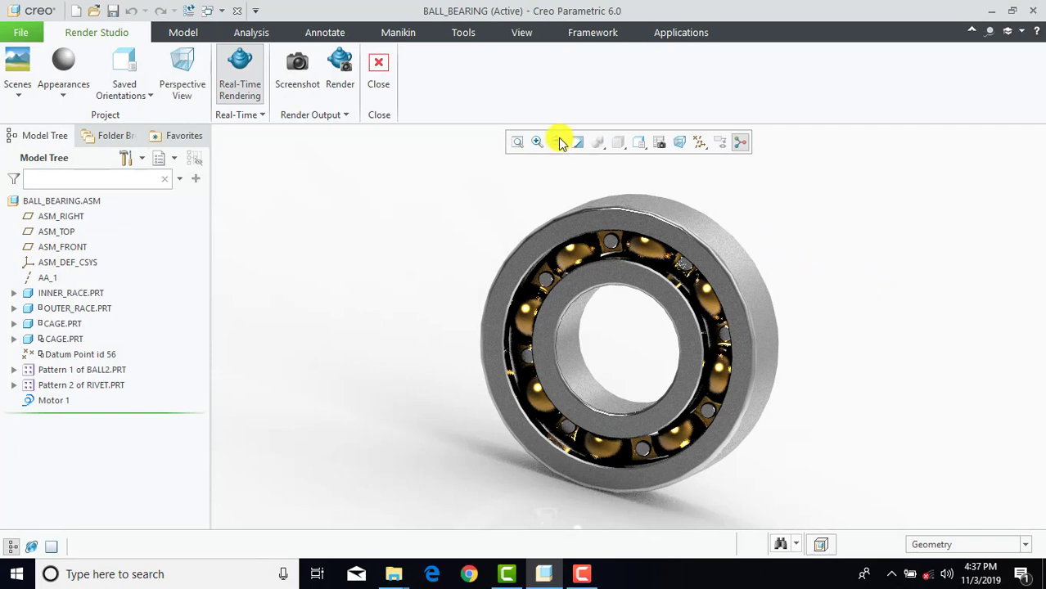
Step: Close Render Studio and erase all objects not displayed from the session
{"action": "left_click", "coordinate": [378, 67]}
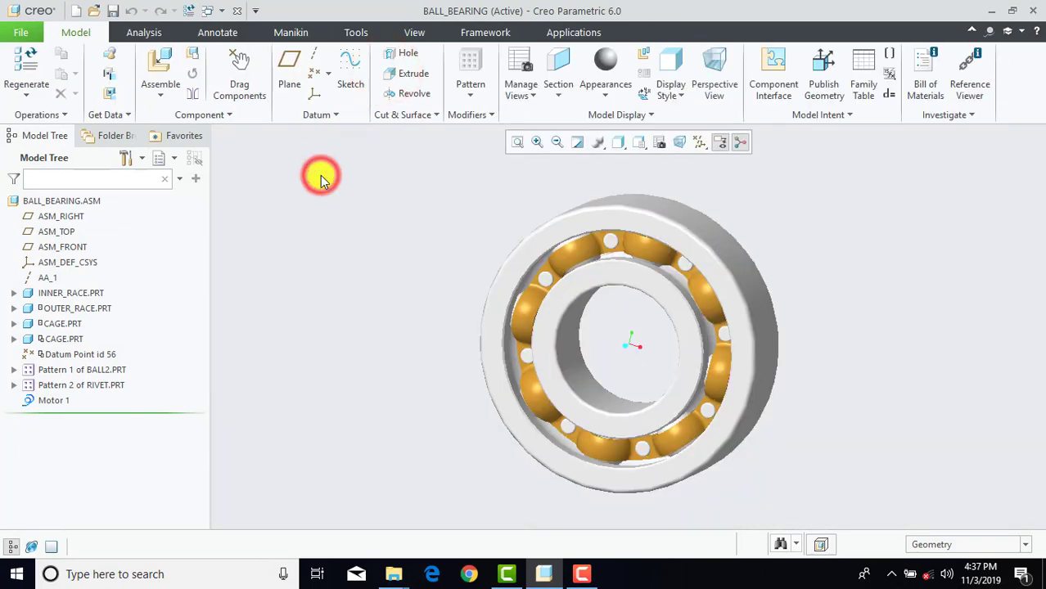
{"action": "left_click", "coordinate": [21, 32]}
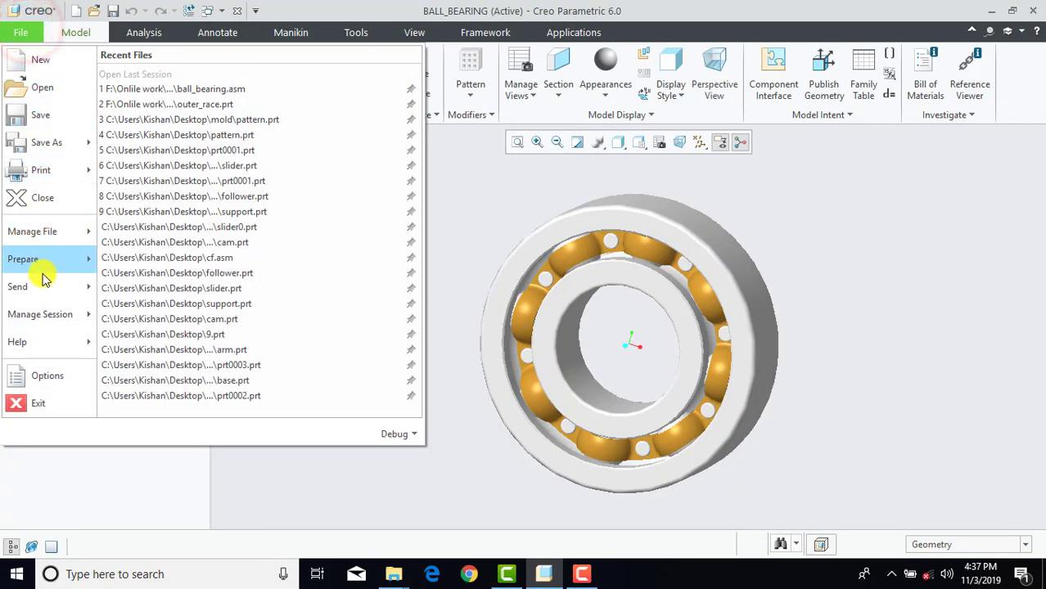
{"action": "left_click", "coordinate": [49, 313]}
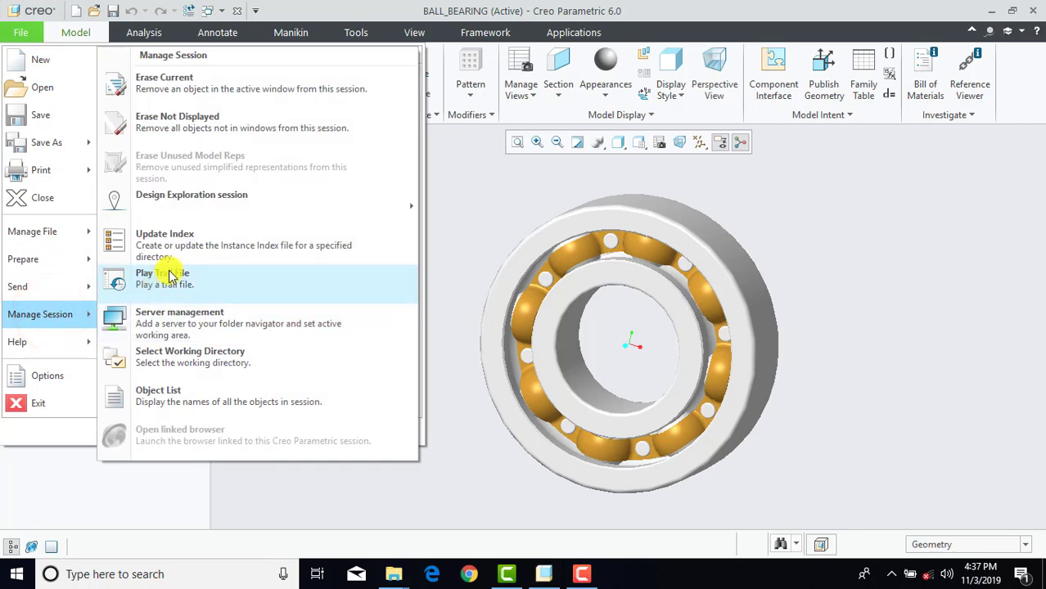
{"action": "left_click", "coordinate": [235, 133]}
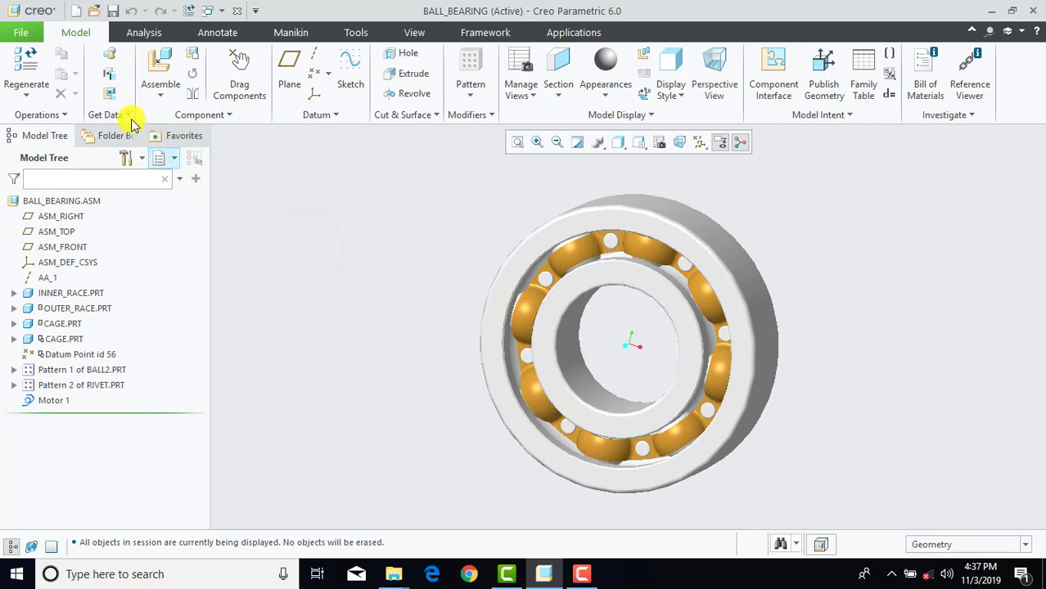
Step: Erase the current BALL_BEARING assembly from the session together with all of its associated parts
{"action": "left_click", "coordinate": [24, 35]}
{"action": "left_click", "coordinate": [46, 311]}
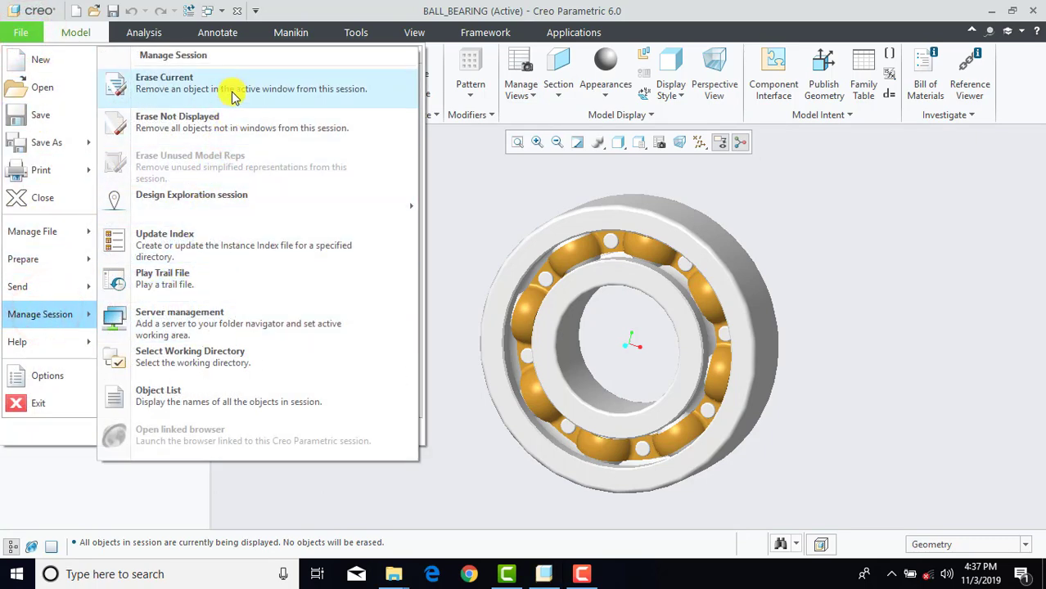
{"action": "left_click", "coordinate": [236, 90]}
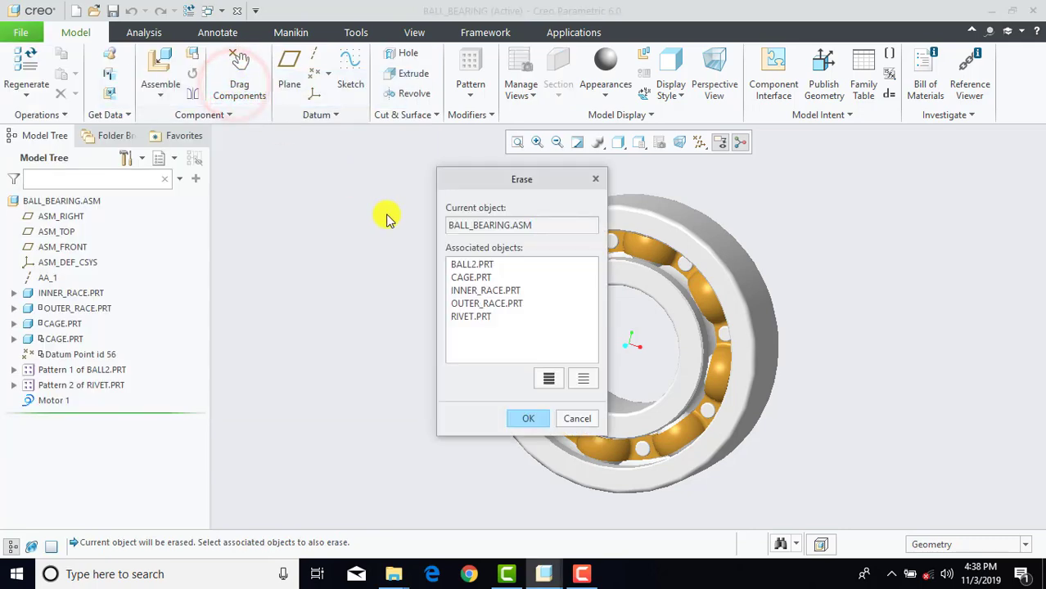
{"action": "left_click", "coordinate": [549, 380]}
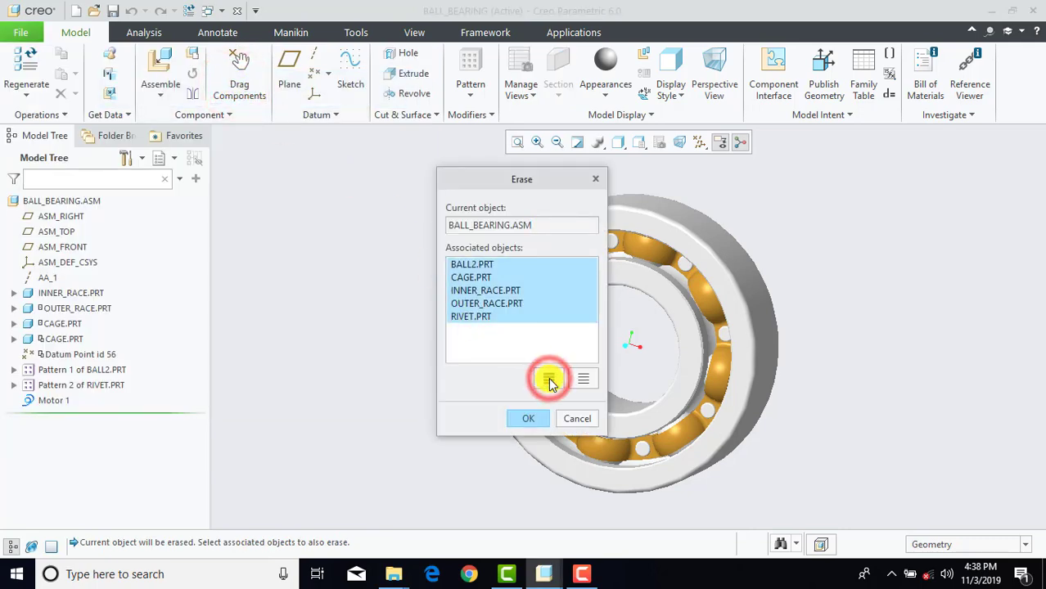
{"action": "left_click", "coordinate": [527, 419]}
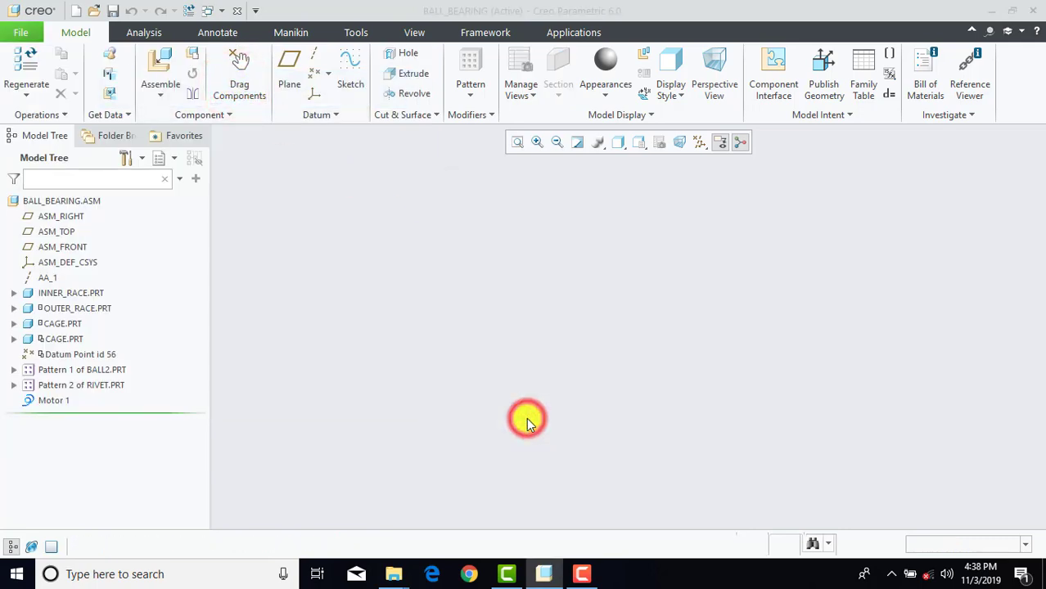
{"action": "left_click", "coordinate": [516, 311]}
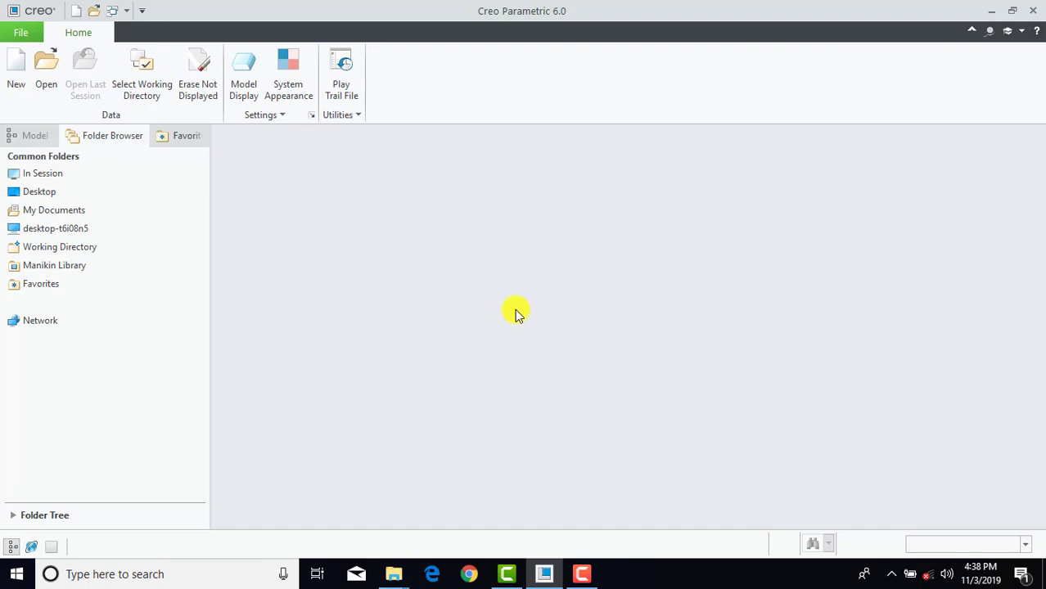
Step: Create a folder named "ball bearing" on the Desktop and set it as the working directory
{"action": "left_click", "coordinate": [149, 77]}
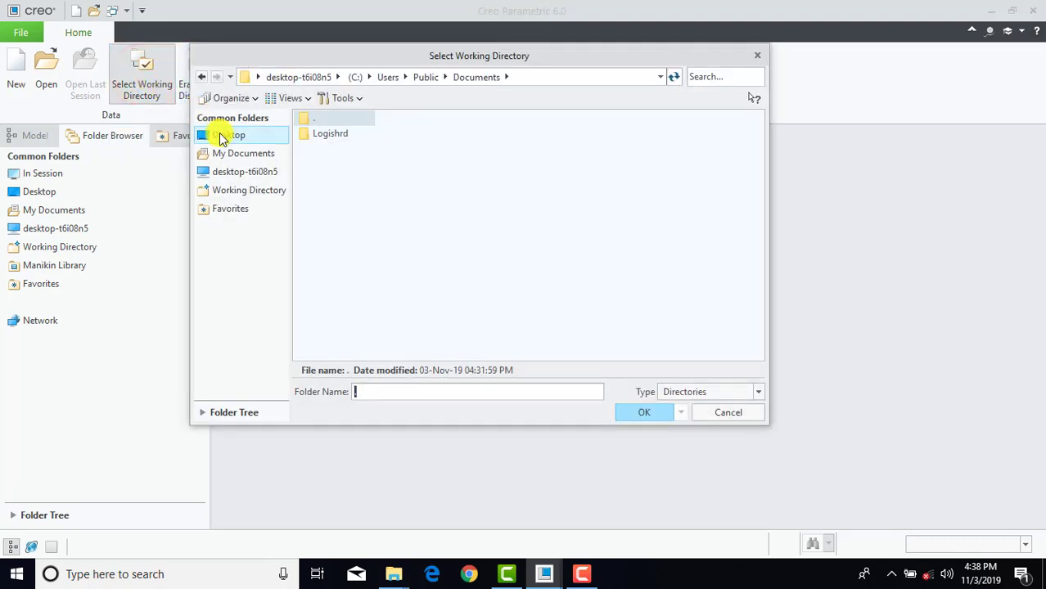
{"action": "left_click", "coordinate": [221, 137]}
{"action": "right_click", "coordinate": [515, 155]}
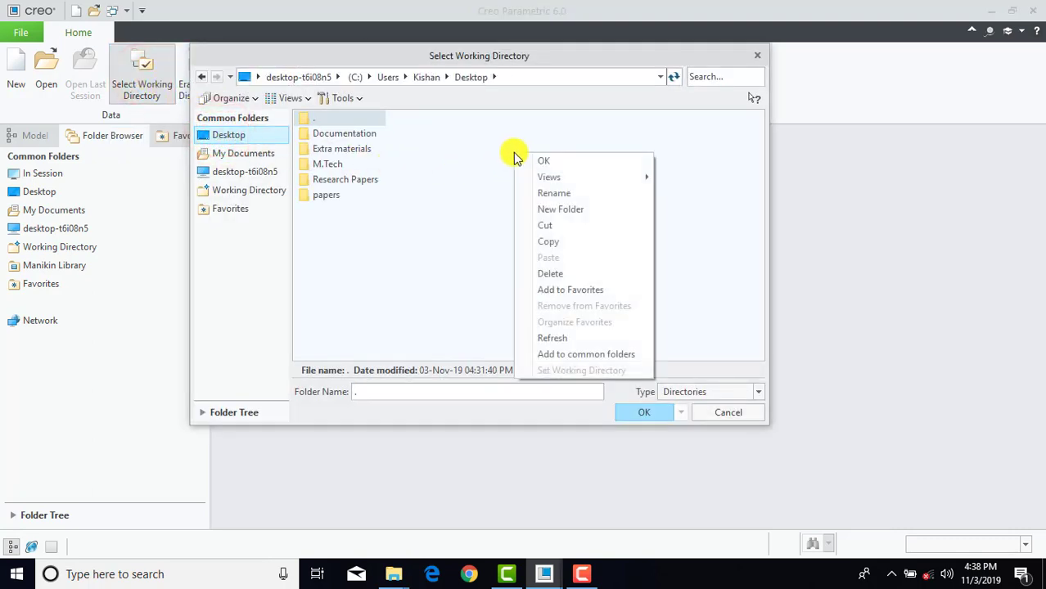
{"action": "left_click", "coordinate": [548, 209]}
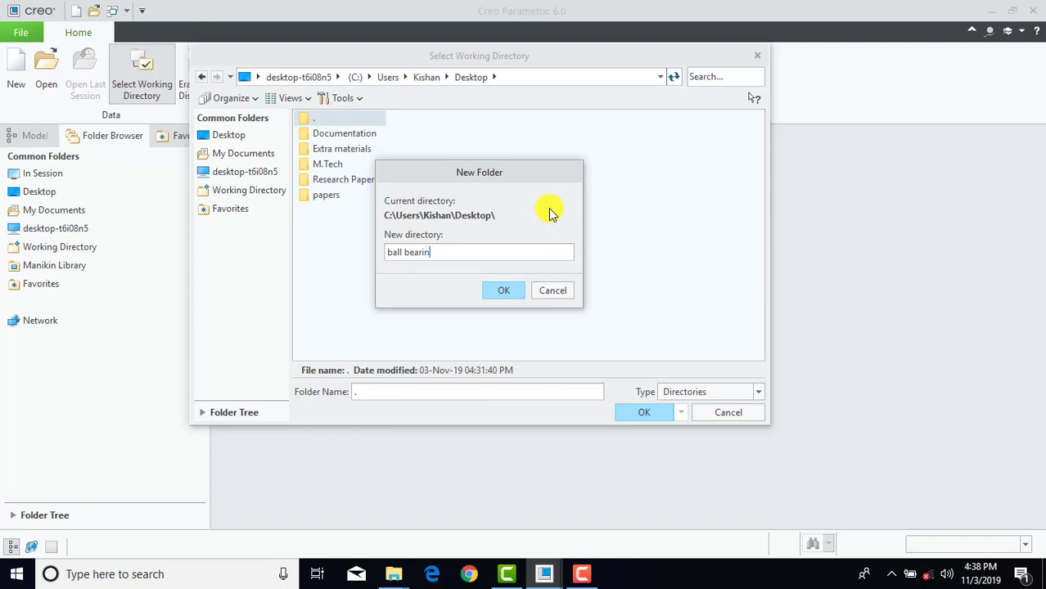
{"action": "left_click", "coordinate": [493, 290]}
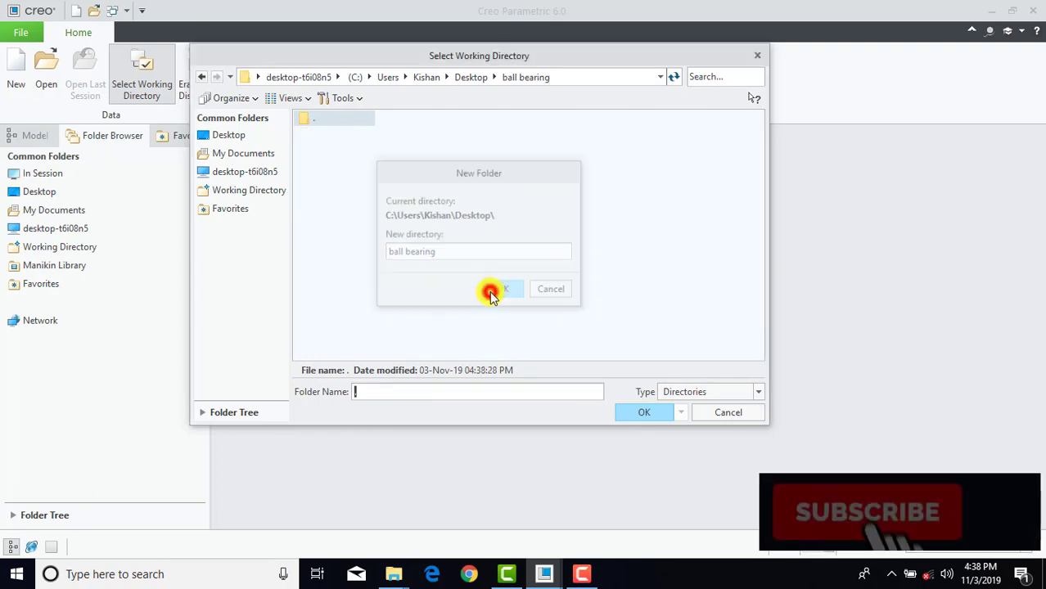
{"action": "left_click", "coordinate": [644, 413]}
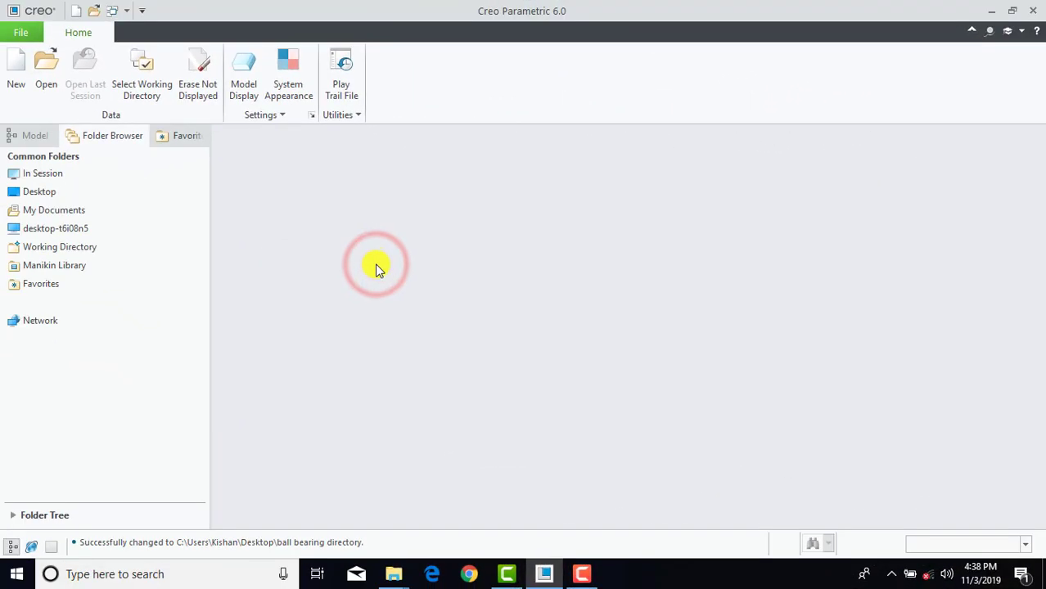
Step: Create a new solid part named prt0001 without the default template, using the solid_part_mmks template
{"action": "left_click", "coordinate": [16, 67]}
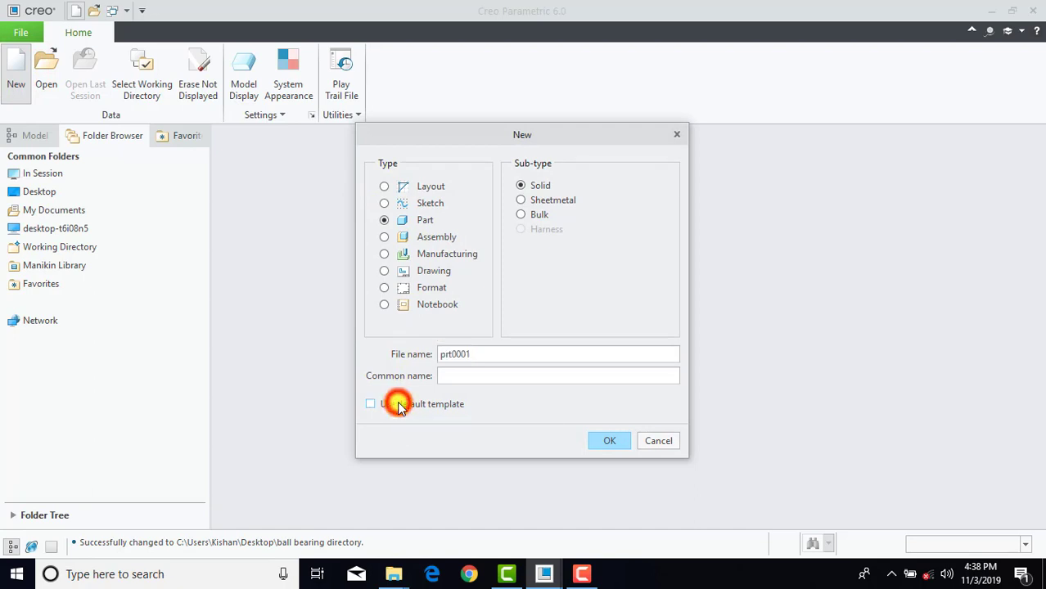
{"action": "left_click", "coordinate": [610, 441]}
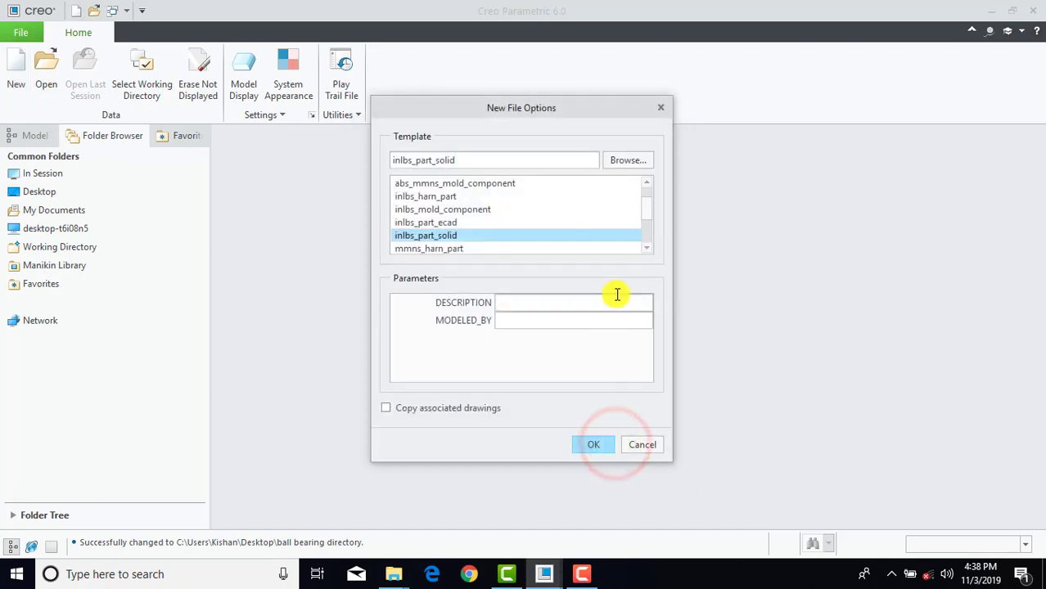
{"action": "left_click_drag", "start_coordinate": [646, 206], "coordinate": [649, 240]}
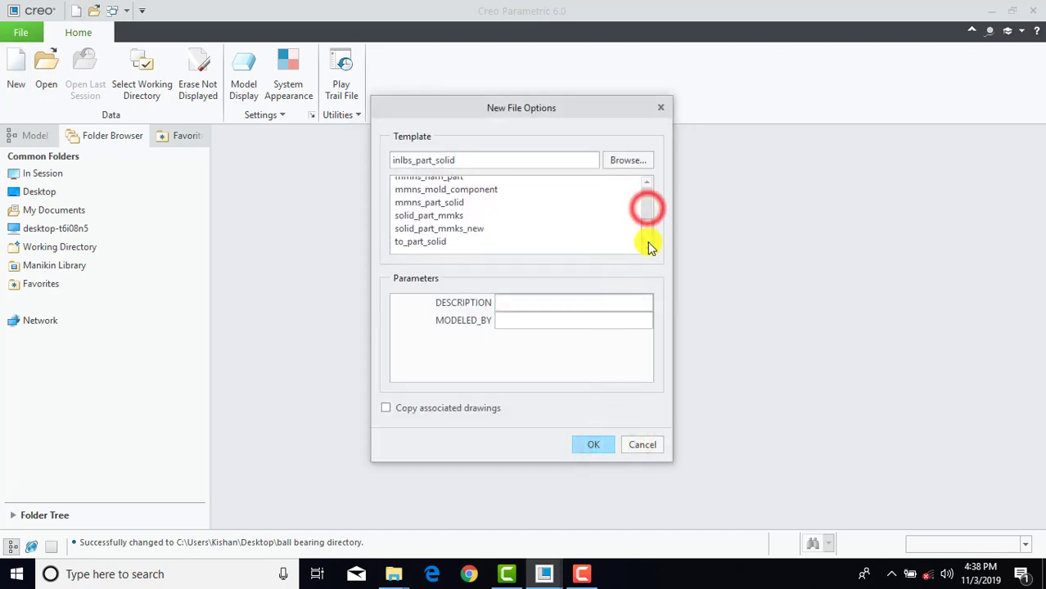
{"action": "left_click", "coordinate": [449, 222]}
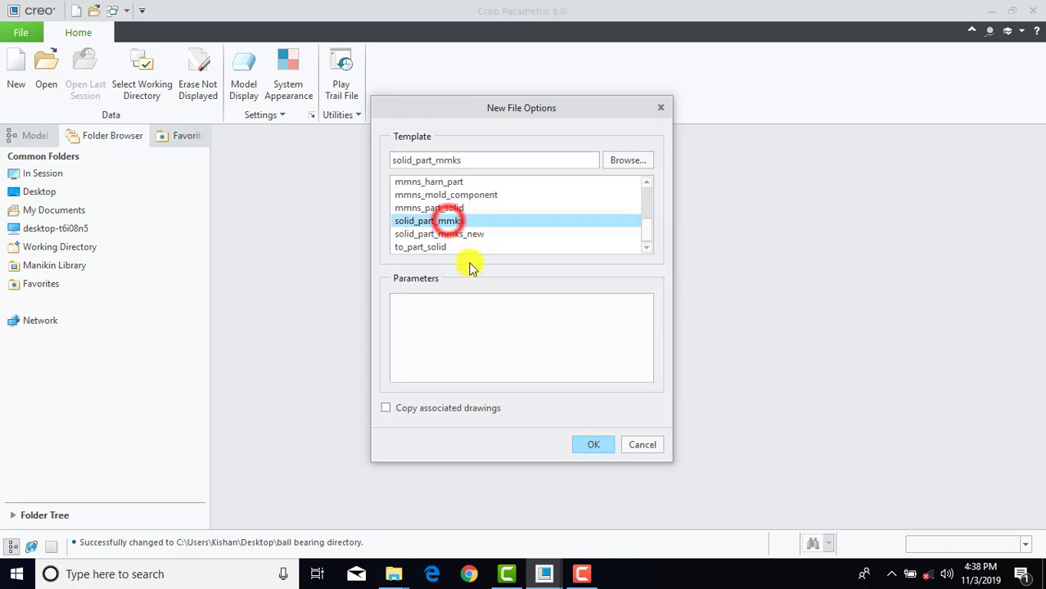
{"action": "left_click", "coordinate": [593, 443]}
{"action": "left_click", "coordinate": [693, 256]}
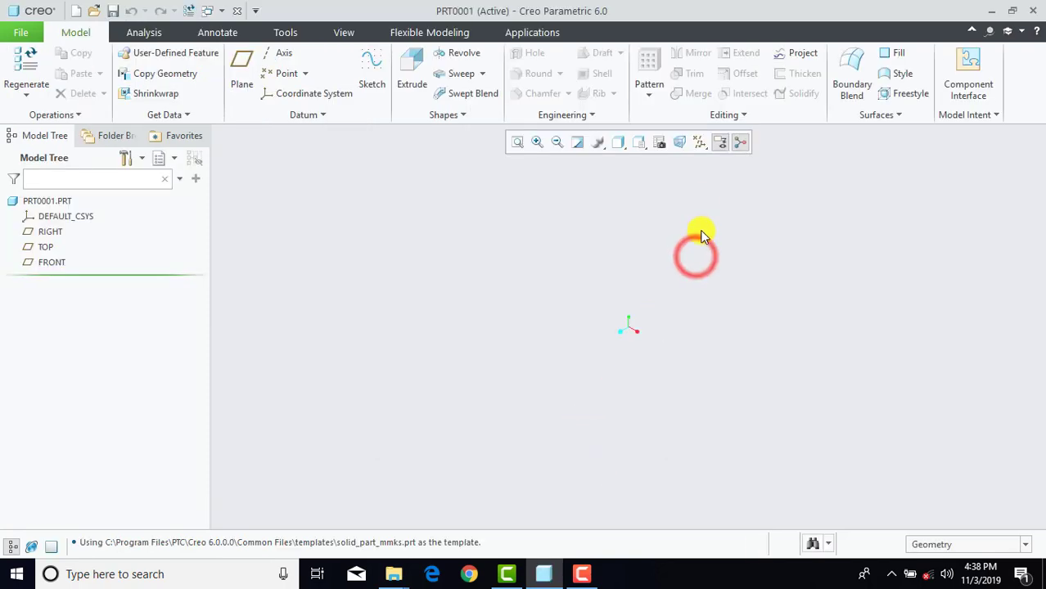
Step: Turn on the display of all datum types: axes, points, coordinate systems and planes
{"action": "left_click", "coordinate": [700, 142]}
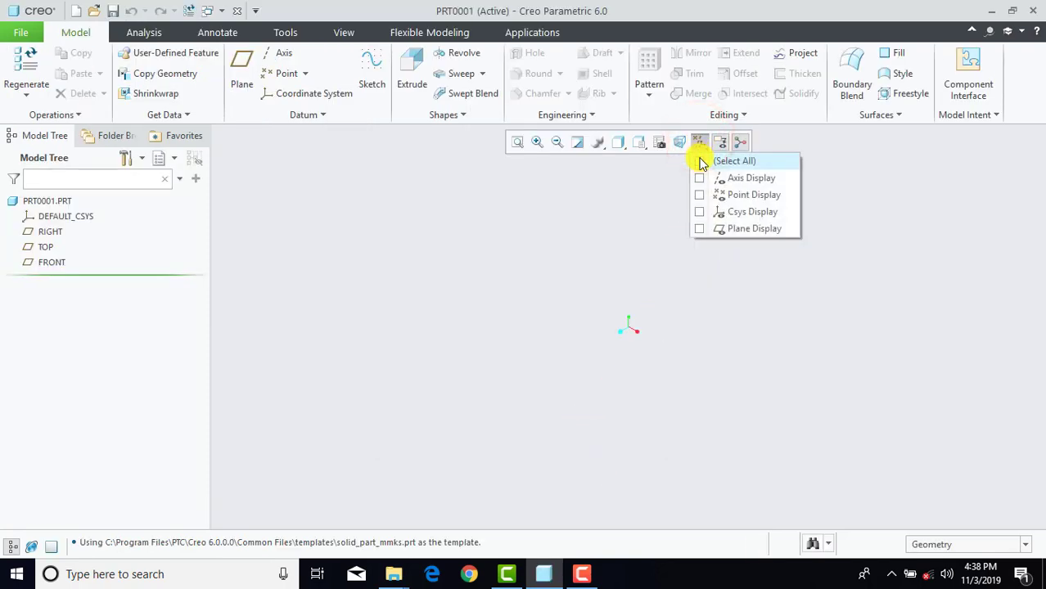
{"action": "left_click", "coordinate": [700, 160]}
{"action": "left_click", "coordinate": [825, 295]}
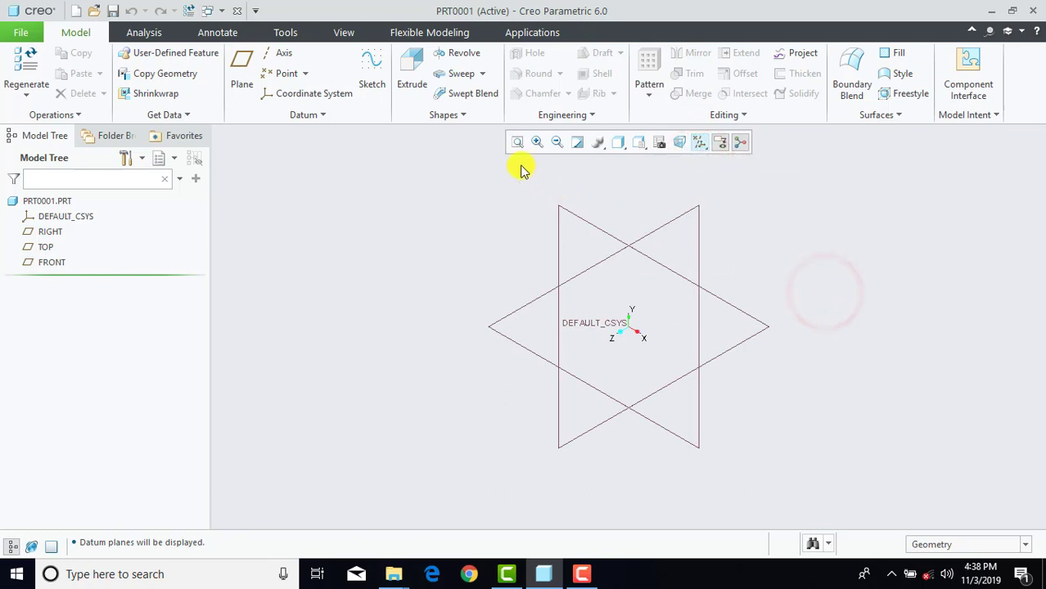
Step: Start a sketch on the RIGHT datum plane with TOP as the top reference and orient the view to it
{"action": "left_click", "coordinate": [375, 75]}
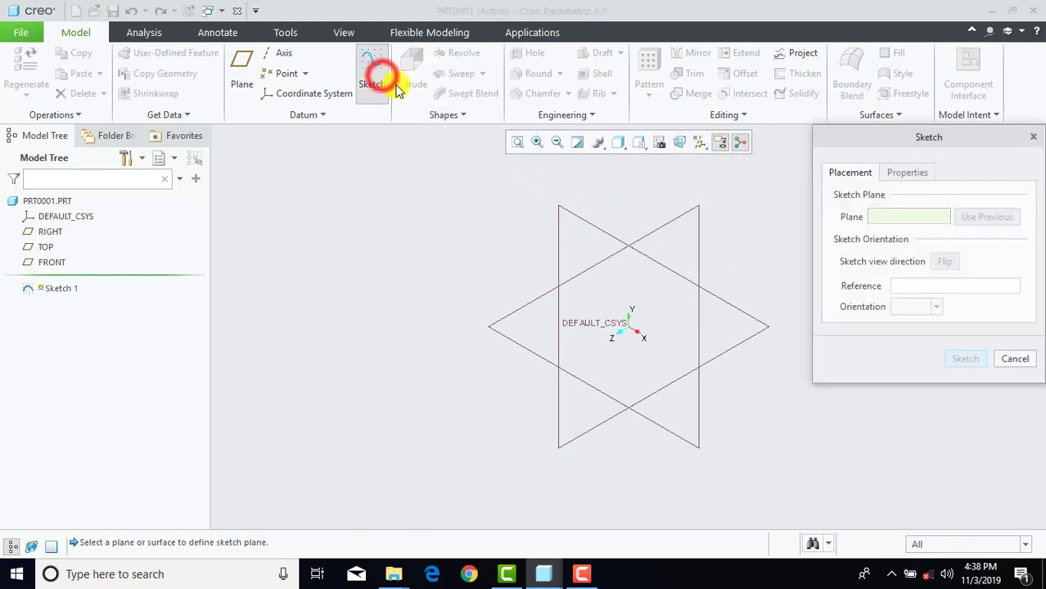
{"action": "left_click", "coordinate": [659, 223]}
{"action": "left_click", "coordinate": [952, 361]}
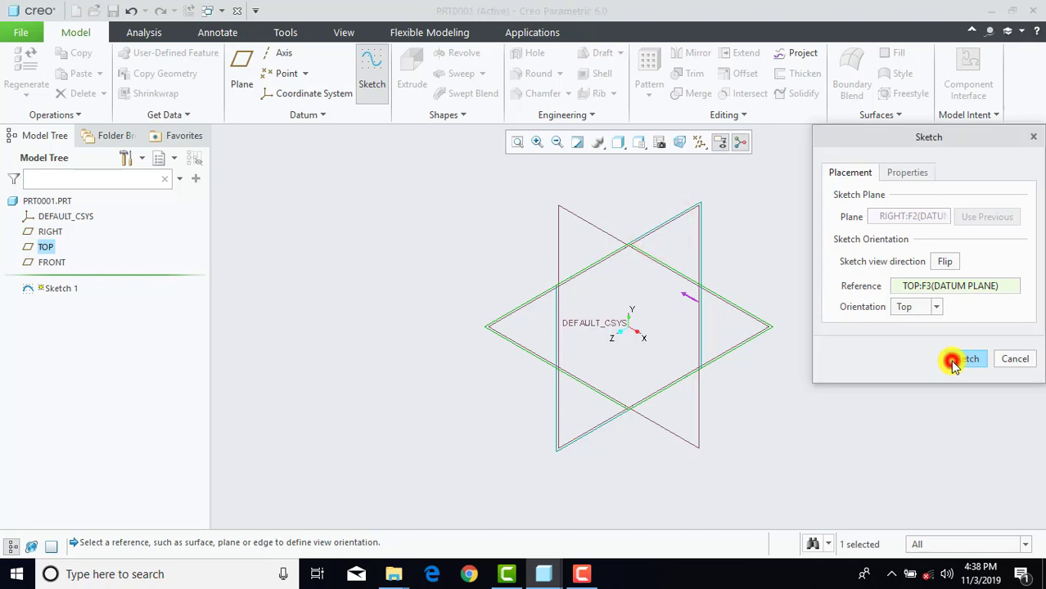
{"action": "left_click", "coordinate": [655, 146]}
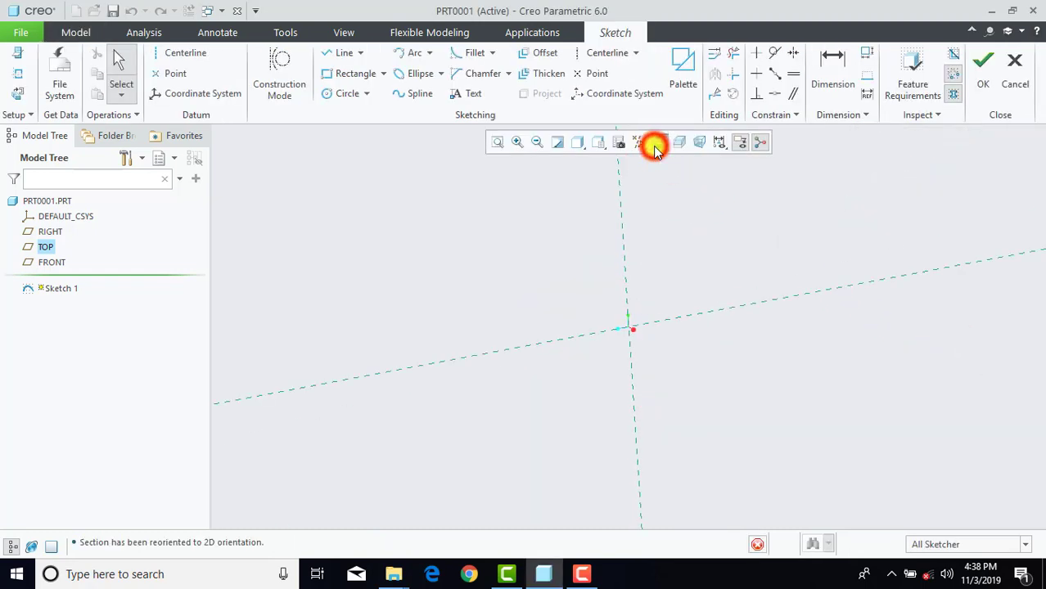
Step: Sketch two concentric circles centred on the origin, the outer one about 246 mm in diameter
{"action": "left_click", "coordinate": [336, 94]}
{"action": "left_click", "coordinate": [630, 325]}
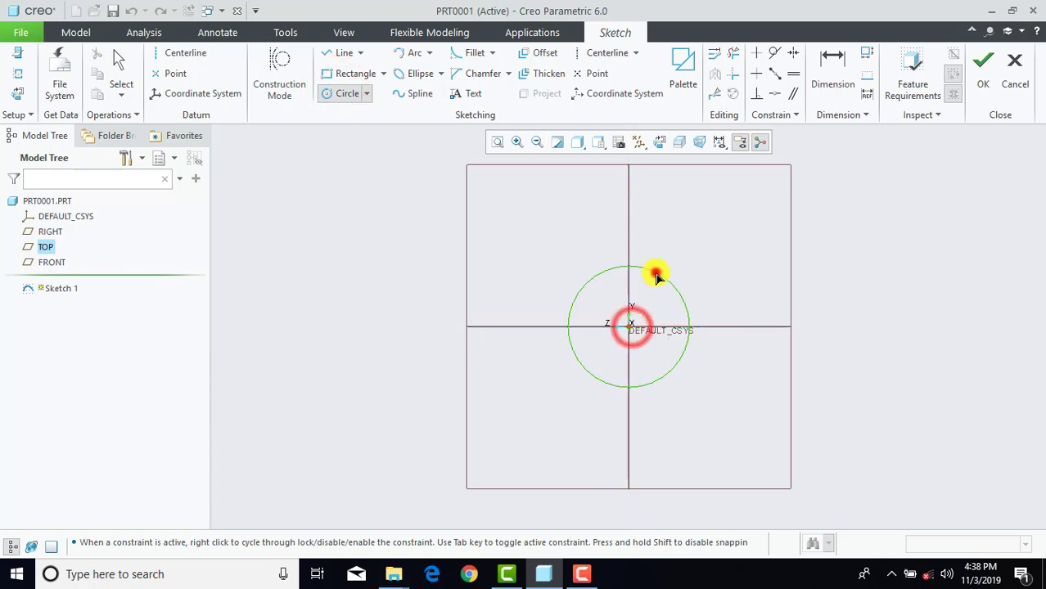
{"action": "left_click", "coordinate": [657, 277]}
{"action": "left_click", "coordinate": [629, 326]}
{"action": "left_click", "coordinate": [663, 260]}
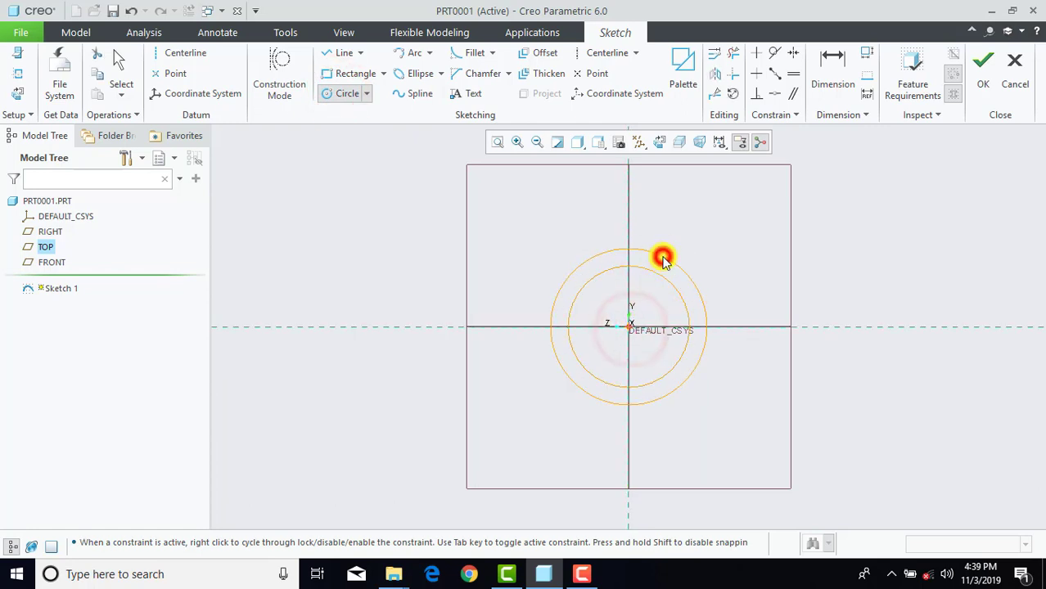
{"action": "middle_click", "coordinate": [662, 256]}
Step: Set the inner circle's diameter to 74 mm and the outer circle's to 90 mm, and finish the sketch
{"action": "left_click", "coordinate": [575, 214]}
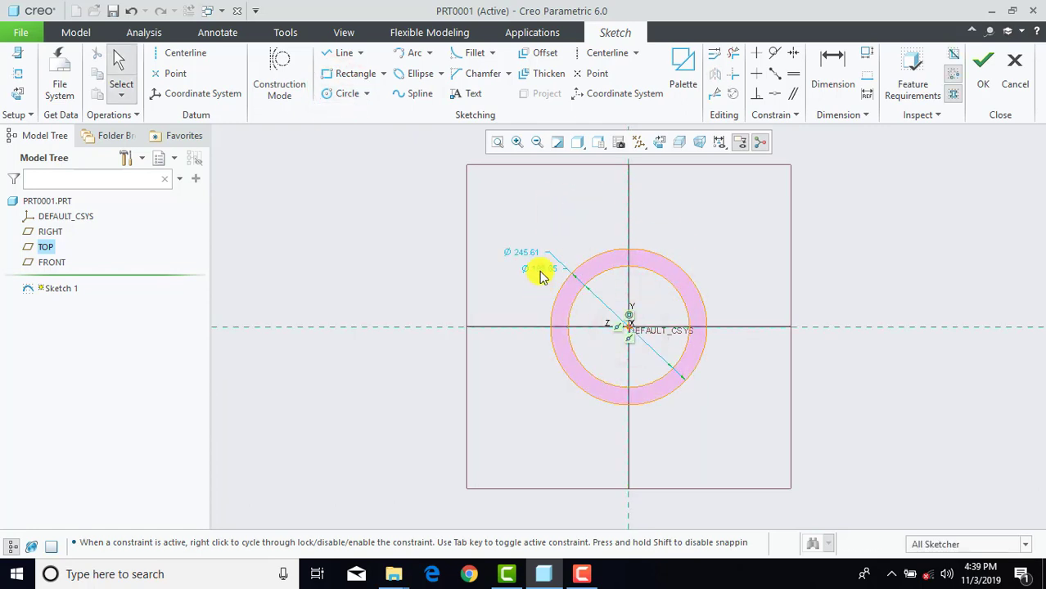
{"action": "type", "text": "74"}
{"action": "key", "text": "Return"}
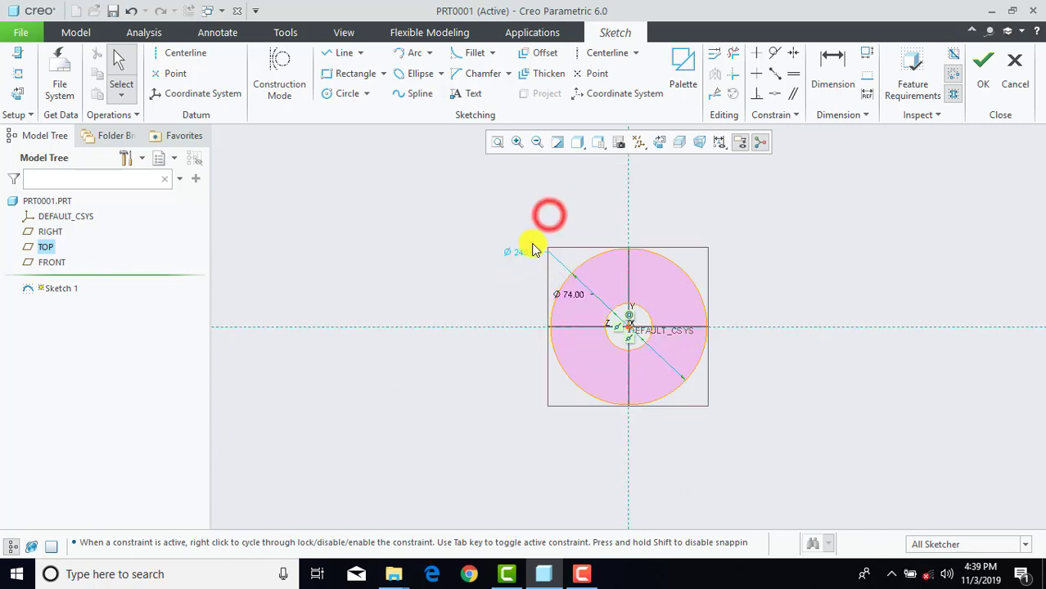
{"action": "double_click", "coordinate": [528, 254]}
{"action": "type", "text": "90"}
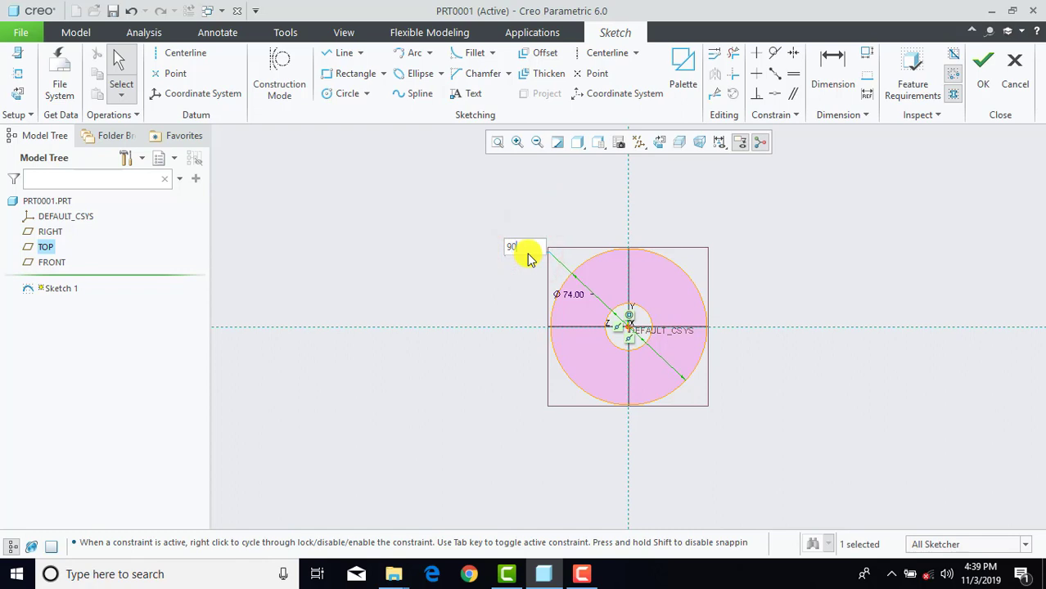
{"action": "key", "text": "Return"}
{"action": "left_click", "coordinate": [526, 254]}
{"action": "scroll", "coordinate": [630, 326], "scroll_direction": "up", "scroll_amount": 5}
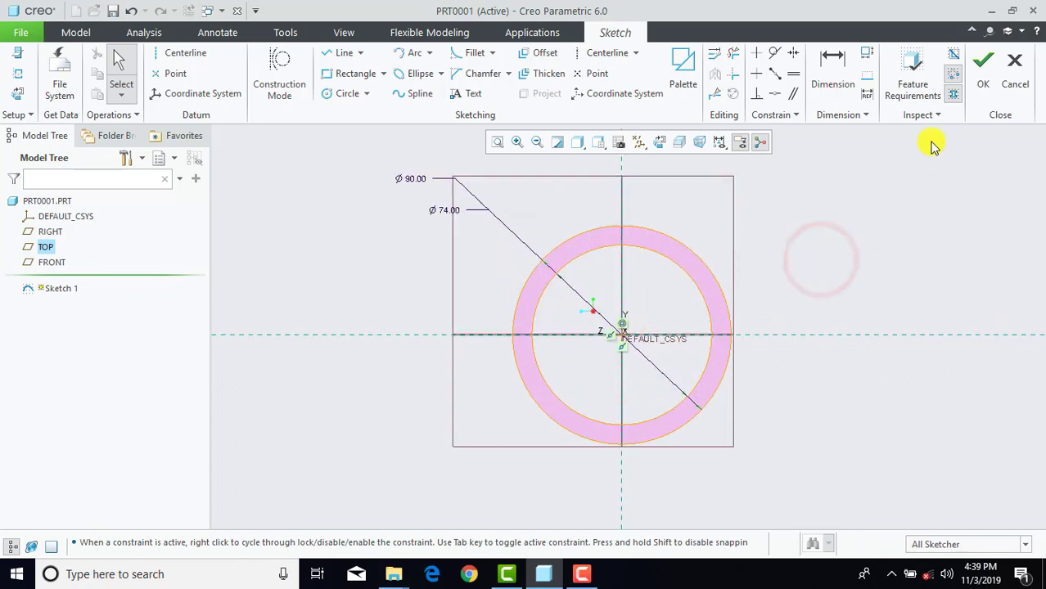
{"action": "left_click", "coordinate": [982, 70]}
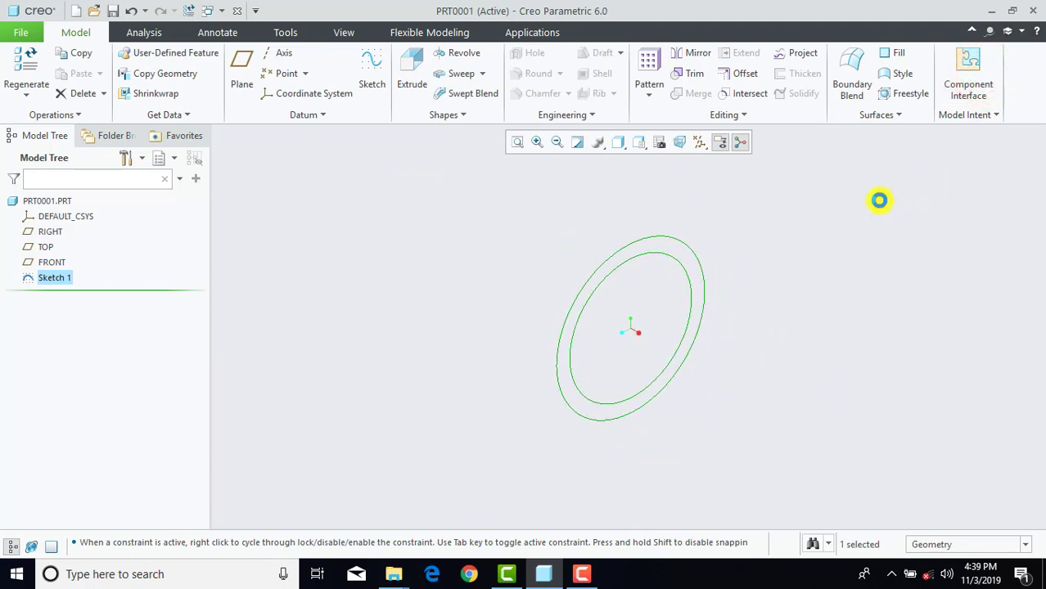
Step: Extrude the ring sketch as a solid symmetrically about the sketch plane to a depth of 23 mm
{"action": "left_click", "coordinate": [412, 80]}
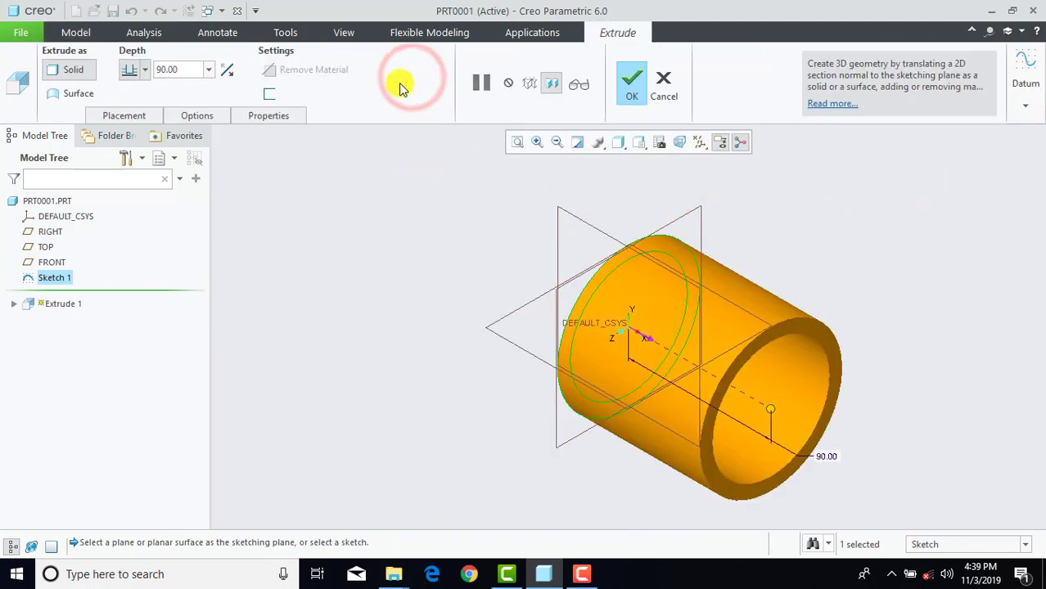
{"action": "left_click", "coordinate": [145, 70]}
{"action": "left_click", "coordinate": [128, 105]}
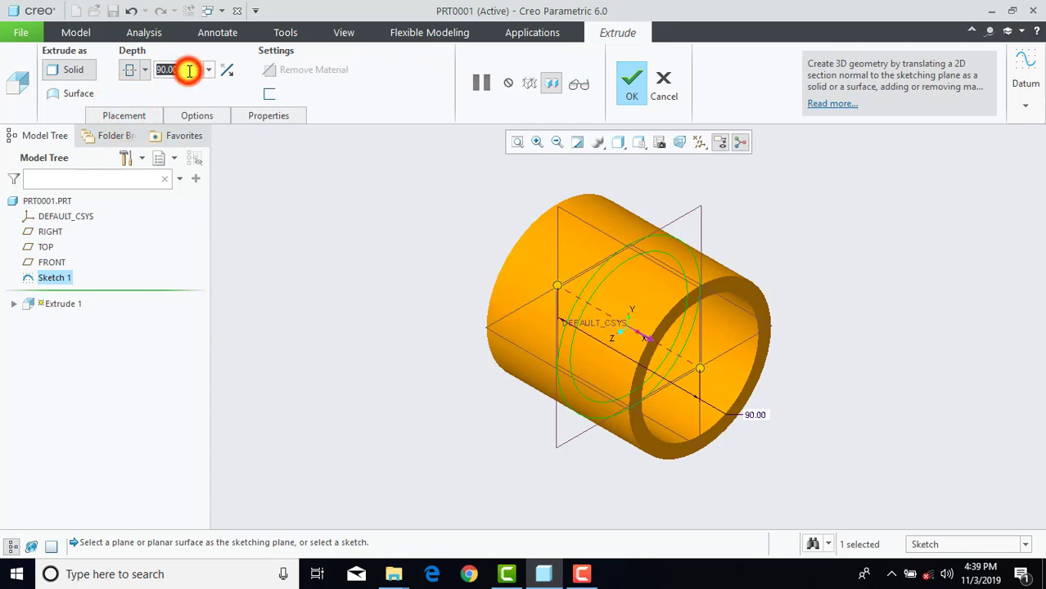
{"action": "type", "text": "23"}
{"action": "key", "text": "Return"}
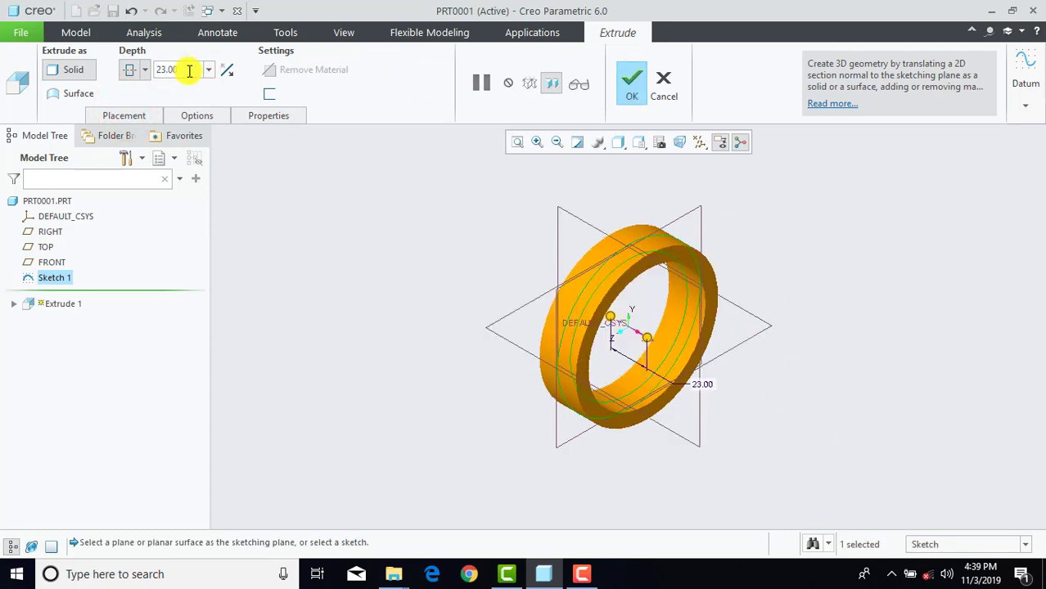
{"action": "left_click", "coordinate": [630, 82]}
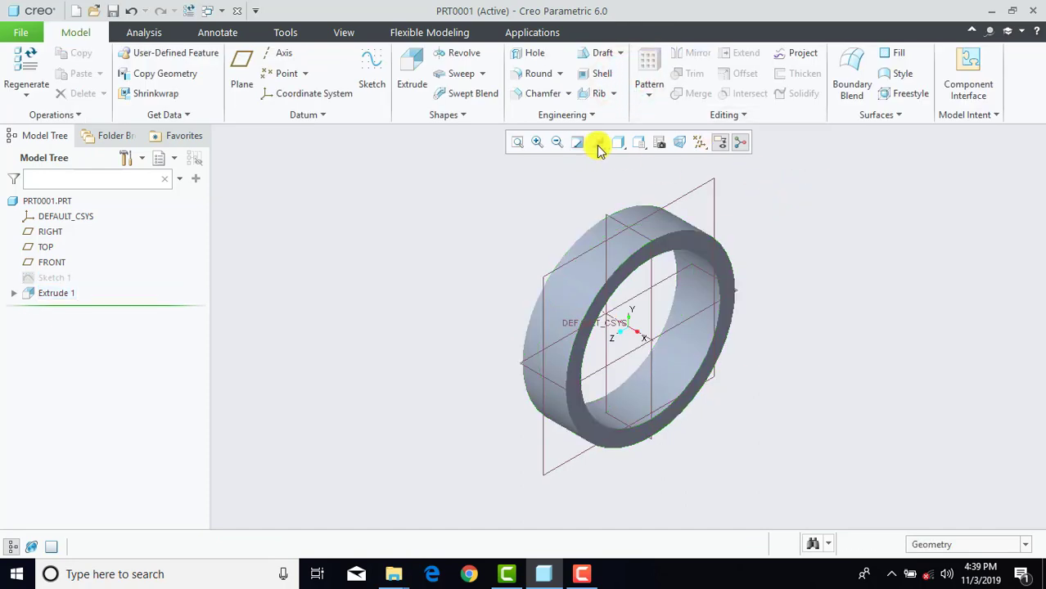
Step: Display the ring shaded with edges and start a sketch on the TOP datum plane with RIGHT as reference, viewed straight on
{"action": "left_click", "coordinate": [623, 145]}
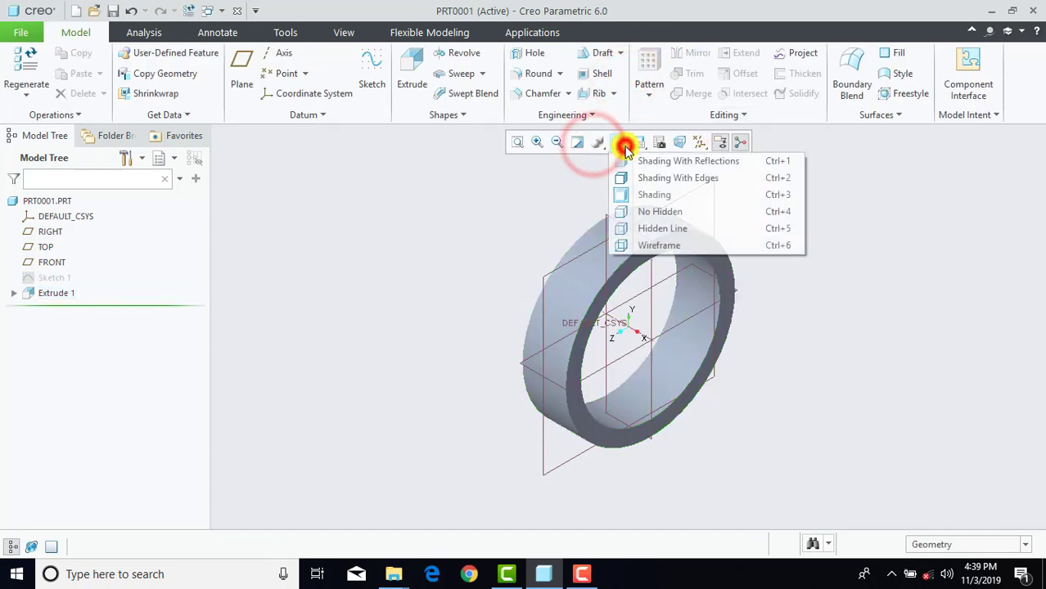
{"action": "left_click", "coordinate": [627, 176]}
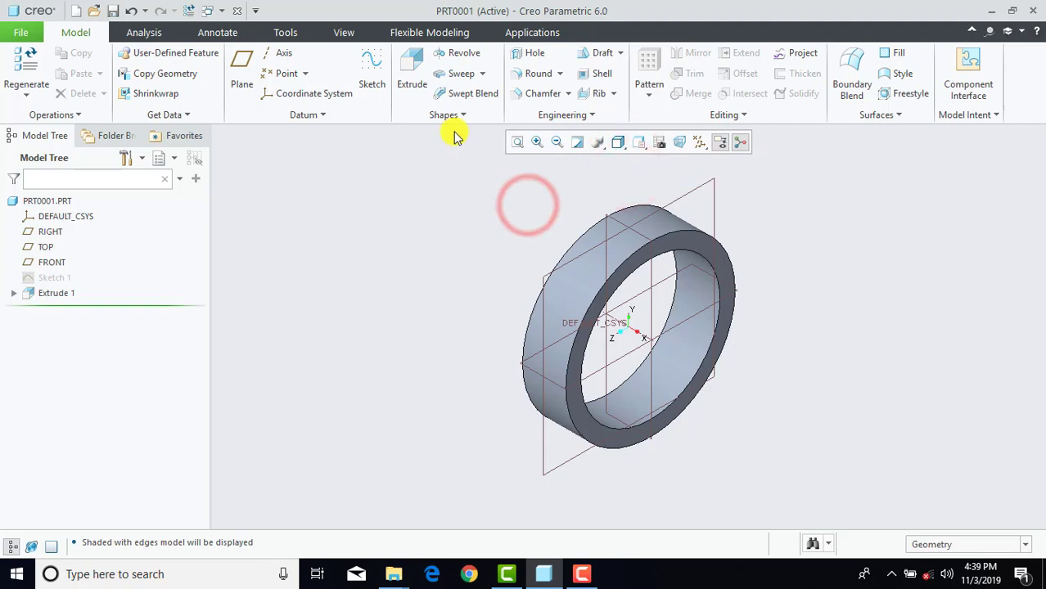
{"action": "left_click", "coordinate": [370, 66]}
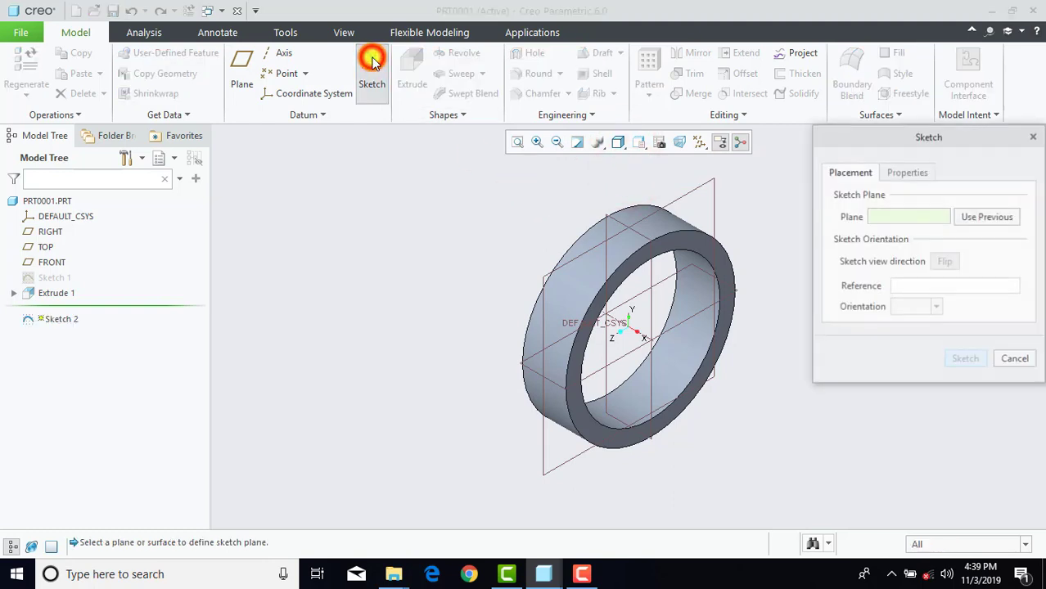
{"action": "left_click", "coordinate": [524, 368]}
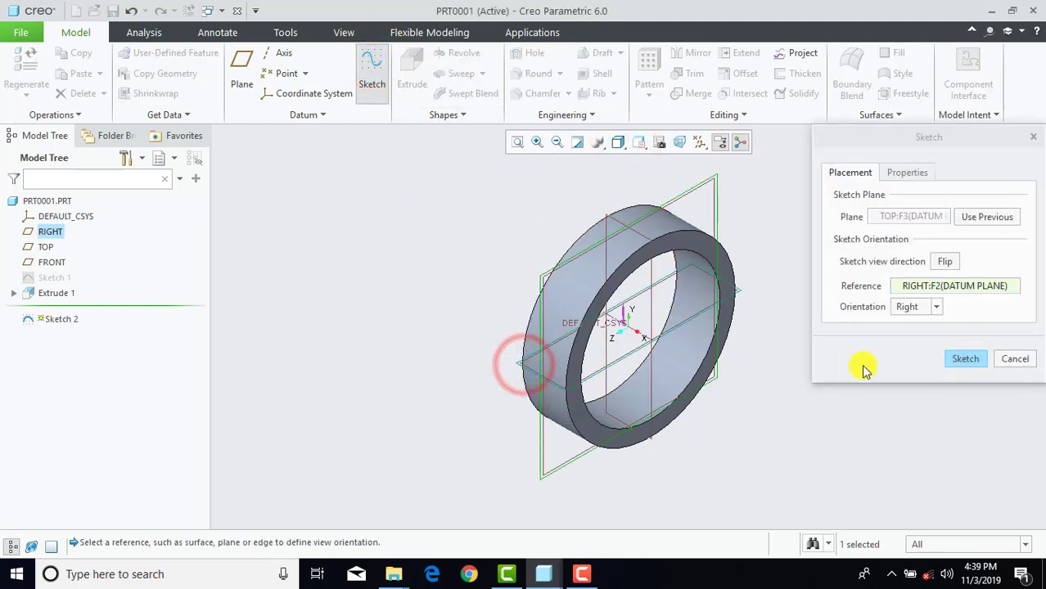
{"action": "left_click", "coordinate": [963, 359]}
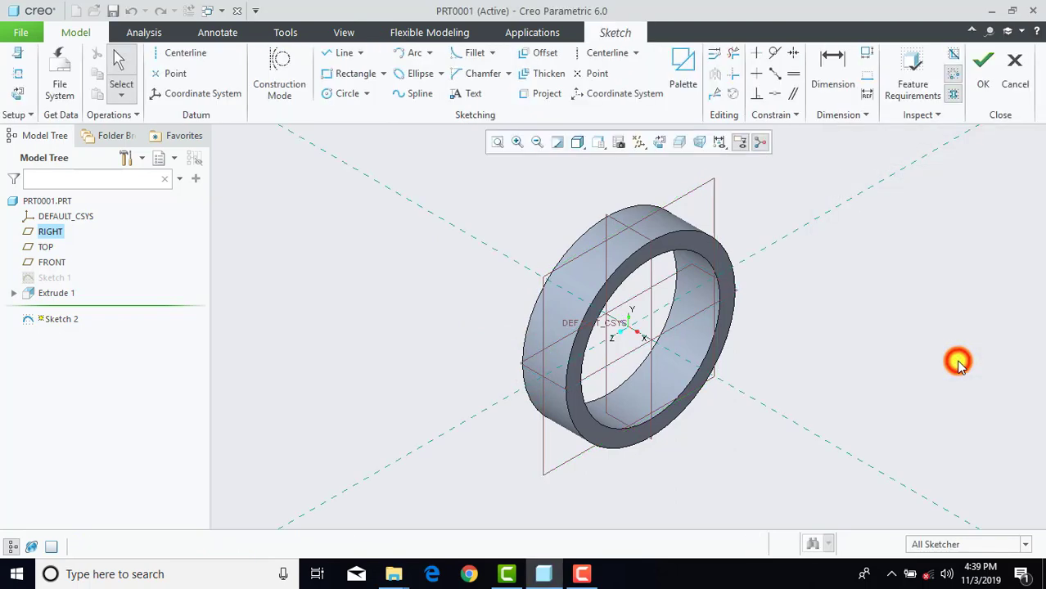
{"action": "left_click", "coordinate": [660, 142]}
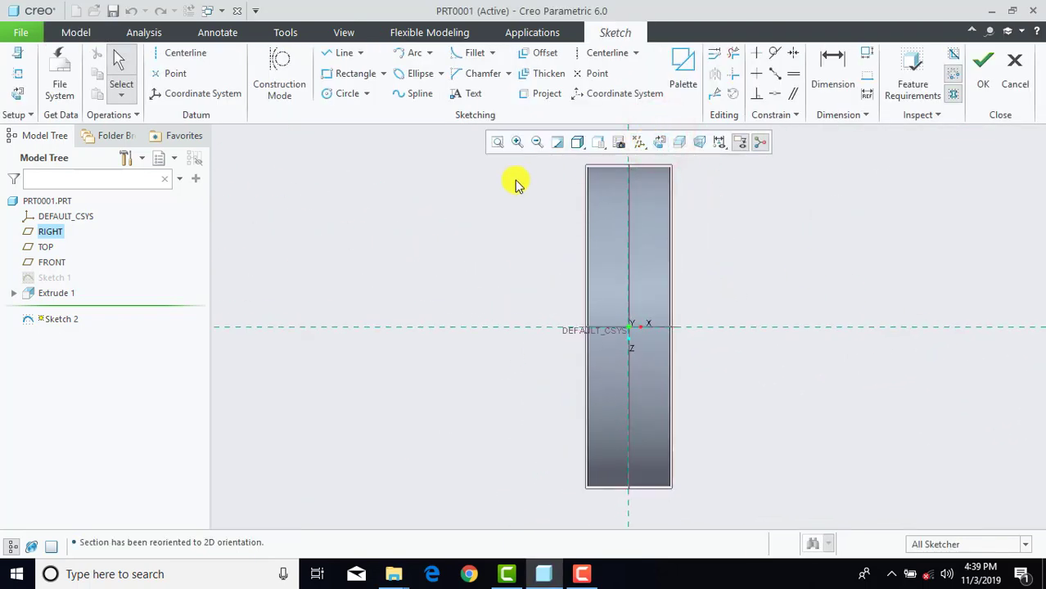
Step: Place a horizontal datum centerline through the origin along the ring's axis
{"action": "left_click", "coordinate": [190, 53]}
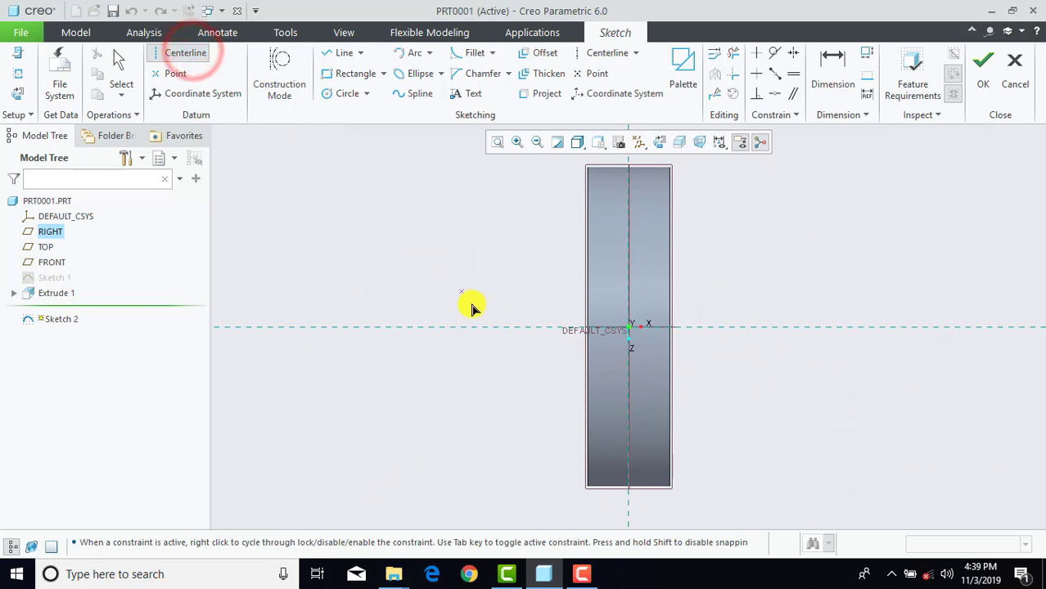
{"action": "left_click", "coordinate": [486, 329]}
{"action": "left_click", "coordinate": [488, 327]}
{"action": "middle_click", "coordinate": [493, 327]}
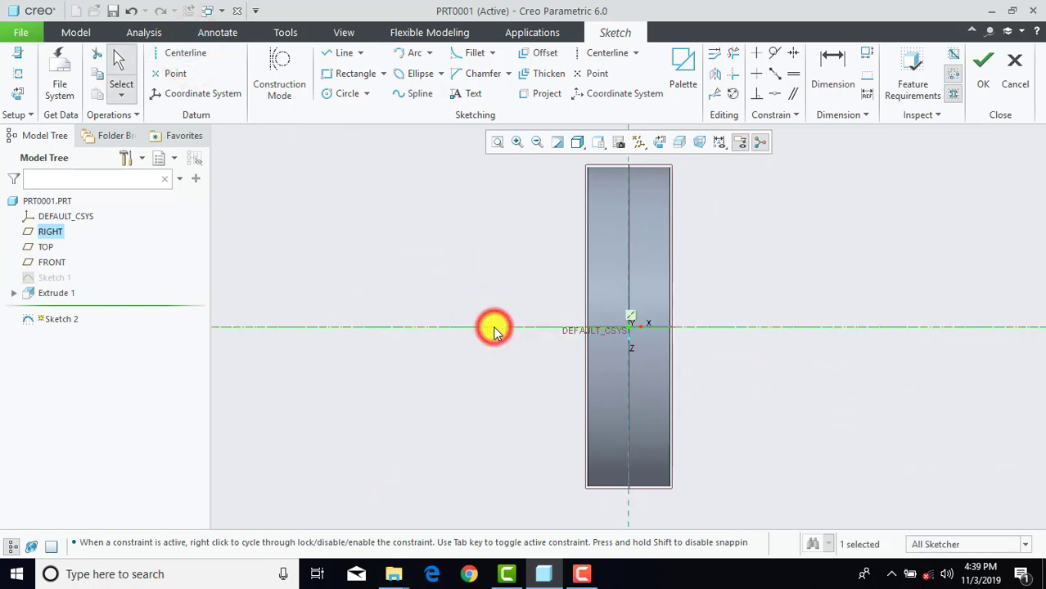
Step: Sketch a circle about 12 mm in diameter centred on the vertical reference, about 29 mm above the centerline
{"action": "left_click", "coordinate": [341, 95]}
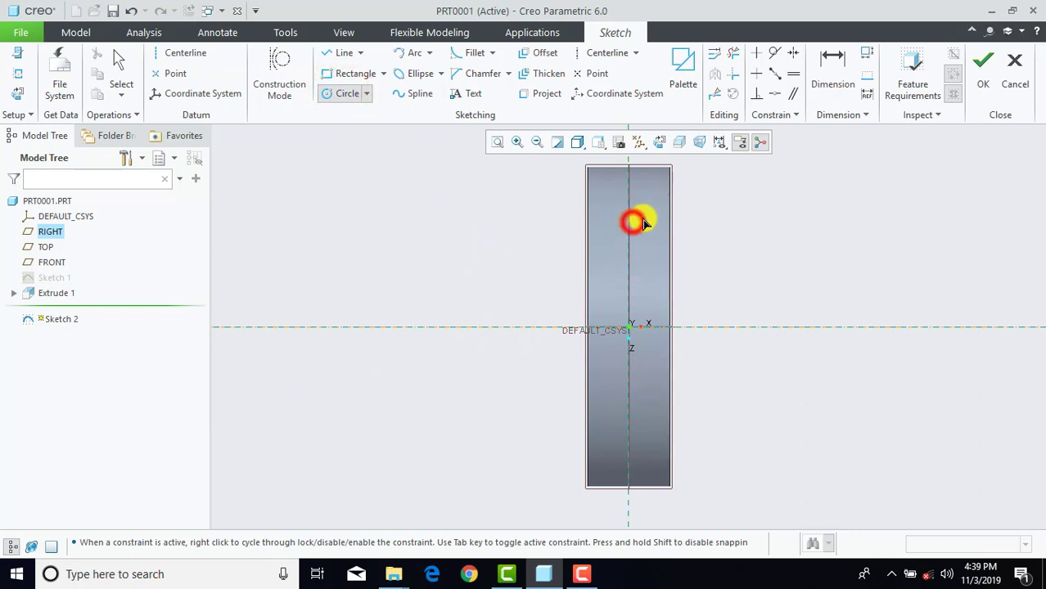
{"action": "left_click", "coordinate": [646, 221]}
{"action": "middle_click", "coordinate": [648, 218]}
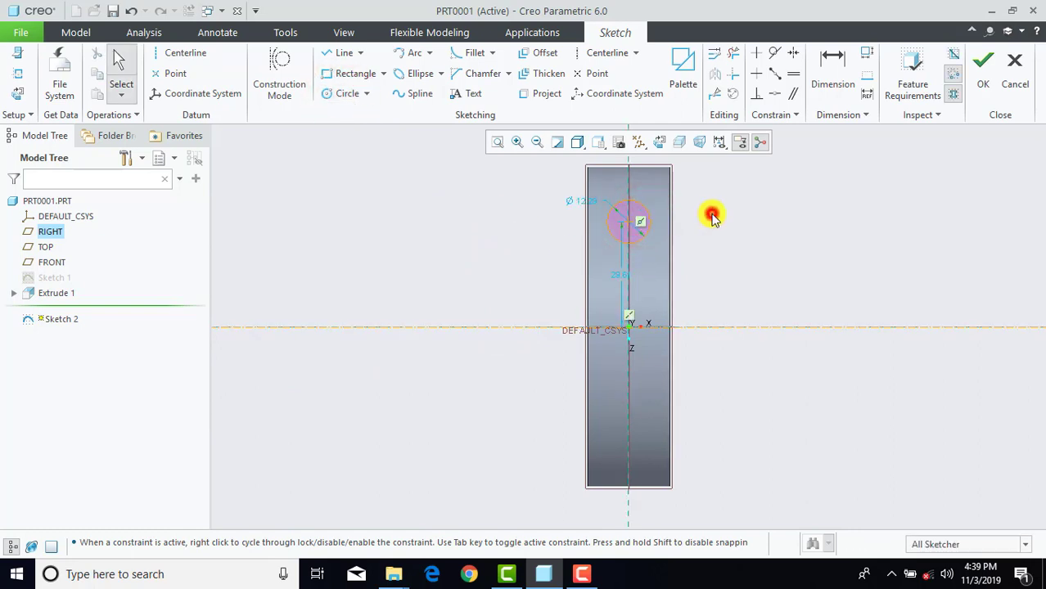
Step: Set the circle's centre 32.5 mm from the centerline and its diameter to 15 mm, and finish the sketch
{"action": "double_click", "coordinate": [622, 278]}
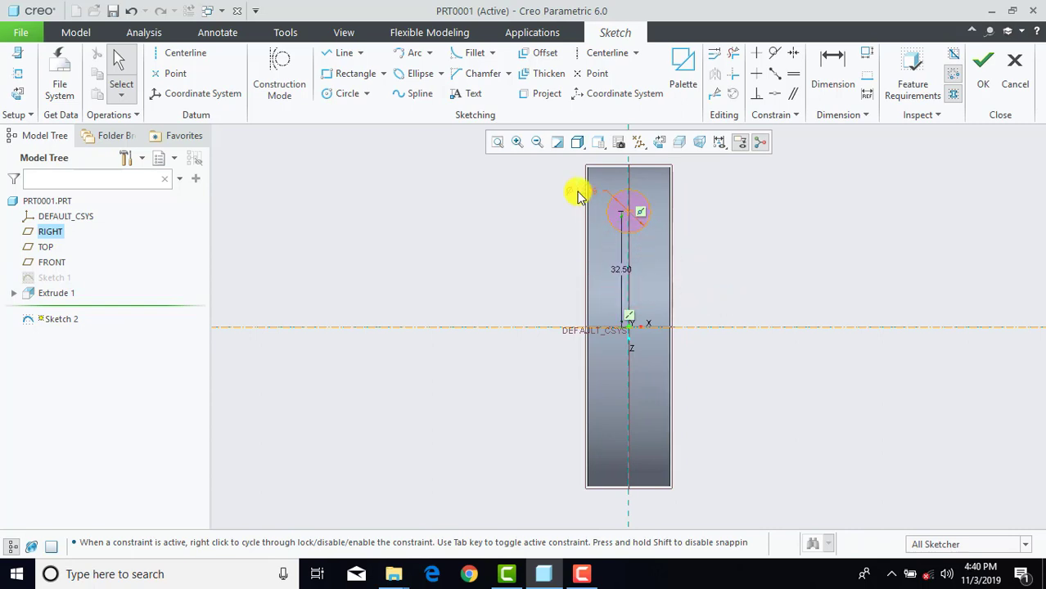
{"action": "double_click", "coordinate": [578, 195]}
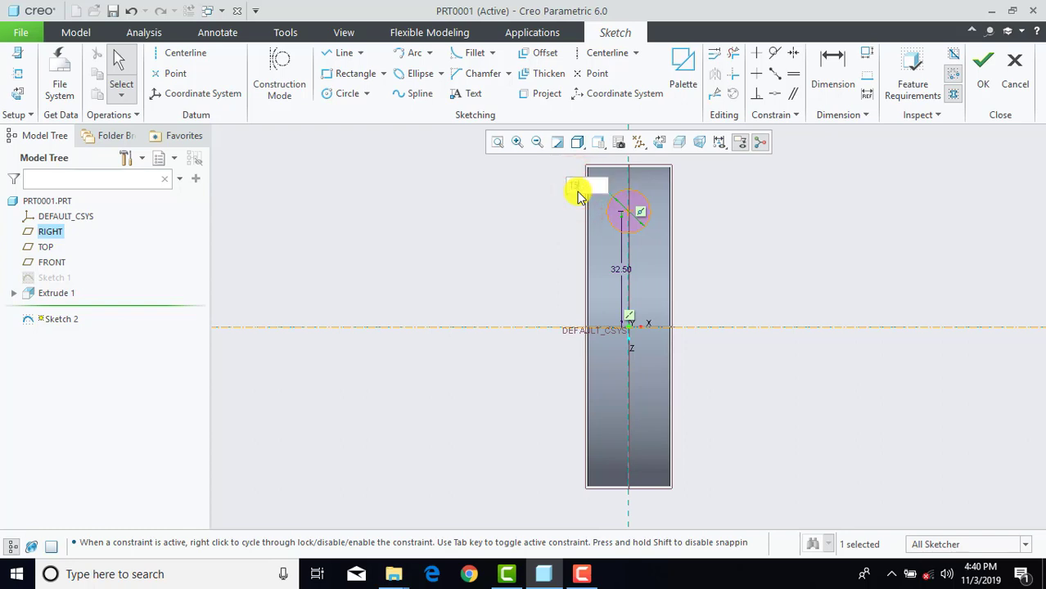
{"action": "left_click", "coordinate": [709, 265]}
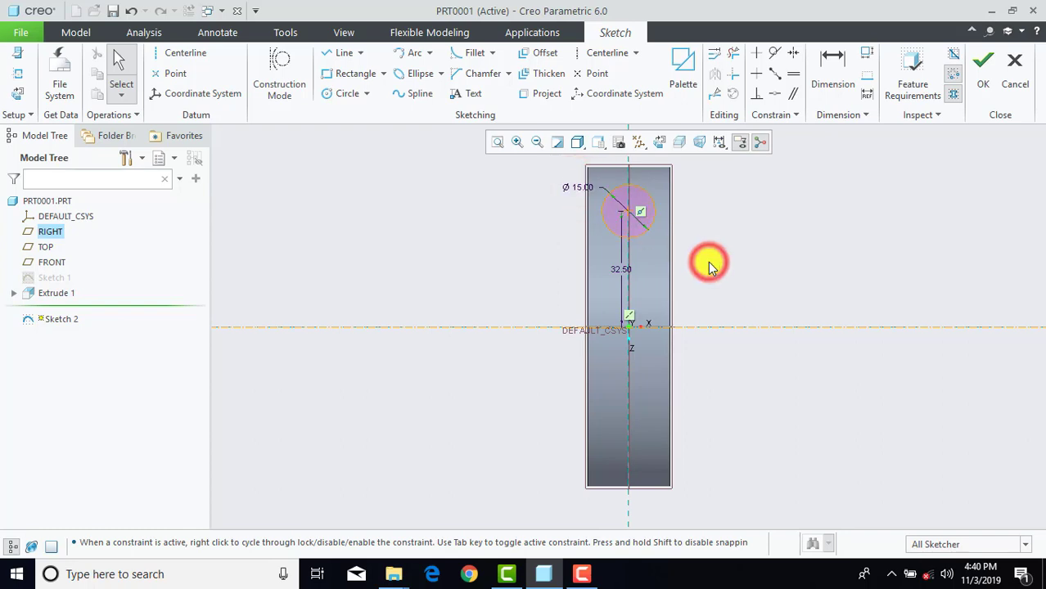
{"action": "left_click", "coordinate": [983, 87]}
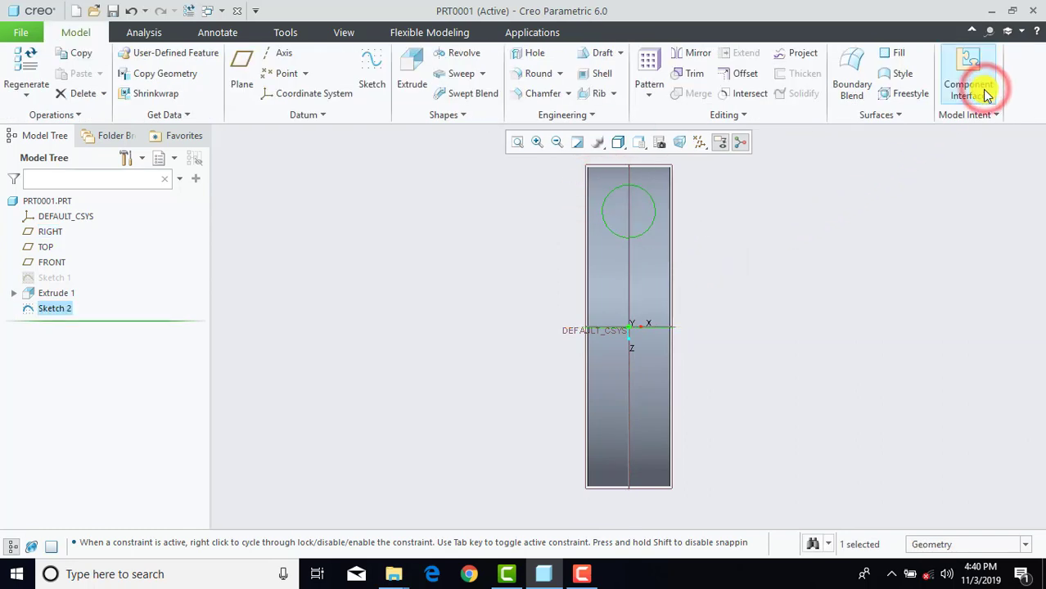
Step: Revolve the circle sketch 360° about its centerline as a material-removing cut to form the ball groove inside the ring
{"action": "left_click", "coordinate": [454, 56]}
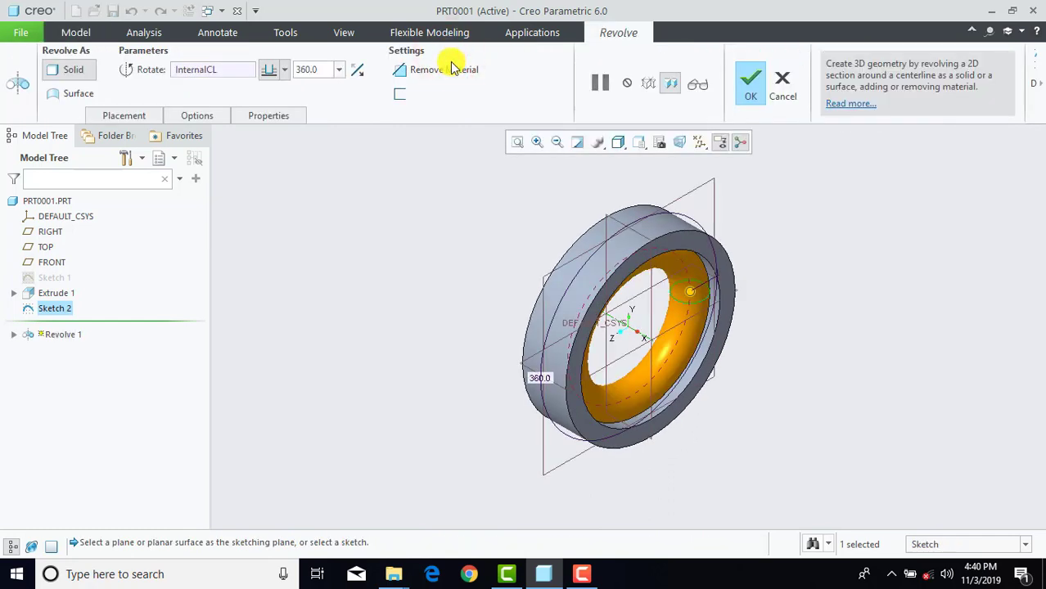
{"action": "left_click", "coordinate": [450, 70]}
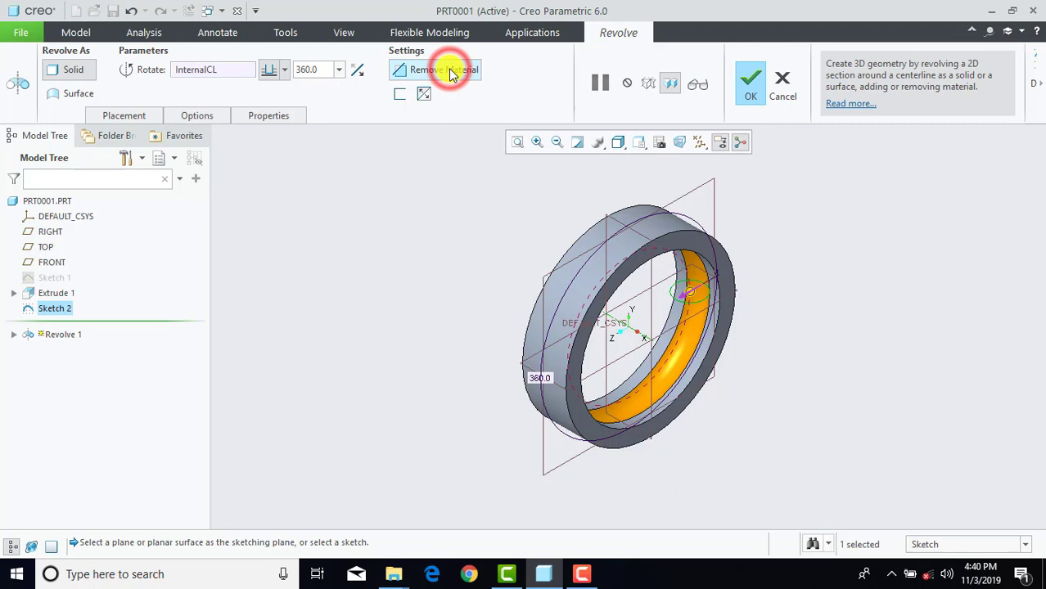
{"action": "left_click", "coordinate": [749, 87]}
{"action": "left_click", "coordinate": [798, 216]}
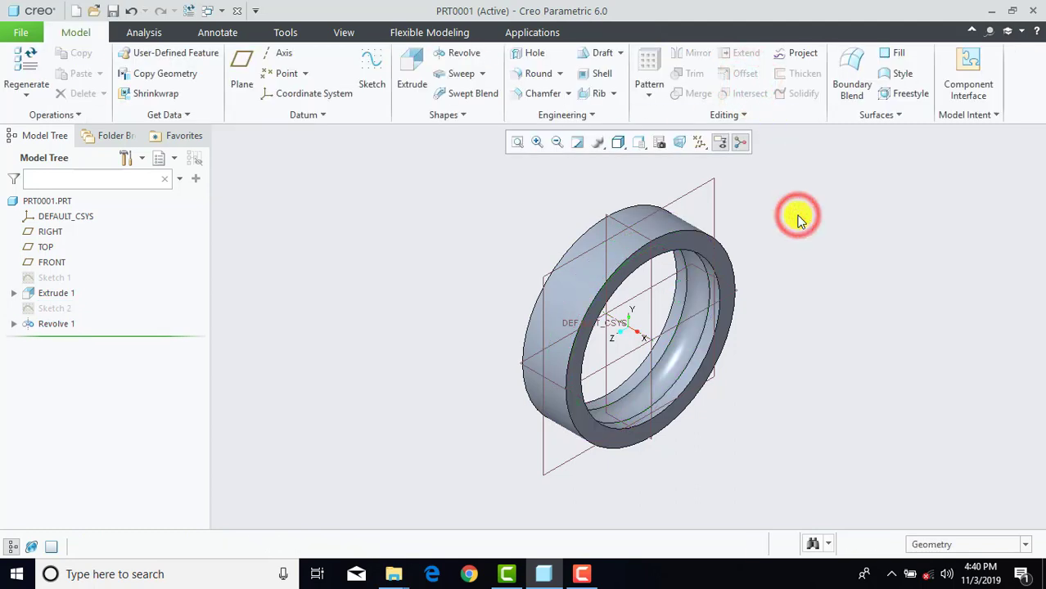
Step: Round both outer circular edges of the ring with a 1 mm radius
{"action": "left_click", "coordinate": [532, 74]}
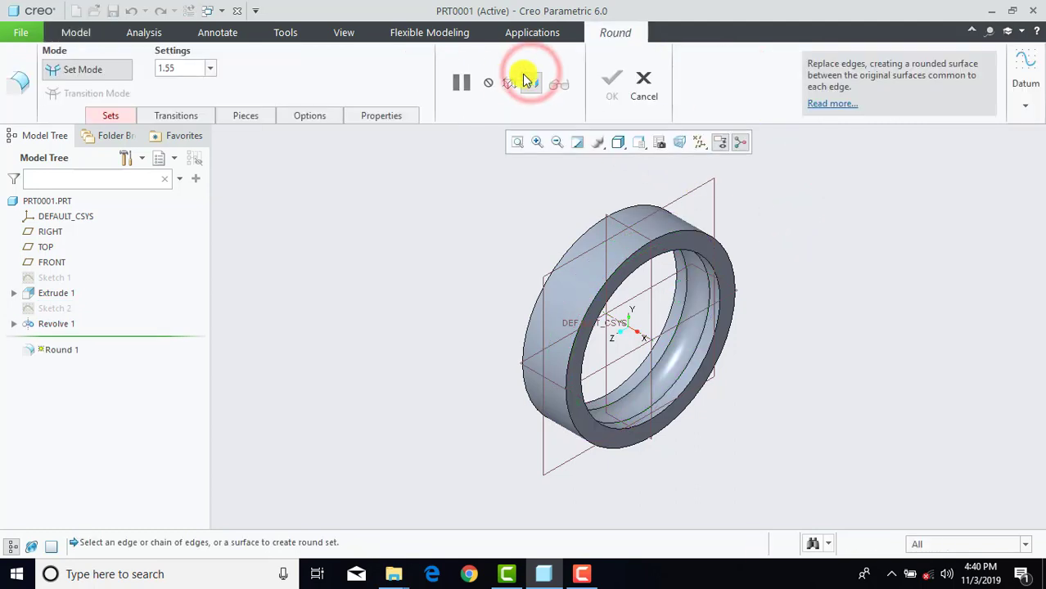
{"action": "type", "text": "1.00"}
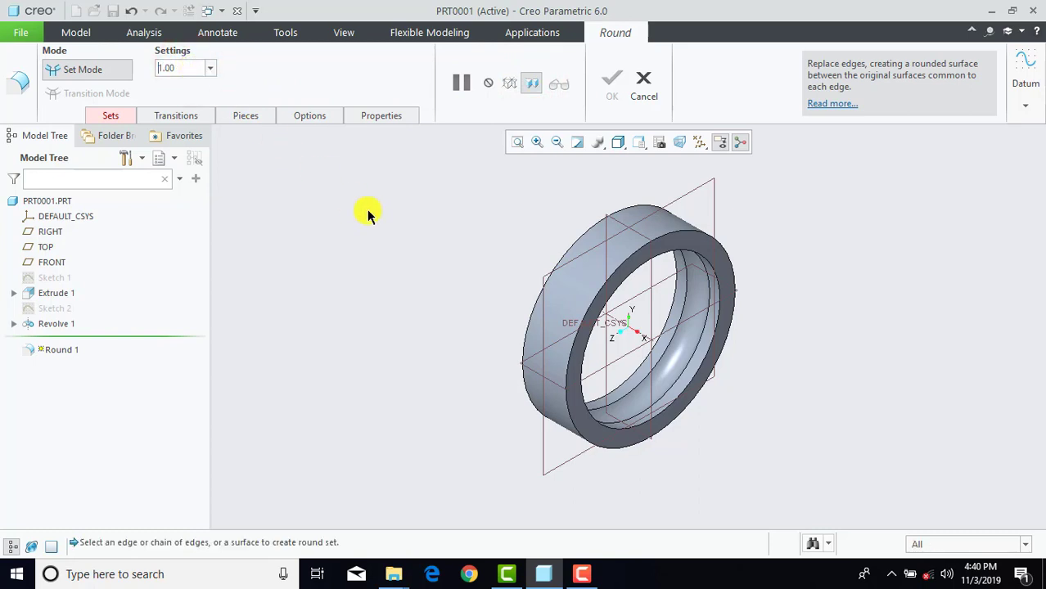
{"action": "left_click", "coordinate": [395, 235]}
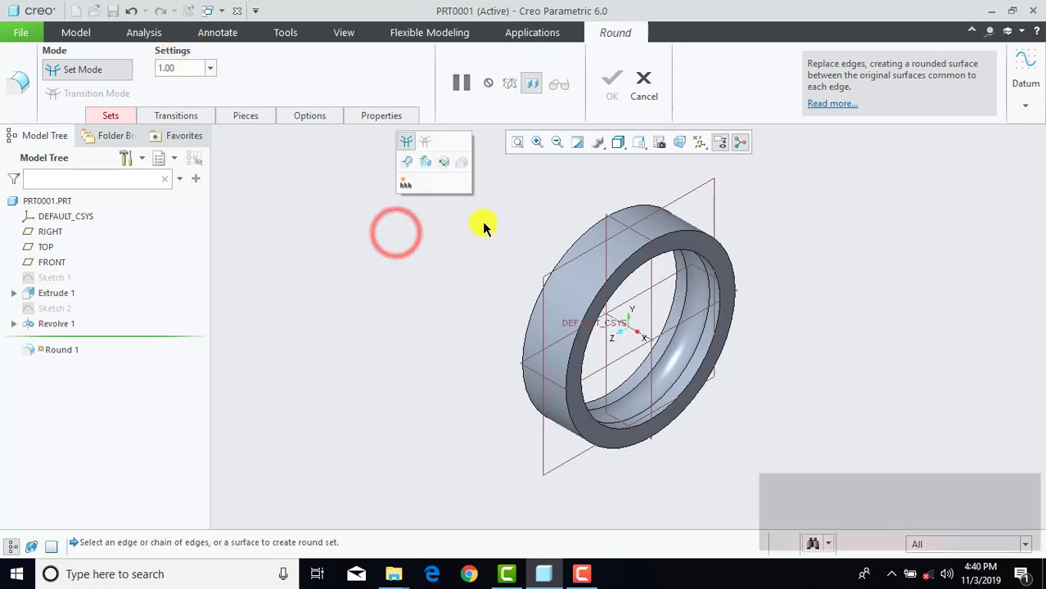
{"action": "left_click", "coordinate": [581, 237]}
{"action": "left_click", "coordinate": [628, 252]}
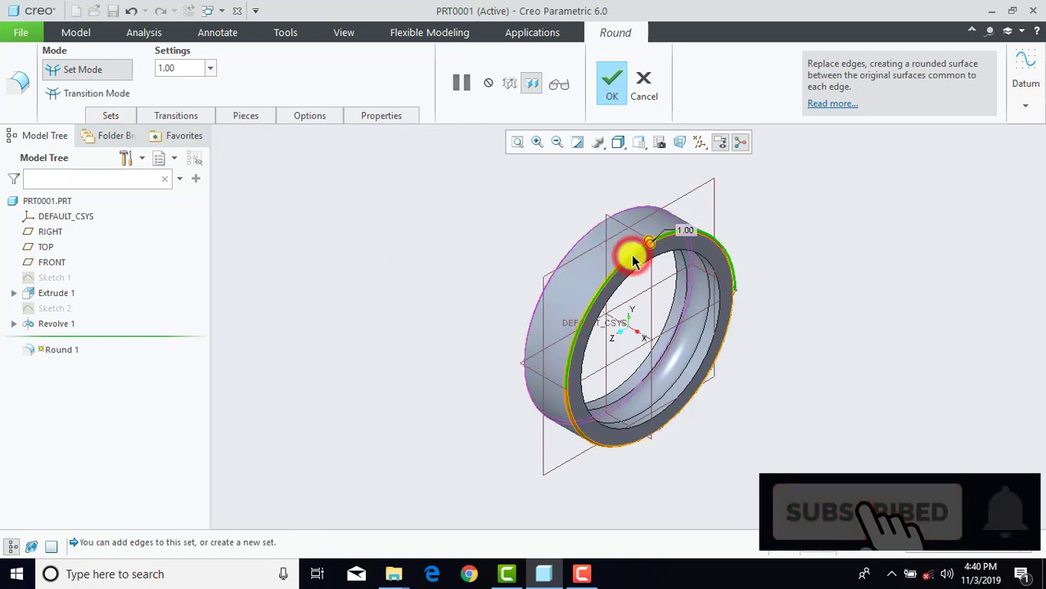
{"action": "left_click", "coordinate": [612, 82]}
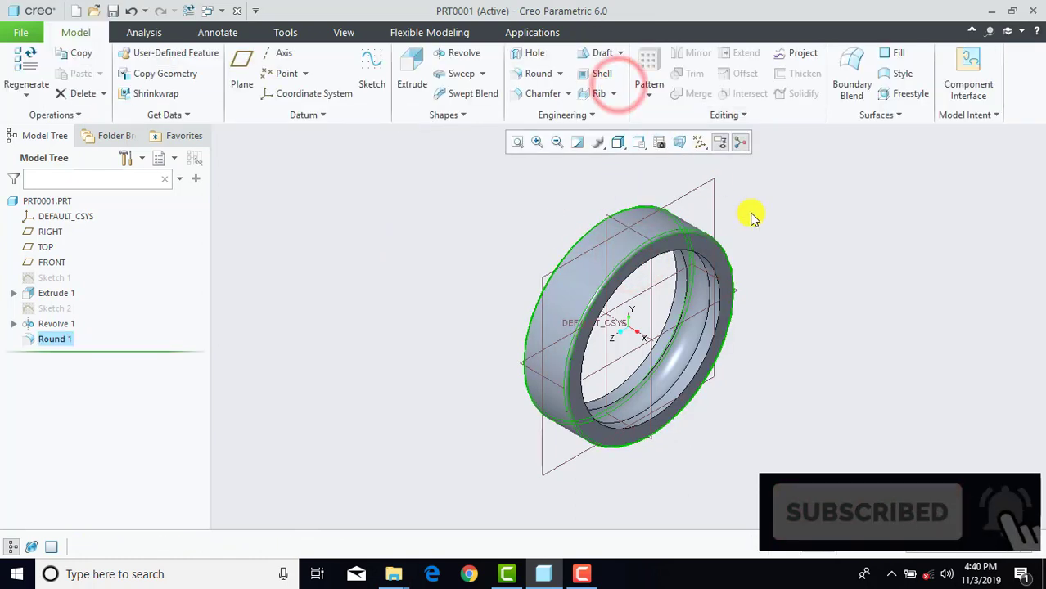
Step: Chamfer the edges of the ring's inner surface with a D x D chamfer of 0.5 mm
{"action": "left_click", "coordinate": [533, 93]}
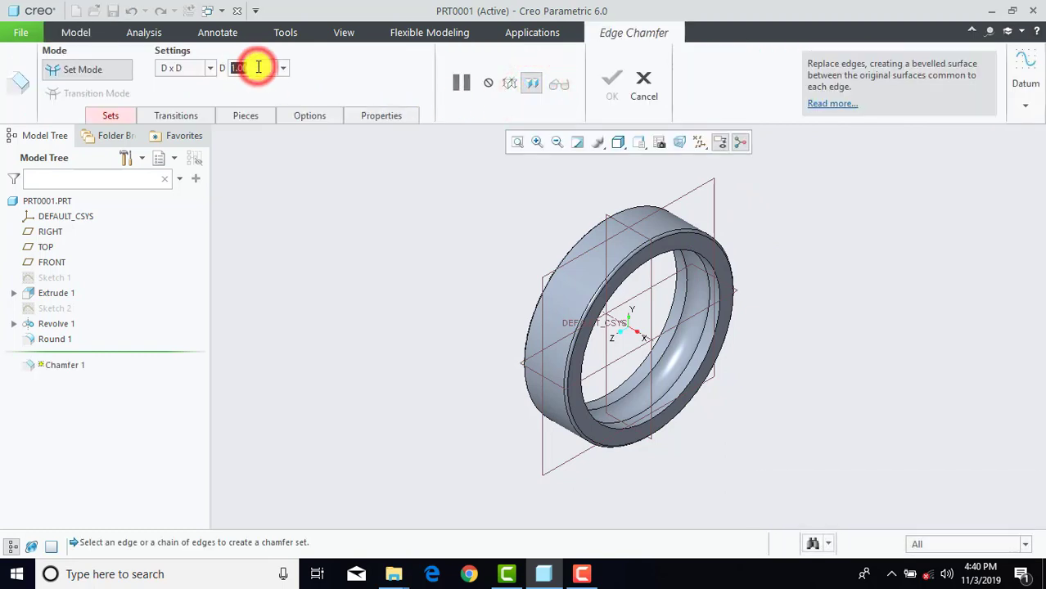
{"action": "type", "text": "0.5"}
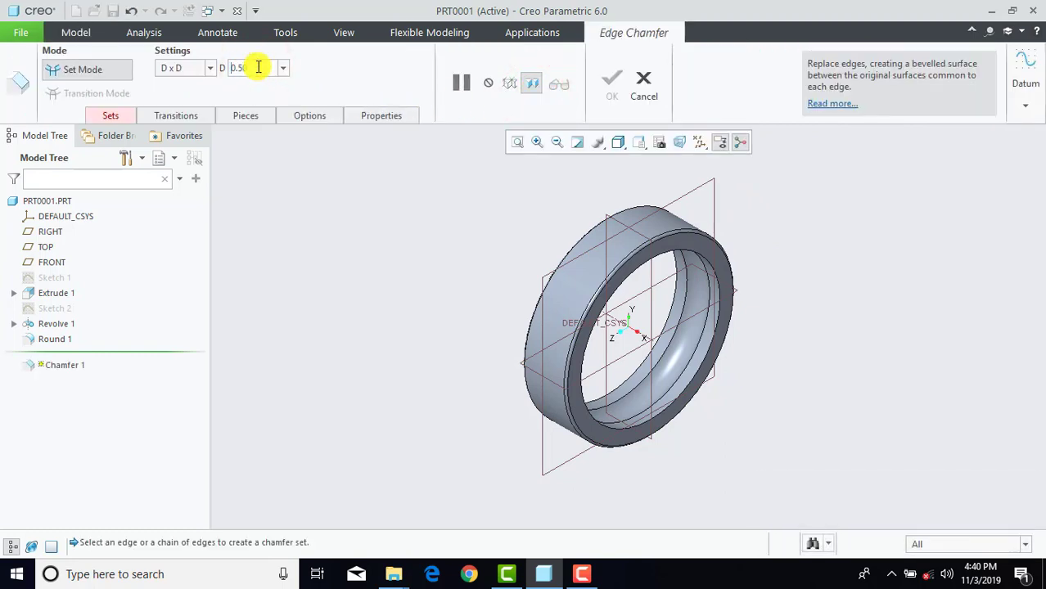
{"action": "left_click", "coordinate": [673, 297]}
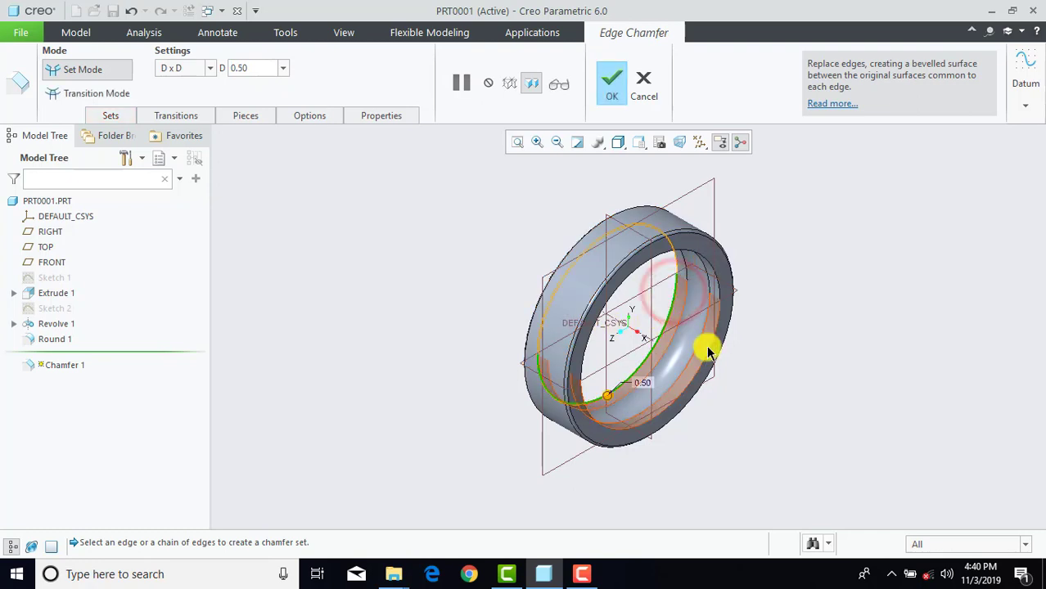
{"action": "left_click", "coordinate": [612, 81]}
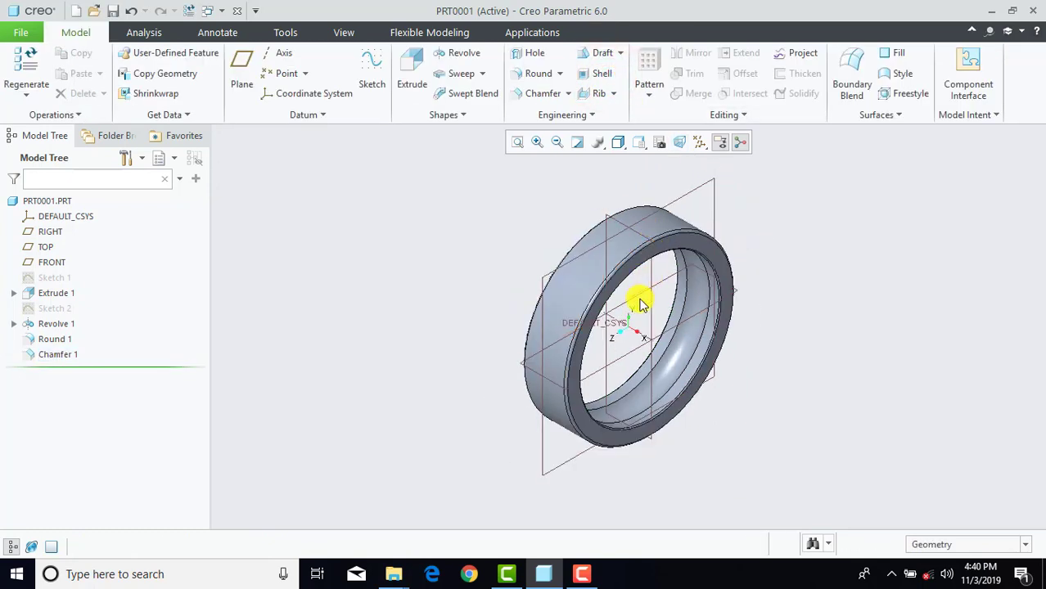
Step: Apply a light silver metal appearance from the std-metals.dmt library to the whole part
{"action": "left_click", "coordinate": [49, 202]}
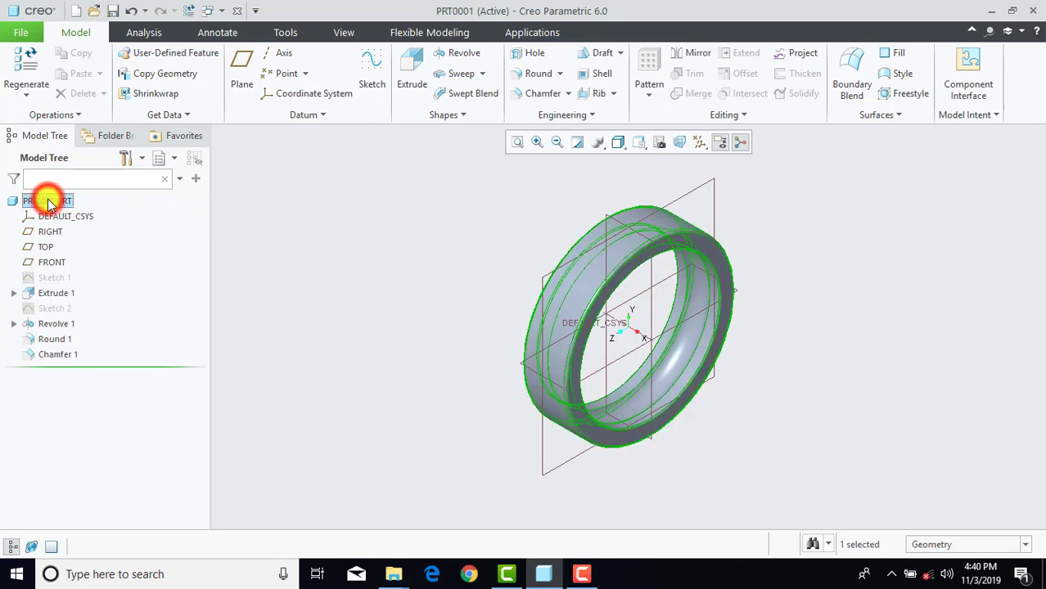
{"action": "left_click", "coordinate": [352, 38]}
{"action": "left_click", "coordinate": [154, 98]}
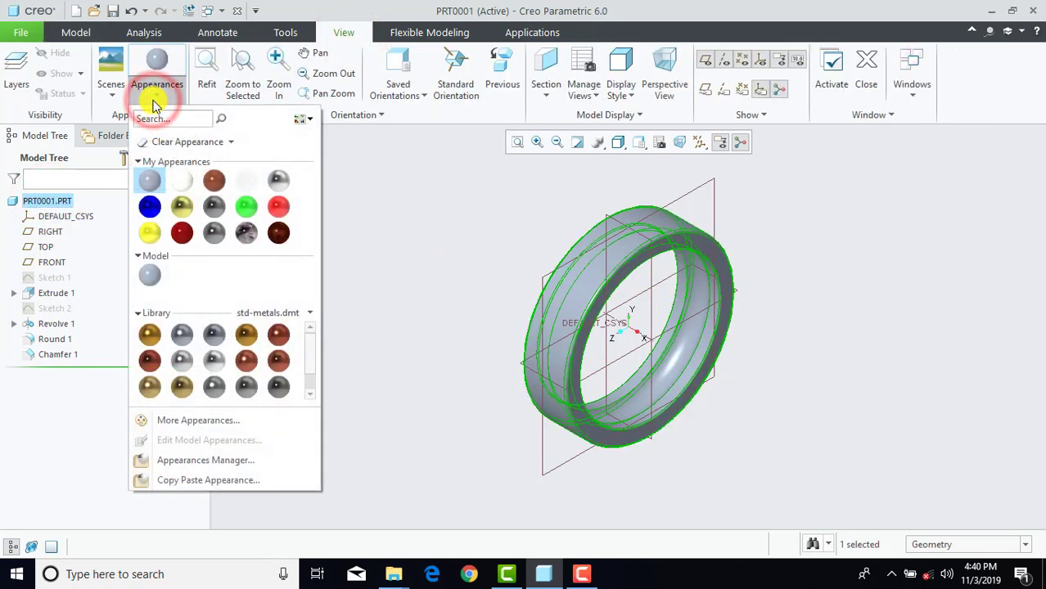
{"action": "scroll", "coordinate": [226, 363], "scroll_direction": "down", "scroll_amount": 1}
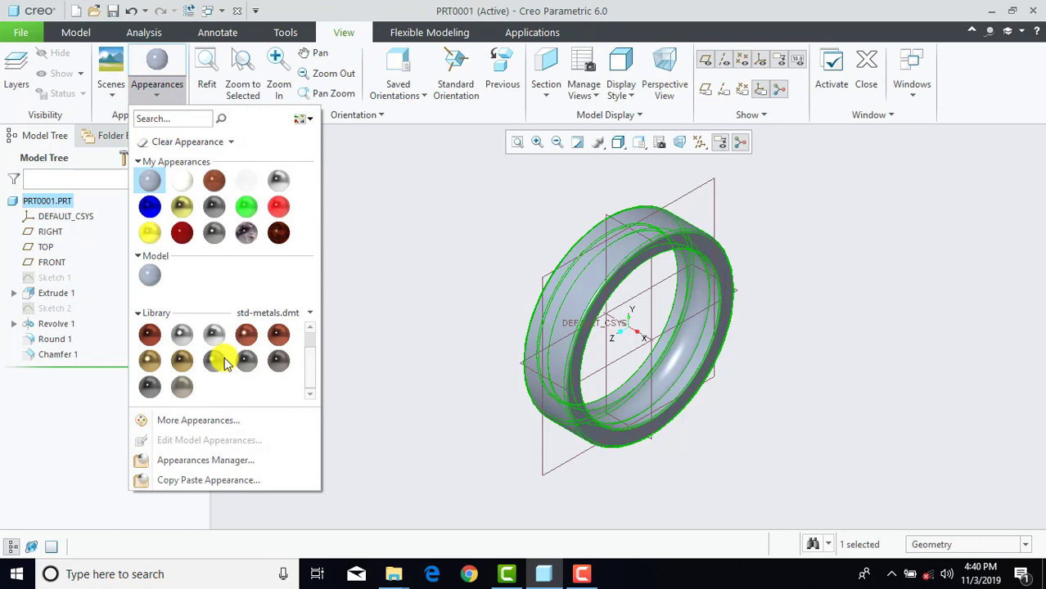
{"action": "left_click", "coordinate": [186, 336]}
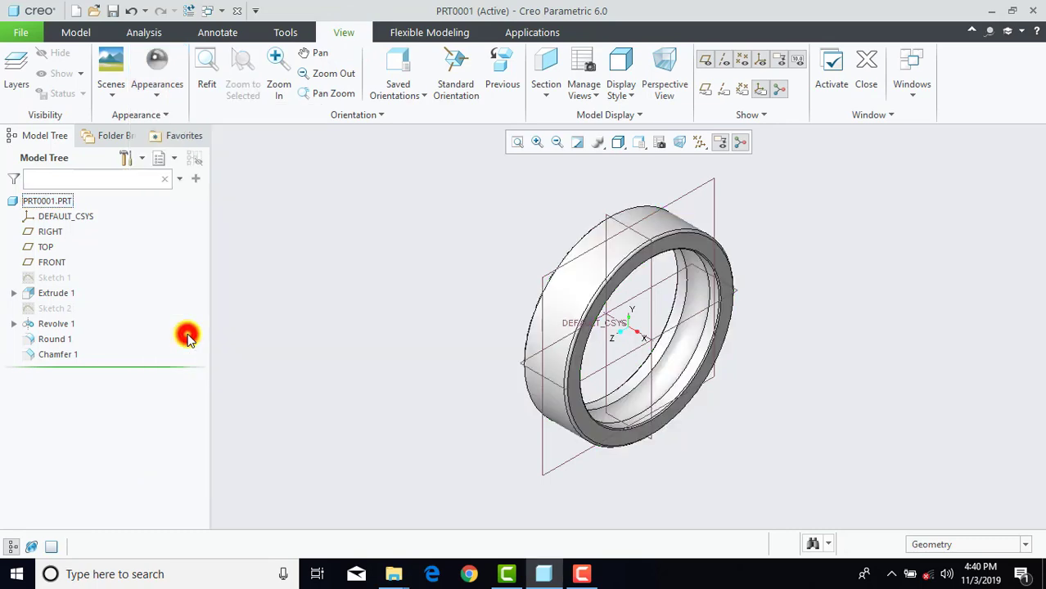
{"action": "left_click", "coordinate": [372, 221]}
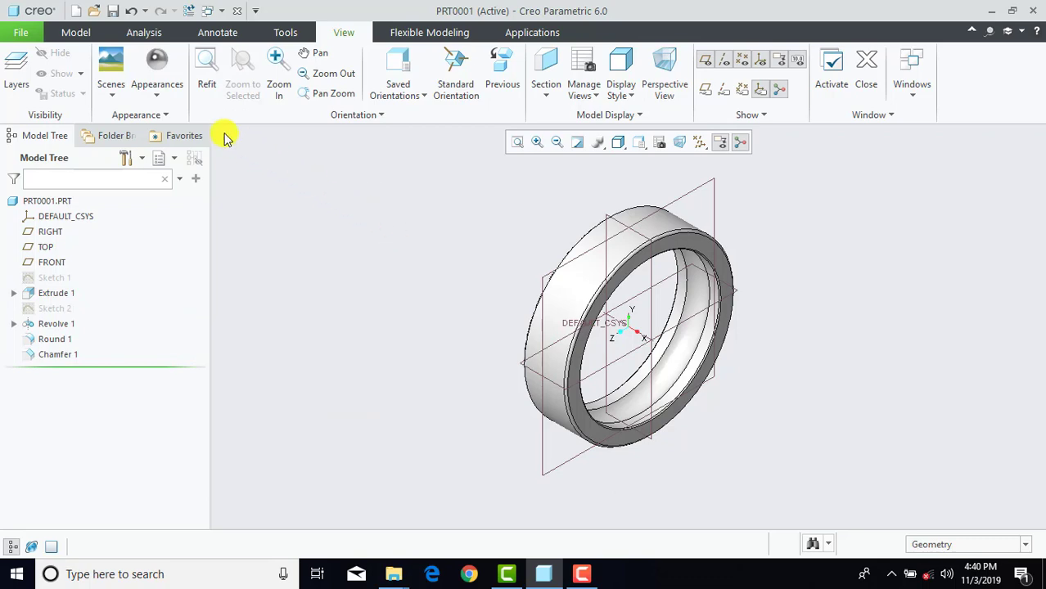
Step: Save a copy of the part as outer_race in the ball bearing folder
{"action": "left_click", "coordinate": [18, 31]}
{"action": "left_click", "coordinate": [45, 143]}
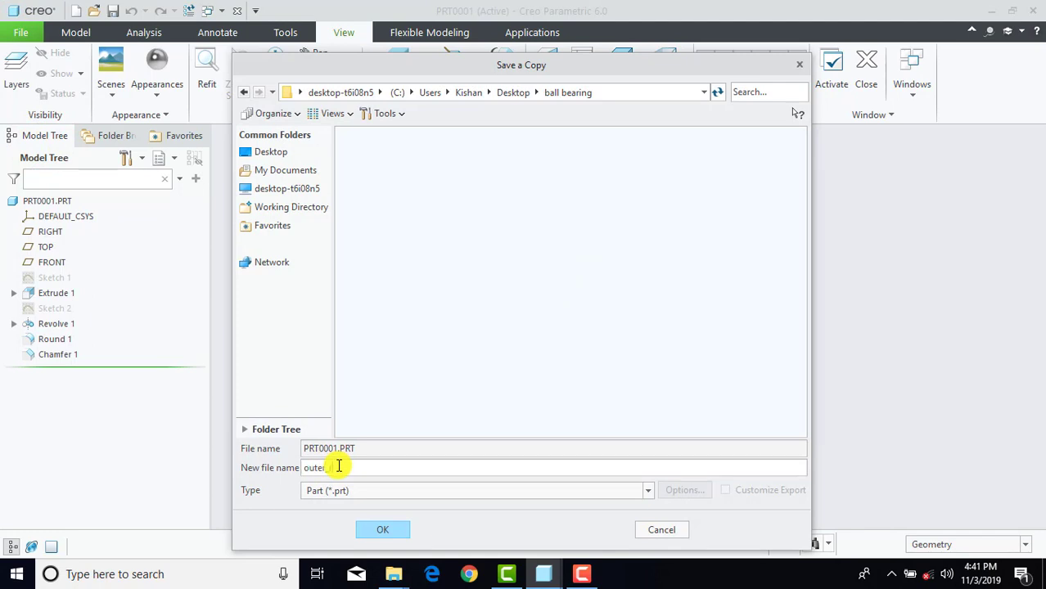
{"action": "left_click", "coordinate": [366, 531]}
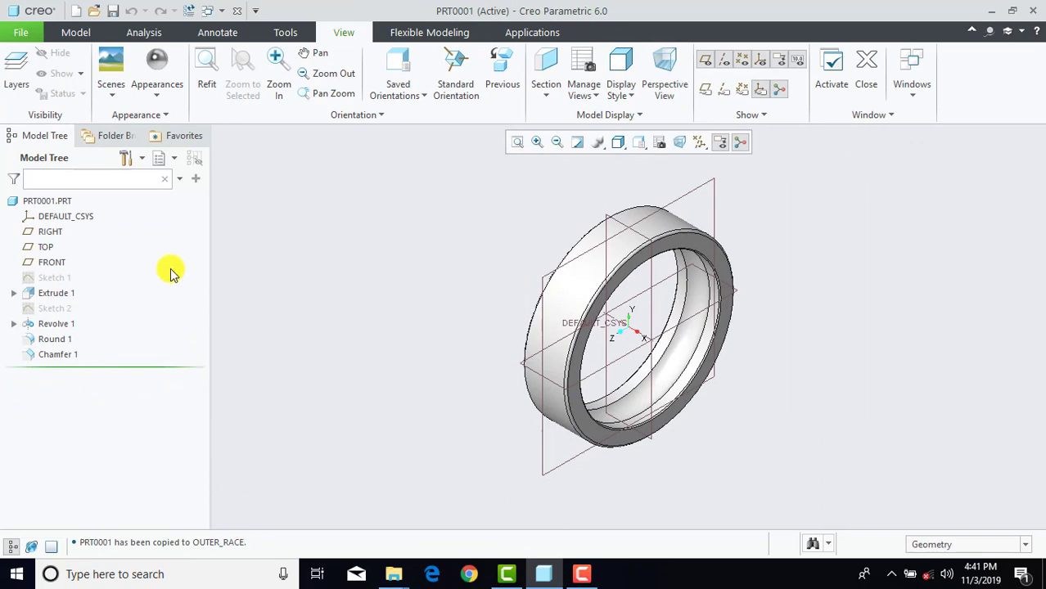
Step: Create a new solid part named prt0002 from the solid_part_mmks template and maximize its window
{"action": "left_click", "coordinate": [20, 32]}
{"action": "left_click", "coordinate": [41, 62]}
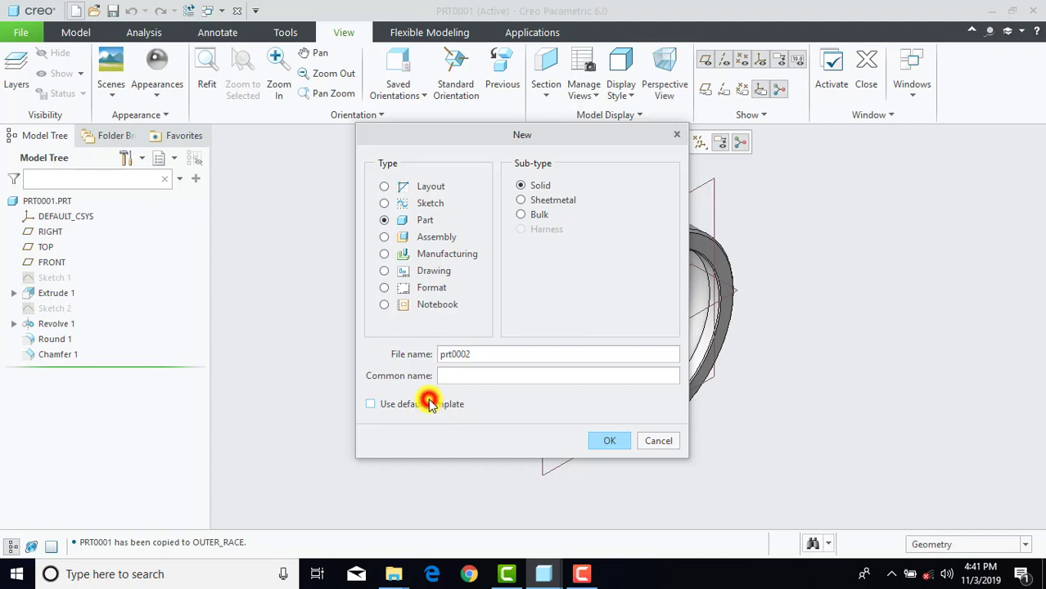
{"action": "left_click", "coordinate": [604, 440]}
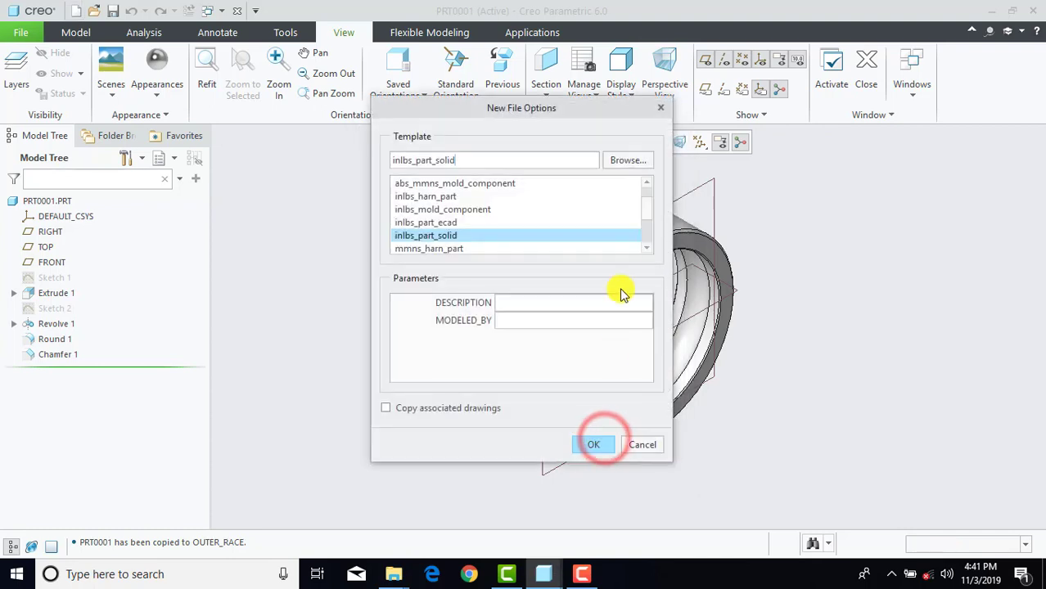
{"action": "left_click_drag", "start_coordinate": [647, 203], "coordinate": [646, 234]}
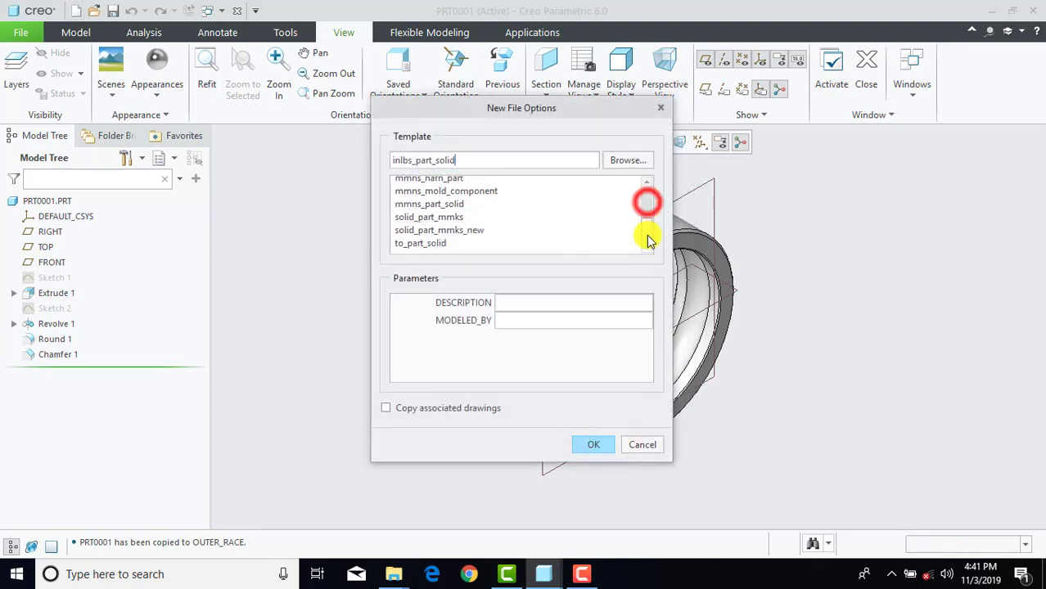
{"action": "left_click", "coordinate": [442, 222]}
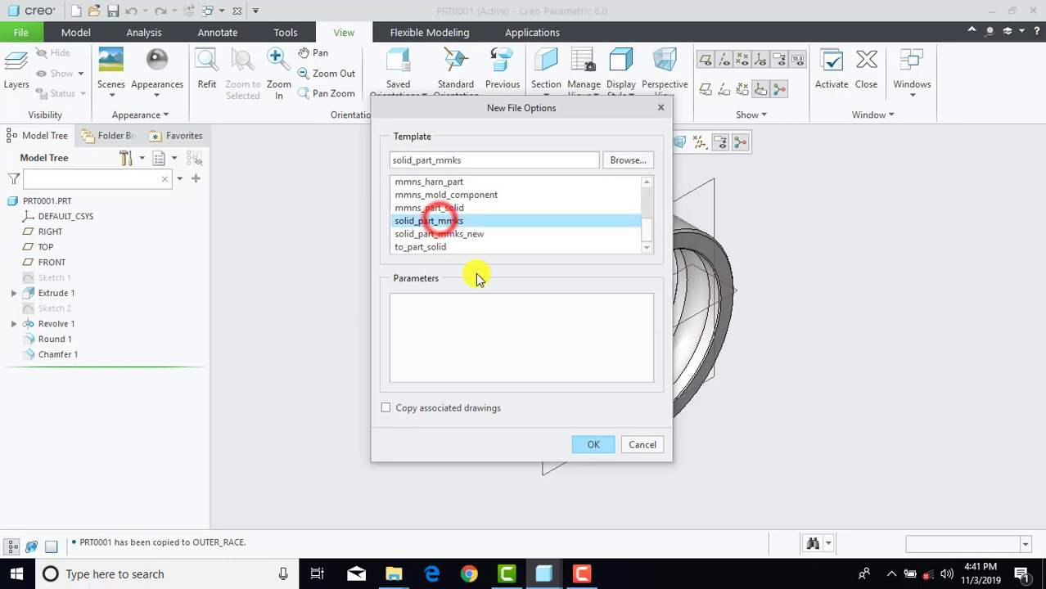
{"action": "left_click", "coordinate": [586, 445]}
{"action": "left_click", "coordinate": [801, 224]}
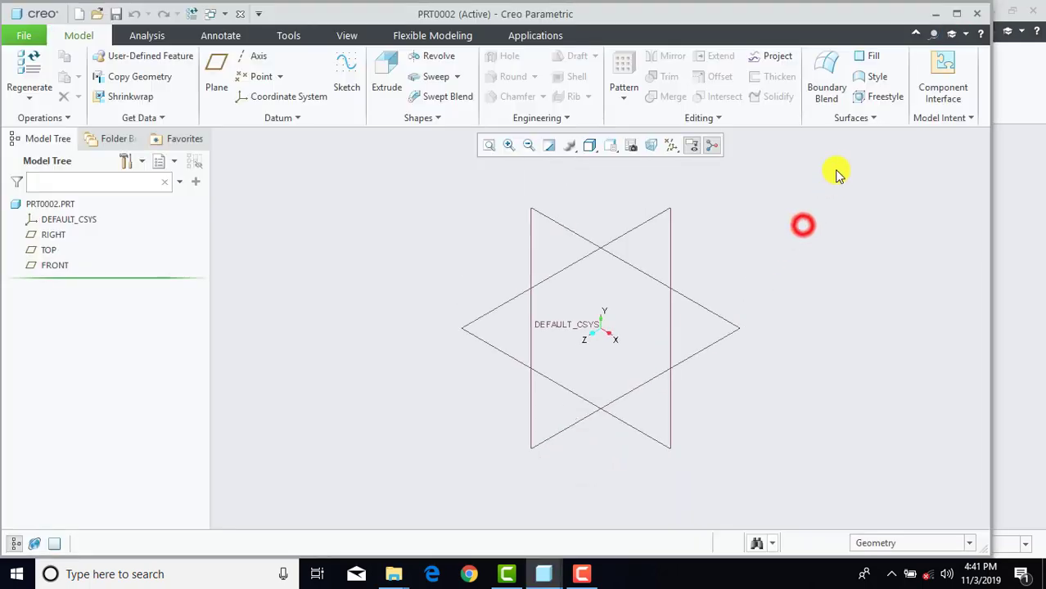
{"action": "left_click", "coordinate": [952, 13]}
{"action": "left_click", "coordinate": [777, 224]}
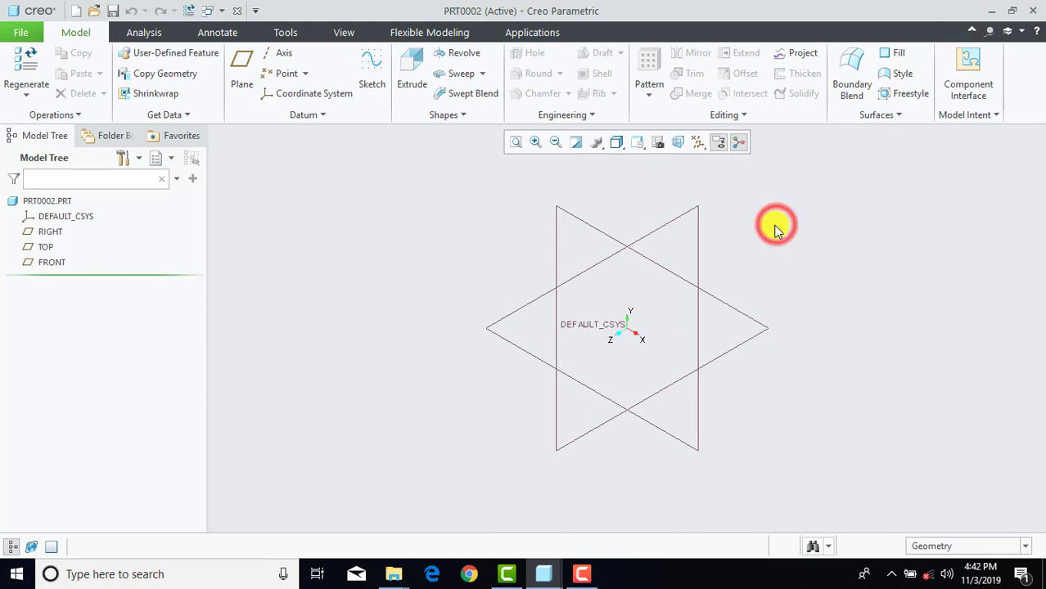
Step: Sketch two concentric circles about 146 mm and 248 mm in diameter, centred at the origin on the RIGHT plane
{"action": "left_click", "coordinate": [372, 70]}
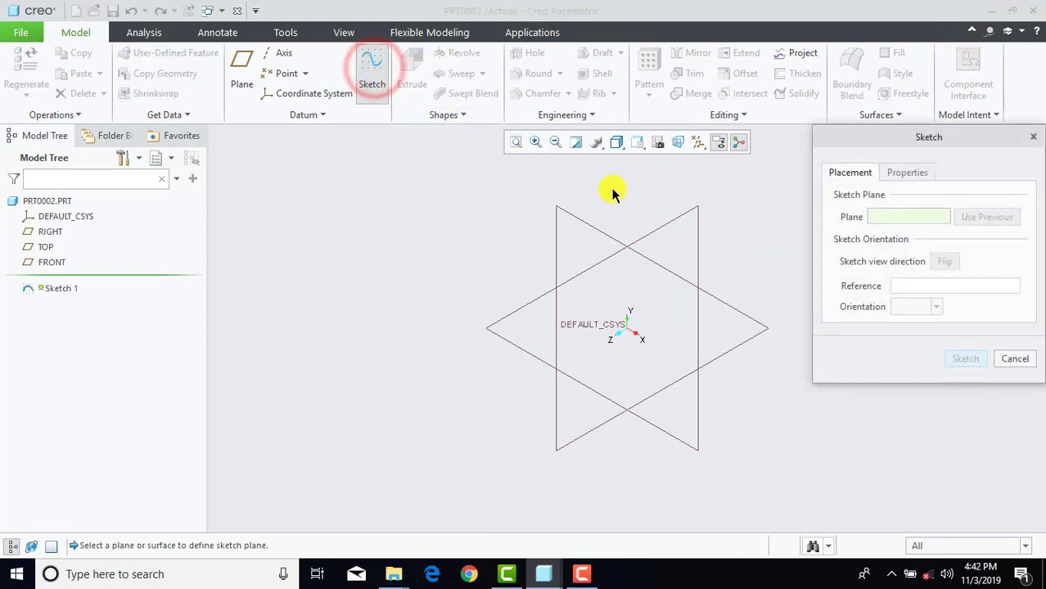
{"action": "left_click", "coordinate": [662, 227]}
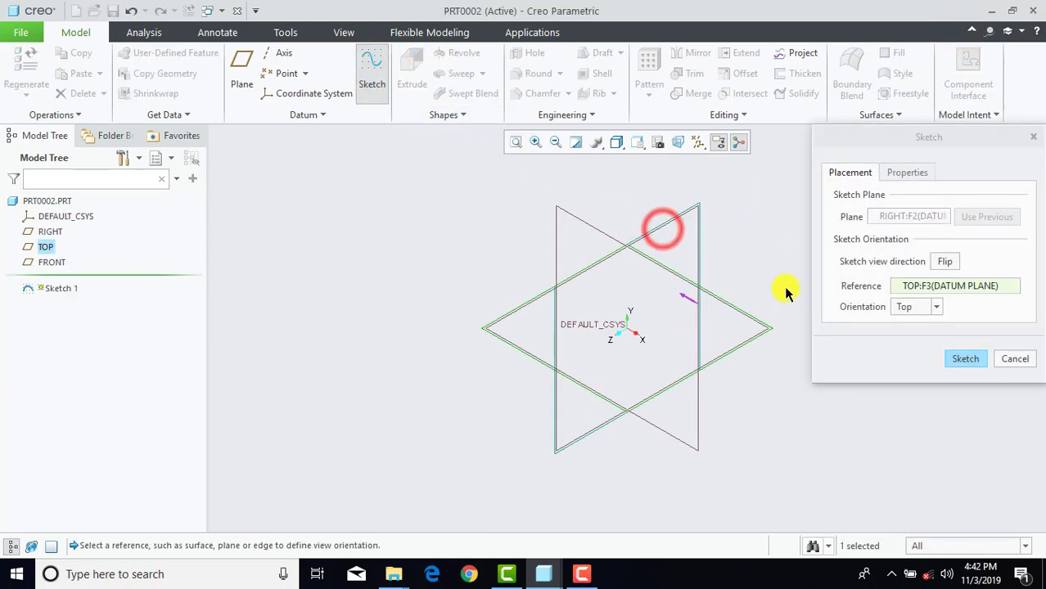
{"action": "left_click", "coordinate": [951, 358]}
{"action": "left_click", "coordinate": [661, 142]}
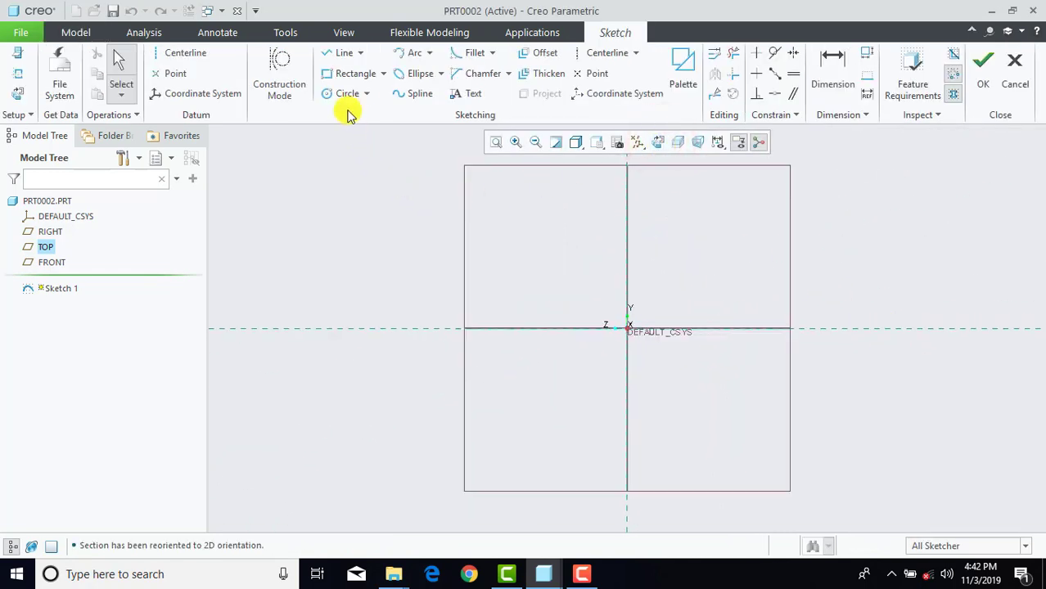
{"action": "left_click", "coordinate": [344, 94]}
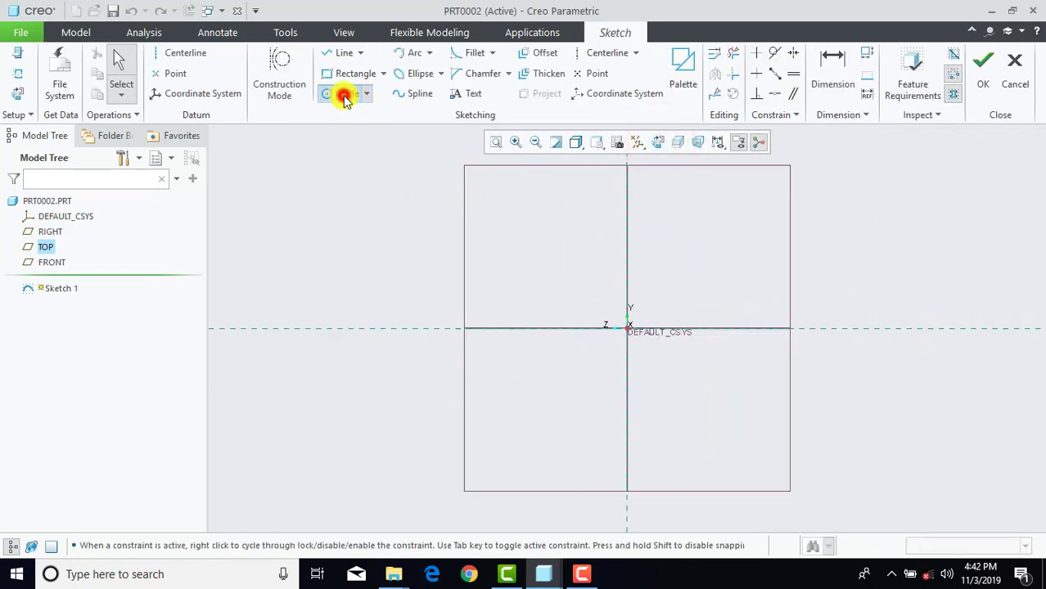
{"action": "left_click", "coordinate": [627, 326]}
{"action": "left_click", "coordinate": [649, 286]}
{"action": "left_click", "coordinate": [627, 327]}
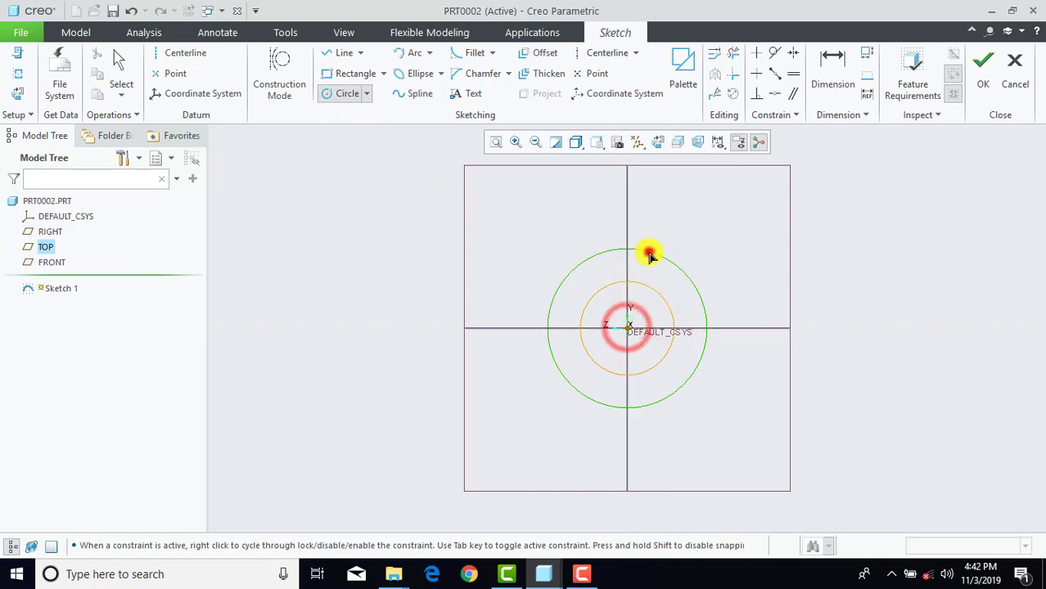
{"action": "left_click", "coordinate": [649, 254]}
{"action": "middle_click", "coordinate": [648, 250]}
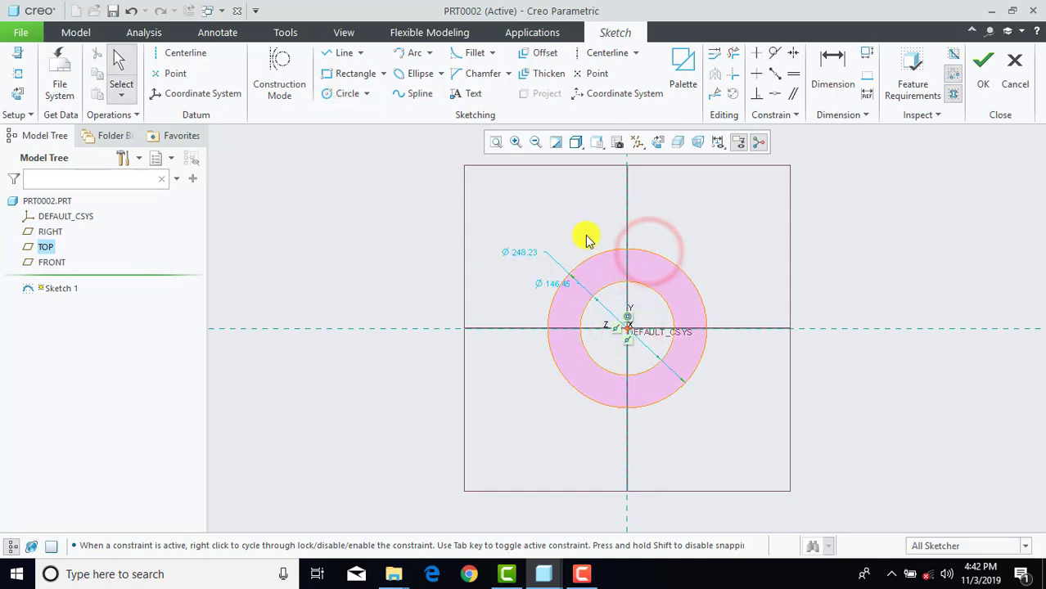
Step: Set the inner circle's diameter to 40 mm and the outer circle's to 56 mm, and finish the sketch
{"action": "double_click", "coordinate": [546, 282]}
{"action": "type", "text": "40"}
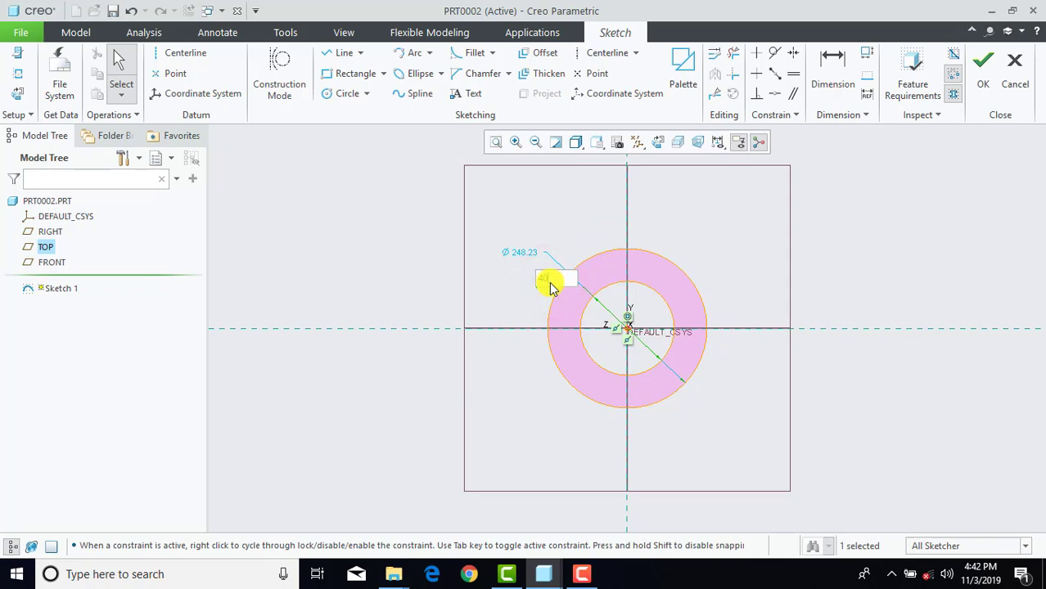
{"action": "key", "text": "Return"}
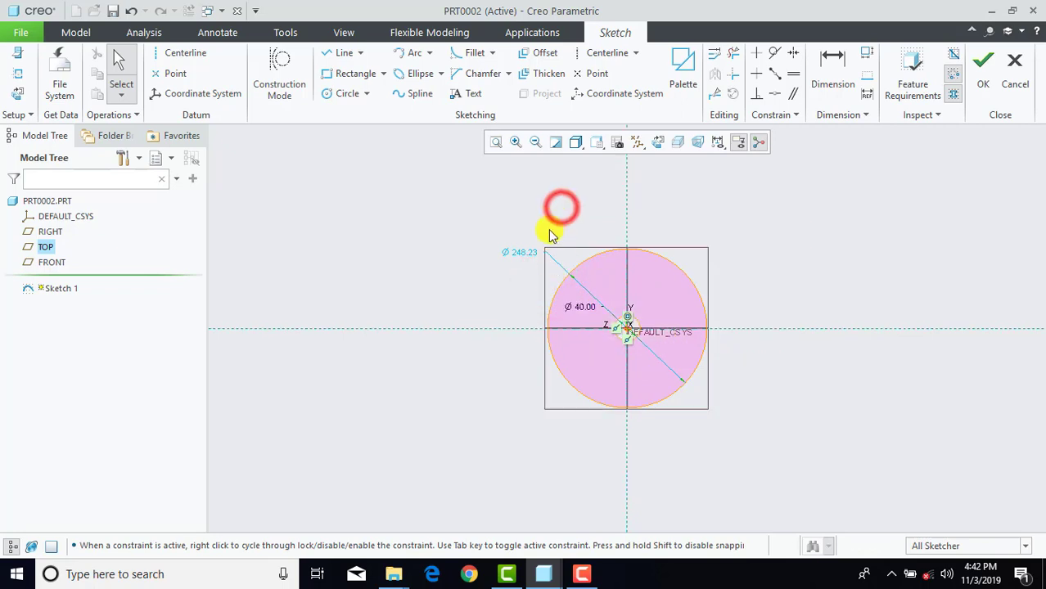
{"action": "double_click", "coordinate": [530, 249]}
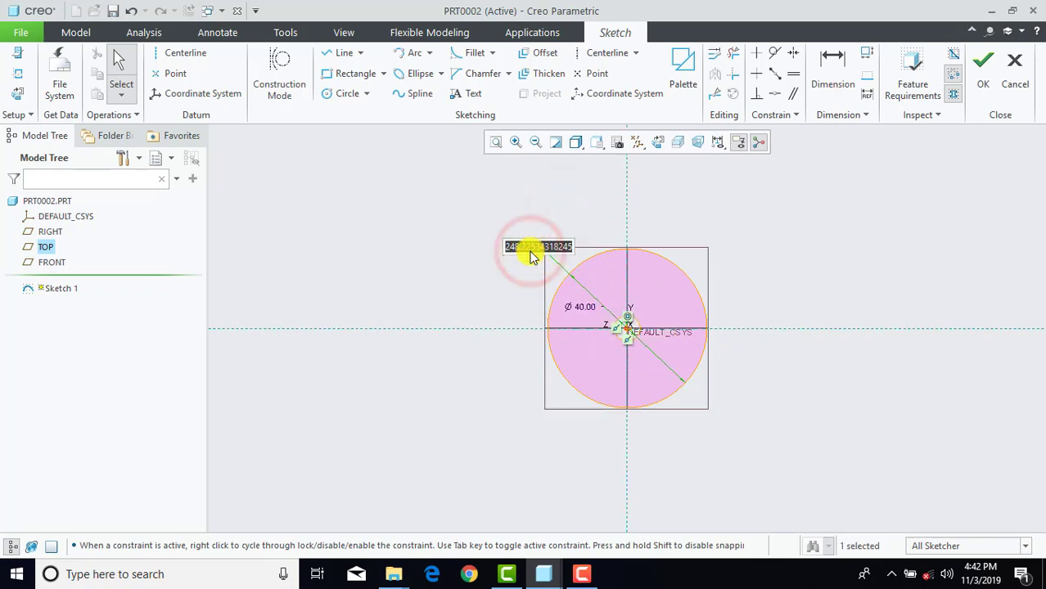
{"action": "type", "text": "56"}
{"action": "key", "text": "Return"}
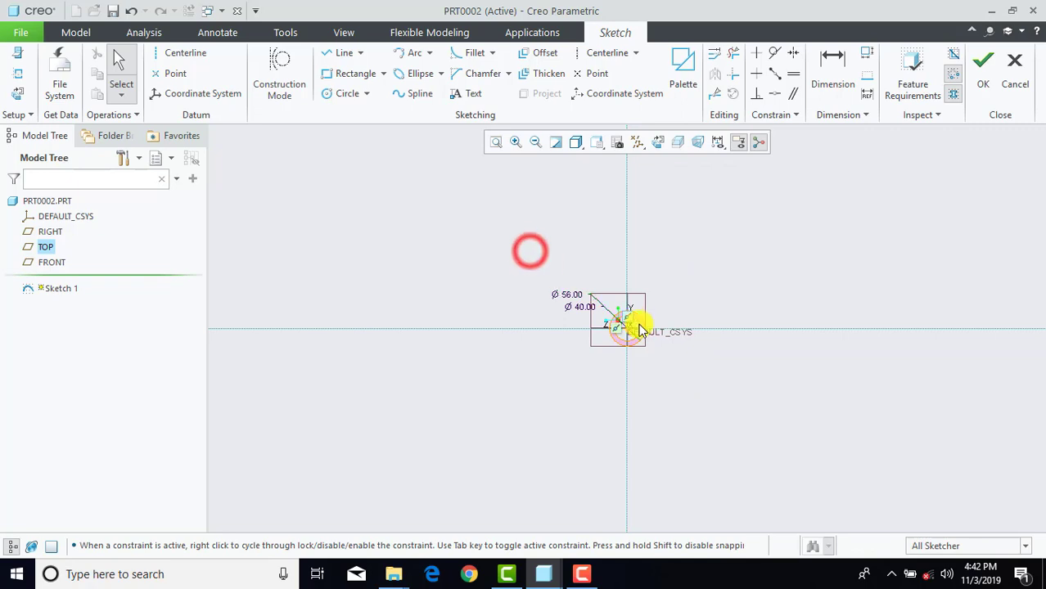
{"action": "scroll", "coordinate": [635, 326], "scroll_direction": "up", "scroll_amount": 7}
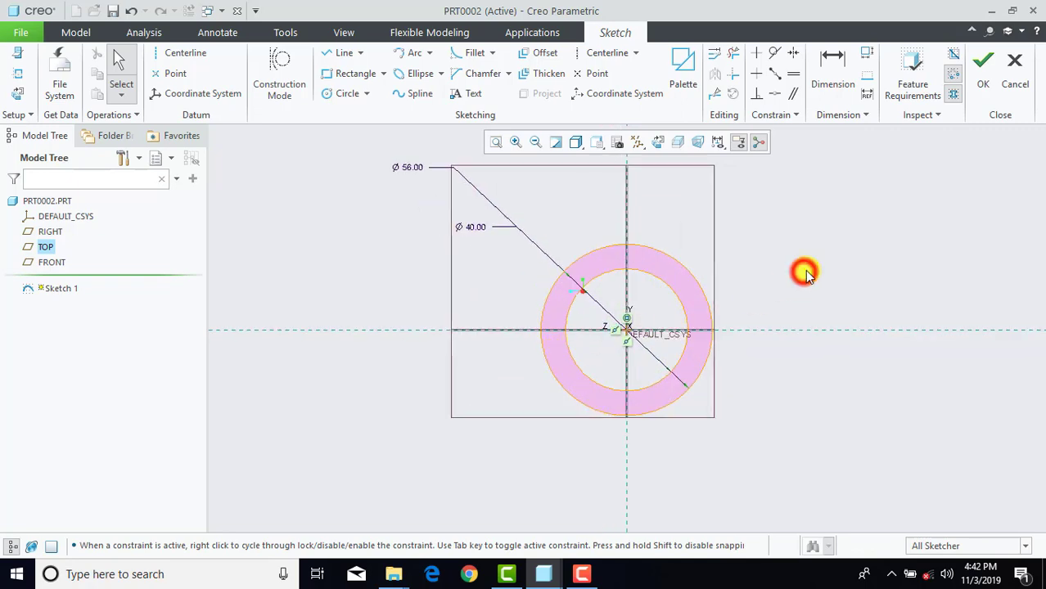
{"action": "left_click", "coordinate": [982, 65]}
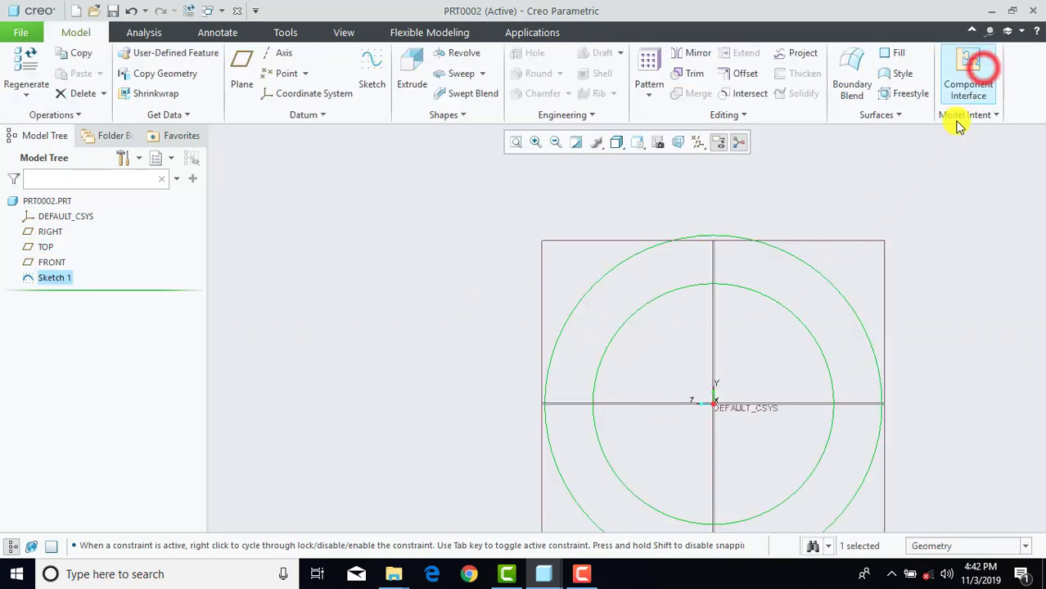
Step: Extrude the ring profile as a solid, 23 mm deep and symmetric about the sketch plane
{"action": "left_click", "coordinate": [411, 84]}
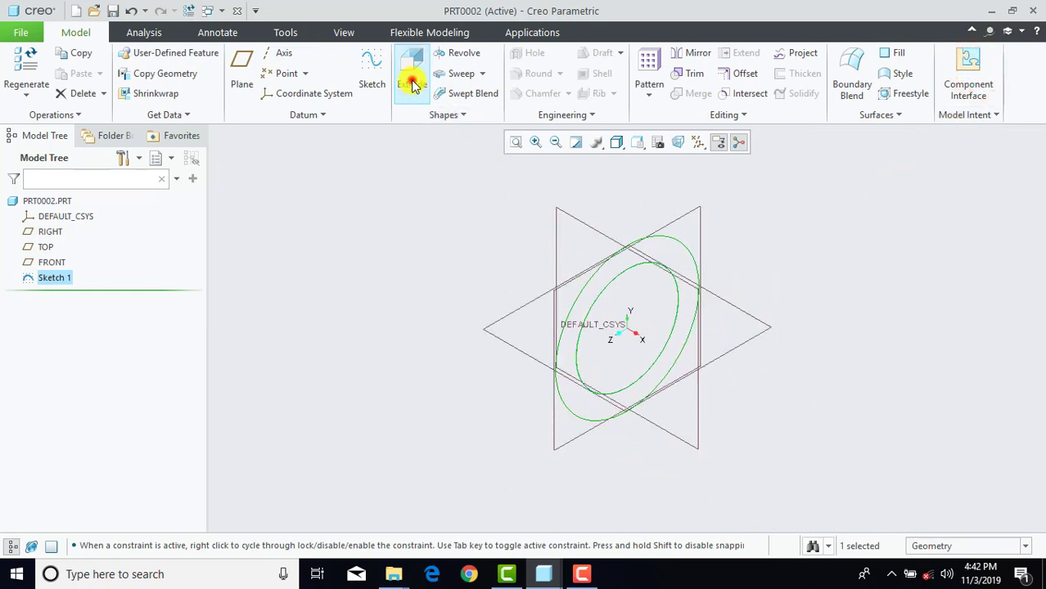
{"action": "left_click", "coordinate": [139, 70]}
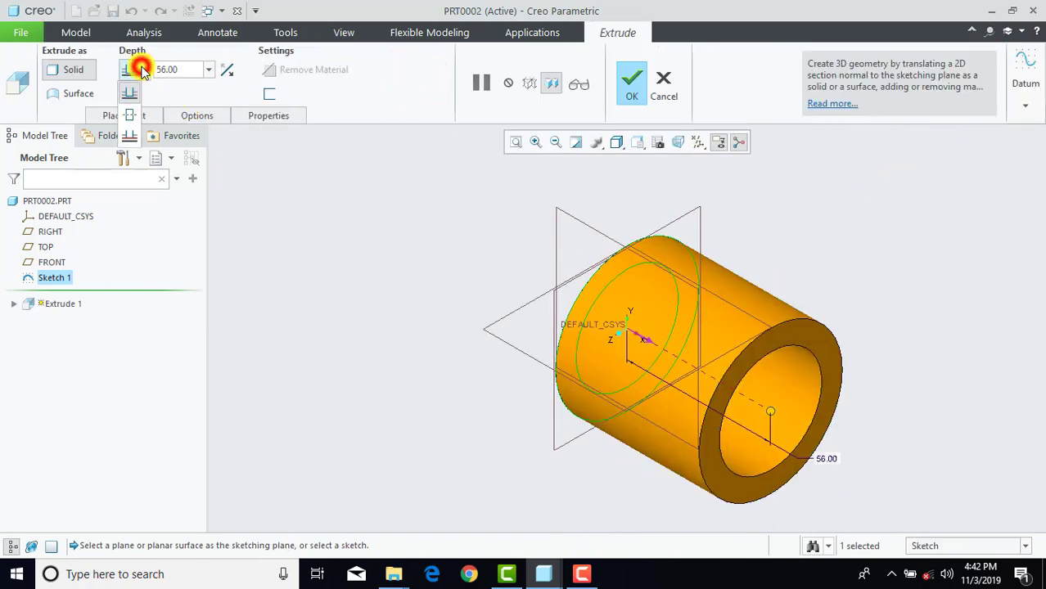
{"action": "left_click", "coordinate": [130, 115]}
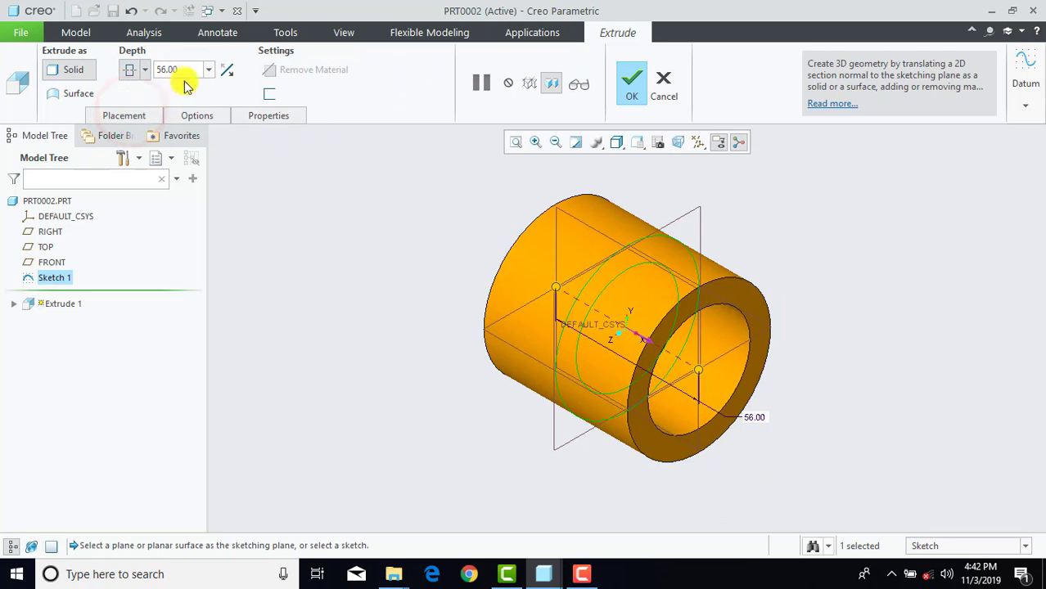
{"action": "type", "text": "23"}
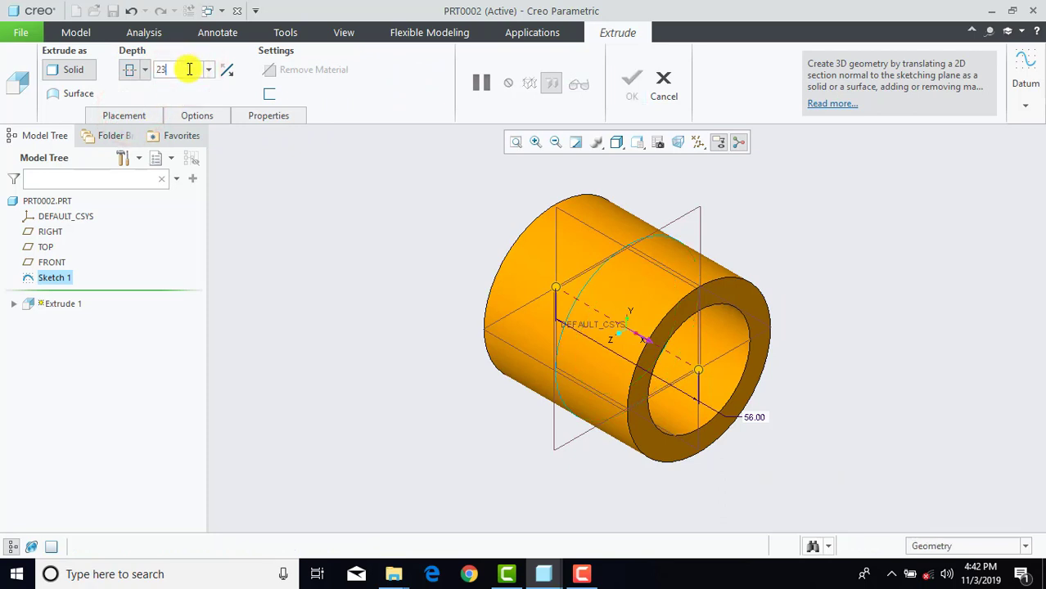
{"action": "key", "text": "Return"}
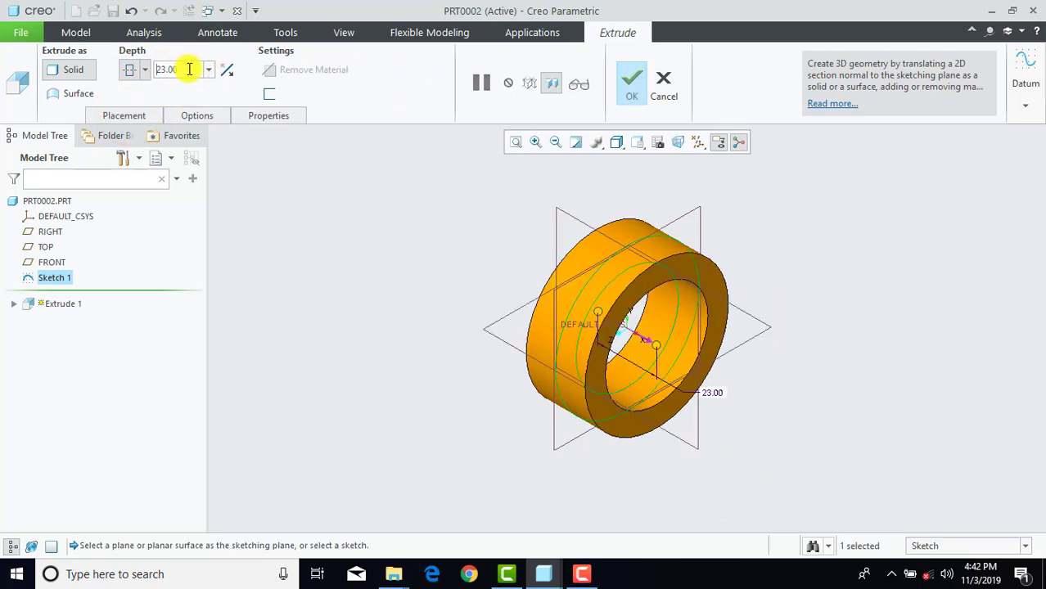
{"action": "left_click", "coordinate": [631, 79]}
{"action": "left_click", "coordinate": [804, 191]}
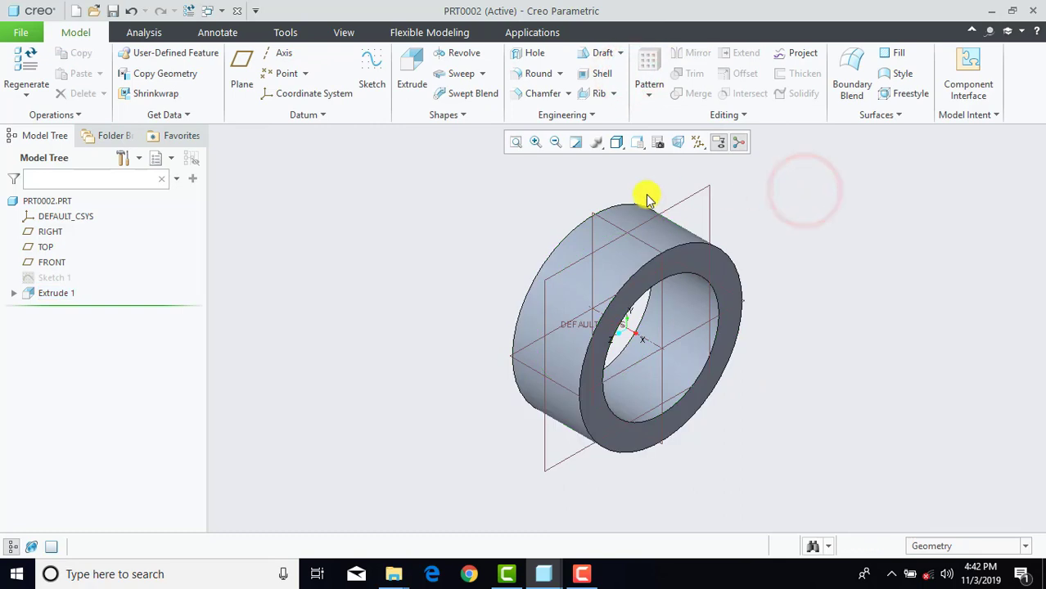
Step: Start a sketch on the TOP plane, facing it, and add a datum centerline along the ring's axis
{"action": "left_click", "coordinate": [370, 75]}
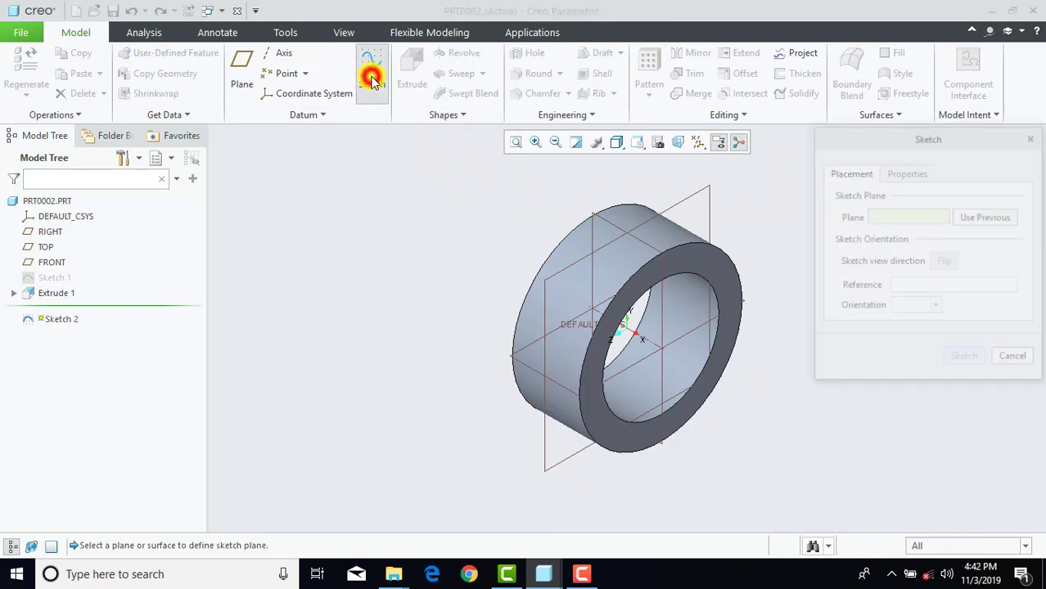
{"action": "left_click", "coordinate": [512, 360]}
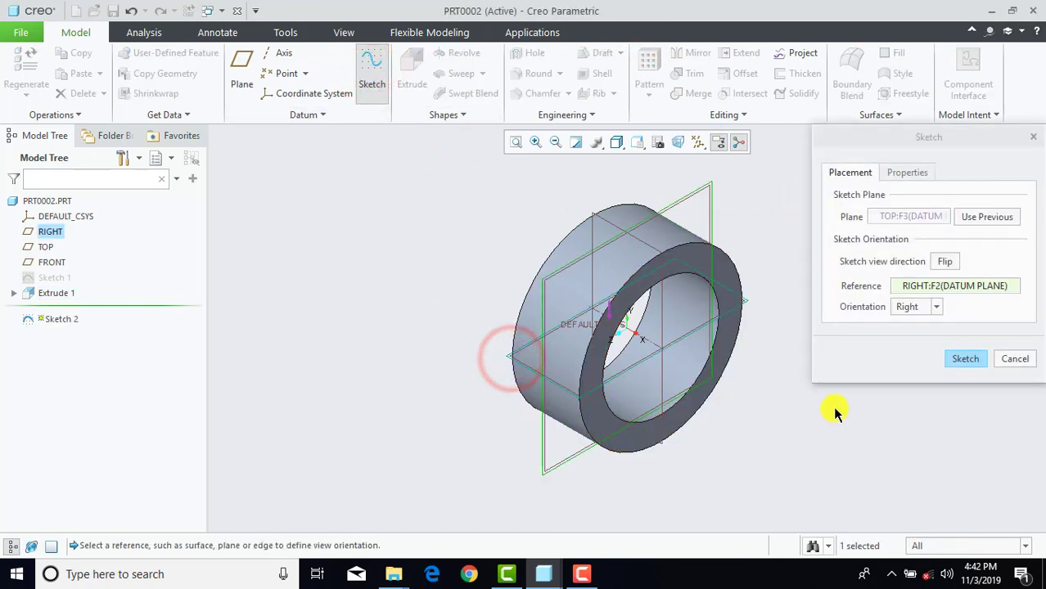
{"action": "left_click", "coordinate": [954, 359]}
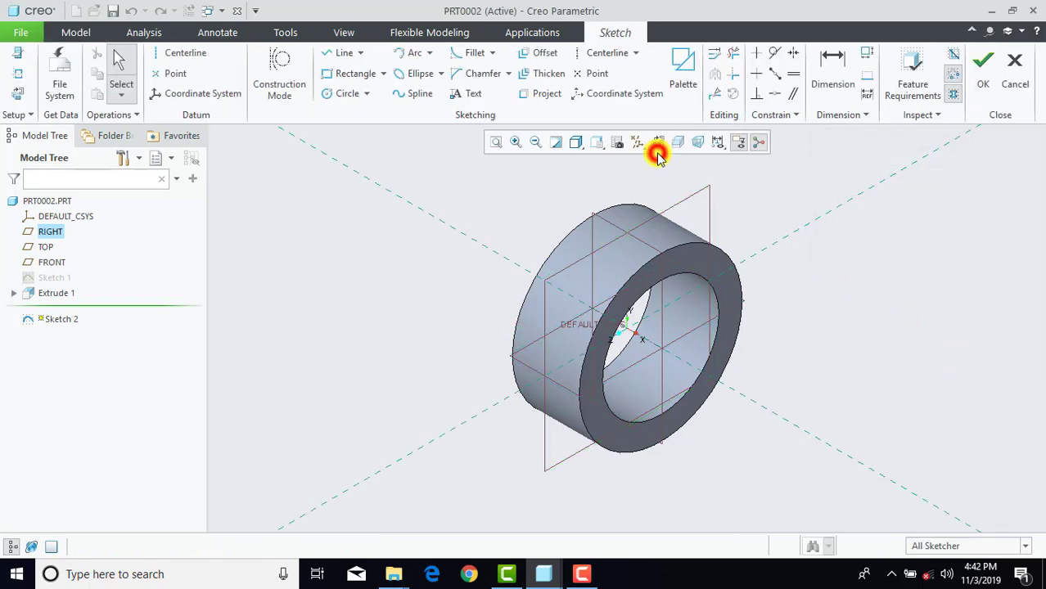
{"action": "left_click", "coordinate": [659, 146]}
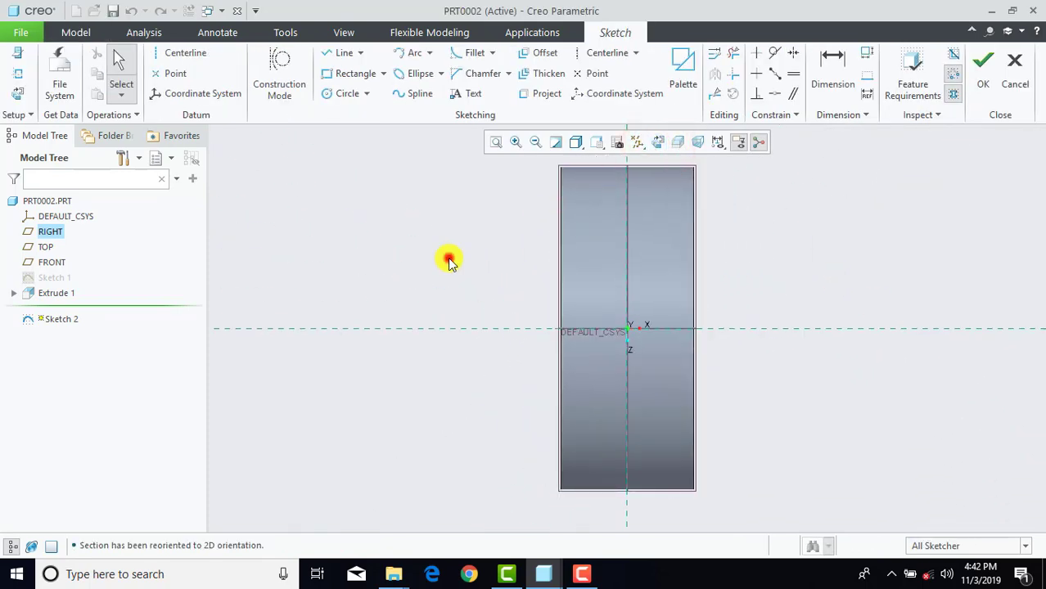
{"action": "left_click", "coordinate": [182, 52]}
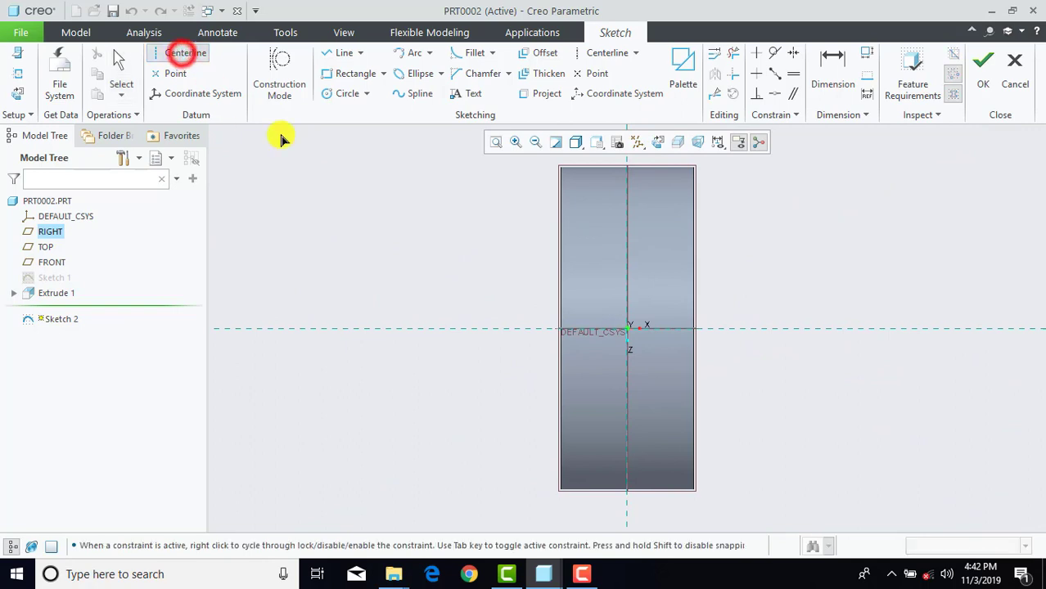
{"action": "left_click", "coordinate": [458, 327]}
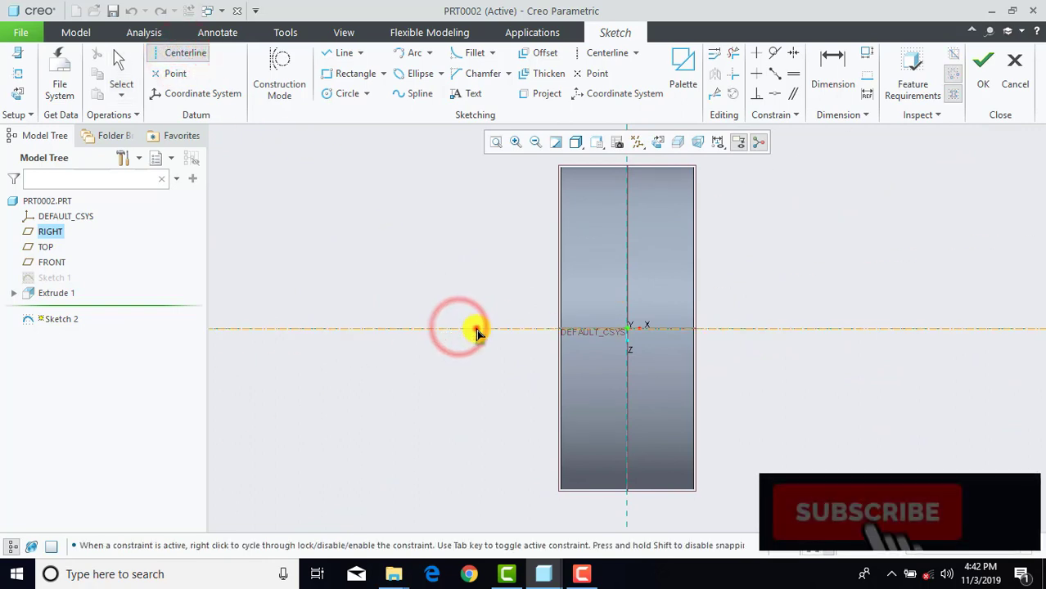
{"action": "left_click", "coordinate": [478, 331]}
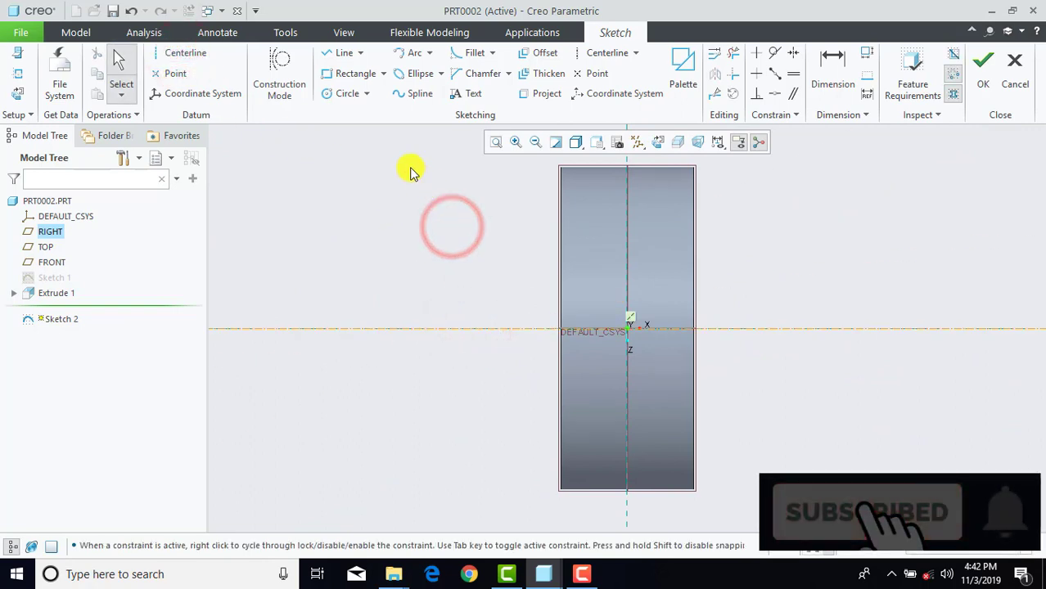
Step: Draw a circle about 11 mm in diameter on the vertical reference and set its center 32.5 mm above the centerline
{"action": "left_click", "coordinate": [333, 96]}
{"action": "left_click", "coordinate": [333, 96]}
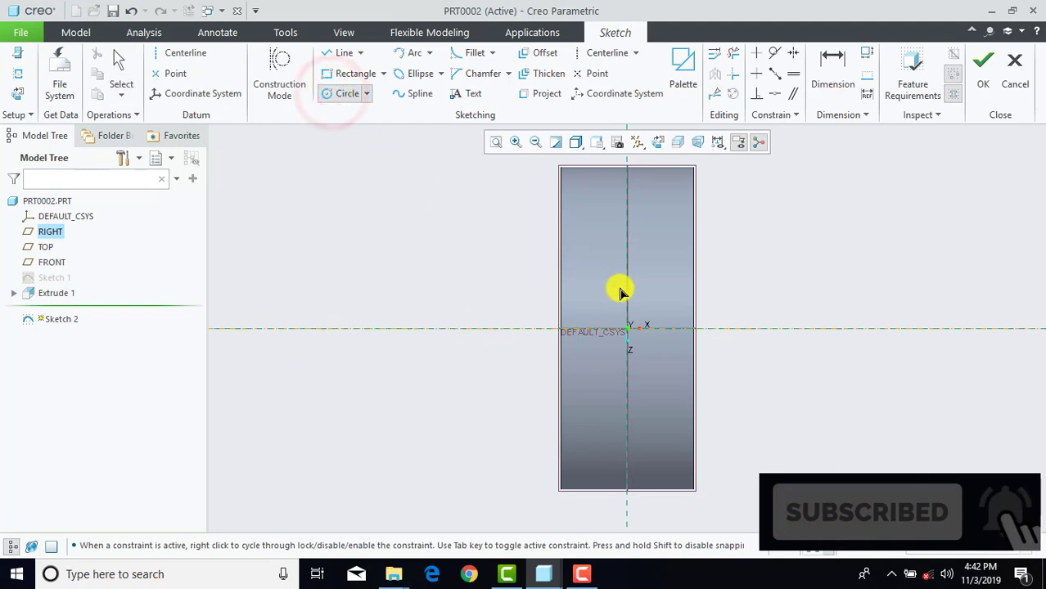
{"action": "left_click", "coordinate": [628, 242]}
{"action": "left_click", "coordinate": [657, 249]}
{"action": "middle_click", "coordinate": [659, 250]}
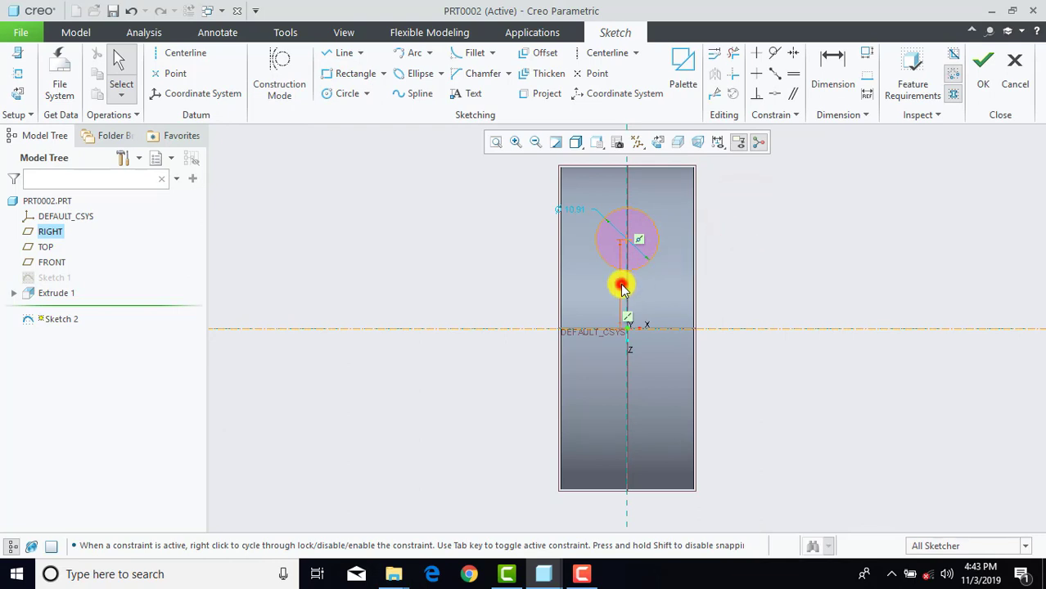
{"action": "double_click", "coordinate": [622, 287]}
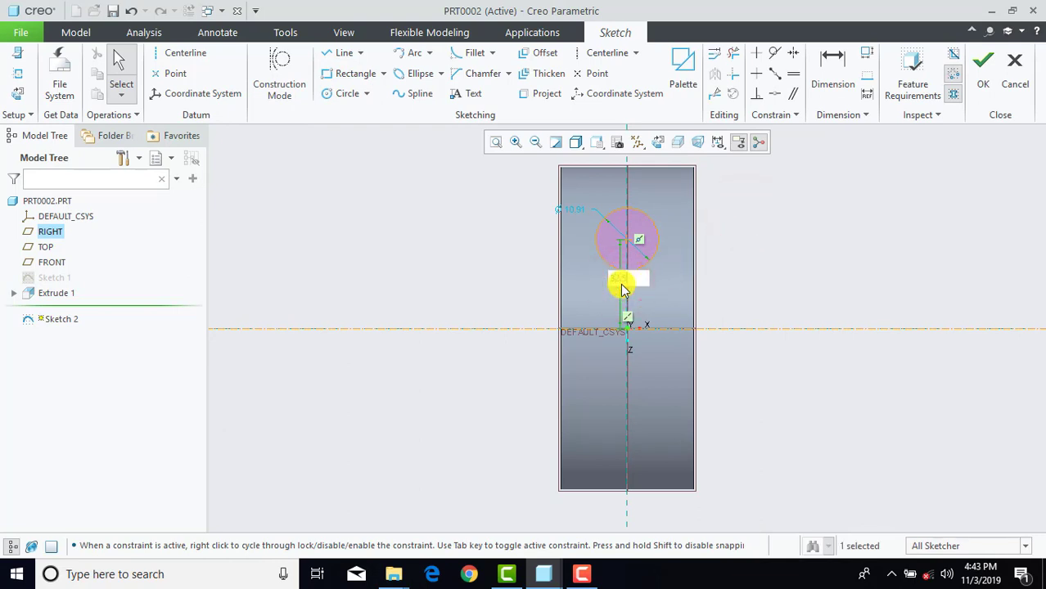
{"action": "type", "text": "32.5"}
{"action": "key", "text": "Return"}
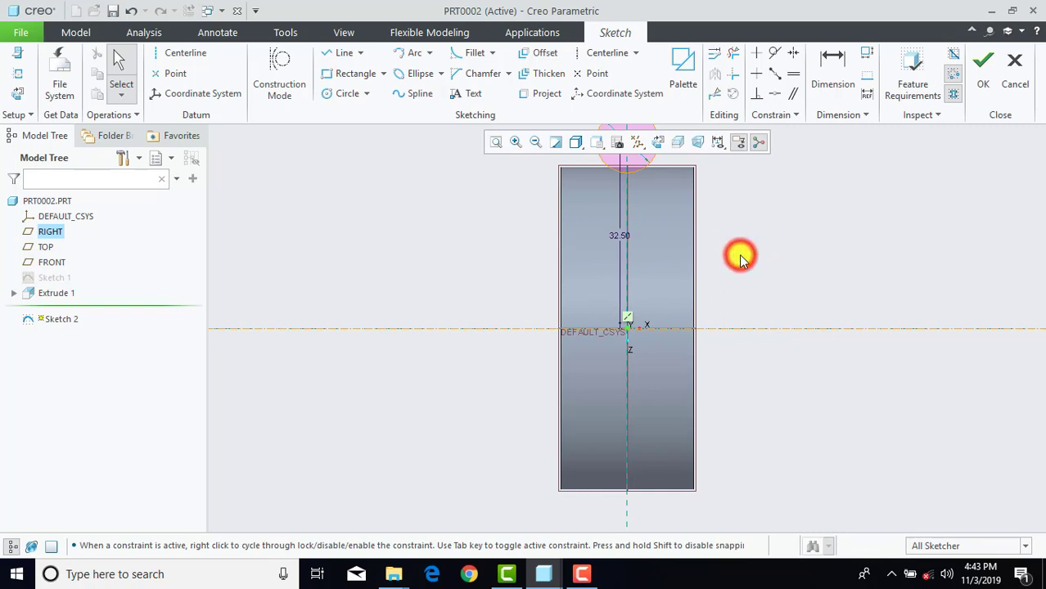
Step: Set the groove circle's diameter to 15 mm and finish the sketch
{"action": "mouse_move", "coordinate": [740, 258]}
{"action": "middle_mouse_down", "text": "shift"}
{"action": "mouse_move", "coordinate": [740, 311]}
{"action": "mouse_move", "coordinate": [722, 301]}
{"action": "middle_mouse_up", "text": "shift"}
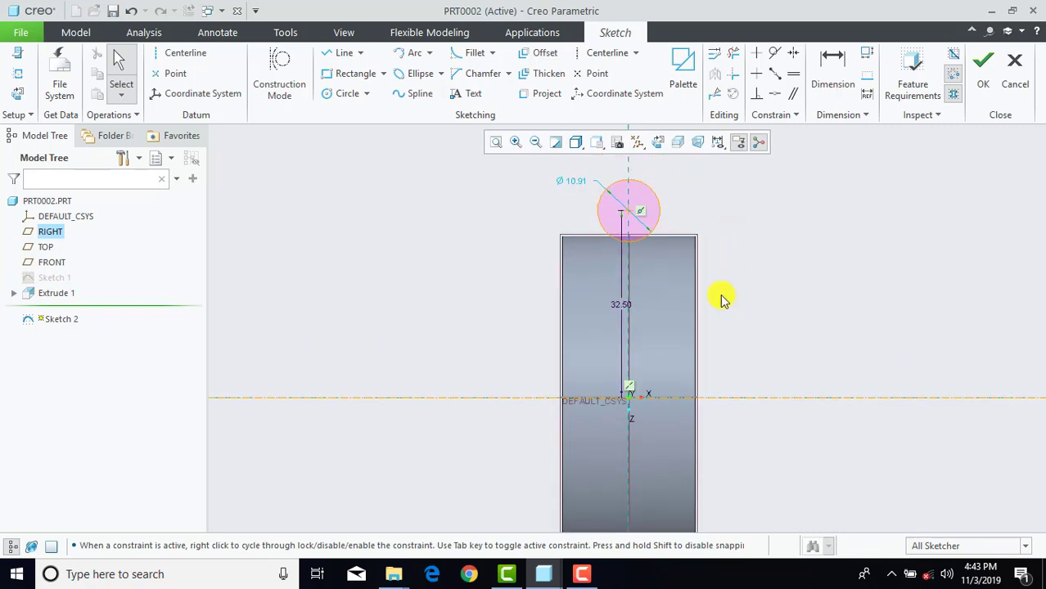
{"action": "double_click", "coordinate": [570, 181]}
{"action": "type", "text": "15"}
{"action": "key", "text": "Return"}
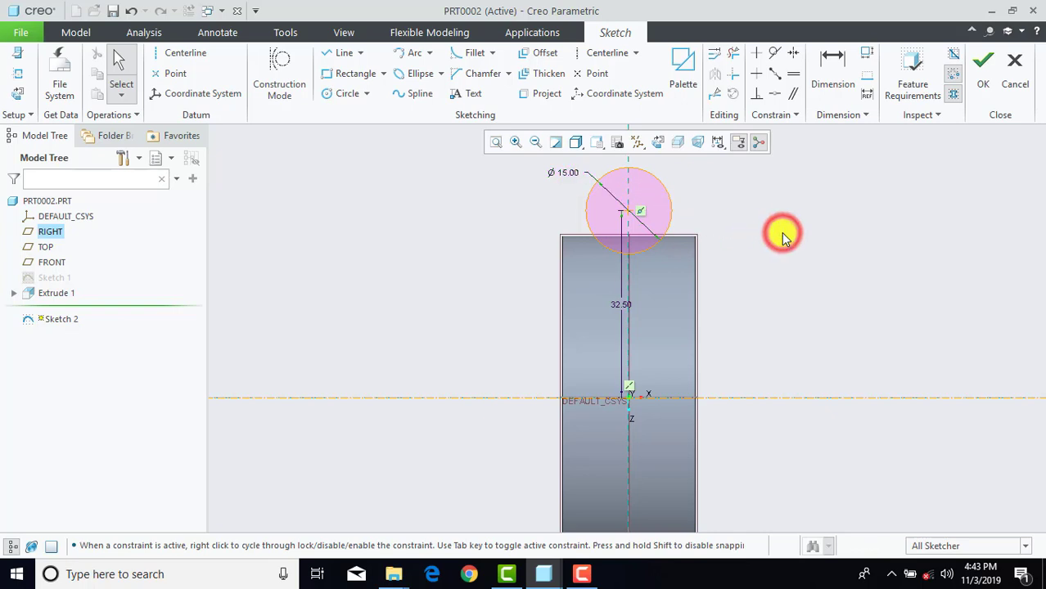
{"action": "left_click", "coordinate": [782, 235]}
{"action": "left_click", "coordinate": [985, 90]}
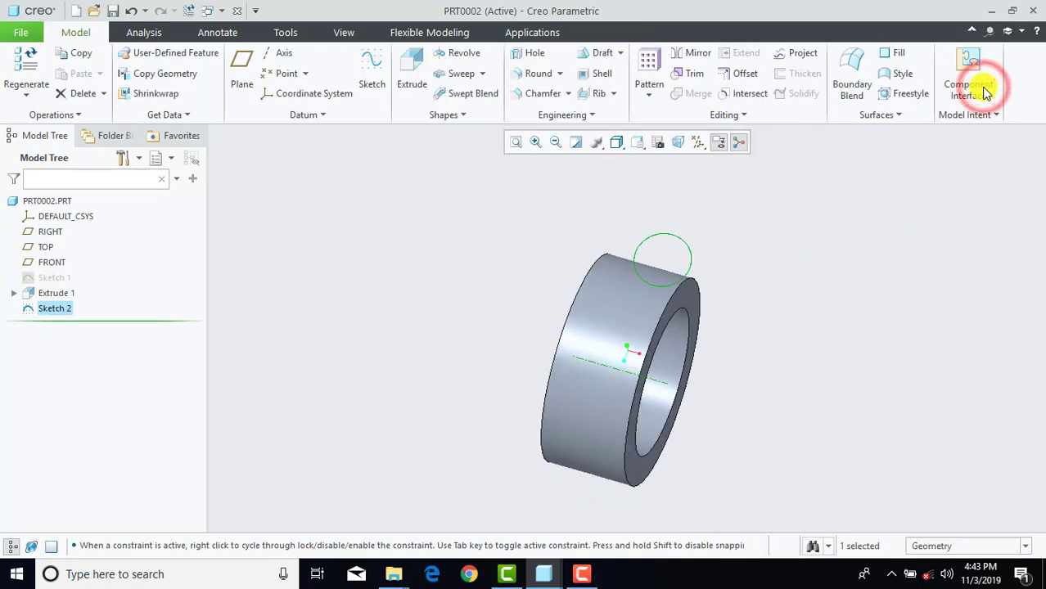
Step: Revolve the circle 360 degrees around the centerline as a material-removing cut to form the ring's ball groove
{"action": "left_click", "coordinate": [461, 52]}
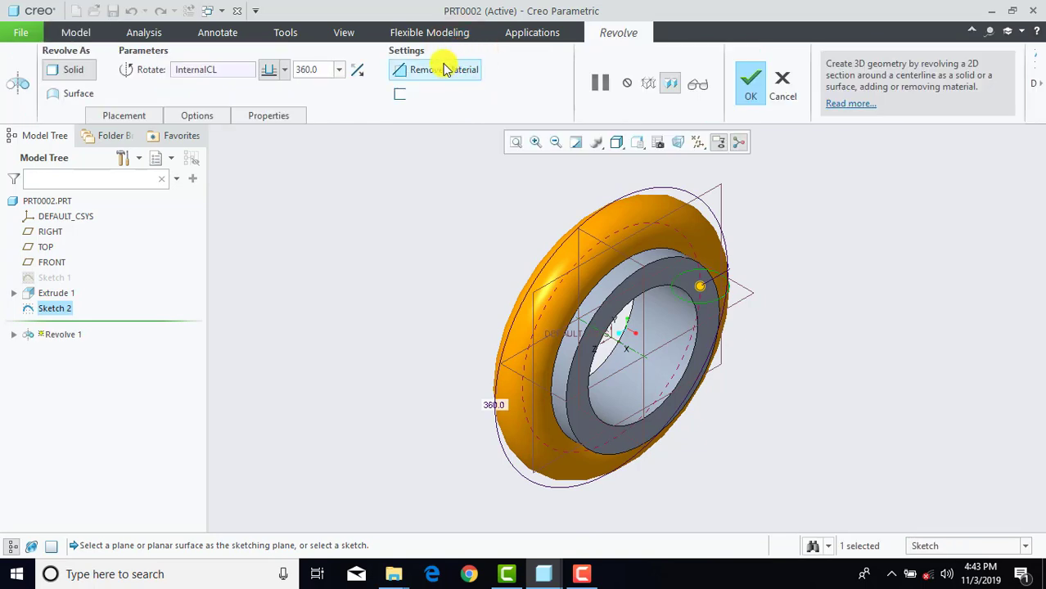
{"action": "left_click", "coordinate": [434, 72]}
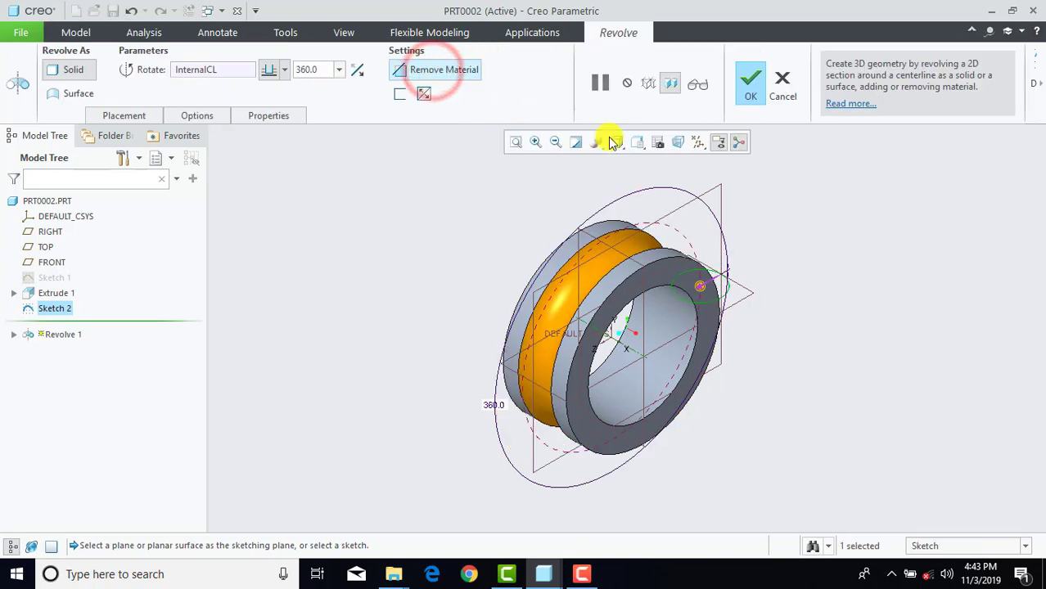
{"action": "left_click", "coordinate": [752, 82]}
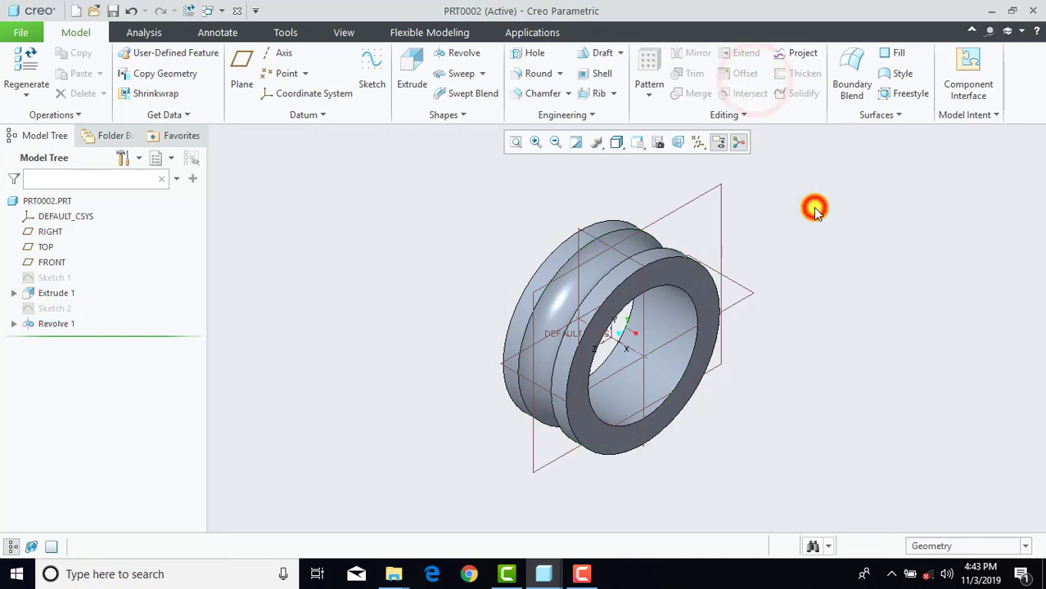
Step: Round the edge of the ring's bore with a 1 mm radius
{"action": "left_click", "coordinate": [537, 73]}
{"action": "left_click", "coordinate": [531, 83]}
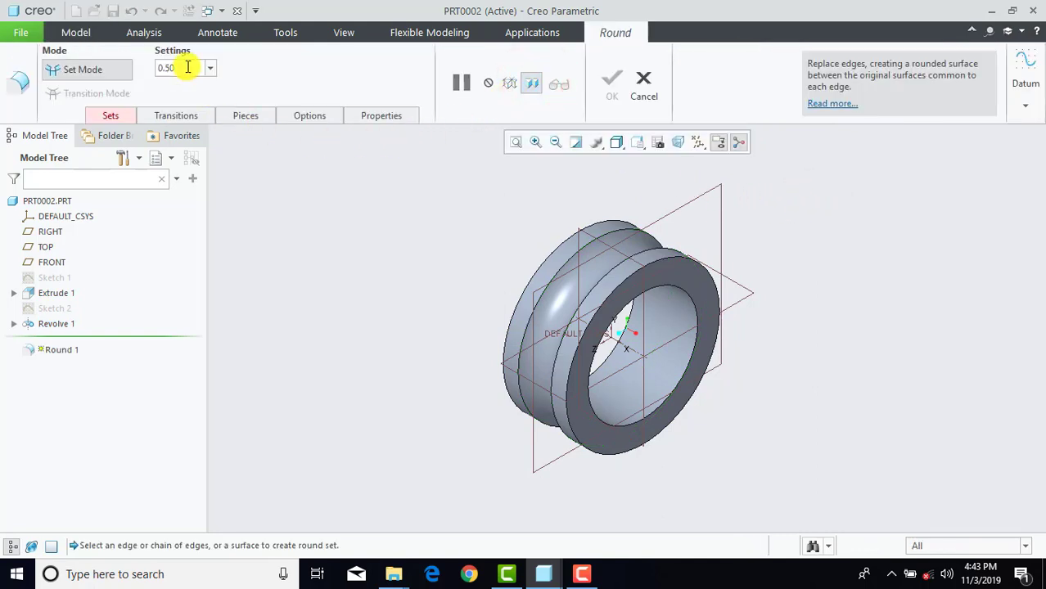
{"action": "type", "text": "1"}
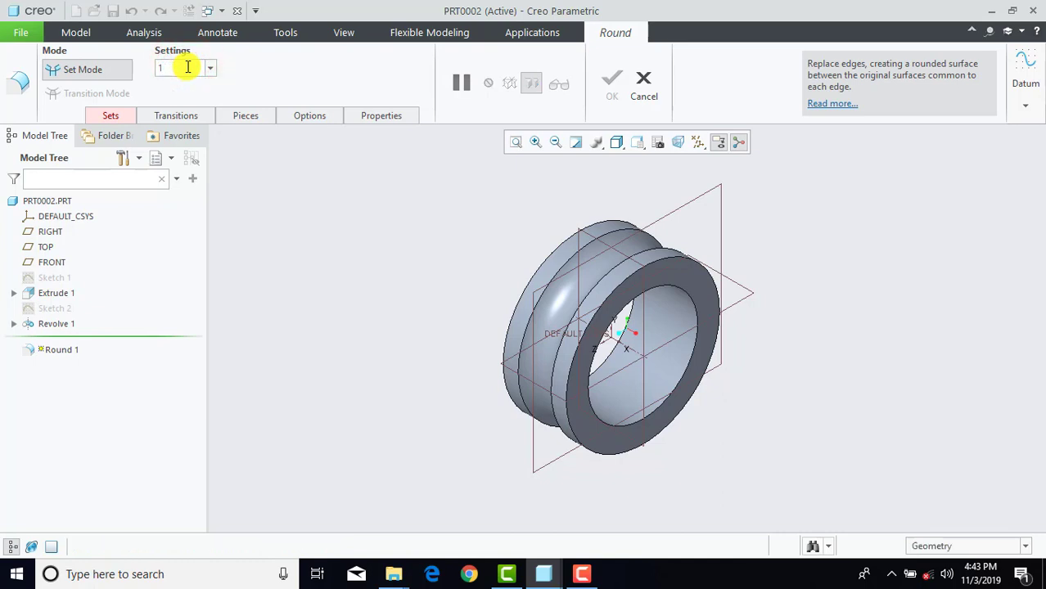
{"action": "key", "text": "Return"}
{"action": "right_click", "coordinate": [761, 418]}
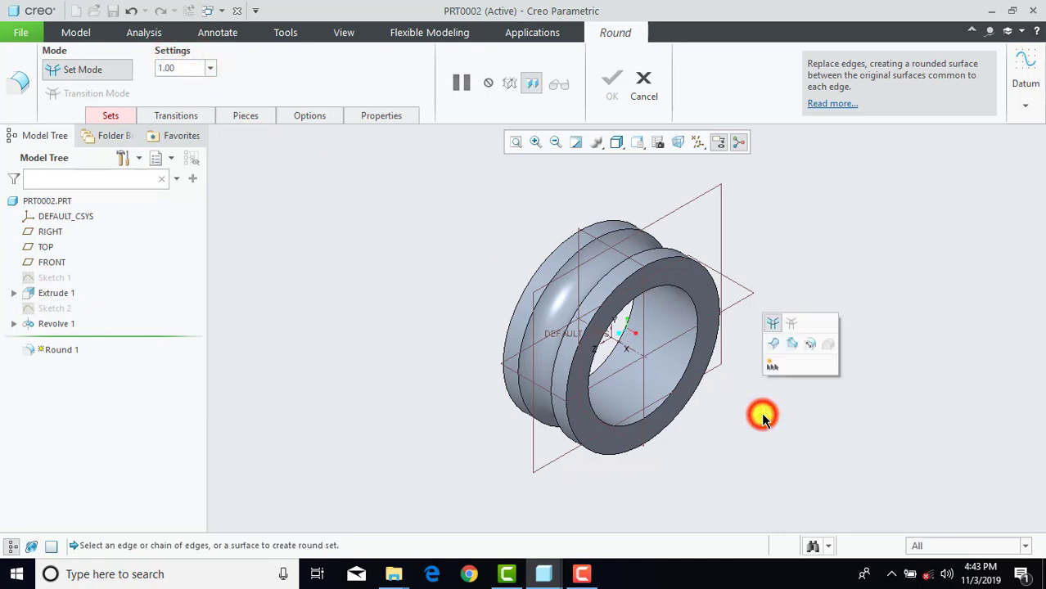
{"action": "left_click", "coordinate": [672, 393]}
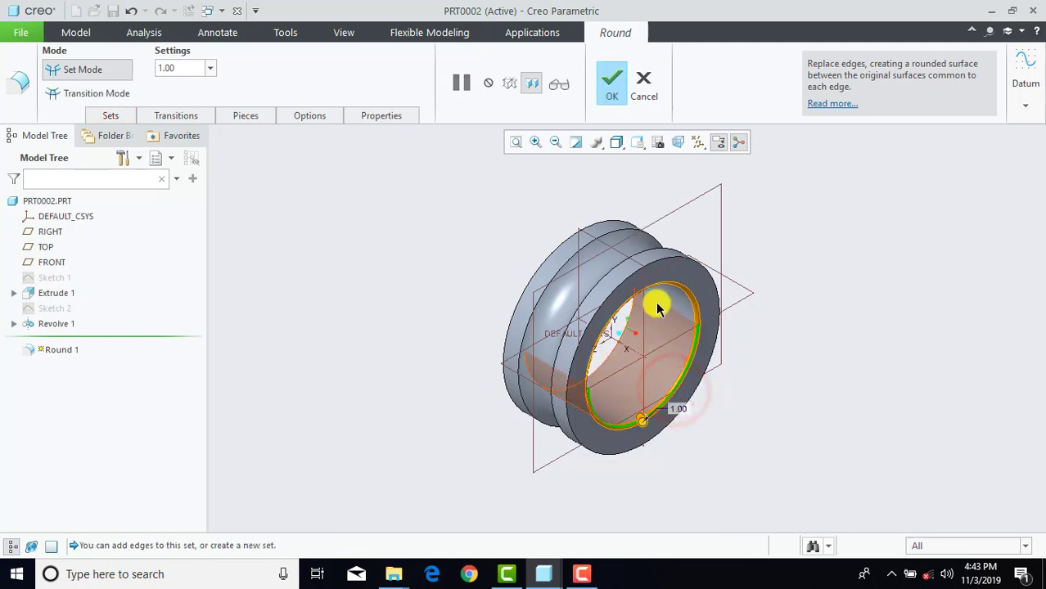
{"action": "left_click", "coordinate": [611, 83]}
{"action": "left_click", "coordinate": [843, 222]}
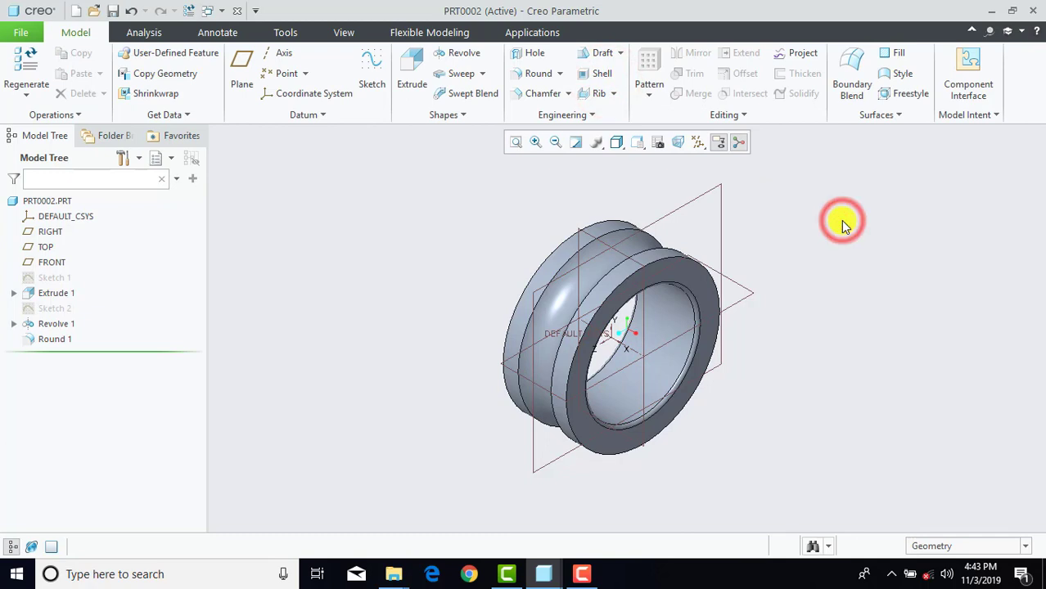
Step: Chamfer both outer rim edges of the ring with a D x D chamfer of 0.5 mm
{"action": "left_click", "coordinate": [533, 93]}
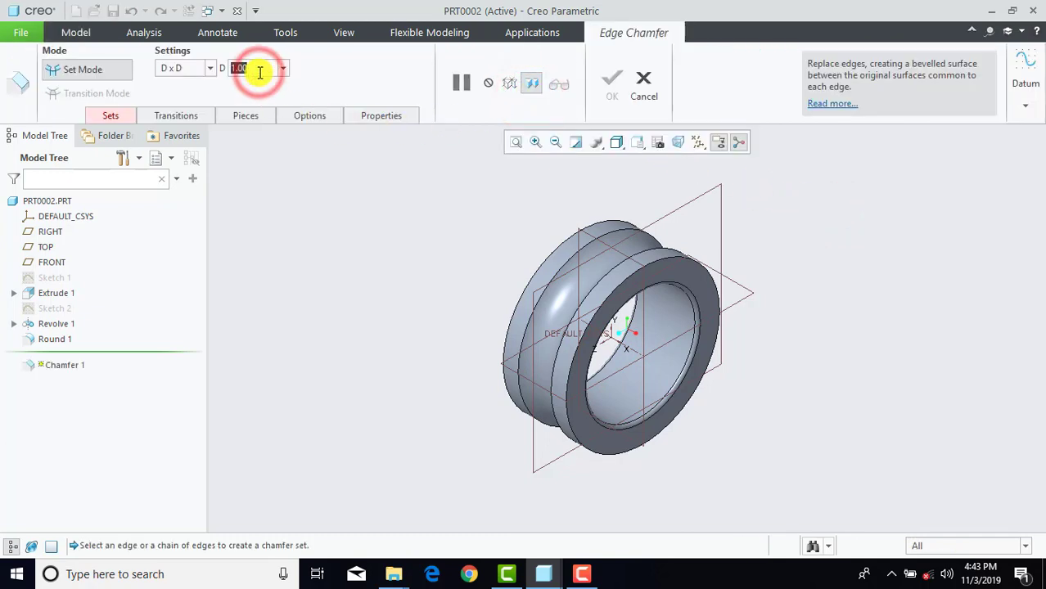
{"action": "type", "text": "0.5"}
{"action": "key", "text": "Return"}
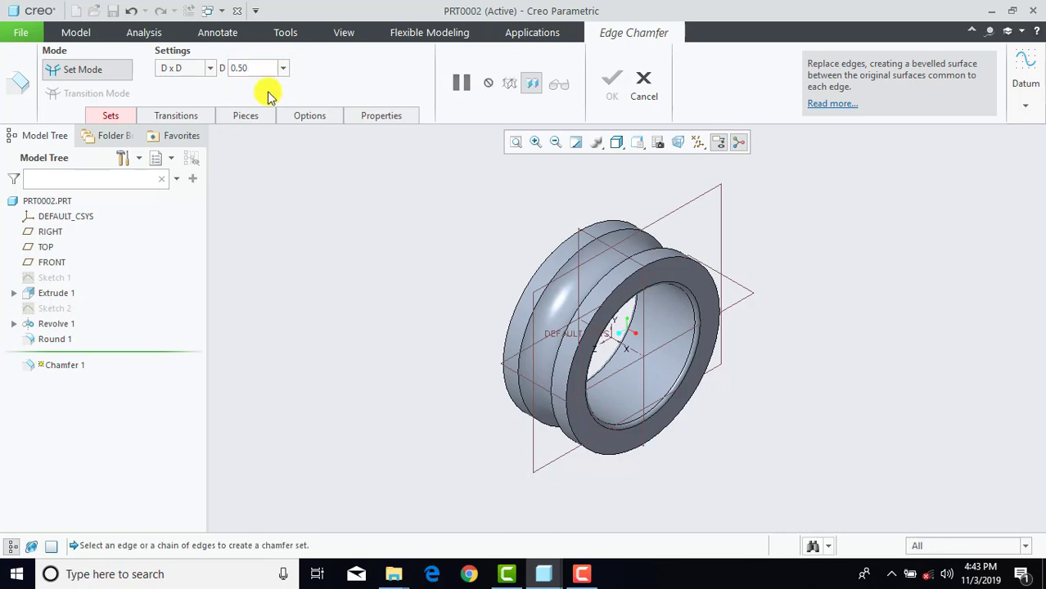
{"action": "left_click", "coordinate": [652, 264]}
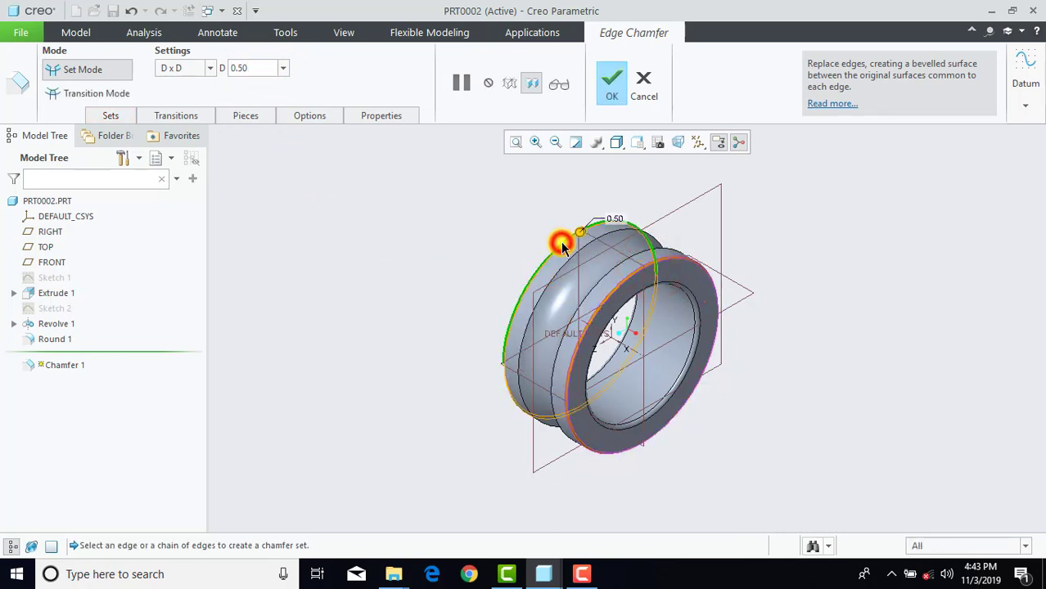
{"action": "left_click", "coordinate": [610, 87]}
{"action": "left_click", "coordinate": [518, 223]}
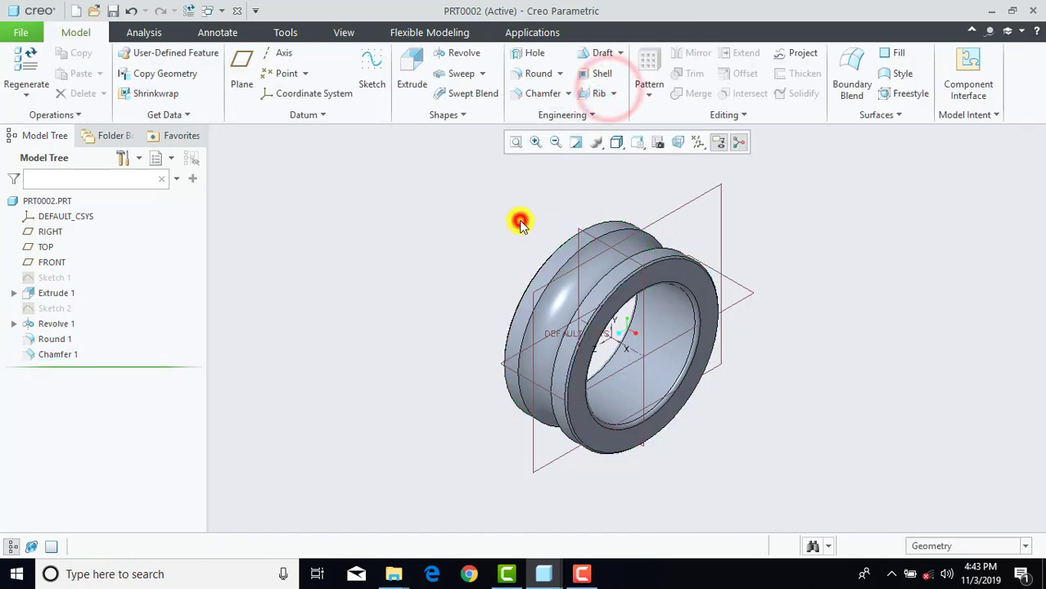
{"action": "middle_click_drag", "start_coordinate": [514, 318], "coordinate": [420, 216]}
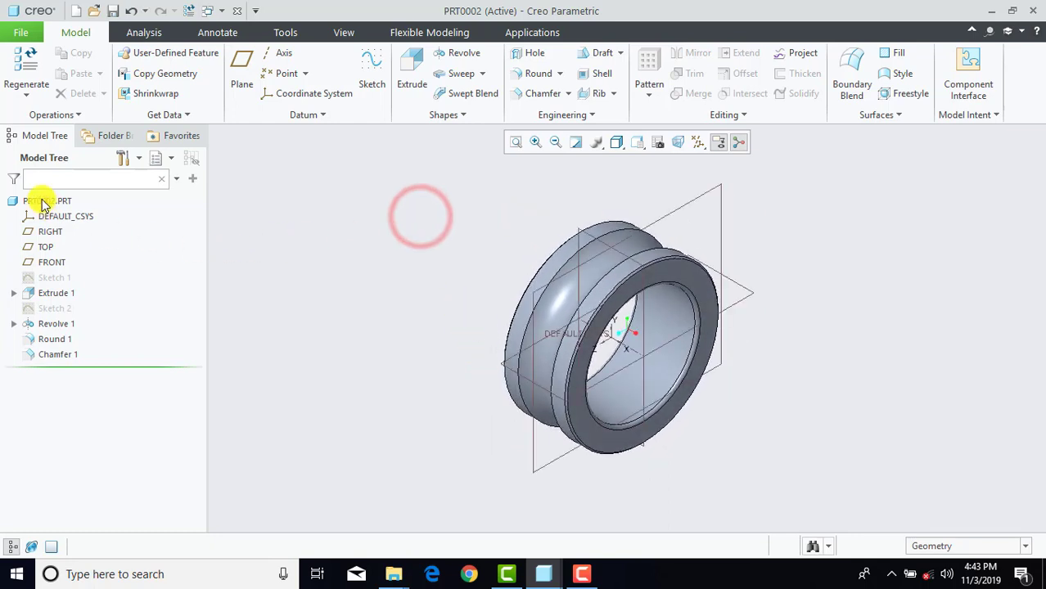
Step: Apply the ptc-std-chrome appearance from the metals library to the whole part
{"action": "left_click", "coordinate": [42, 201]}
{"action": "left_click", "coordinate": [336, 35]}
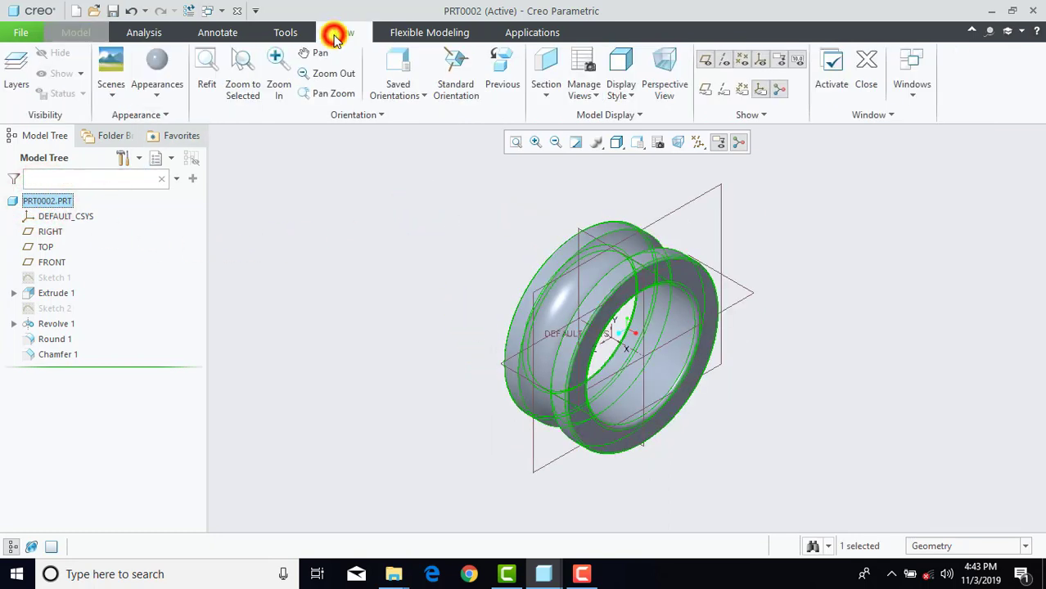
{"action": "left_click", "coordinate": [141, 94]}
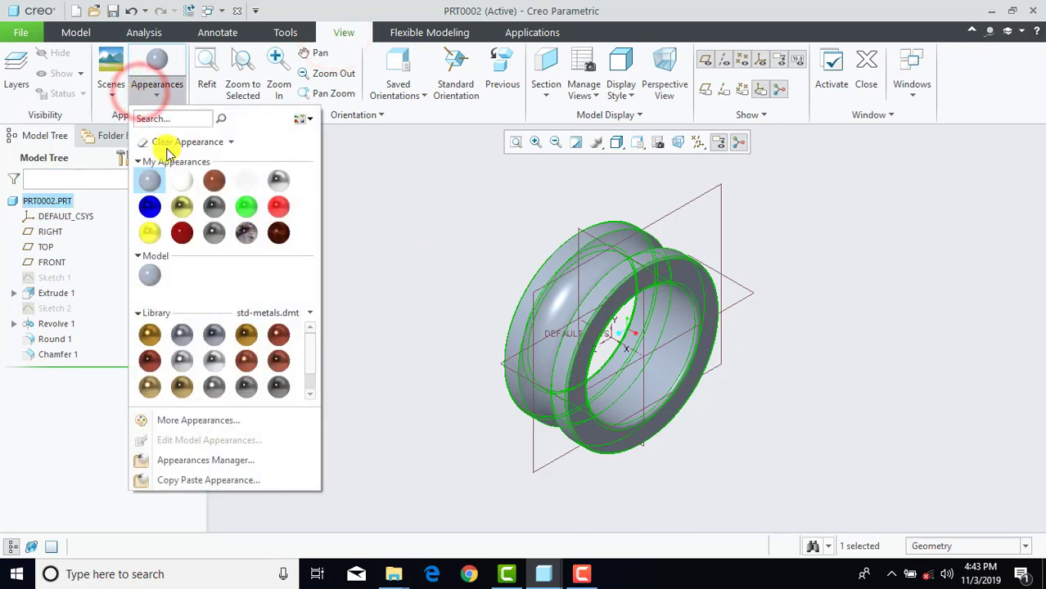
{"action": "scroll", "coordinate": [213, 333], "scroll_direction": "down", "scroll_amount": 1}
{"action": "scroll", "coordinate": [215, 352], "scroll_direction": "up", "scroll_amount": 1}
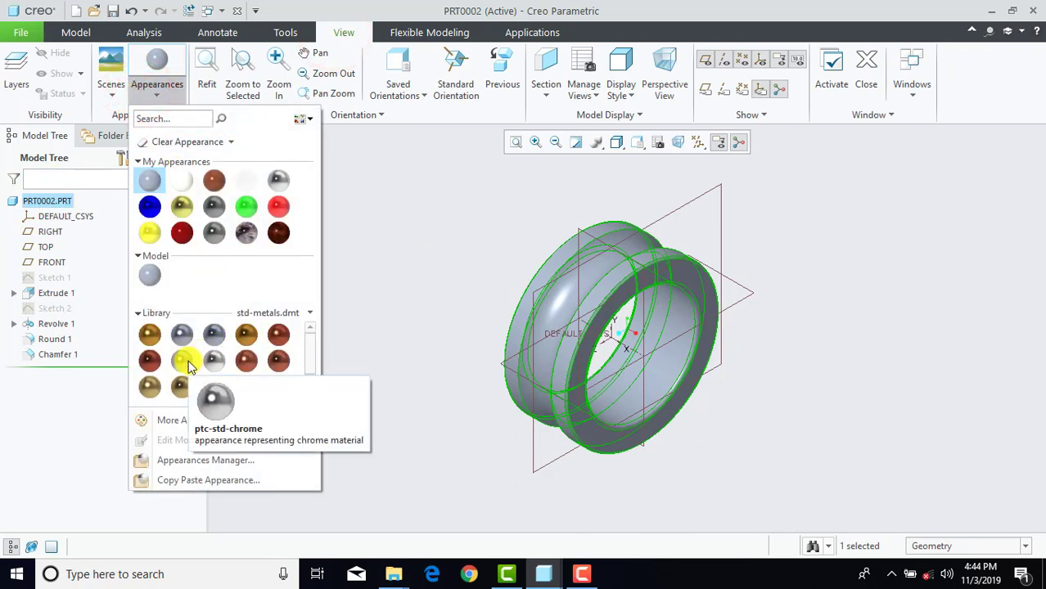
{"action": "left_click", "coordinate": [188, 364]}
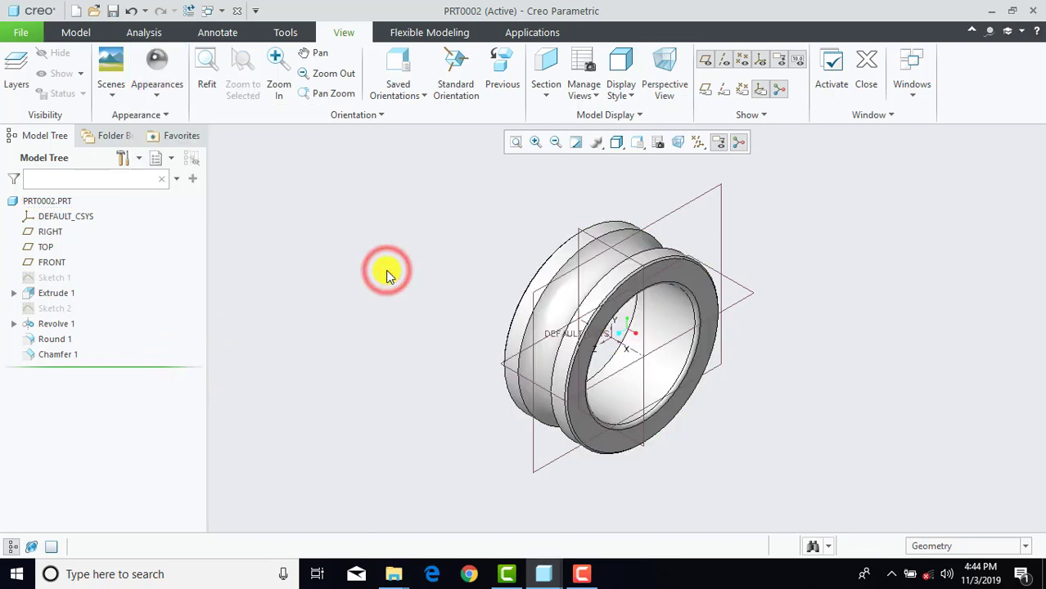
Step: Save a copy of the part in the ball bearing folder under a new name beginning with inner_
{"action": "left_click", "coordinate": [21, 32]}
{"action": "left_click", "coordinate": [40, 156]}
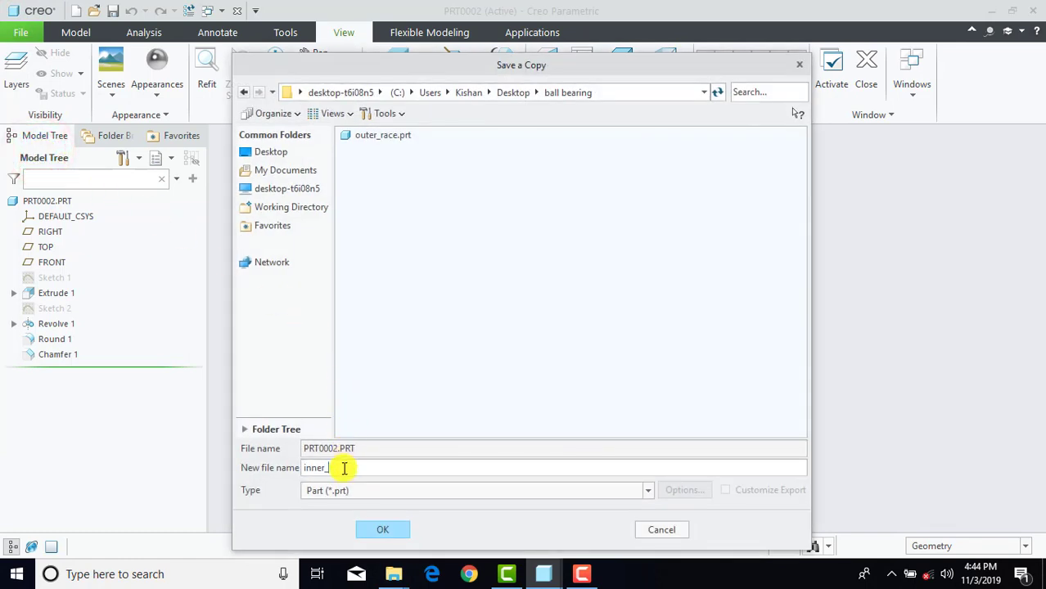
{"action": "left_click", "coordinate": [379, 530]}
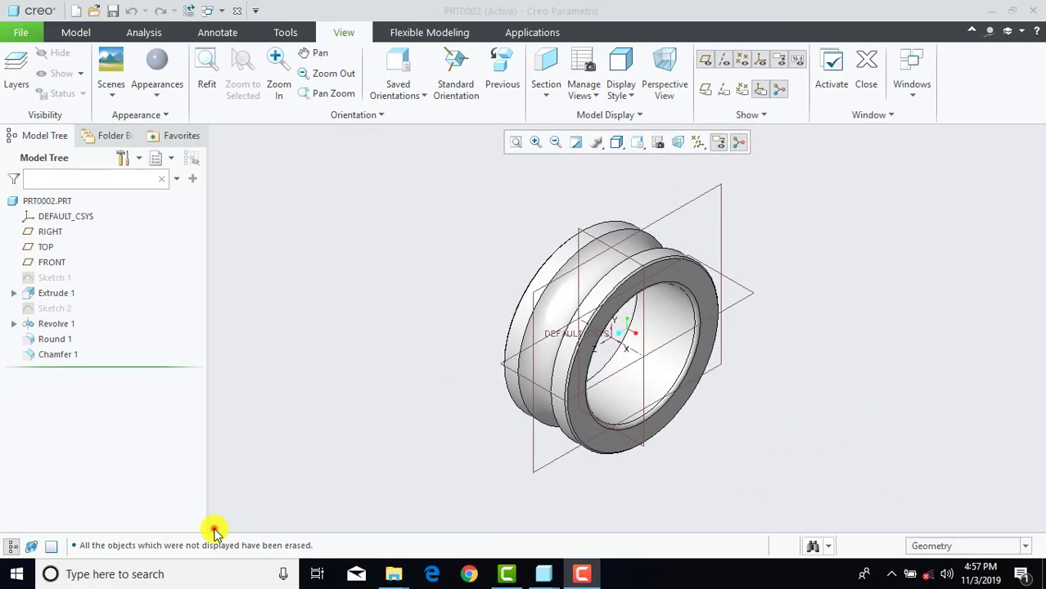
{"action": "left_click", "coordinate": [214, 533]}
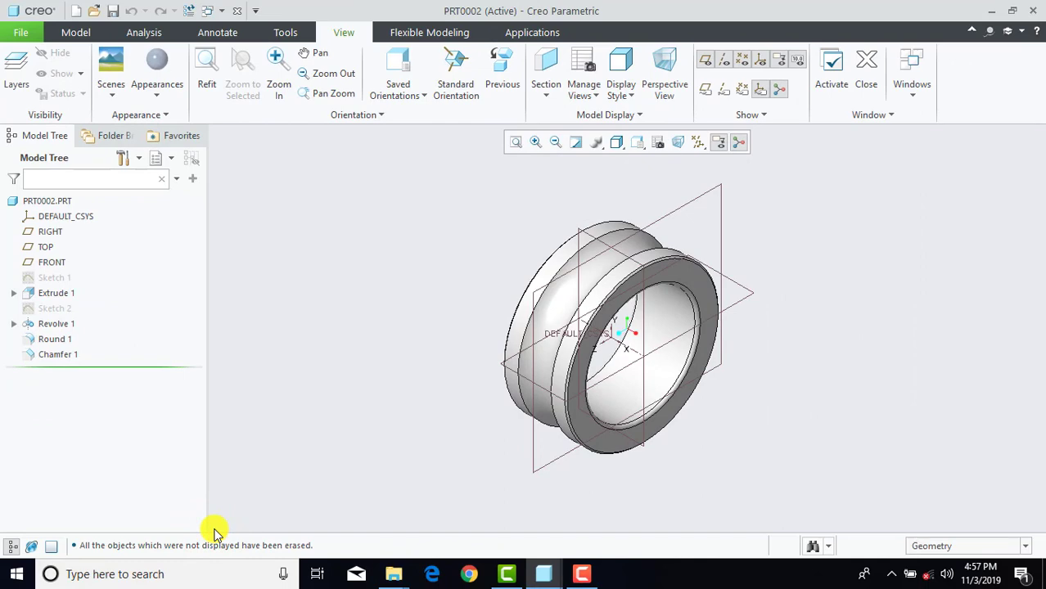
Step: Create a new solid part prt0003 from the solid_part_mmks template instead of the default one, and maximize its window
{"action": "left_click", "coordinate": [35, 37]}
{"action": "left_click", "coordinate": [51, 57]}
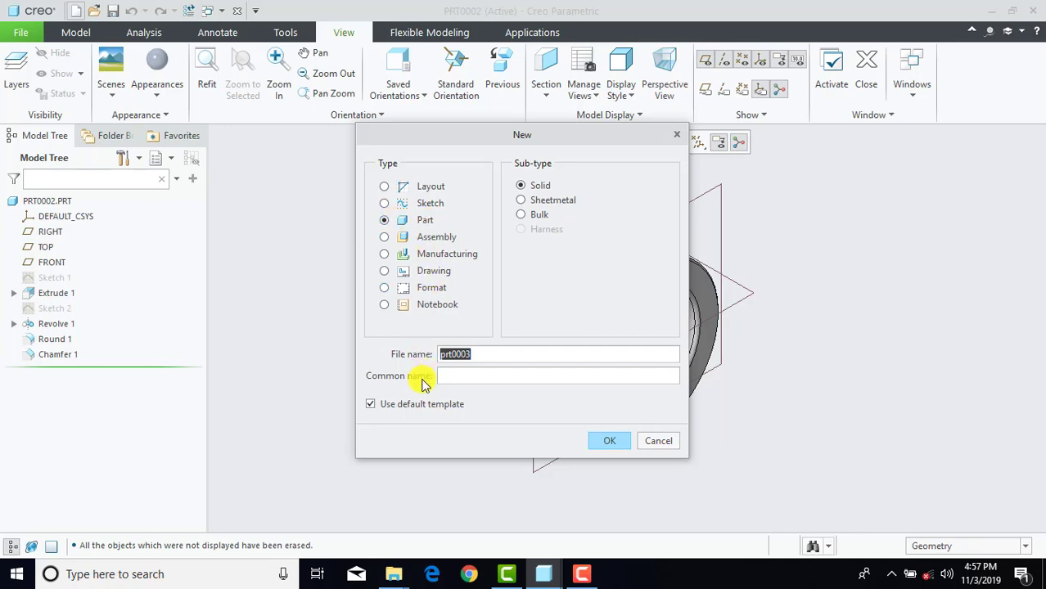
{"action": "left_click", "coordinate": [418, 406]}
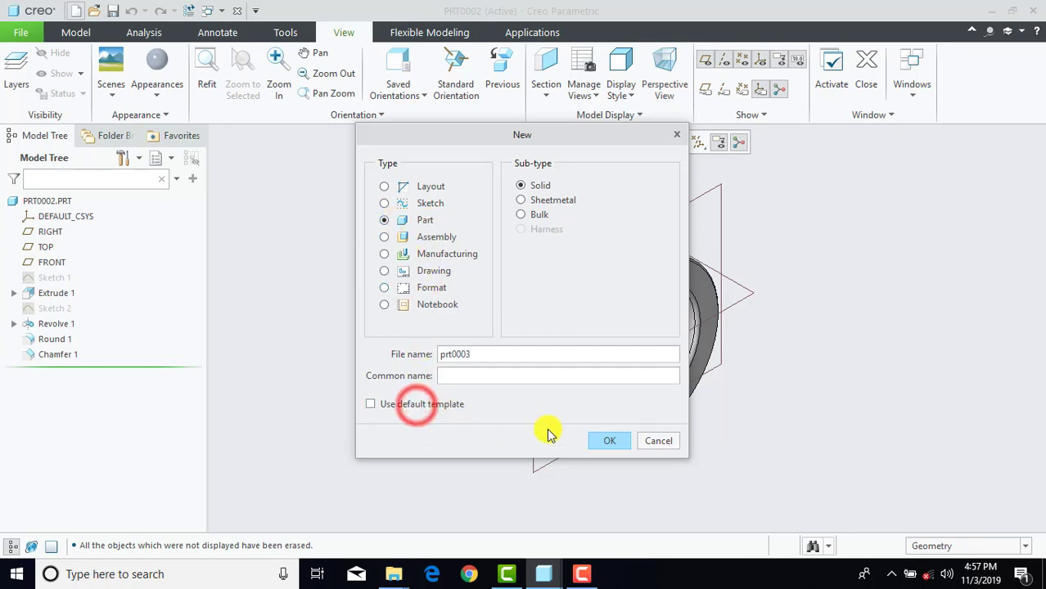
{"action": "left_click", "coordinate": [609, 441]}
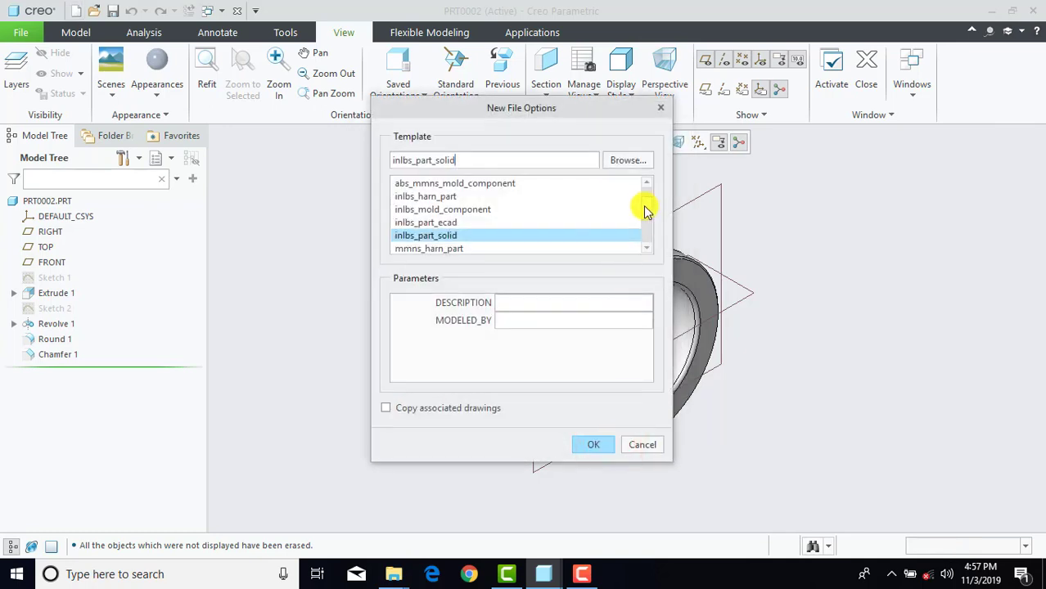
{"action": "left_click_drag", "start_coordinate": [644, 202], "coordinate": [647, 234]}
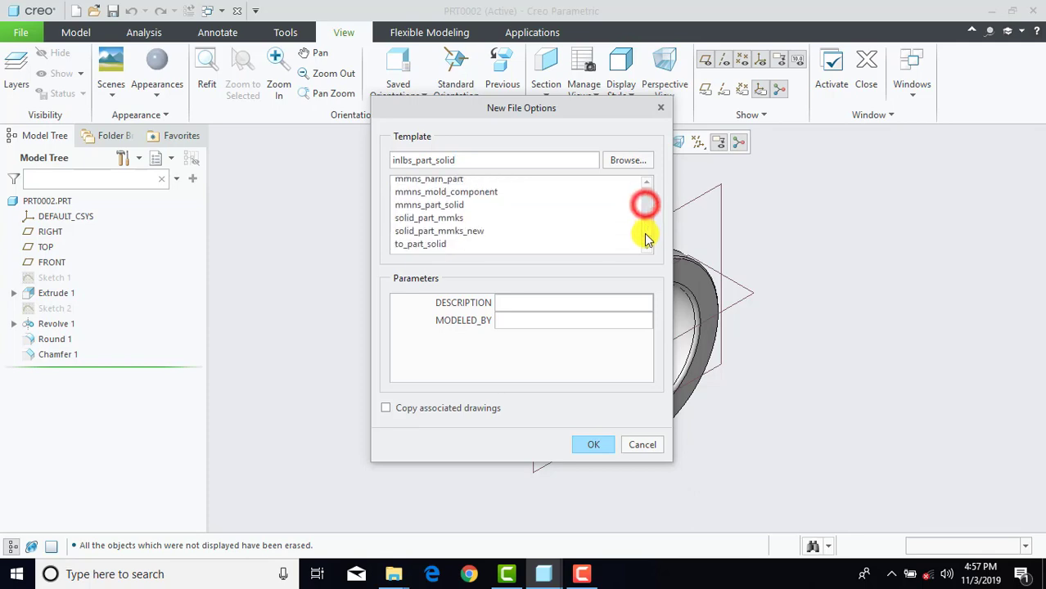
{"action": "left_click", "coordinate": [436, 221]}
{"action": "left_click", "coordinate": [582, 445]}
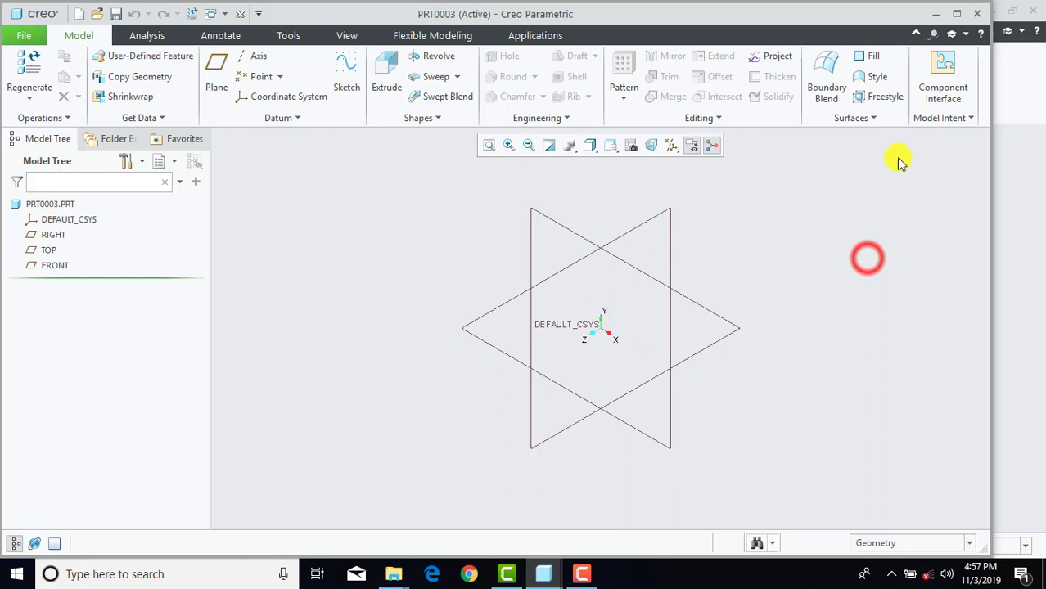
{"action": "left_click", "coordinate": [956, 13]}
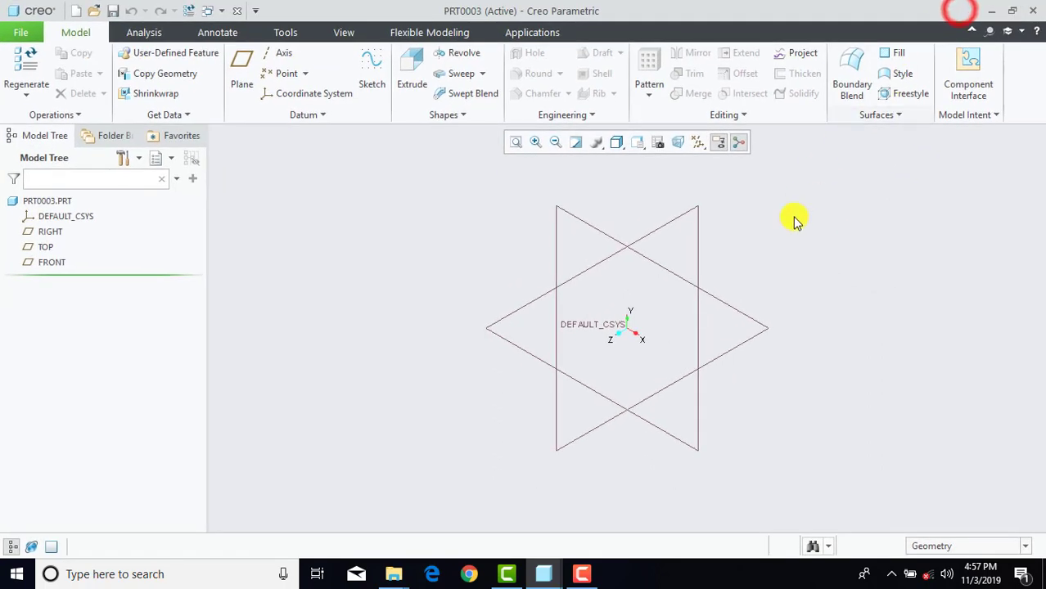
Step: Start a new sketch on the TOP plane and orient the view parallel to the sketch plane
{"action": "left_click", "coordinate": [373, 72]}
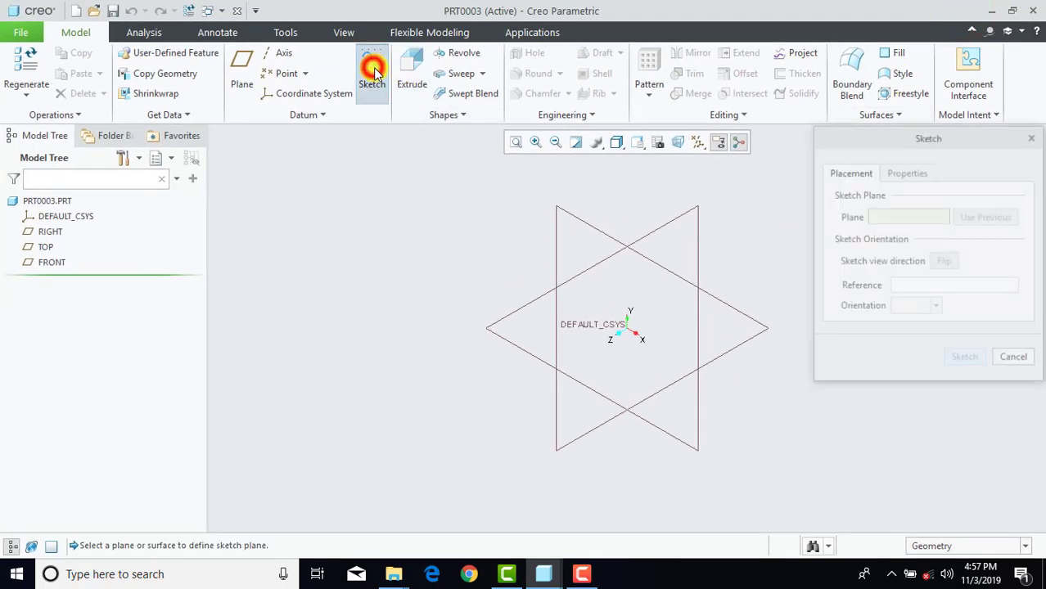
{"action": "left_click", "coordinate": [671, 224]}
{"action": "left_click", "coordinate": [964, 358]}
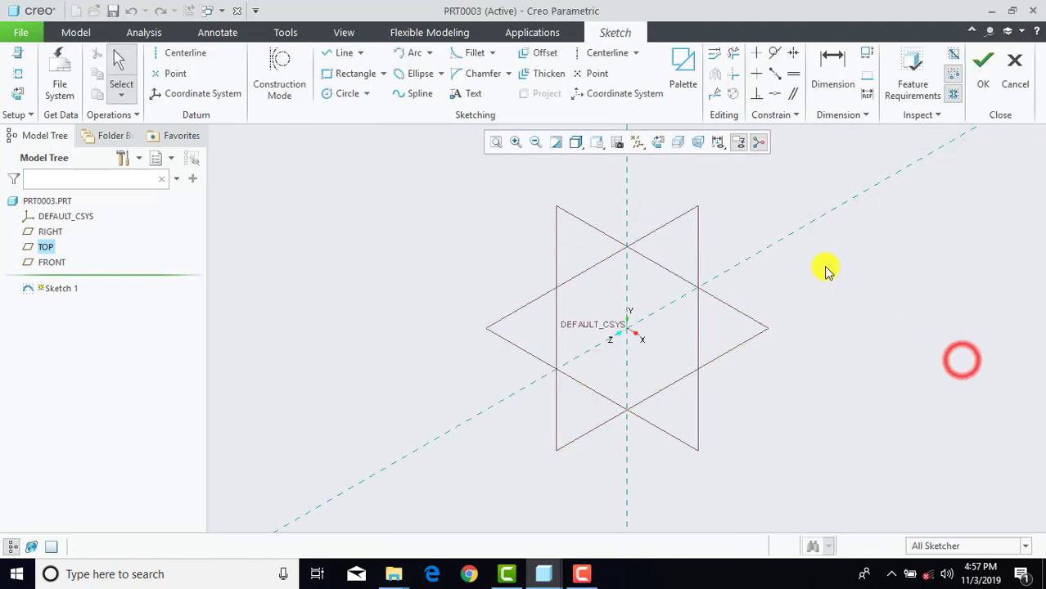
{"action": "left_click", "coordinate": [659, 144]}
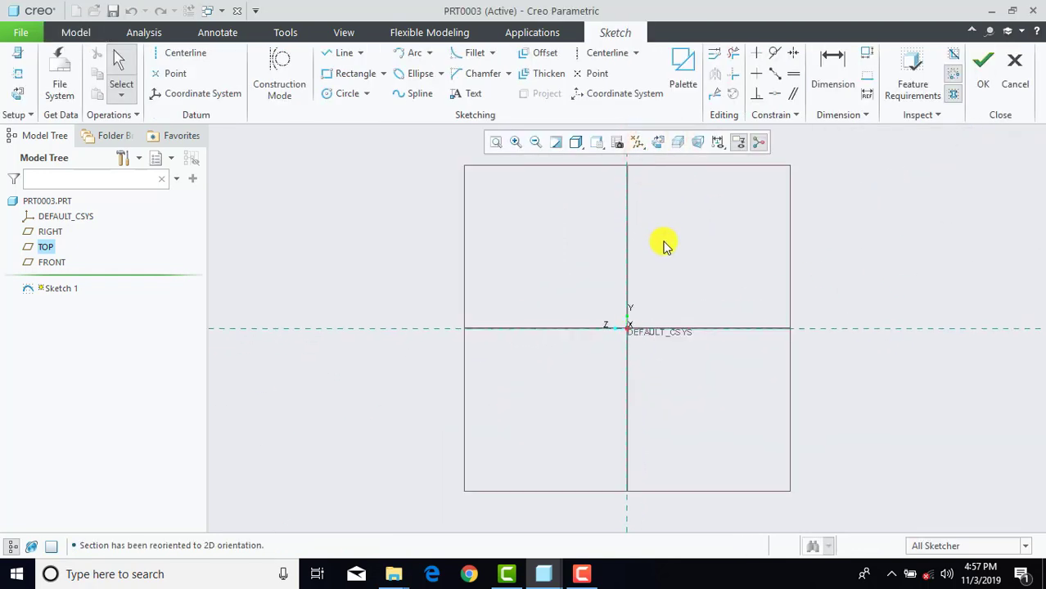
{"action": "scroll", "coordinate": [641, 316], "scroll_direction": "down", "scroll_amount": 3}
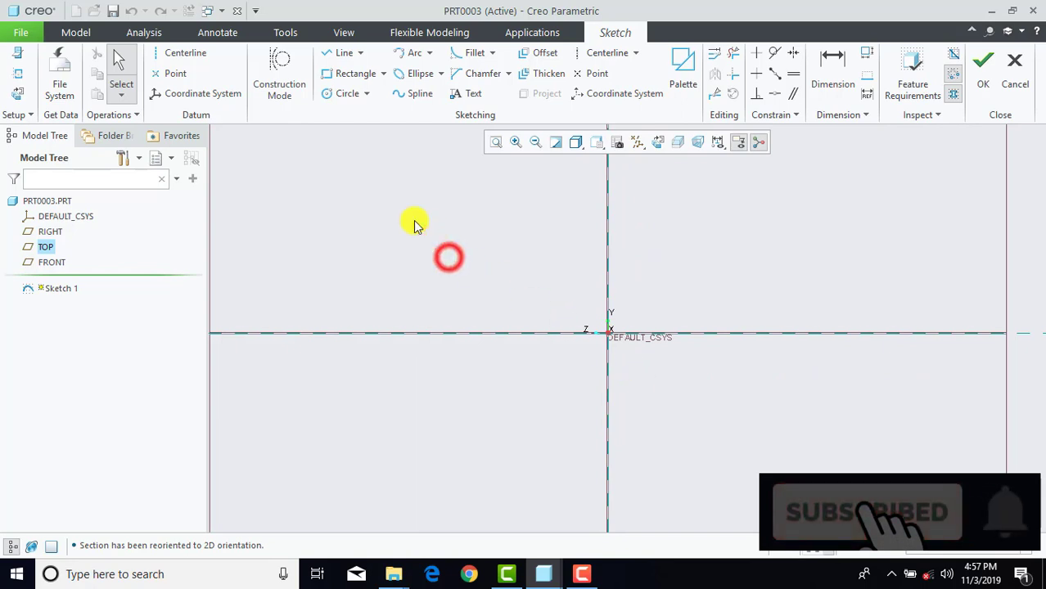
Step: Add a vertical datum centerline through the origin of the sketch
{"action": "left_click", "coordinate": [186, 53]}
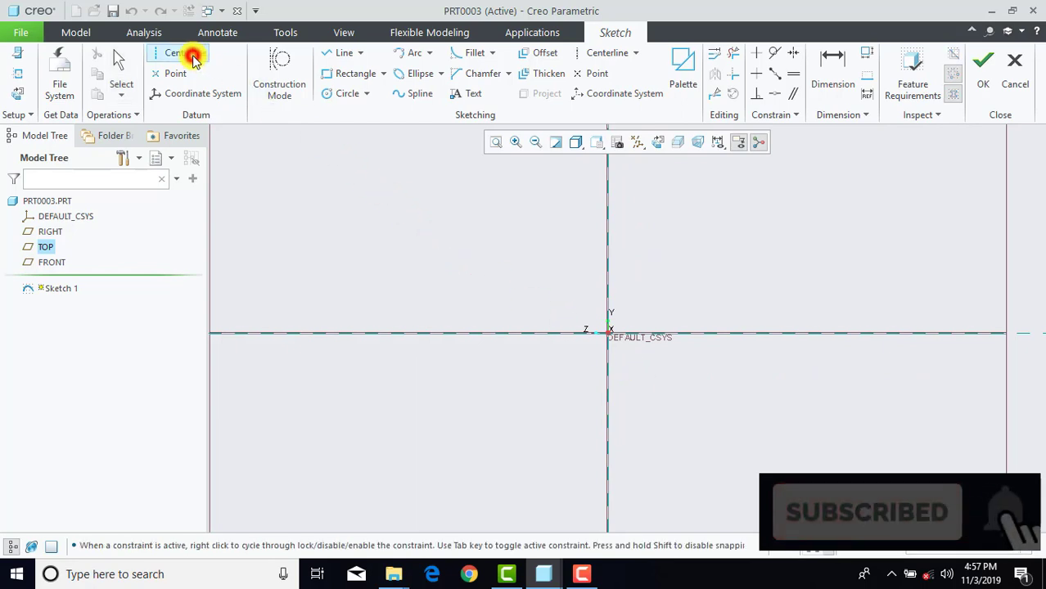
{"action": "left_click", "coordinate": [609, 276]}
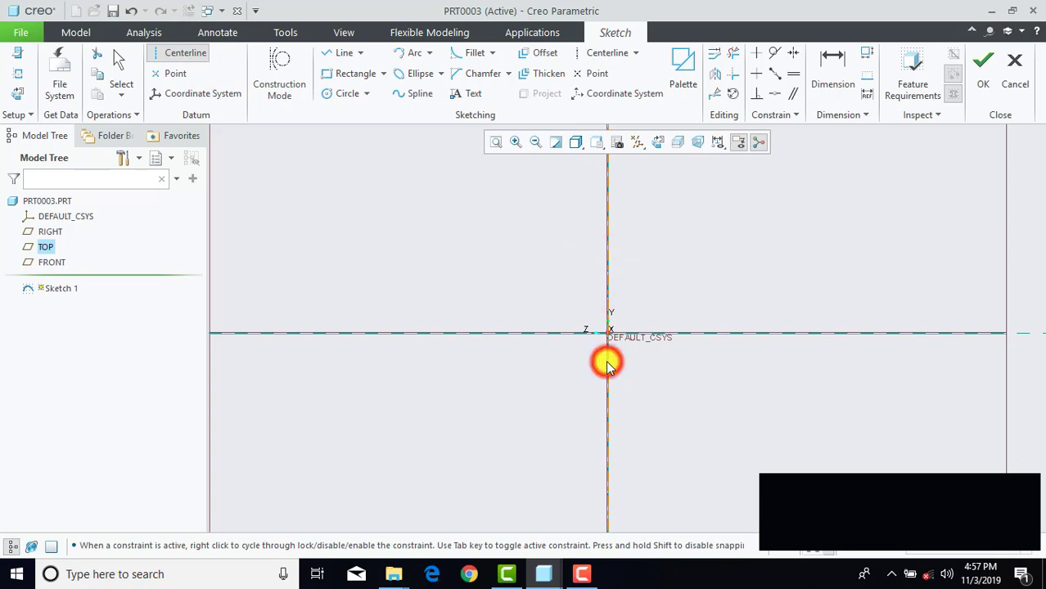
{"action": "left_click", "coordinate": [608, 365]}
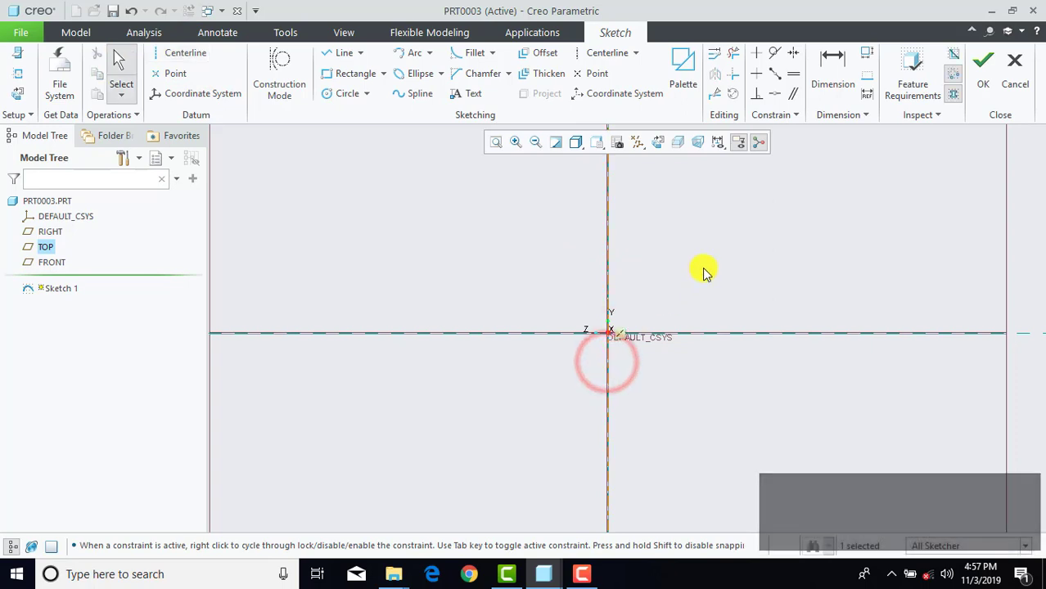
Step: Draw a vertical line about 36 mm long across the horizontal reference, about 18 mm to the right of the centerline
{"action": "left_click", "coordinate": [343, 52]}
{"action": "scroll", "coordinate": [654, 356], "scroll_direction": "down", "scroll_amount": 3}
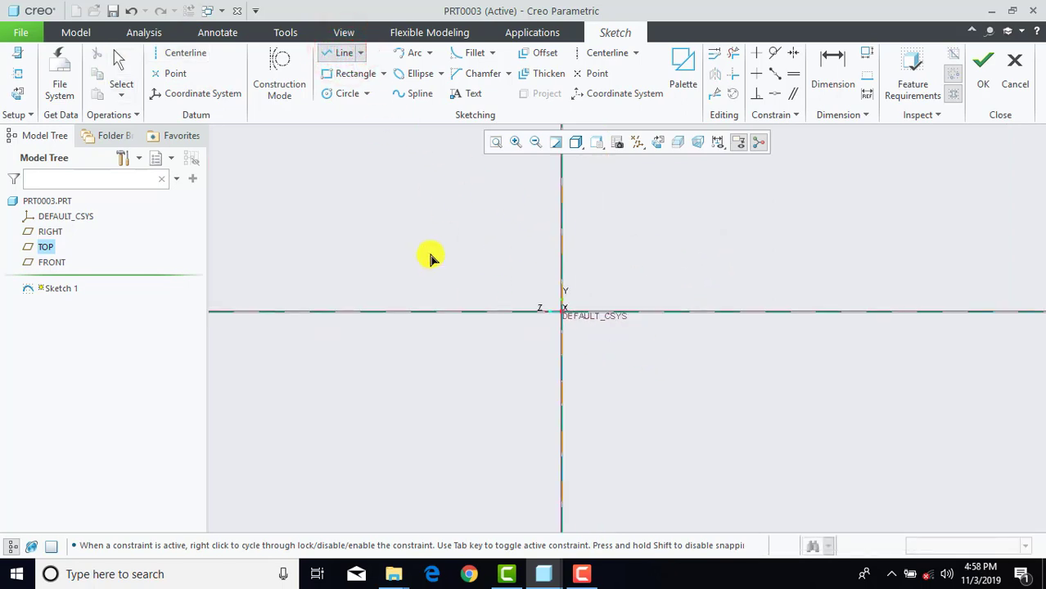
{"action": "scroll", "coordinate": [432, 258], "scroll_direction": "down", "scroll_amount": 2}
{"action": "left_click", "coordinate": [665, 263]}
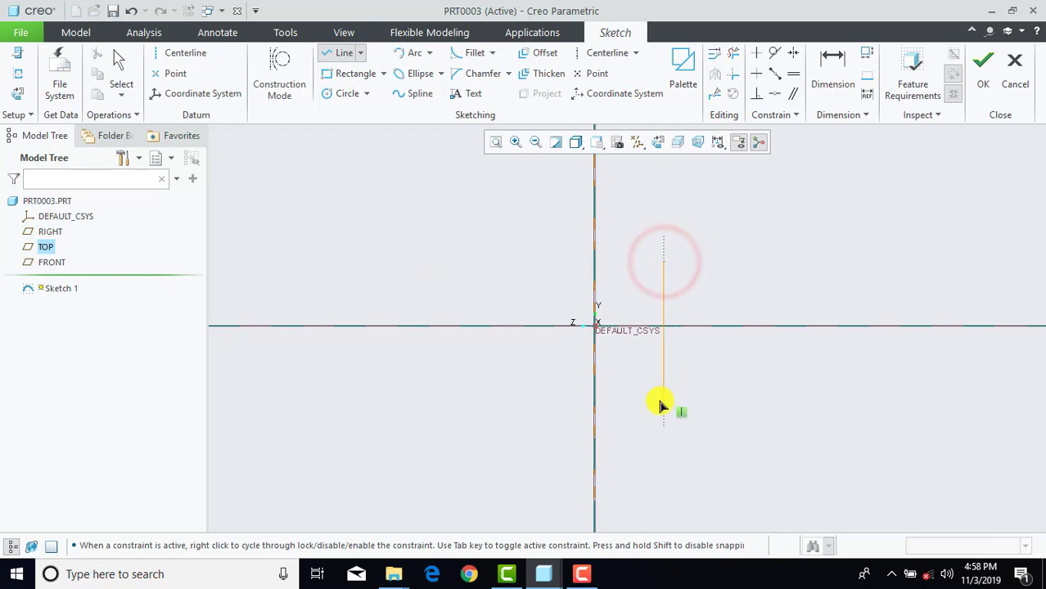
{"action": "left_click", "coordinate": [663, 400]}
{"action": "middle_click", "coordinate": [664, 401]}
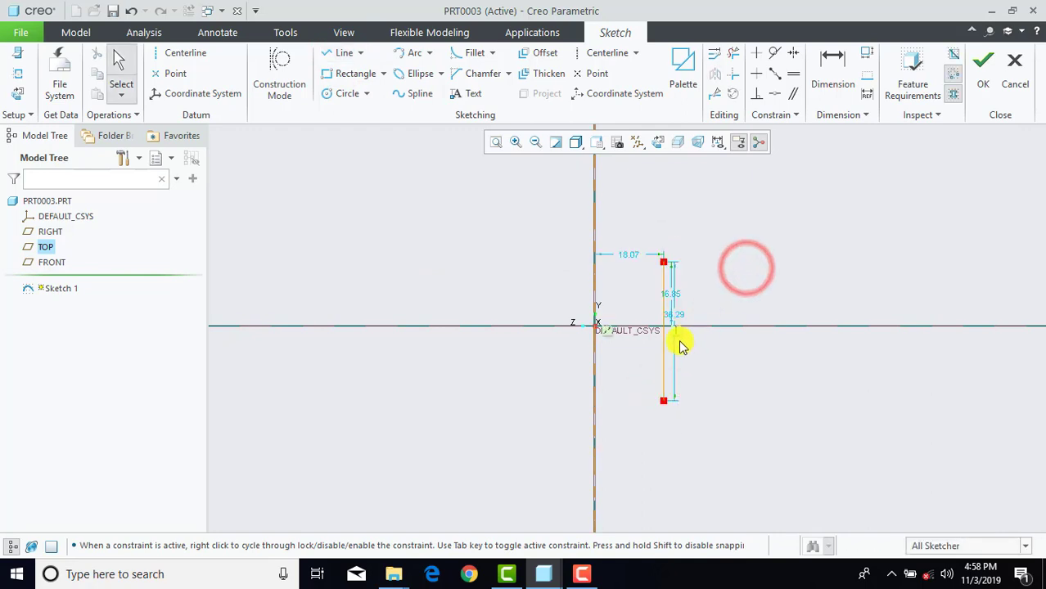
Step: Set the line's upper end 1.5 mm above the horizontal reference and its total length to 3 mm
{"action": "scroll", "coordinate": [687, 352], "scroll_direction": "down", "scroll_amount": 1}
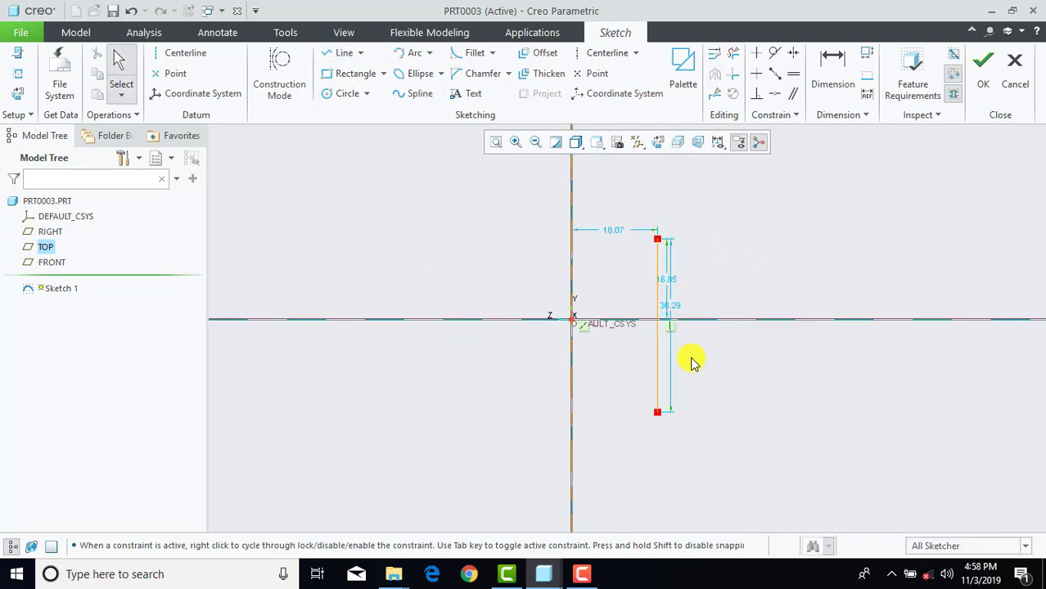
{"action": "left_click", "coordinate": [713, 276]}
{"action": "type", "text": "0"}
{"action": "key", "text": "Return"}
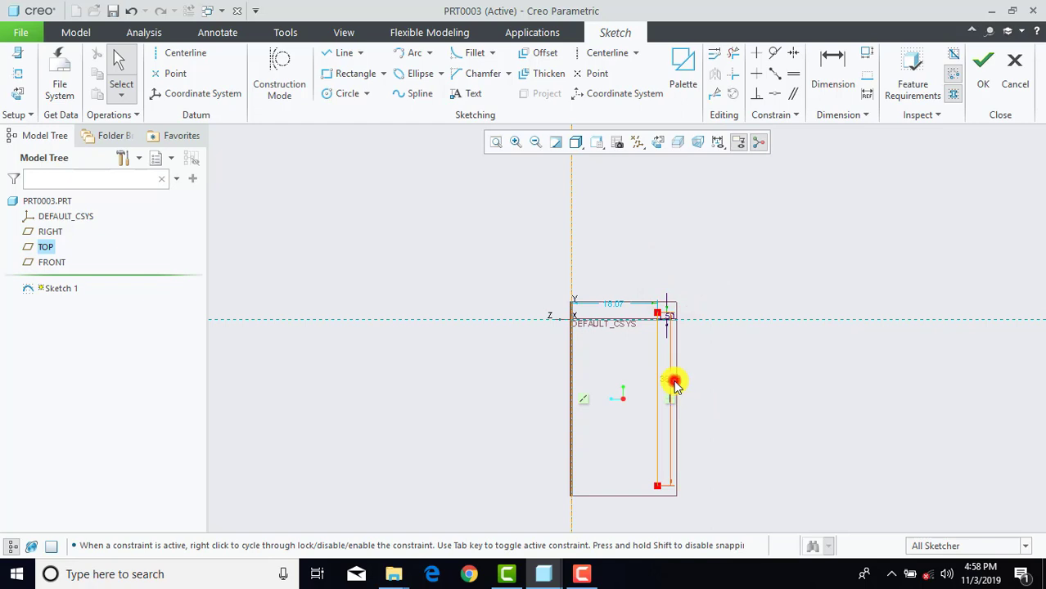
{"action": "type", "text": "2.5"}
{"action": "key", "text": "Return"}
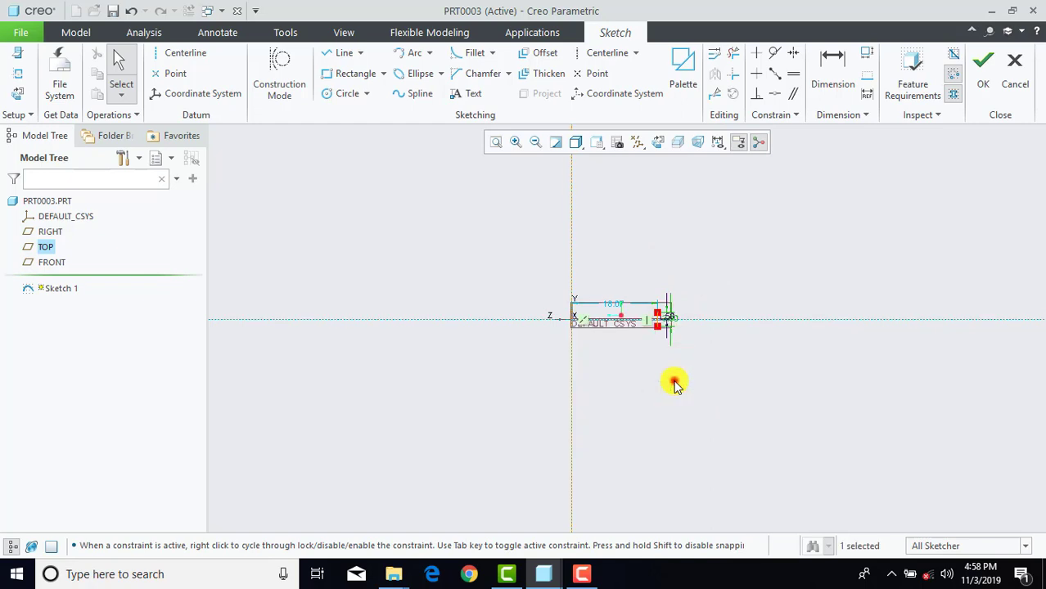
Step: Set the vertical line's distance from the centerline to 1.5 mm
{"action": "scroll", "coordinate": [623, 327], "scroll_direction": "down", "scroll_amount": 5}
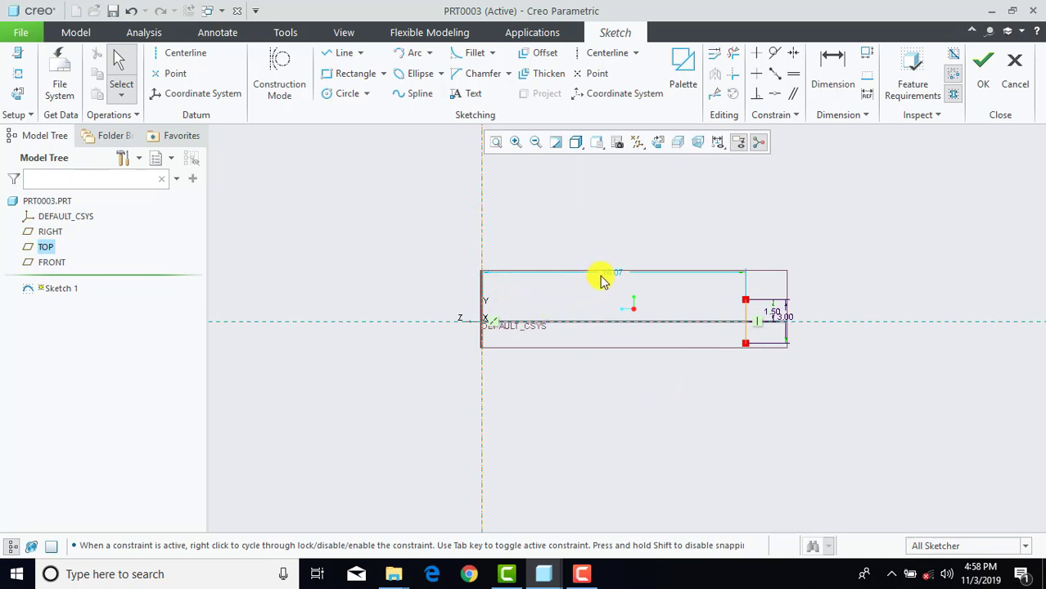
{"action": "double_click", "coordinate": [604, 277]}
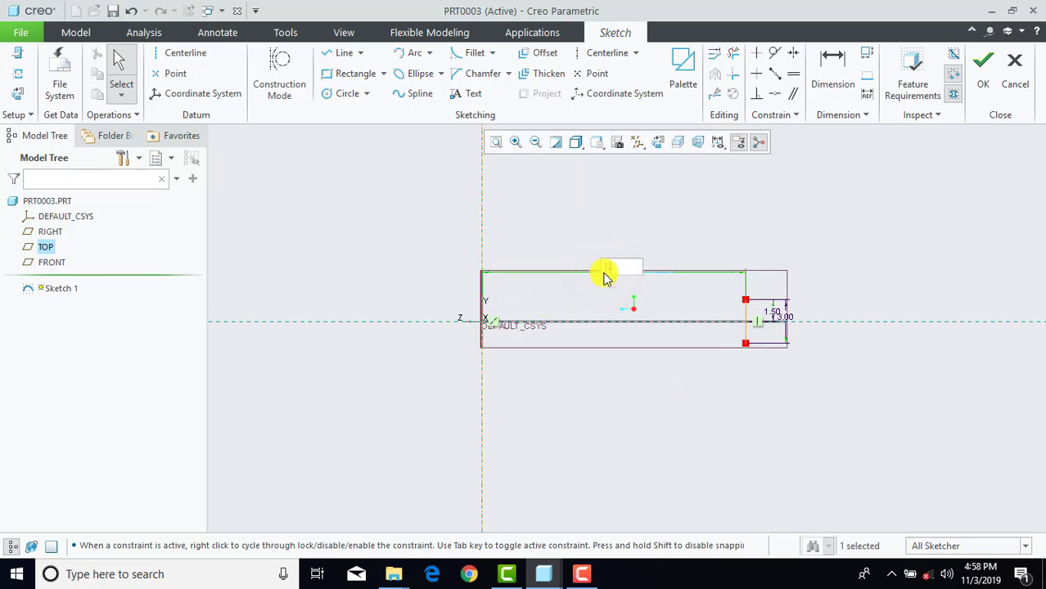
{"action": "type", "text": "4.5"}
{"action": "key", "text": "Return"}
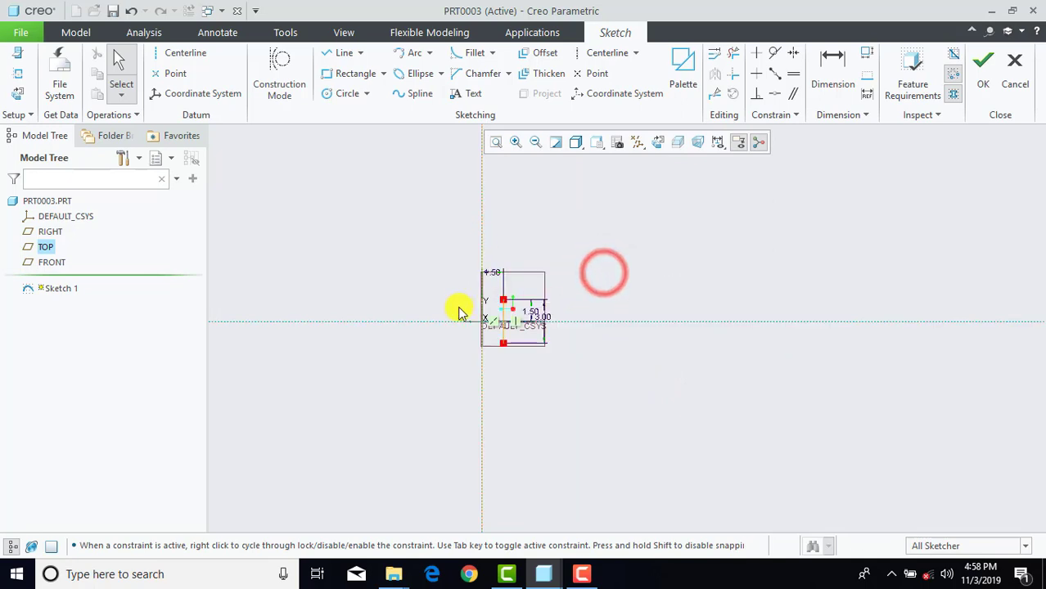
Step: Sketch an upper flange from the line's top end, overhanging about 1.2 mm and about 0.9 mm thick, and continue the profile down the centerline
{"action": "scroll", "coordinate": [459, 308], "scroll_direction": "down", "scroll_amount": 4}
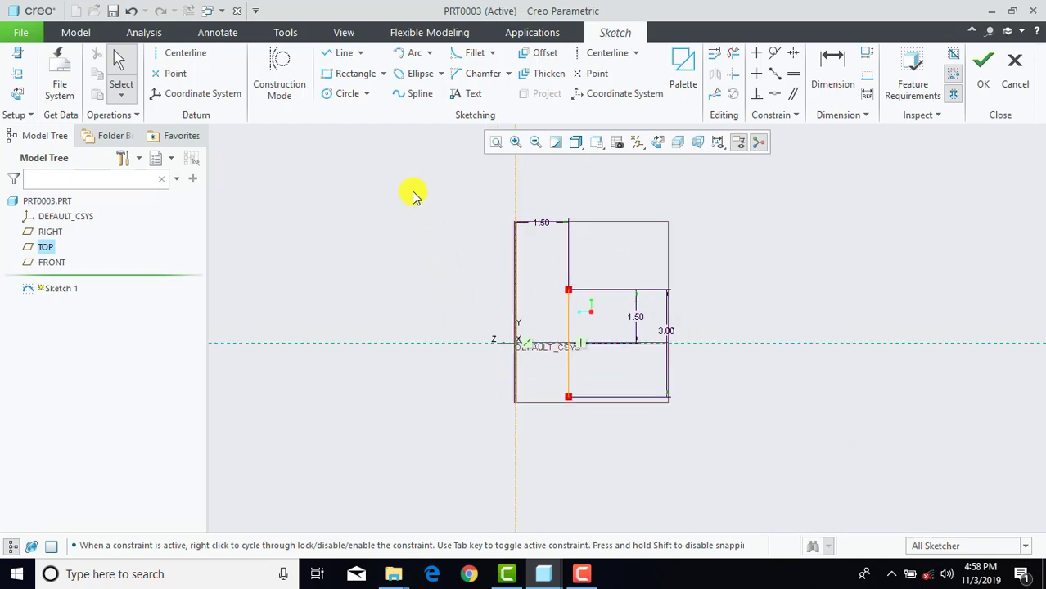
{"action": "left_click", "coordinate": [343, 64]}
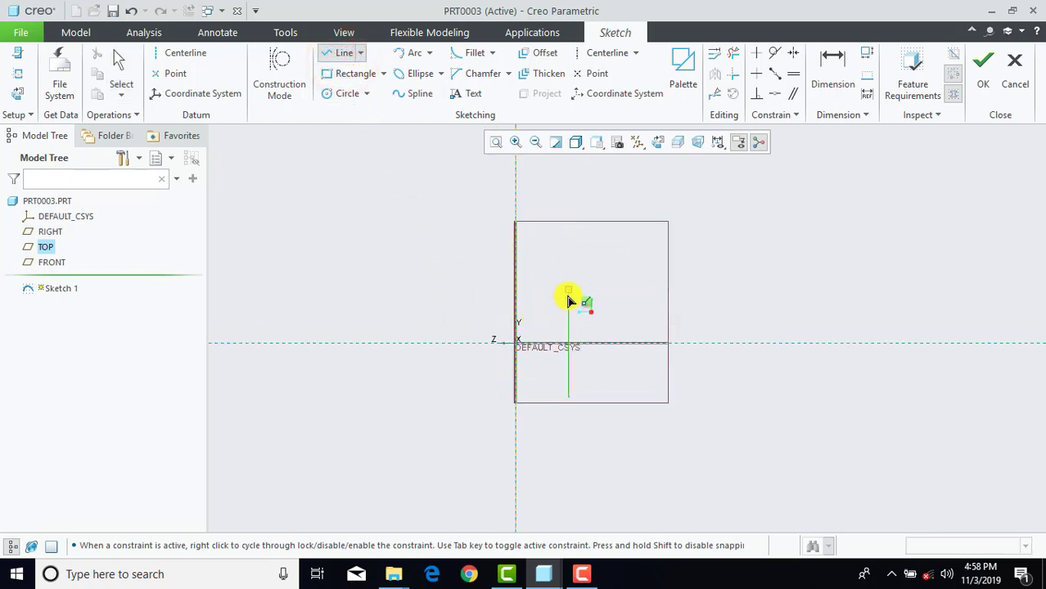
{"action": "left_click", "coordinate": [611, 290]}
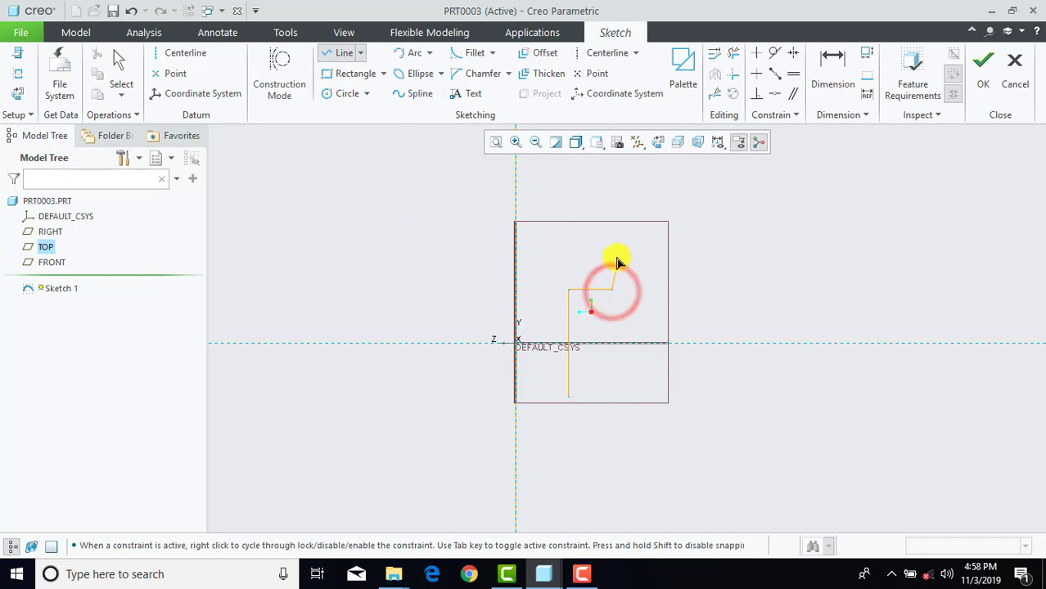
{"action": "left_click", "coordinate": [616, 259]}
{"action": "left_click", "coordinate": [516, 257]}
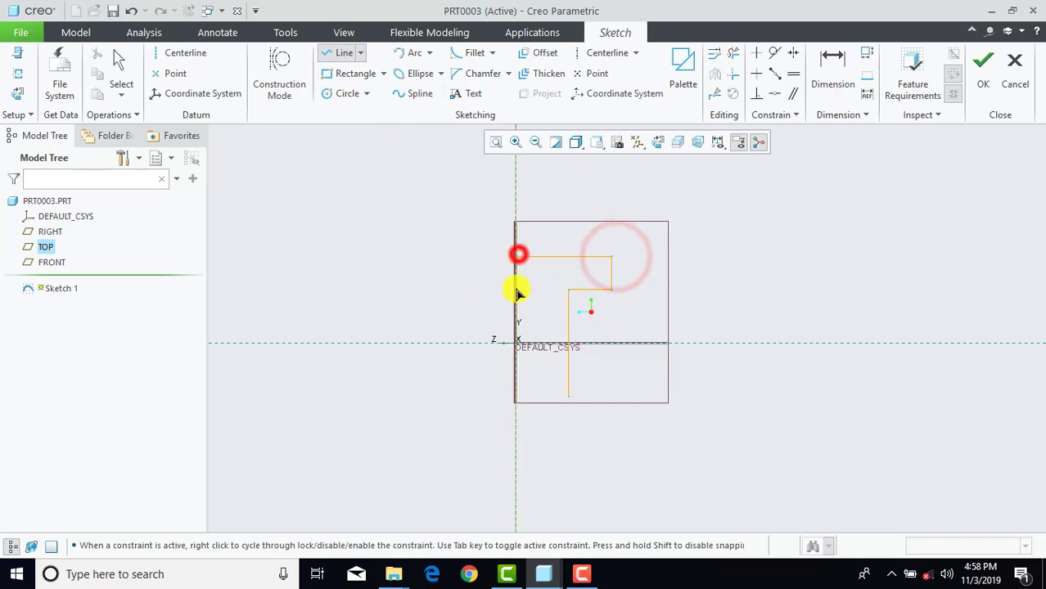
{"action": "middle_click", "coordinate": [514, 431]}
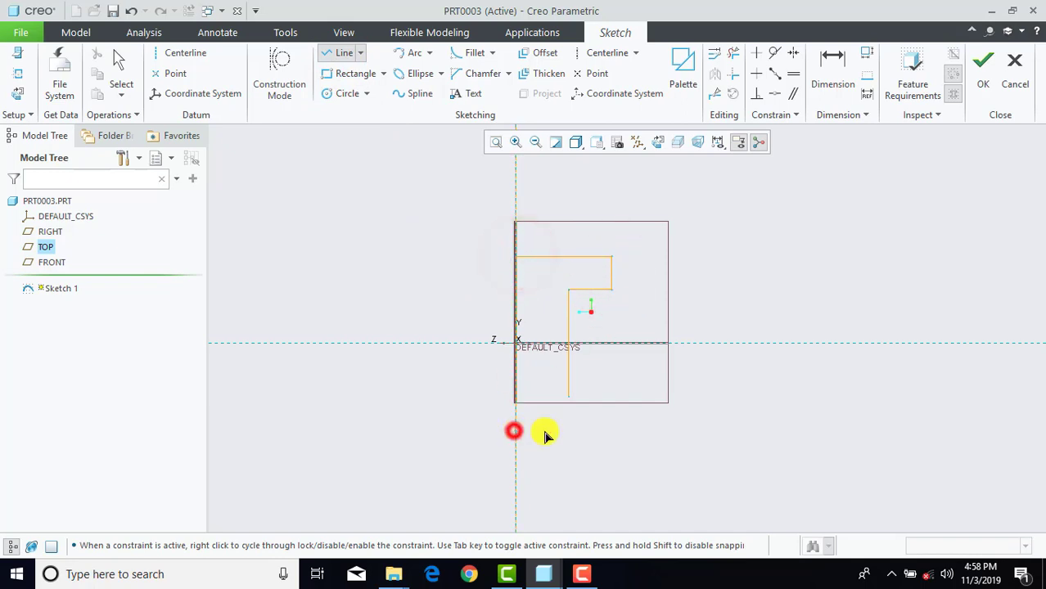
Step: Close the profile with a lower flange of equal width and thickness that ends at the vertical line's lower end
{"action": "left_click", "coordinate": [612, 431]}
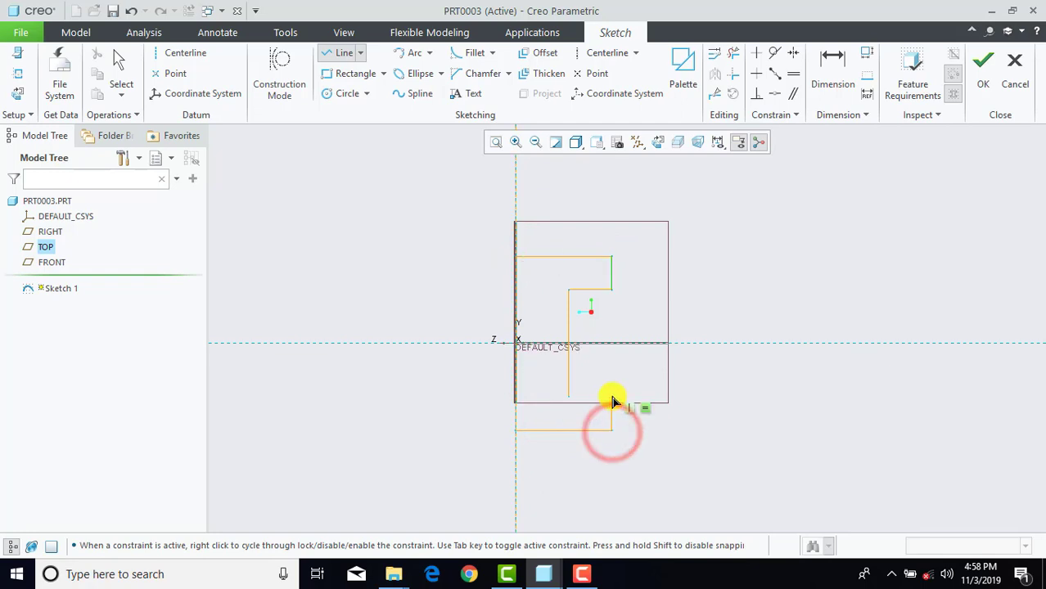
{"action": "left_click", "coordinate": [611, 400]}
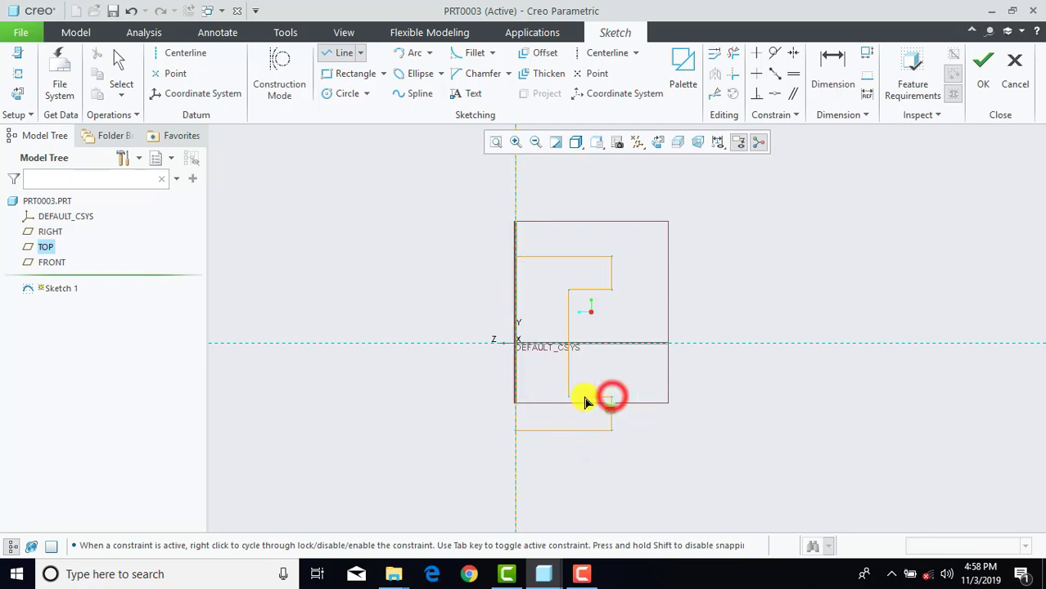
{"action": "left_click", "coordinate": [568, 400]}
{"action": "middle_click", "coordinate": [569, 399]}
{"action": "left_click", "coordinate": [753, 245]}
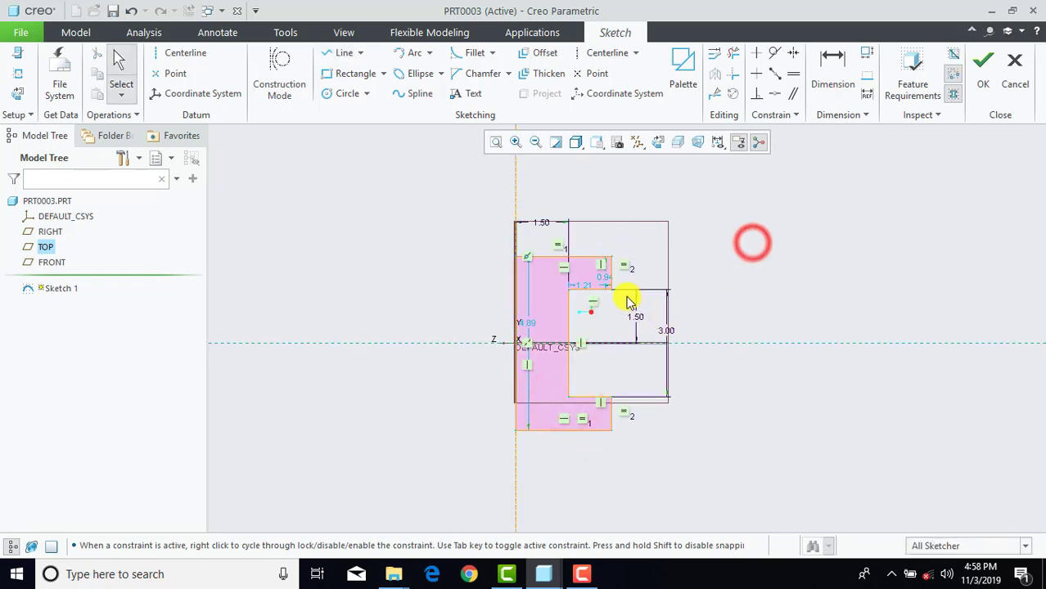
Step: Set the upper flange's overhang beyond the vertical line and its thickness to 1 mm each
{"action": "scroll", "coordinate": [626, 300], "scroll_direction": "down", "scroll_amount": 3}
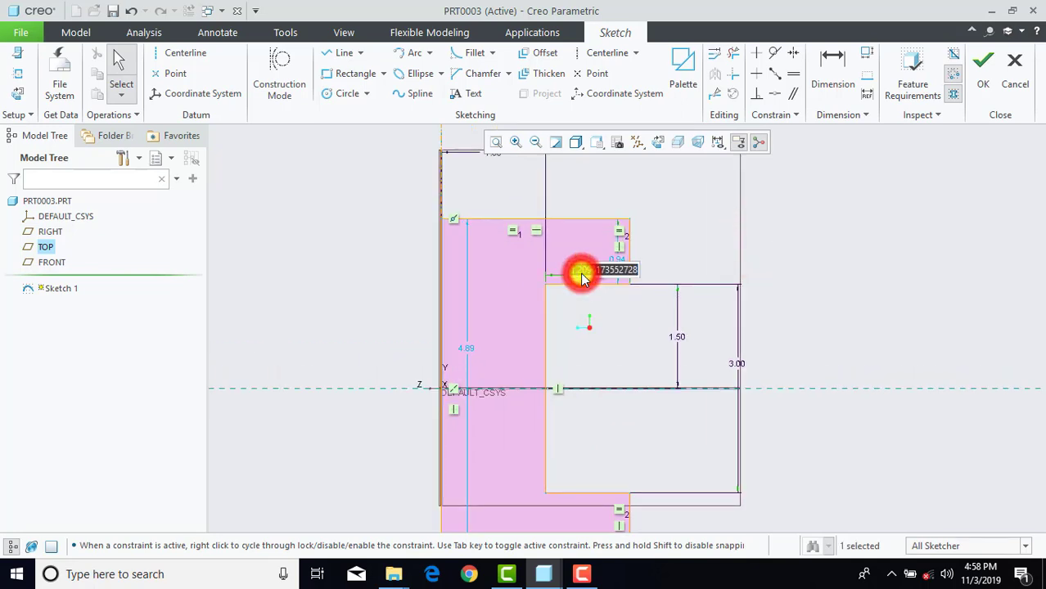
{"action": "type", "text": "1"}
{"action": "key", "text": "Return"}
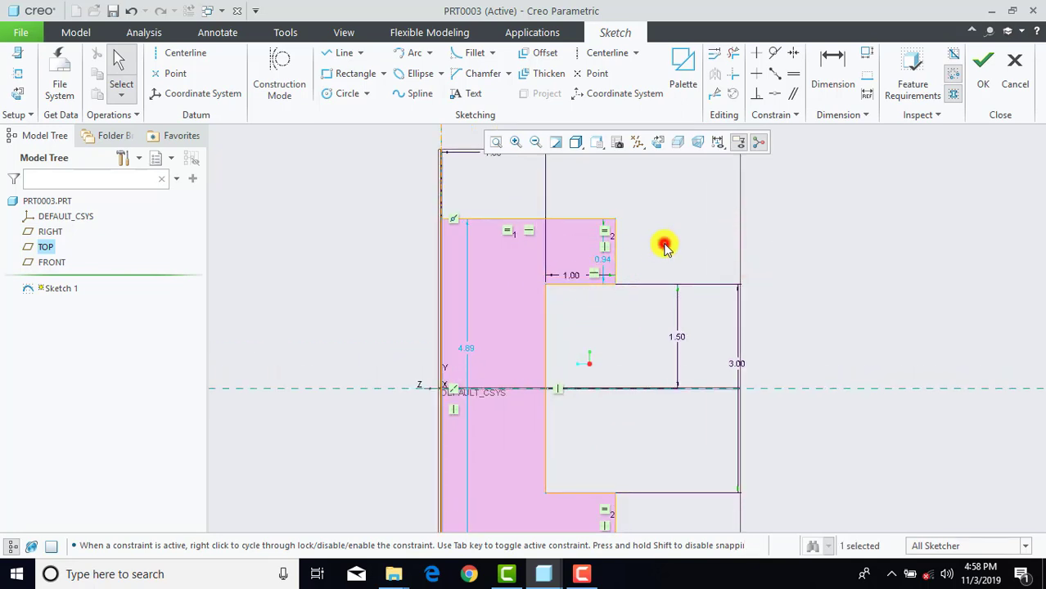
{"action": "left_click", "coordinate": [664, 247]}
{"action": "double_click", "coordinate": [607, 264]}
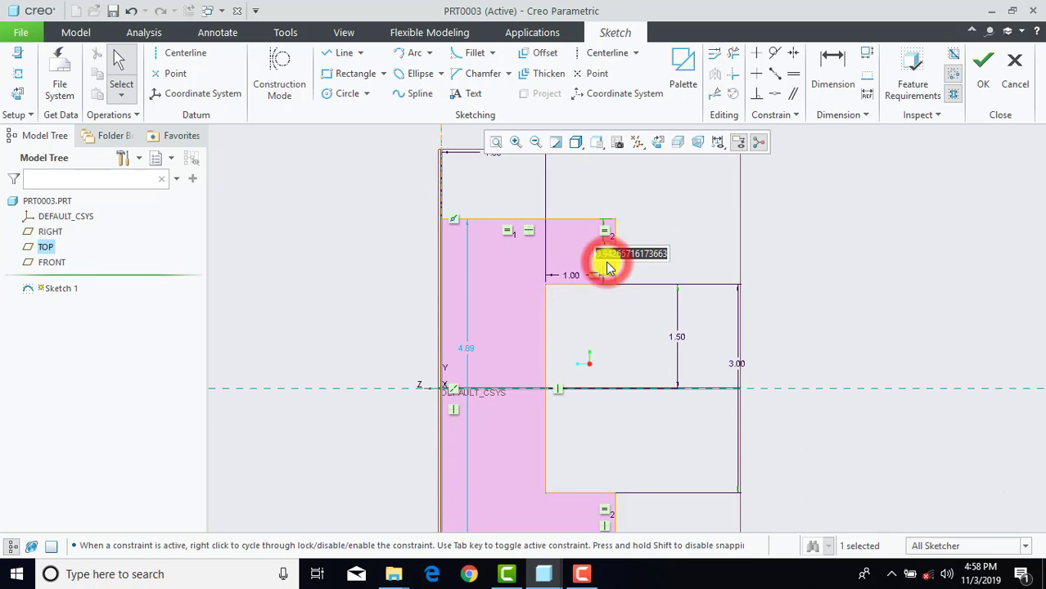
{"action": "type", "text": "1"}
{"action": "key", "text": "Return"}
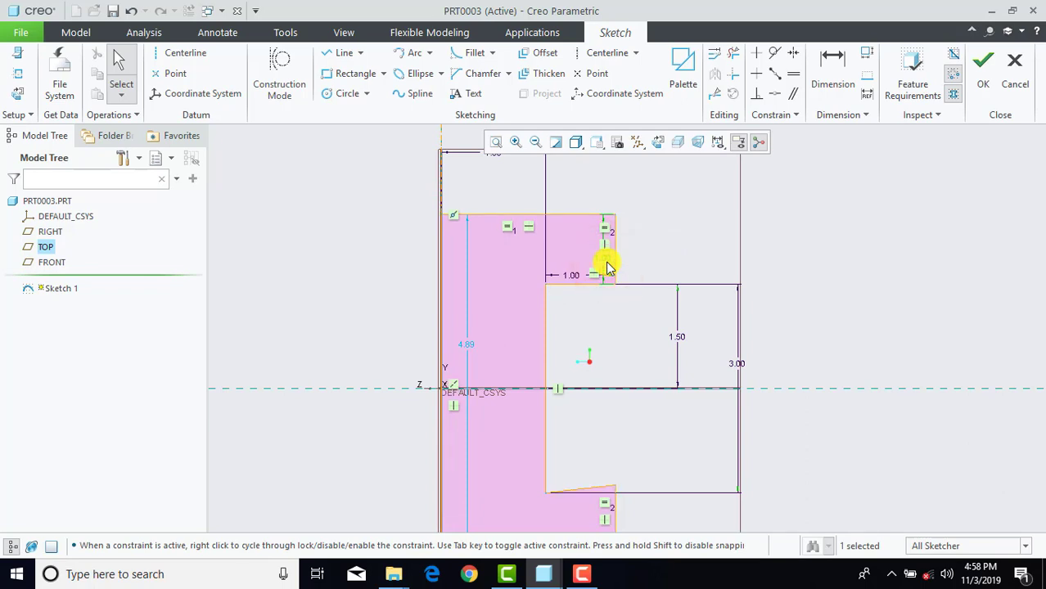
{"action": "left_click", "coordinate": [660, 251]}
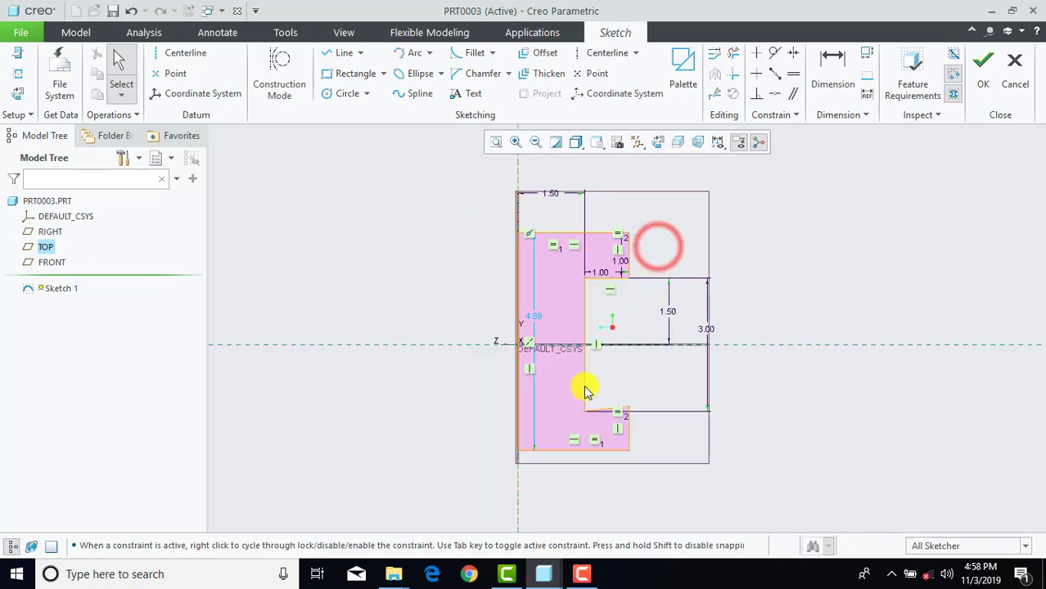
Step: Set the profile's overall height along the centerline to 5 mm and finish the sketch
{"action": "double_click", "coordinate": [540, 321]}
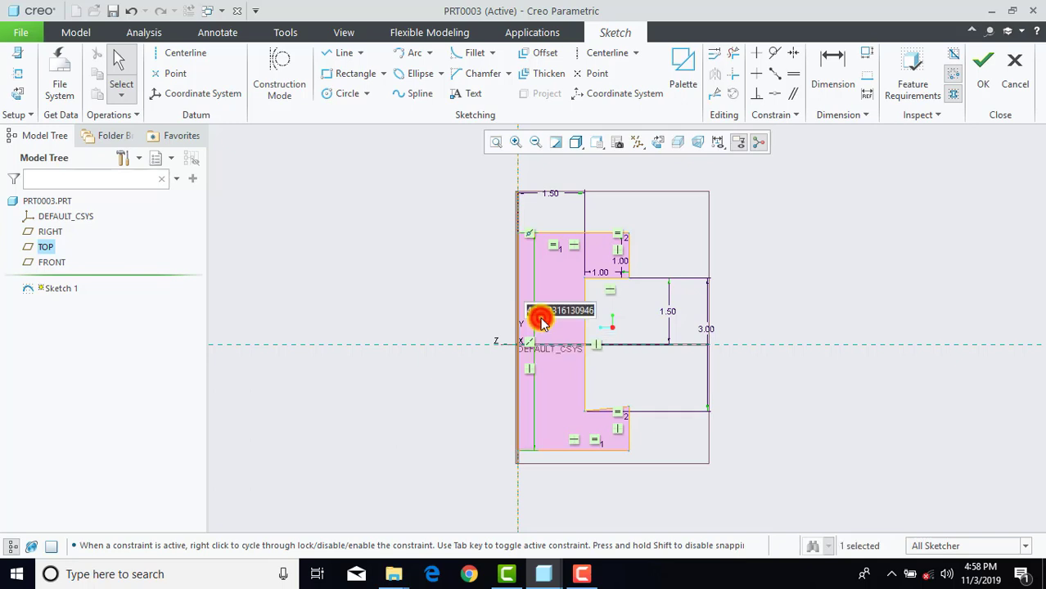
{"action": "key", "text": "Return"}
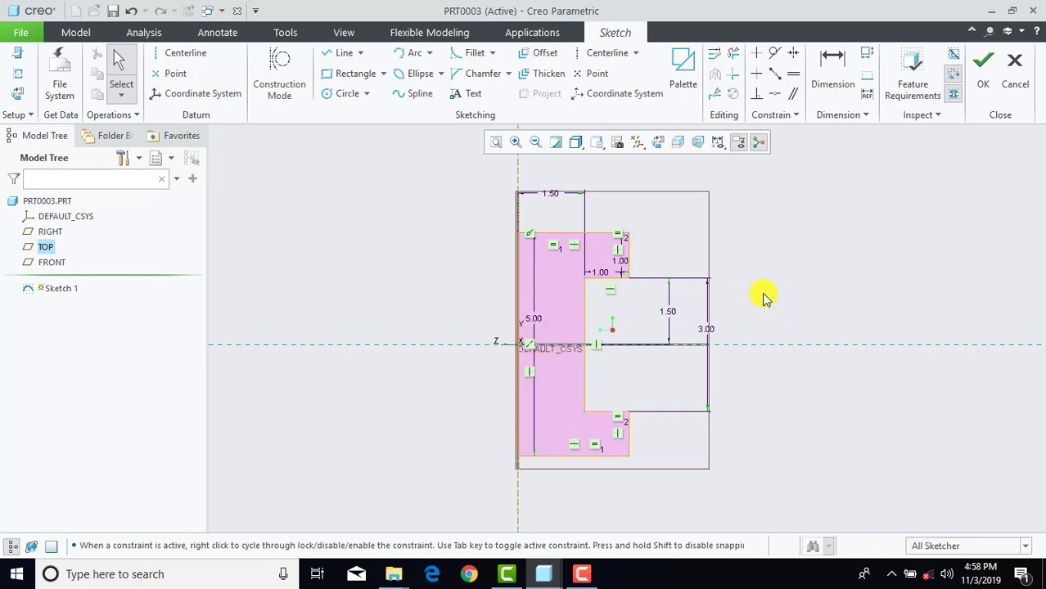
{"action": "left_click", "coordinate": [983, 66]}
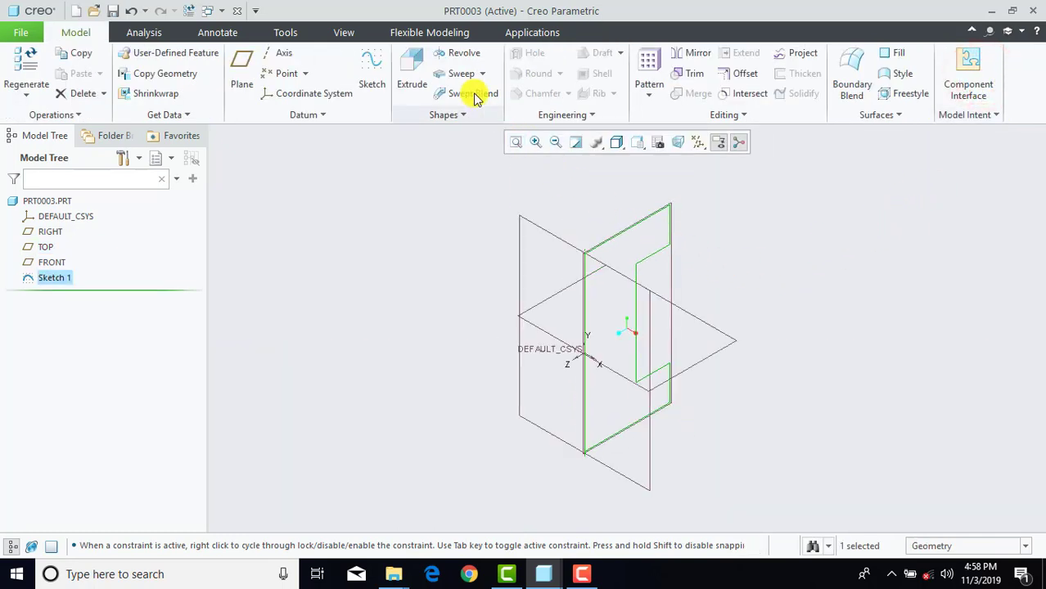
Step: Revolve the spool-shaped half-profile a full turn about its centerline into a solid
{"action": "left_click", "coordinate": [454, 54]}
{"action": "left_click", "coordinate": [751, 80]}
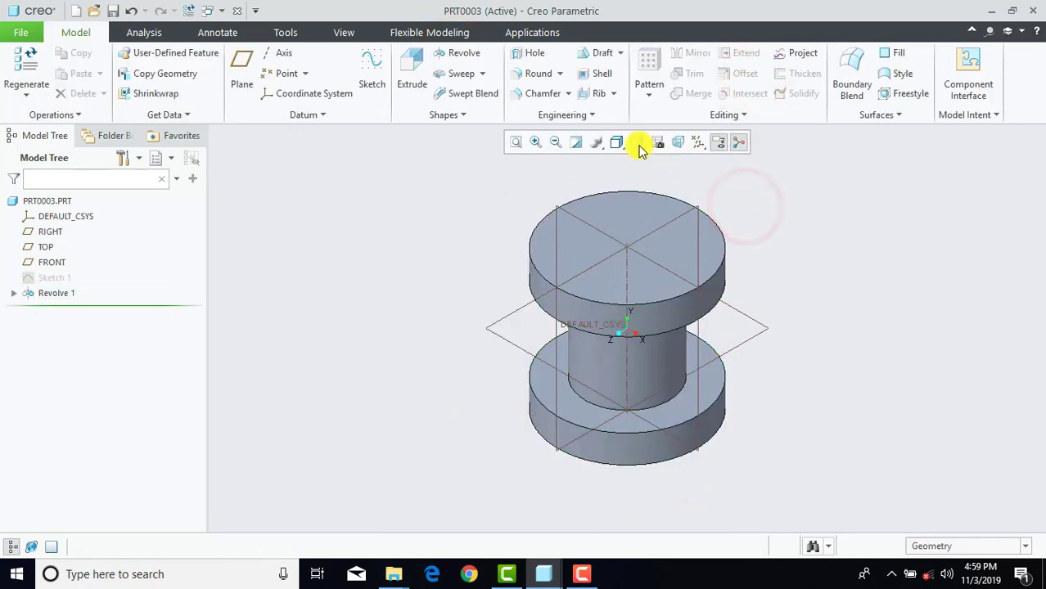
Step: Round the outer circular edges of the top and bottom flange faces with a 0.50 mm radius
{"action": "left_click", "coordinate": [533, 75]}
{"action": "left_click", "coordinate": [531, 81]}
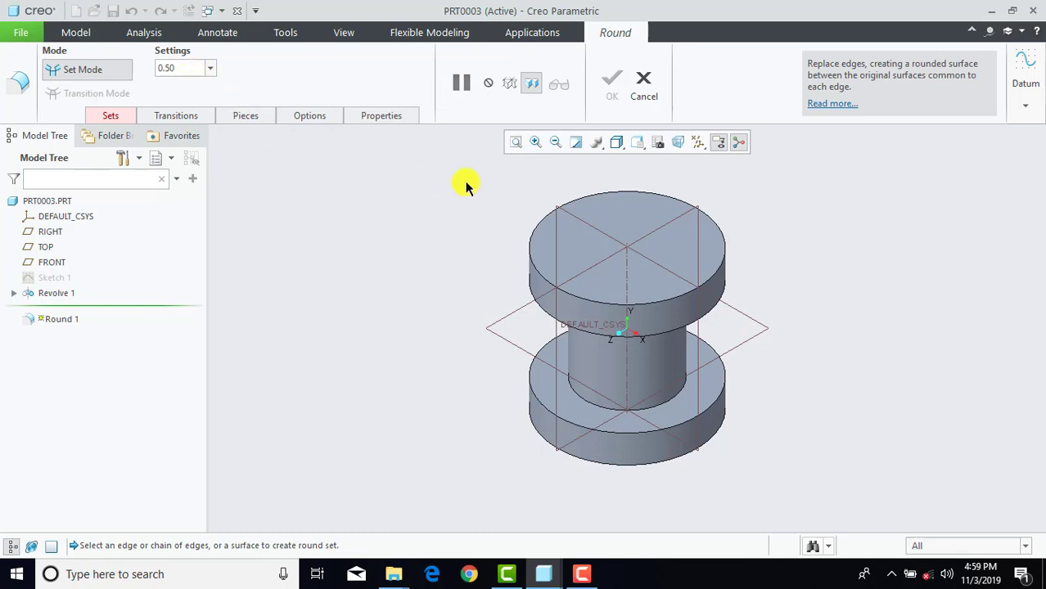
{"action": "left_click", "coordinate": [588, 199]}
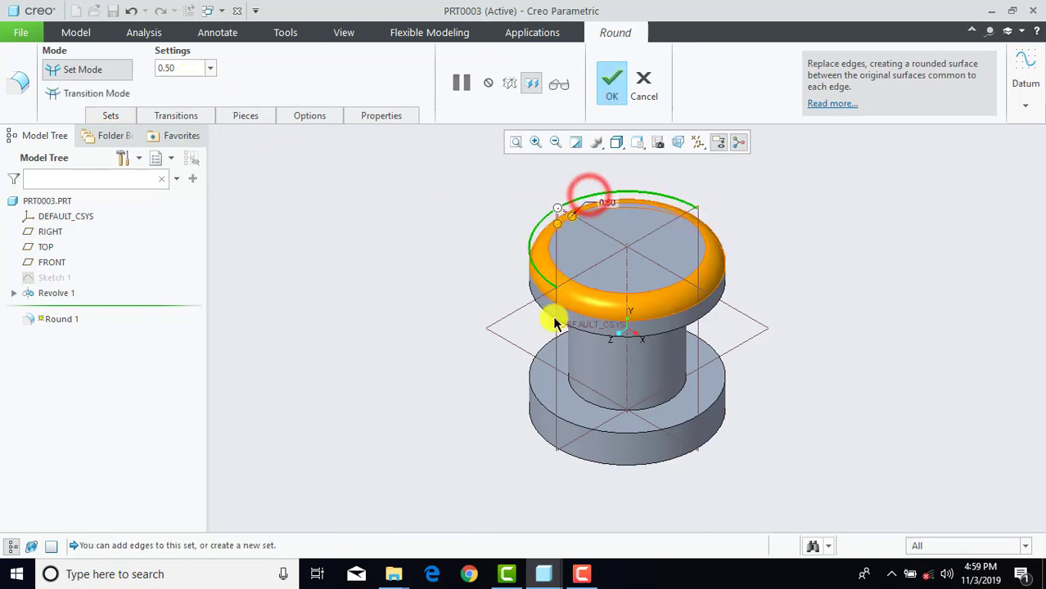
{"action": "left_click", "coordinate": [566, 457], "text": "ctrl"}
{"action": "left_click", "coordinate": [612, 82]}
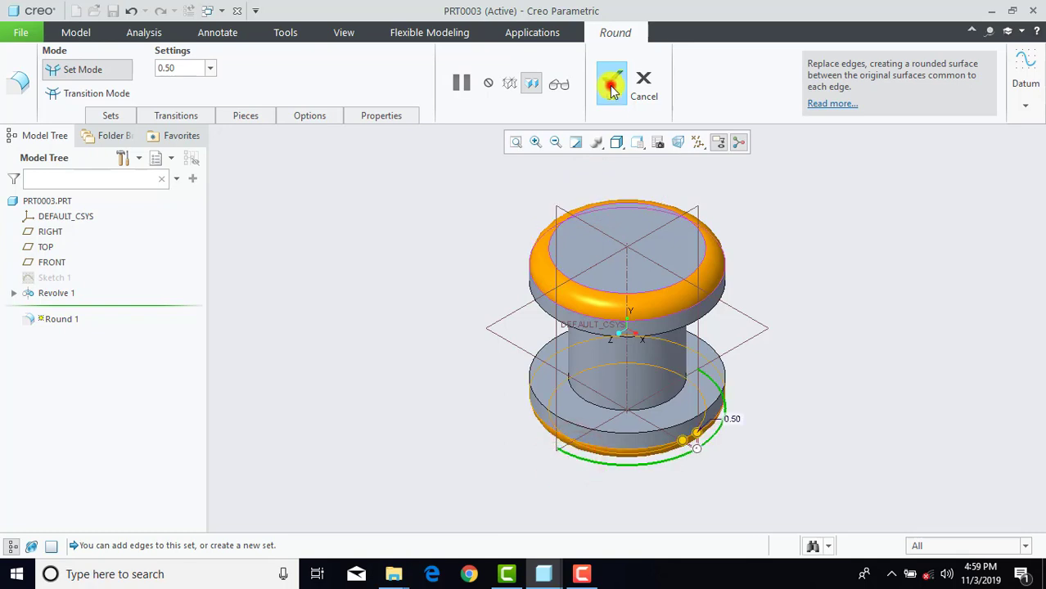
{"action": "left_click", "coordinate": [756, 201]}
{"action": "middle_click_drag", "start_coordinate": [766, 221], "coordinate": [851, 338]}
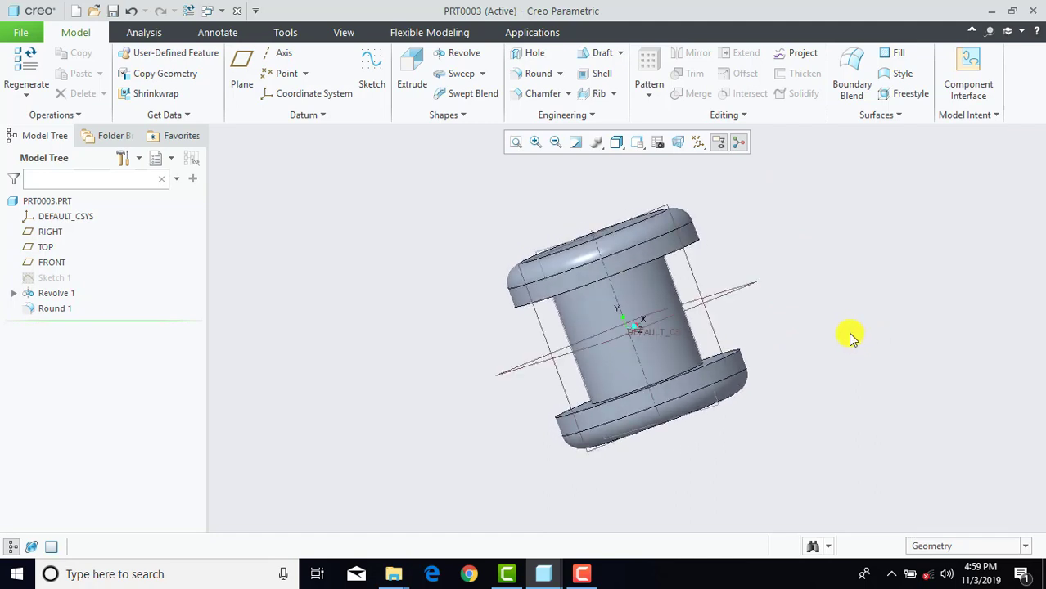
Step: Apply a light silvery appearance from the std-metals library to the whole part
{"action": "left_click", "coordinate": [52, 202]}
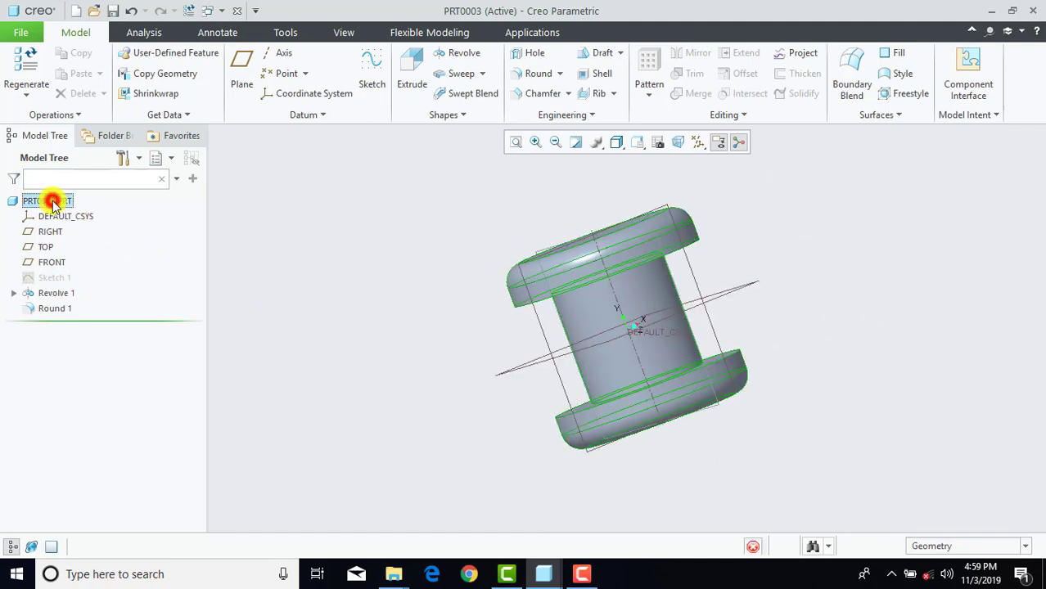
{"action": "left_click", "coordinate": [345, 32]}
{"action": "left_click", "coordinate": [152, 60]}
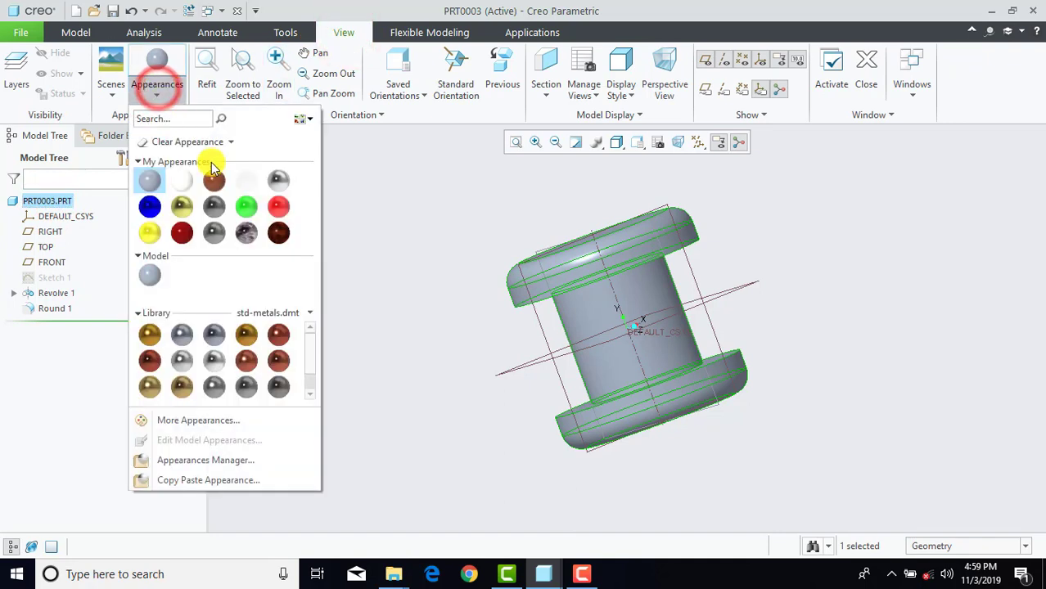
{"action": "left_click", "coordinate": [181, 360]}
{"action": "middle_click_drag", "start_coordinate": [435, 215], "coordinate": [449, 331]}
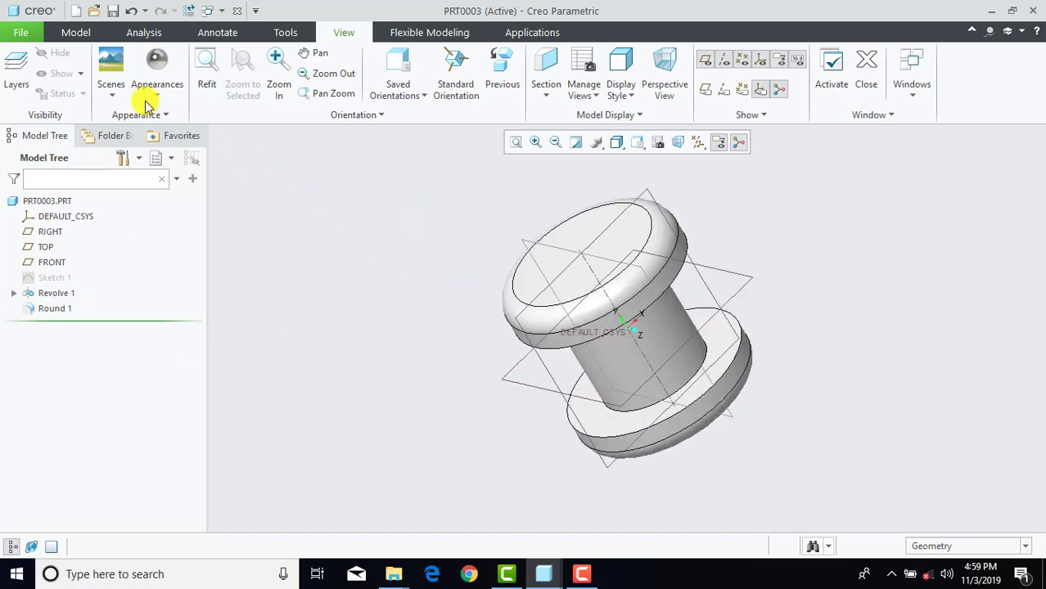
Step: Save a copy of the part as rivet in the ball bearing folder
{"action": "left_click", "coordinate": [21, 35]}
{"action": "left_click", "coordinate": [49, 144]}
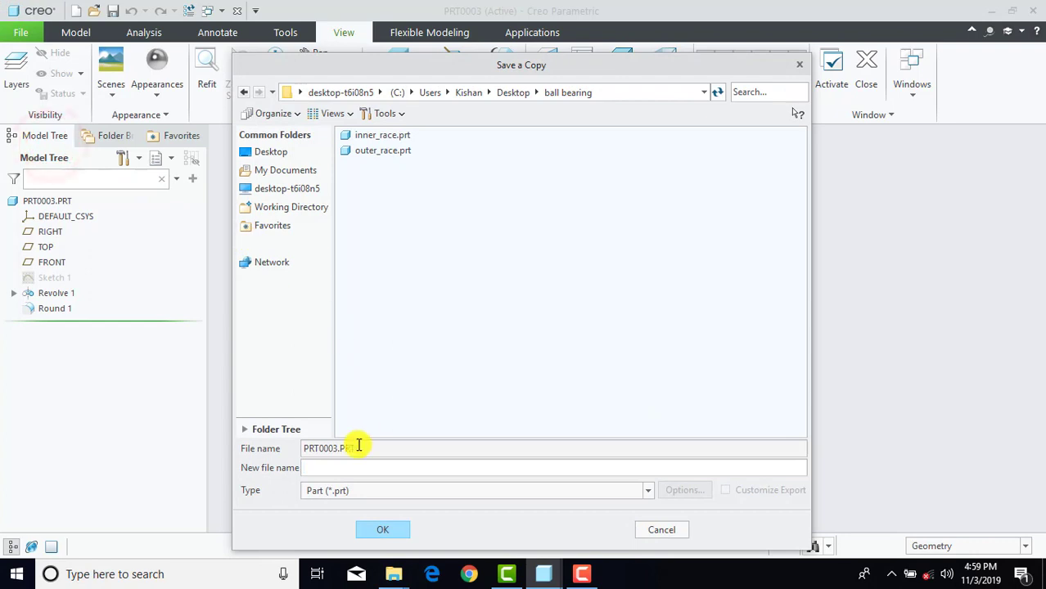
{"action": "left_click", "coordinate": [346, 475]}
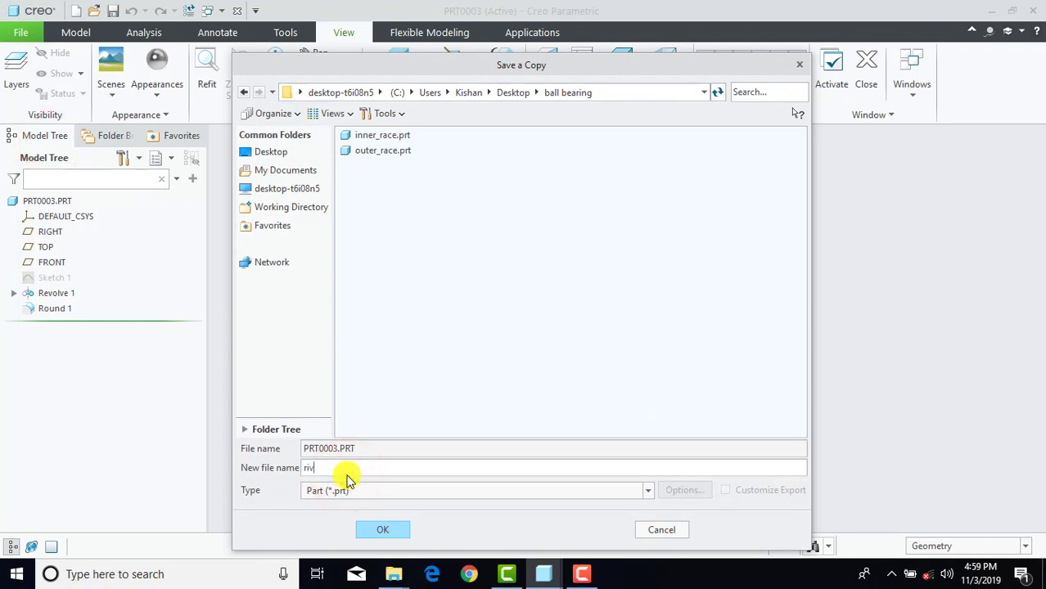
{"action": "left_click", "coordinate": [379, 530]}
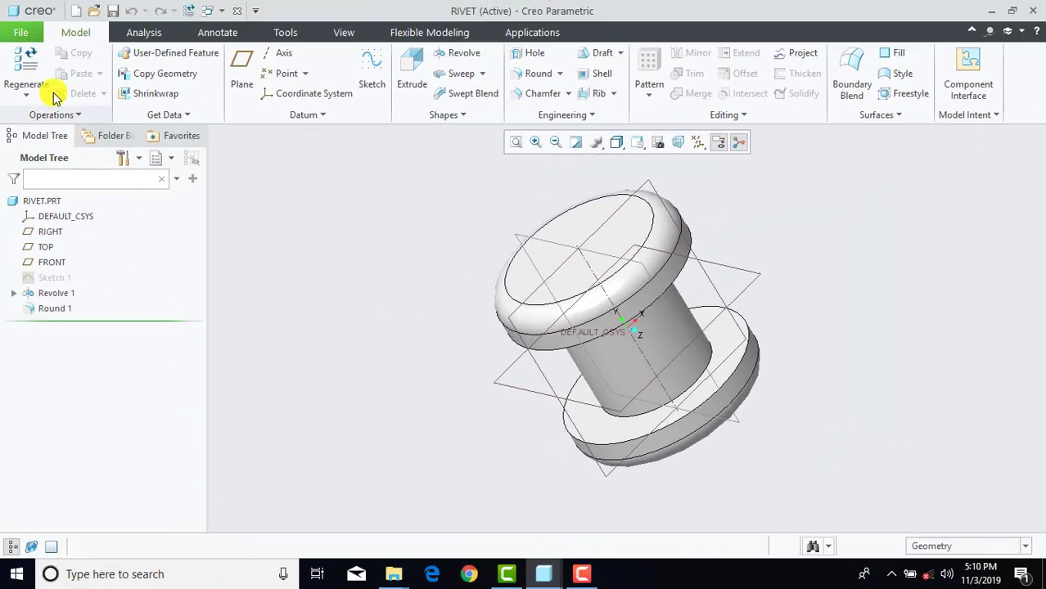
Step: Create a new solid part prt0003 from the solid_part_mmks template instead of the default one, and maximize its window
{"action": "left_click", "coordinate": [22, 33]}
{"action": "left_click", "coordinate": [36, 51]}
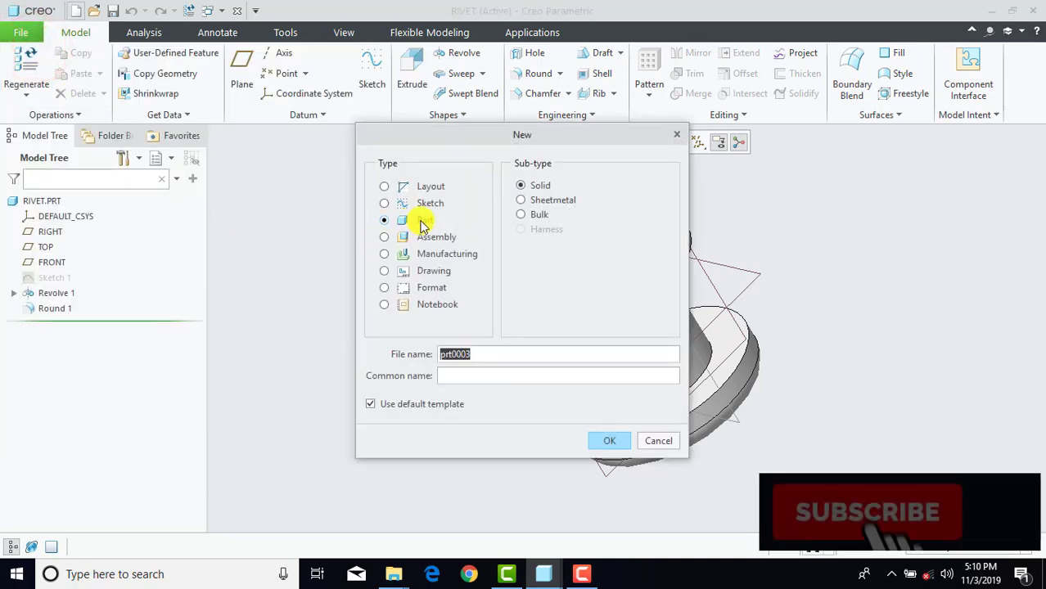
{"action": "left_click", "coordinate": [401, 405]}
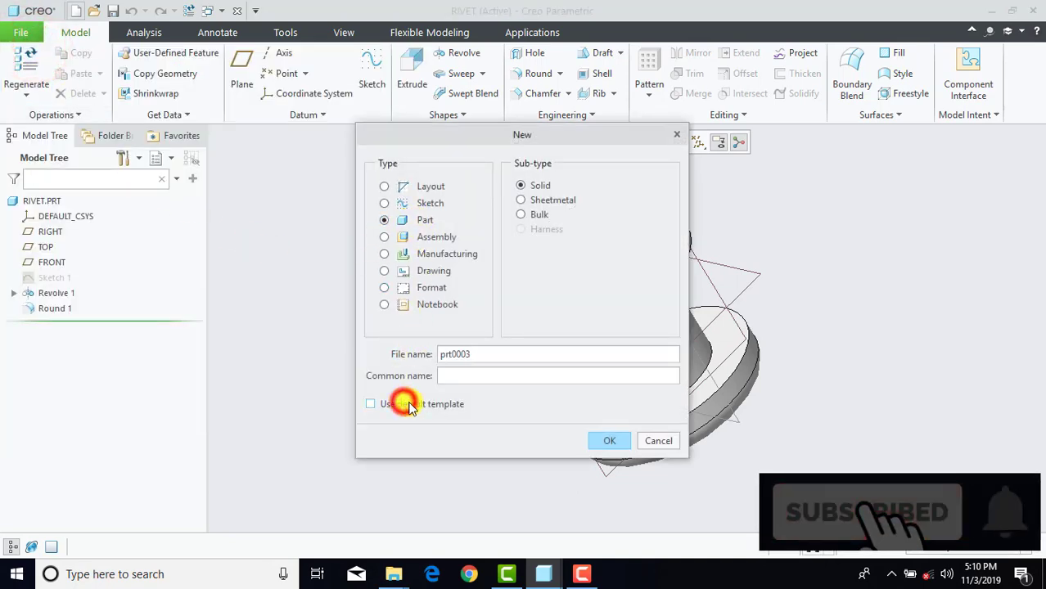
{"action": "left_click", "coordinate": [603, 439]}
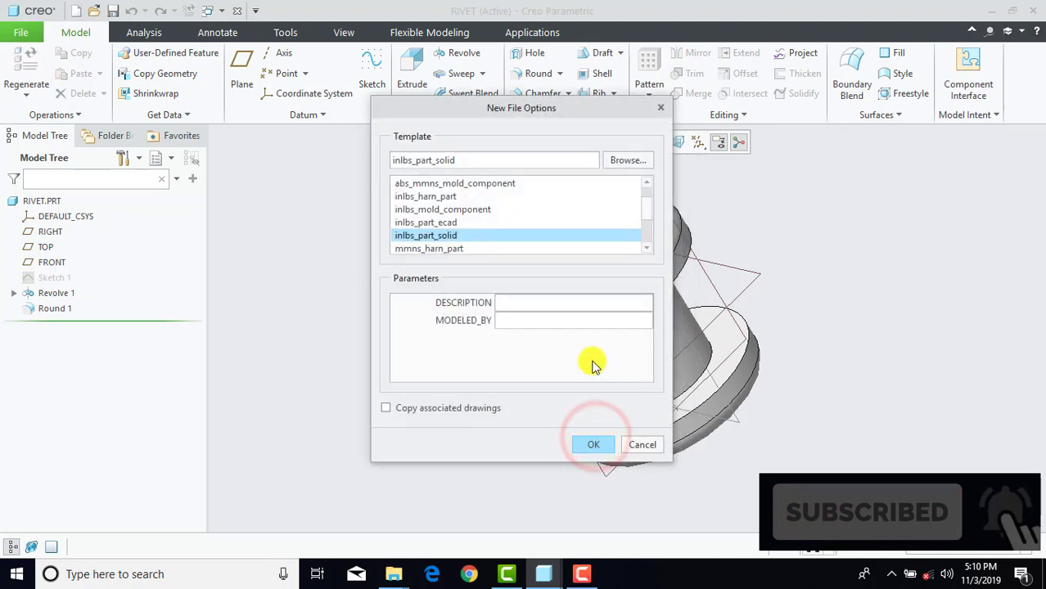
{"action": "left_click_drag", "start_coordinate": [645, 203], "coordinate": [596, 239]}
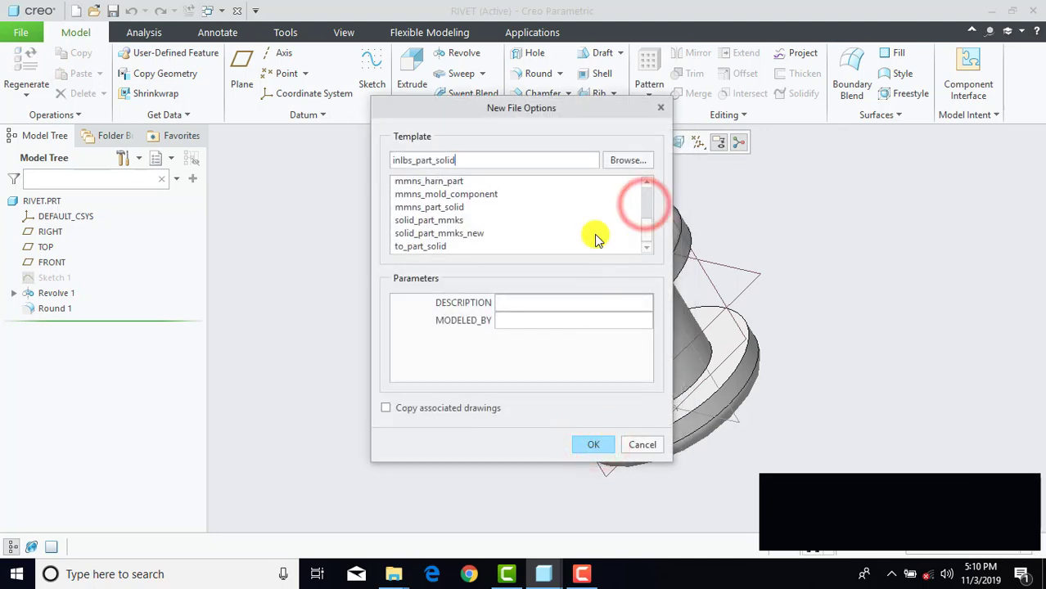
{"action": "left_click", "coordinate": [434, 221]}
{"action": "left_click", "coordinate": [584, 444]}
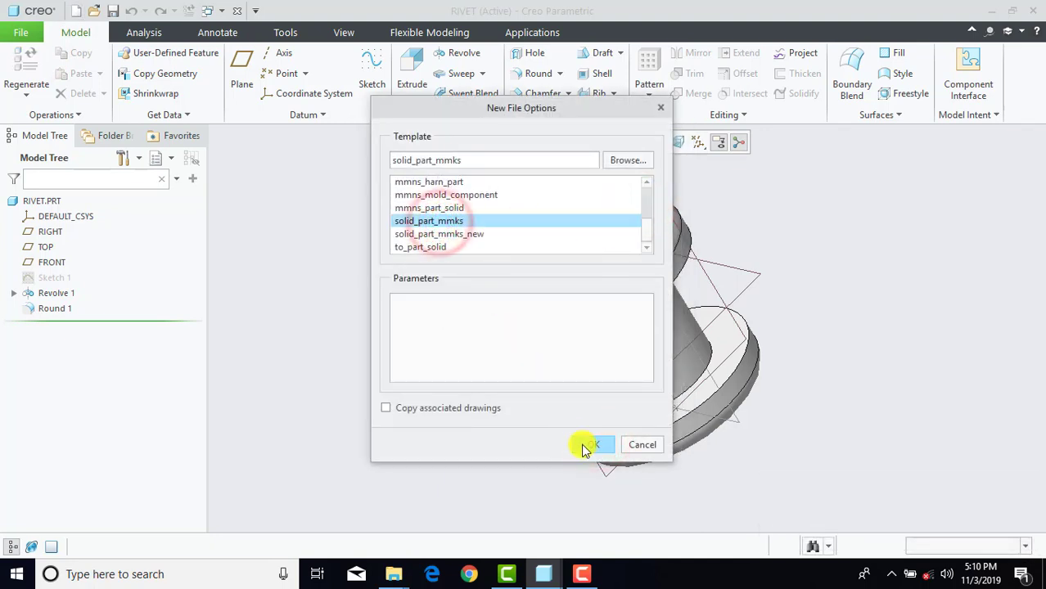
{"action": "left_click", "coordinate": [794, 222]}
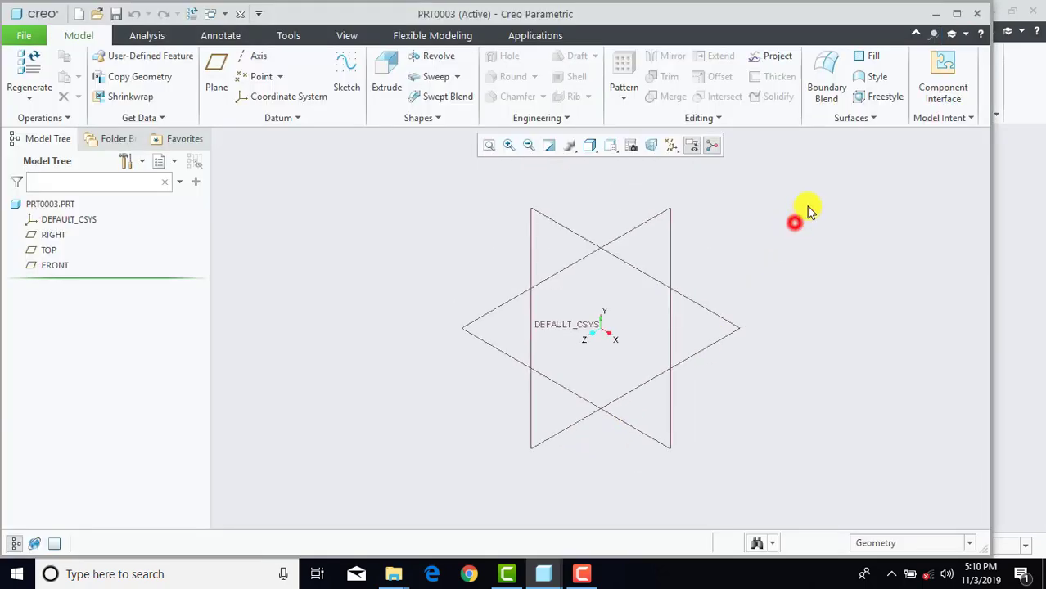
{"action": "left_click", "coordinate": [956, 14]}
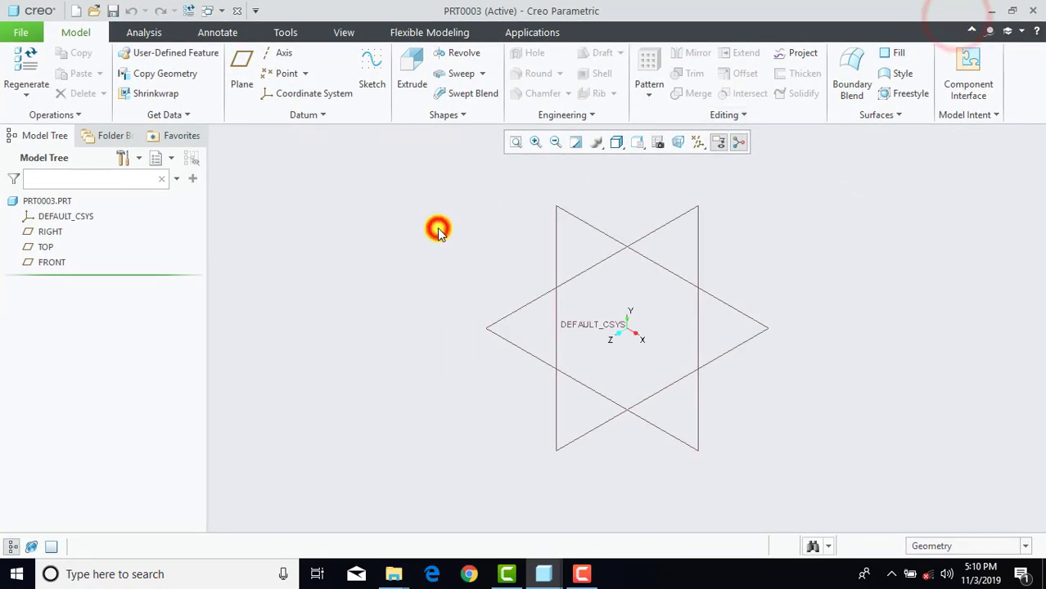
Step: Start a sketch on the TOP datum plane with RIGHT as the orientation reference, and view it face-on
{"action": "left_click", "coordinate": [372, 71]}
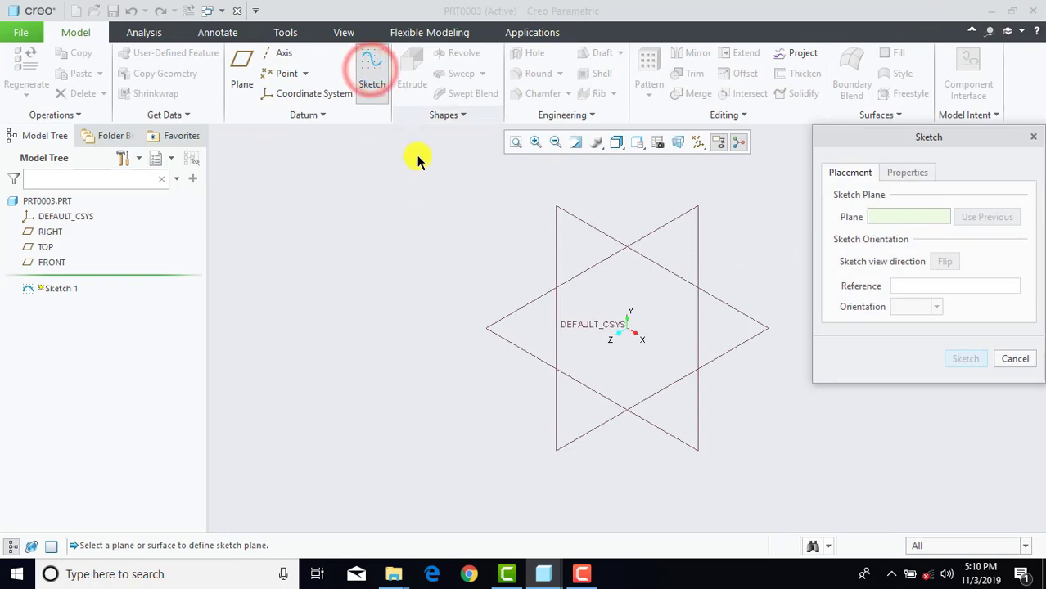
{"action": "left_click", "coordinate": [490, 332]}
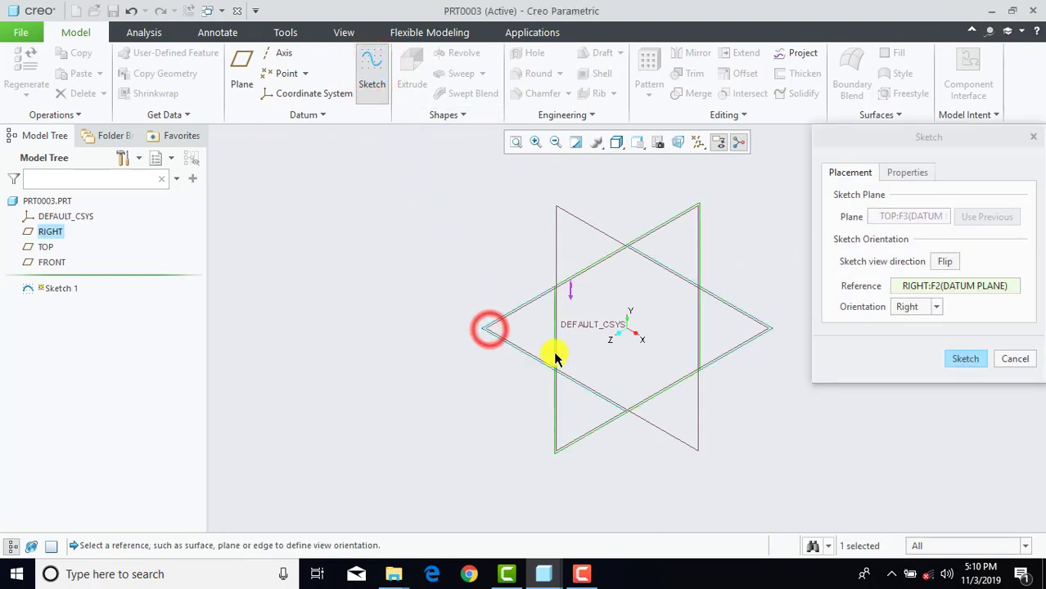
{"action": "left_click", "coordinate": [974, 355]}
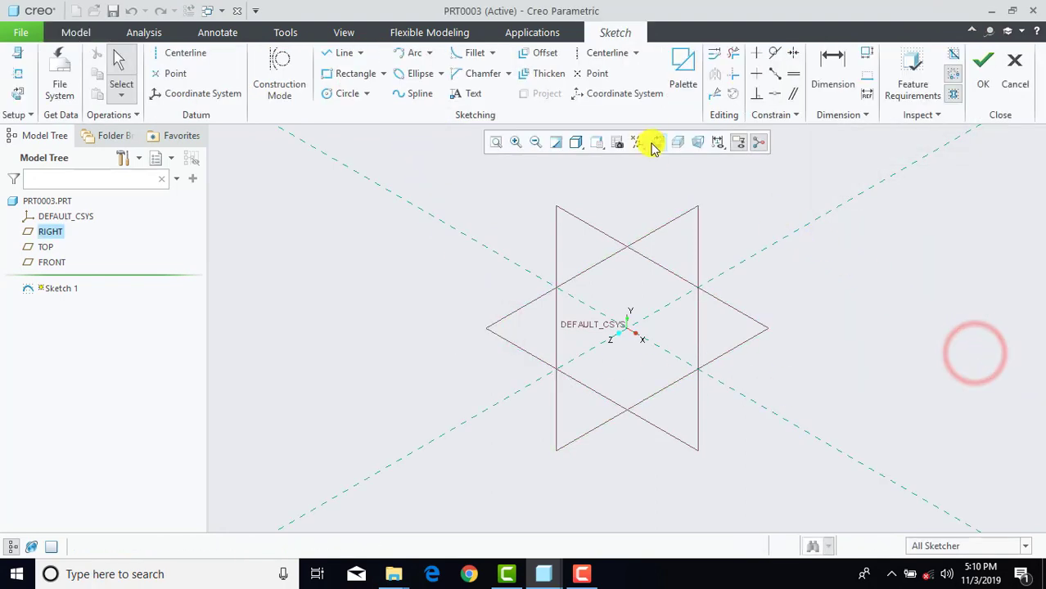
{"action": "left_click", "coordinate": [655, 143]}
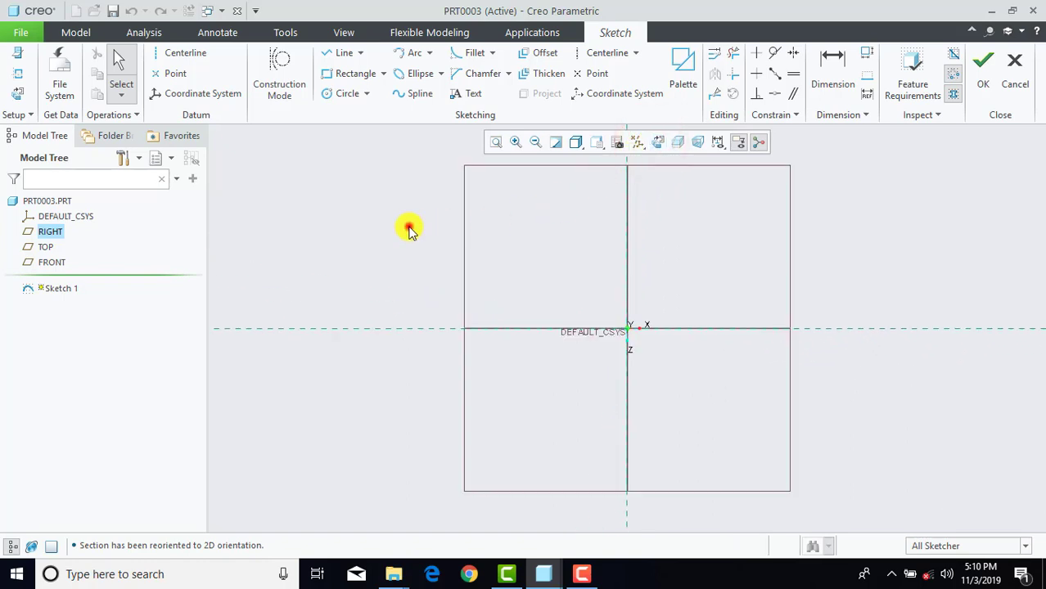
{"action": "left_click", "coordinate": [410, 229]}
Step: Add a horizontal datum centerline through the sketch origin as the axis of revolution
{"action": "left_click", "coordinate": [183, 52]}
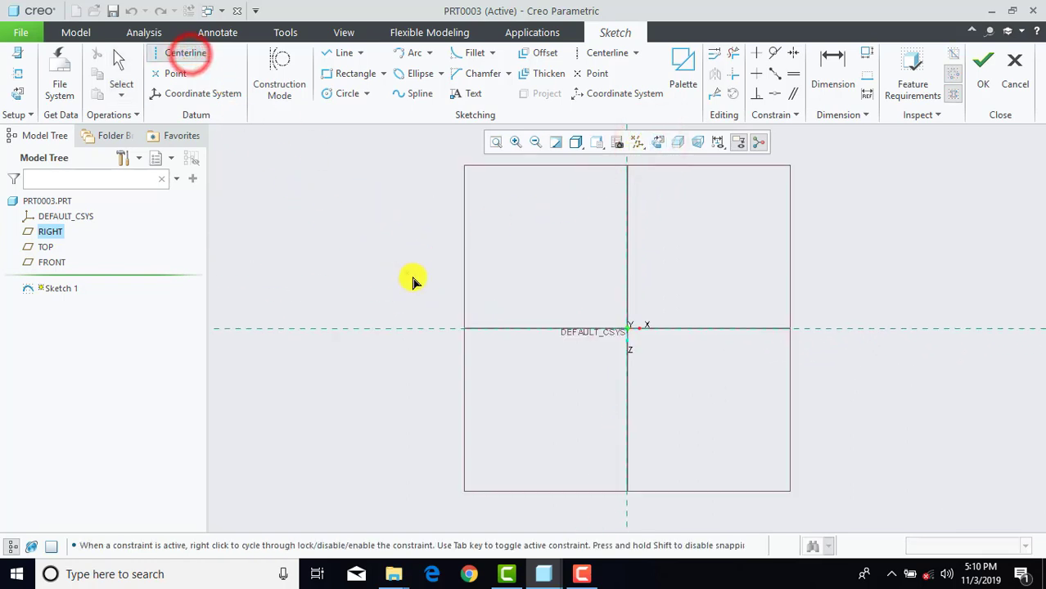
{"action": "left_click", "coordinate": [456, 329]}
{"action": "left_click", "coordinate": [479, 327]}
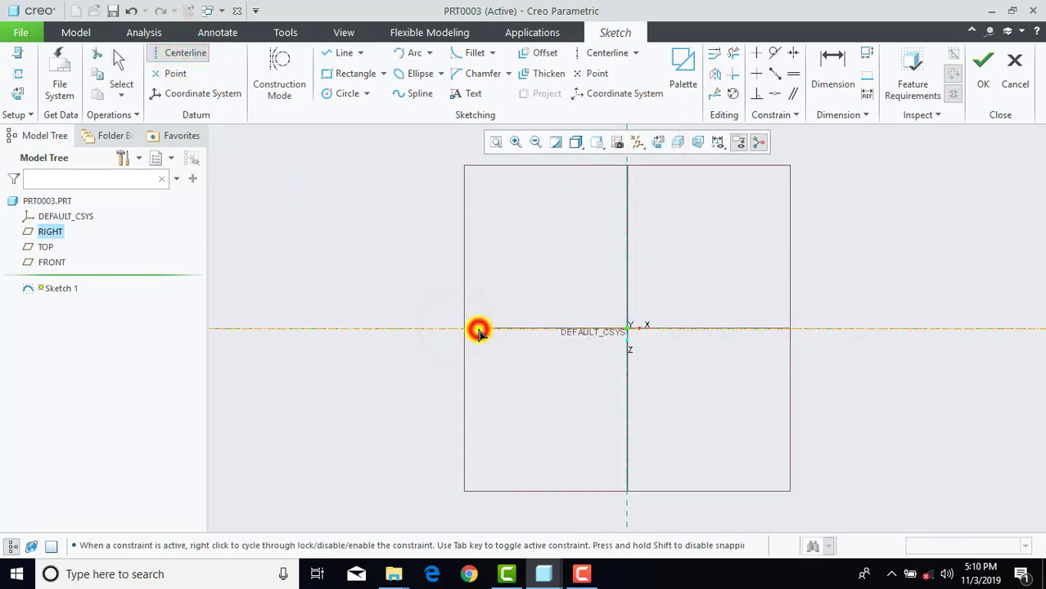
{"action": "middle_click", "coordinate": [478, 327]}
Step: Sketch a circle centered on the origin and set its diameter to 15 mm
{"action": "scroll", "coordinate": [655, 327], "scroll_direction": "down", "scroll_amount": 2}
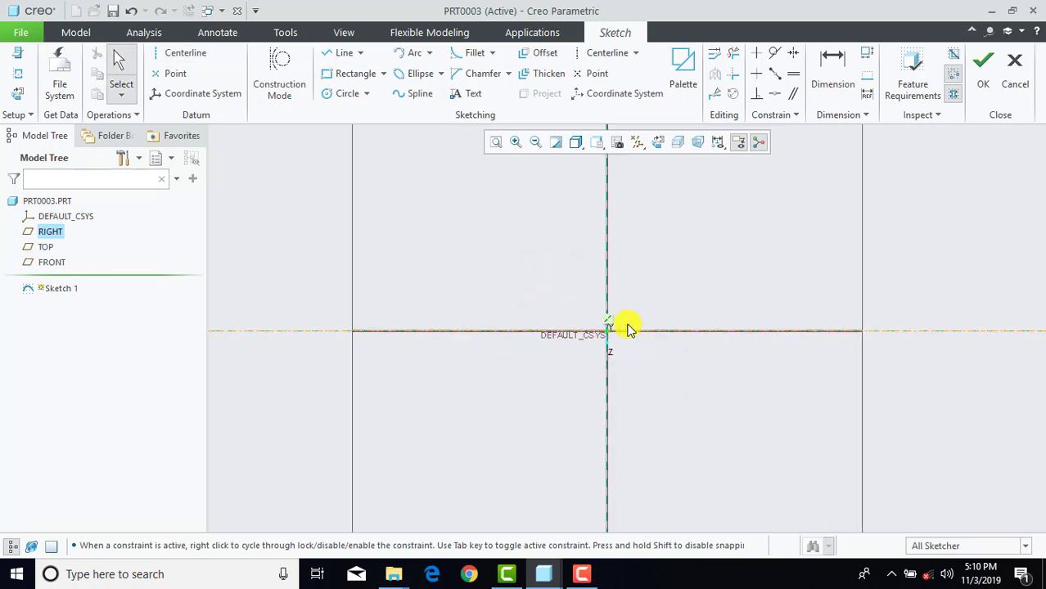
{"action": "left_click", "coordinate": [346, 93]}
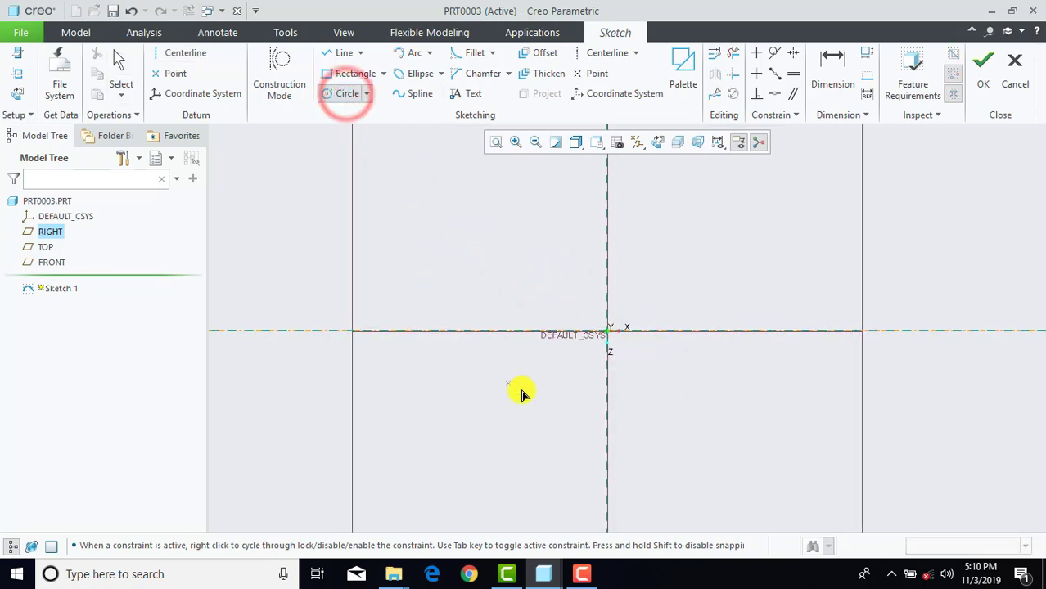
{"action": "left_click", "coordinate": [606, 335]}
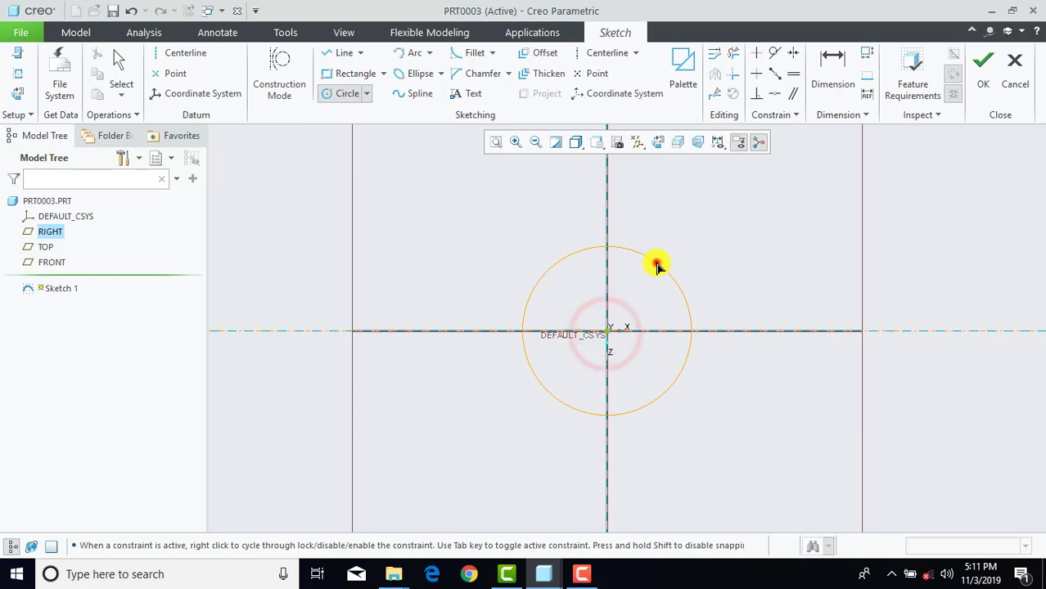
{"action": "left_click", "coordinate": [655, 263]}
{"action": "middle_click", "coordinate": [656, 263]}
{"action": "scroll", "coordinate": [612, 310], "scroll_direction": "down", "scroll_amount": 1}
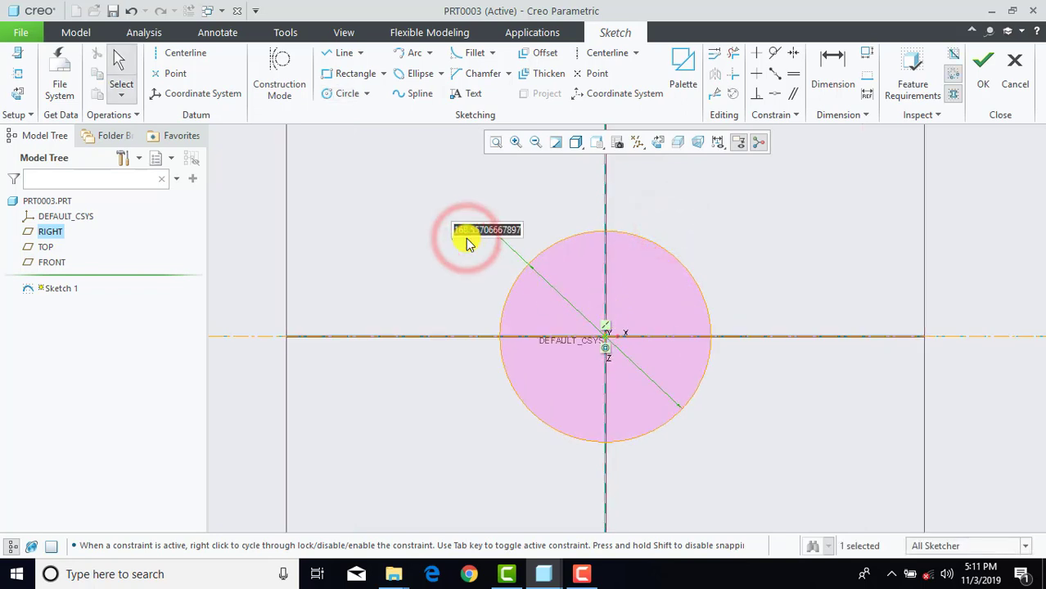
{"action": "type", "text": "15"}
{"action": "key", "text": "Return"}
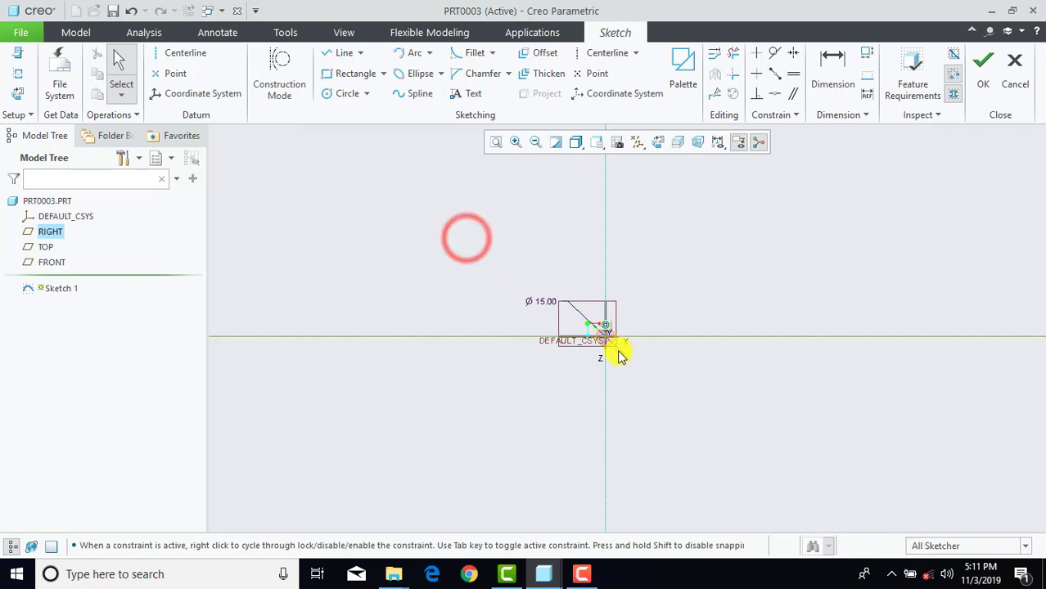
Step: Draw a line along the horizontal centerline across the circle's full diameter
{"action": "scroll", "coordinate": [605, 327], "scroll_direction": "down", "scroll_amount": 6}
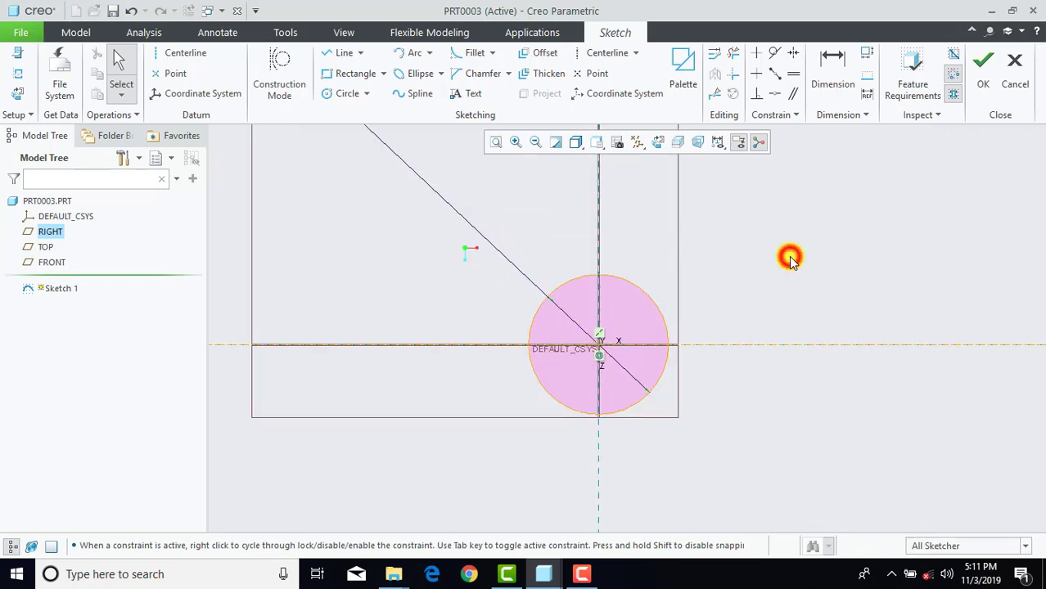
{"action": "left_click", "coordinate": [342, 53]}
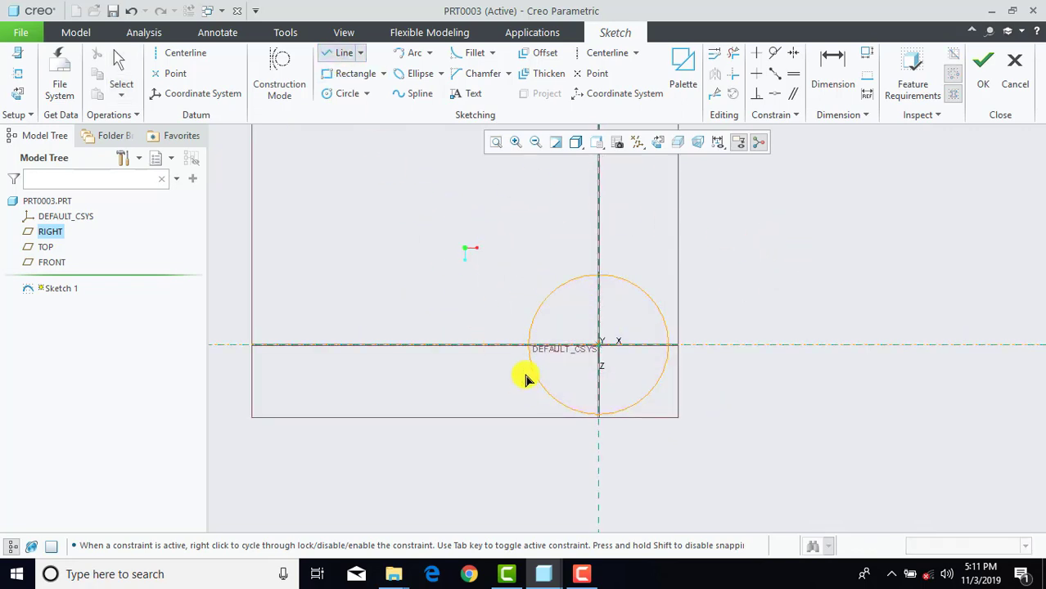
{"action": "left_click", "coordinate": [668, 347]}
{"action": "middle_click", "coordinate": [668, 347]}
{"action": "left_click", "coordinate": [736, 280]}
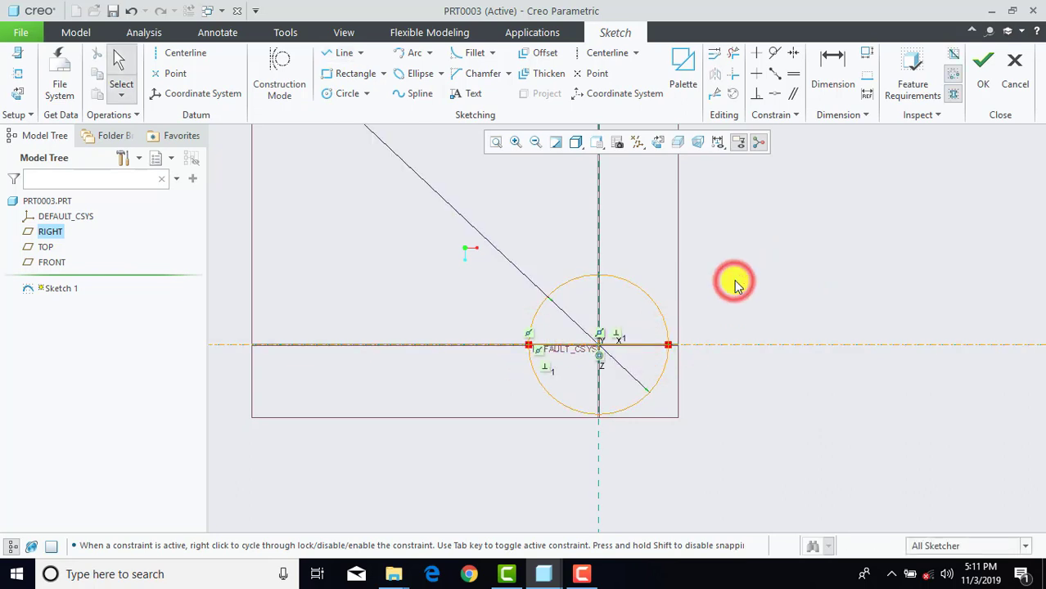
Step: Trim away the lower half of the circle to leave a closed semicircle, and finish the sketch
{"action": "left_click", "coordinate": [734, 54]}
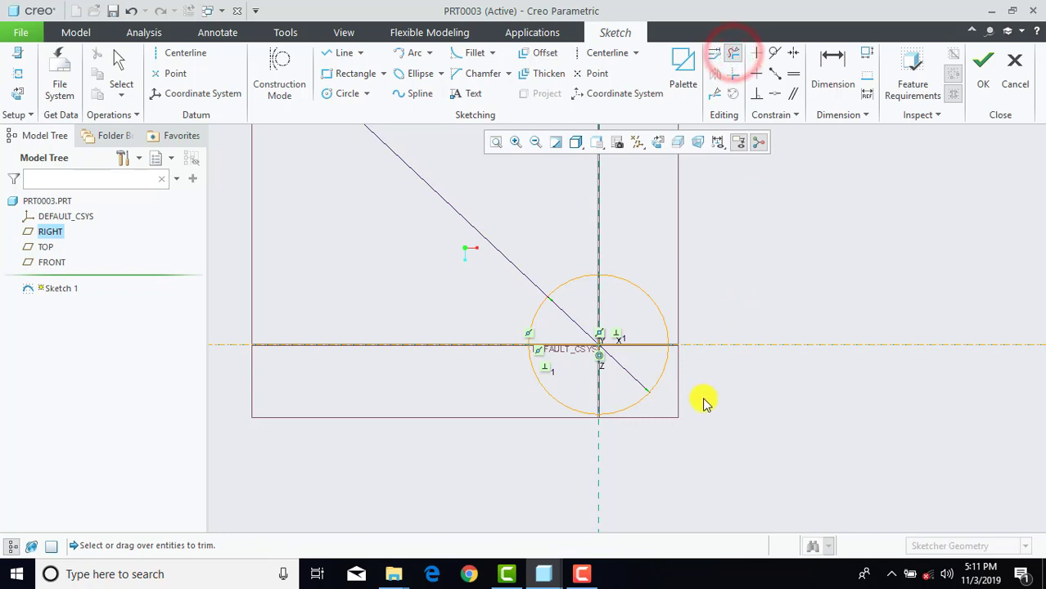
{"action": "mouse_move", "coordinate": [702, 407]}
{"action": "left_mouse_down"}
{"action": "mouse_move", "coordinate": [574, 378]}
{"action": "mouse_move", "coordinate": [534, 400]}
{"action": "mouse_move", "coordinate": [522, 379]}
{"action": "mouse_move", "coordinate": [560, 296]}
{"action": "left_mouse_up"}
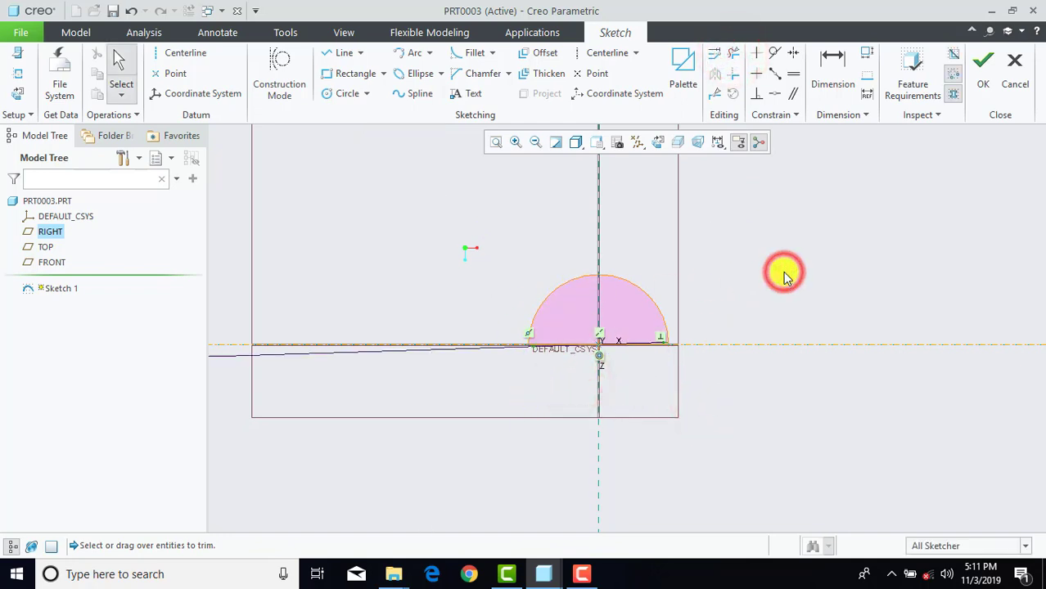
{"action": "left_click", "coordinate": [987, 78]}
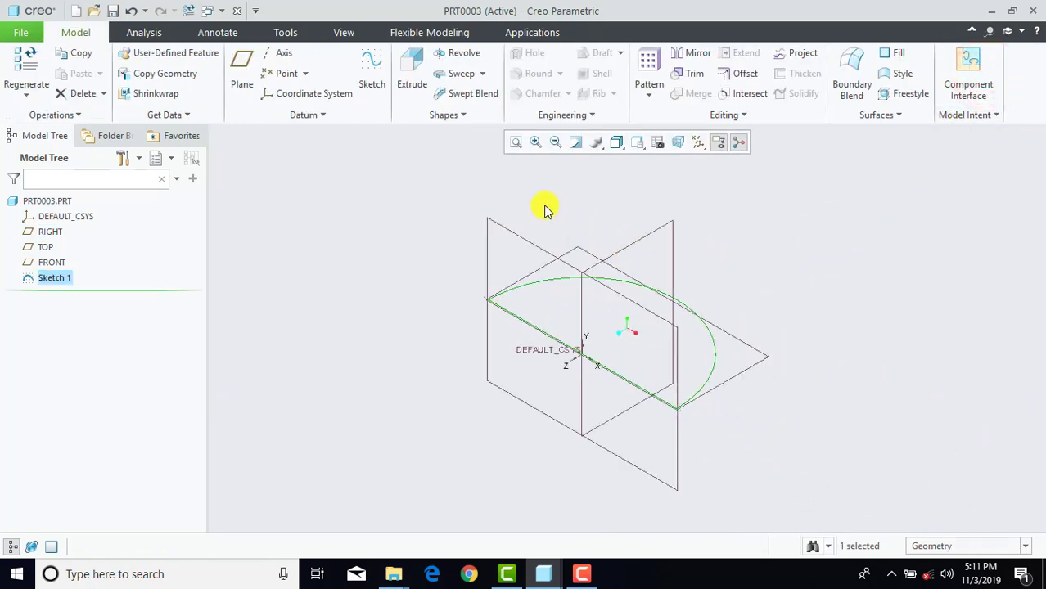
Step: Revolve the semicircle sketch 360 degrees about its centerline into a solid ball
{"action": "left_click", "coordinate": [466, 54]}
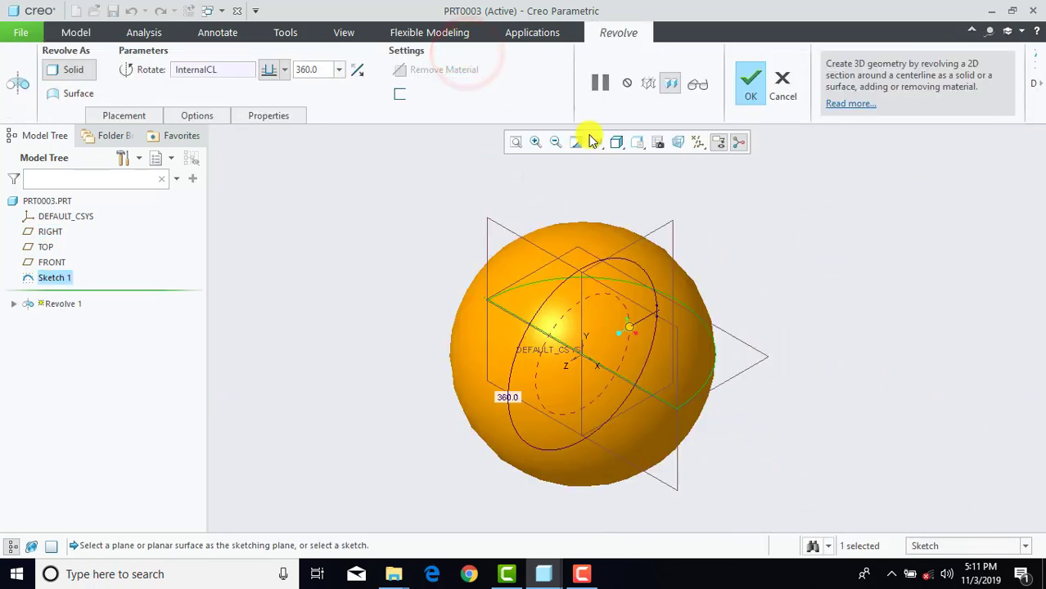
{"action": "left_click", "coordinate": [749, 84]}
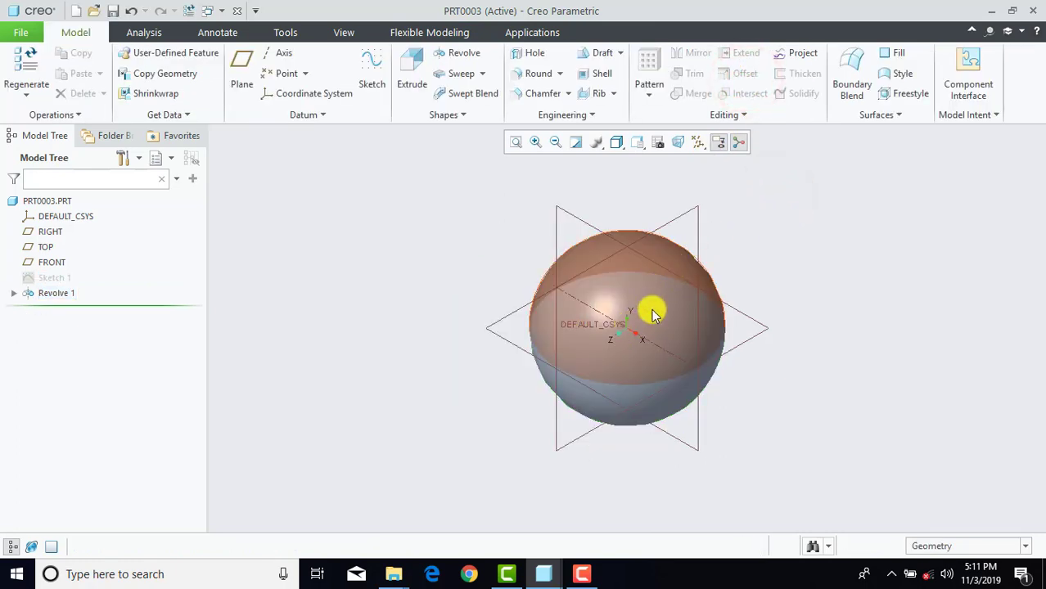
{"action": "scroll", "coordinate": [652, 309], "scroll_direction": "down", "scroll_amount": 2}
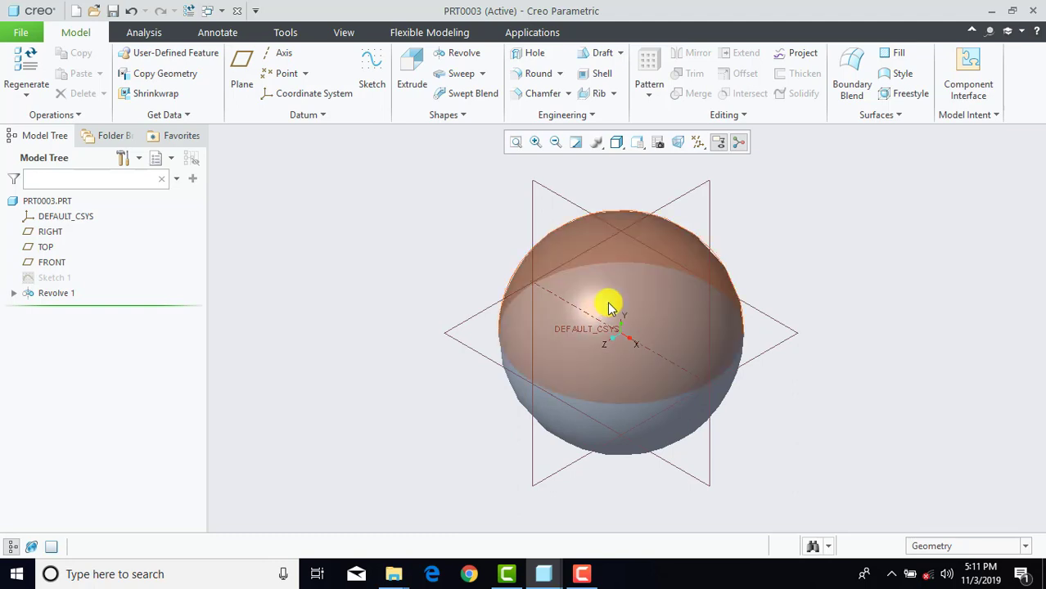
Step: Create a datum point at the center of the ball by referencing its spherical surface with the Center option
{"action": "left_click", "coordinate": [264, 77]}
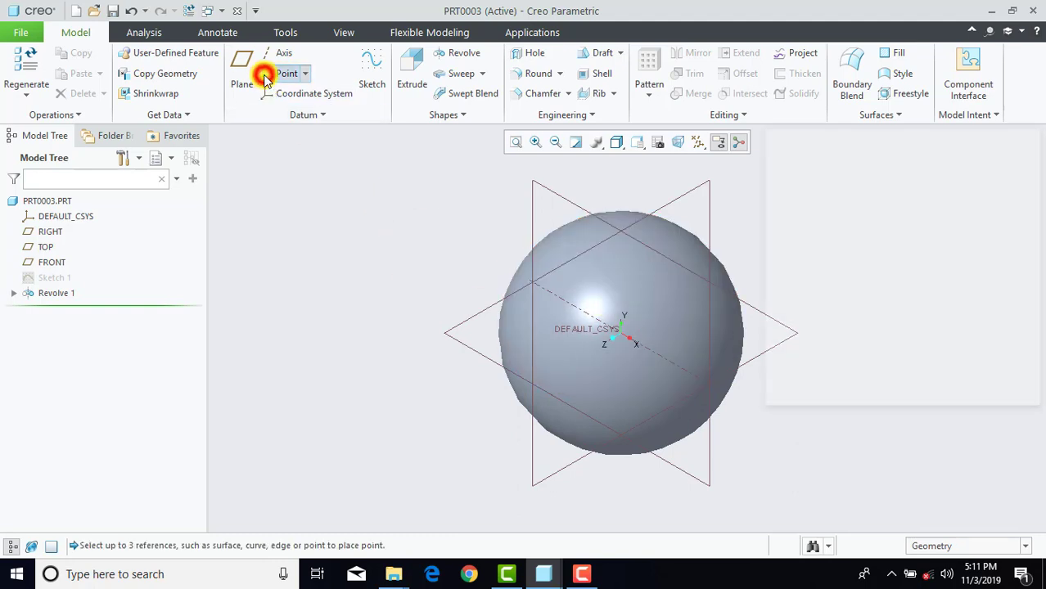
{"action": "left_click", "coordinate": [632, 287]}
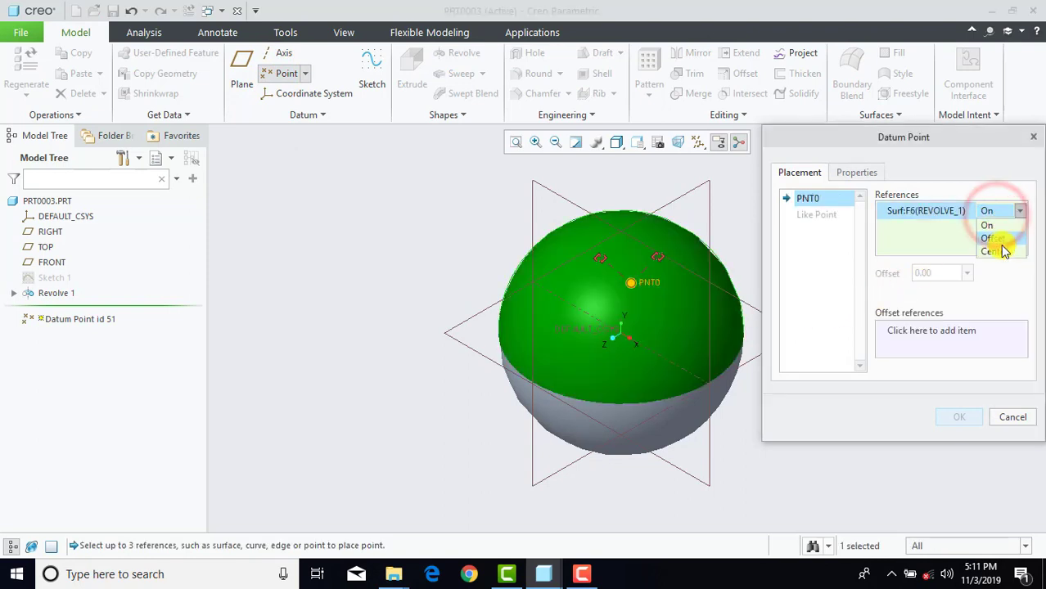
{"action": "left_click", "coordinate": [996, 250]}
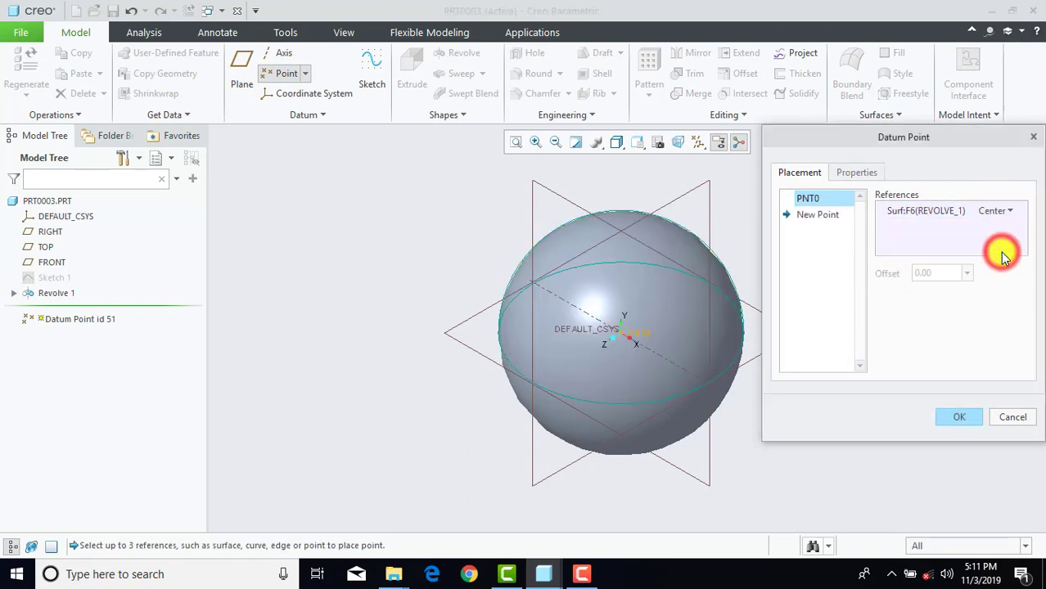
{"action": "left_click", "coordinate": [959, 416]}
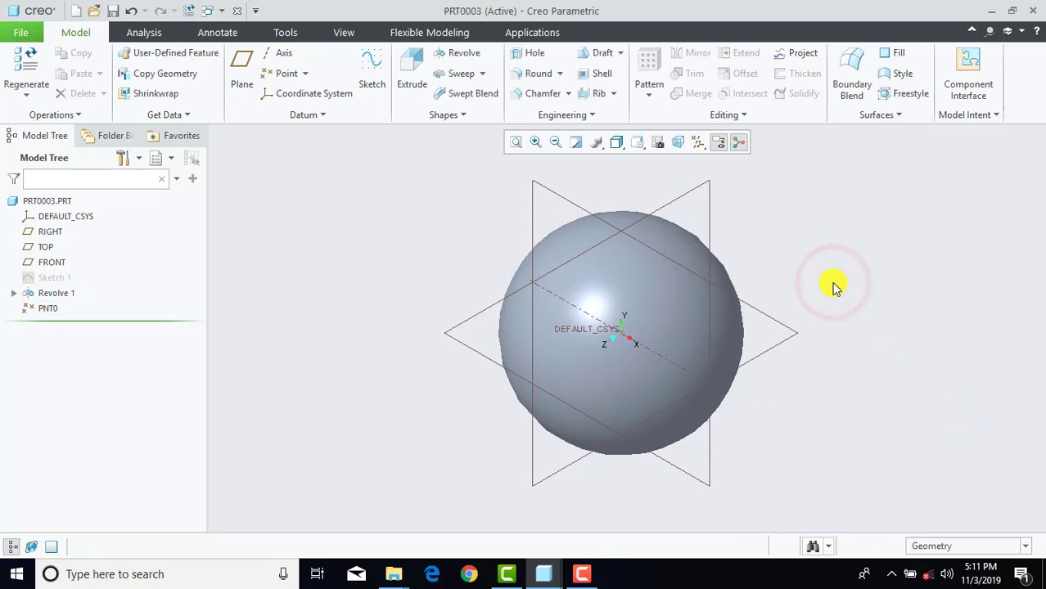
Step: Apply a light silvery-white metal appearance from the std-metals library to the whole ball part
{"action": "left_click", "coordinate": [50, 203]}
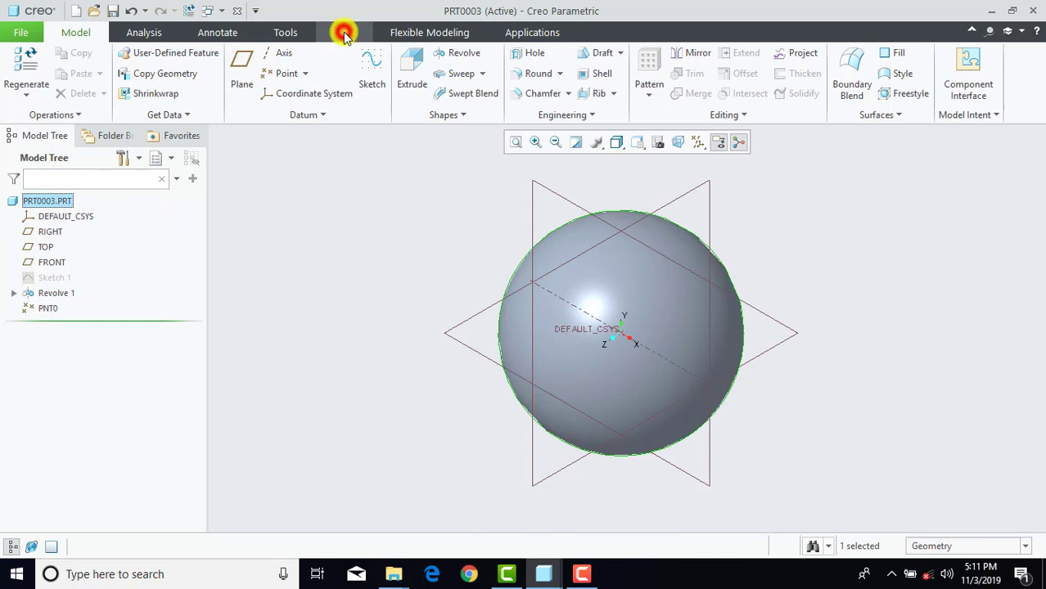
{"action": "left_click", "coordinate": [343, 33]}
{"action": "left_click", "coordinate": [157, 82]}
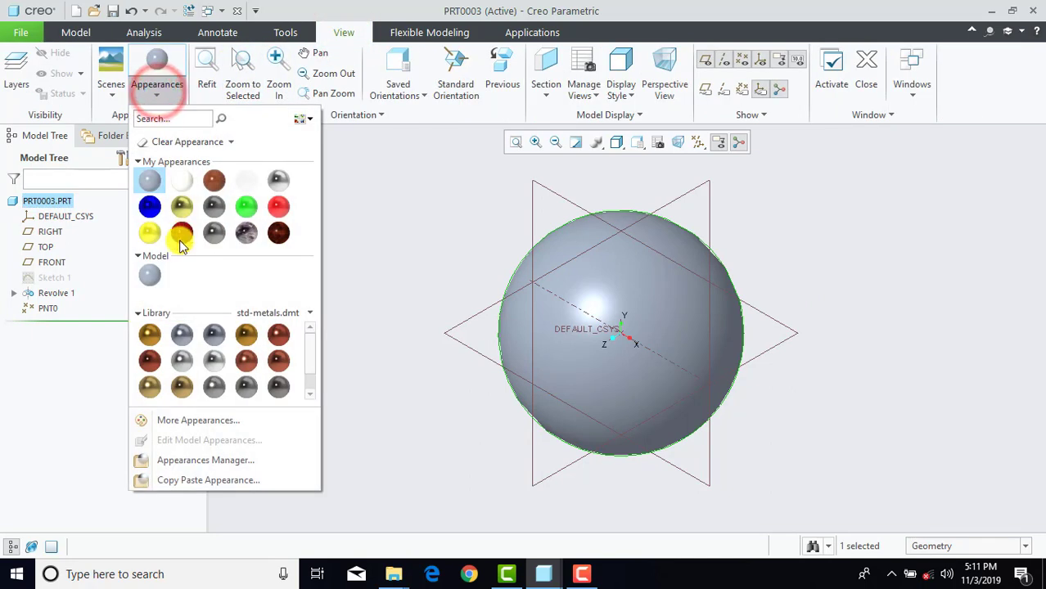
{"action": "left_click", "coordinate": [184, 362]}
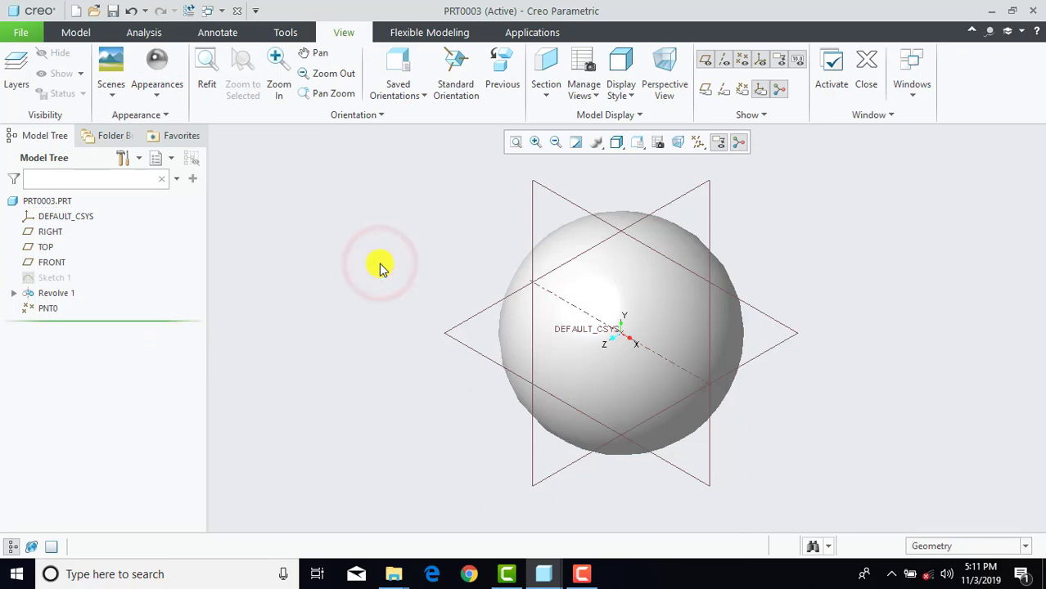
Step: Save a copy of the part as "ball" in the ball bearing folder
{"action": "left_click", "coordinate": [18, 33]}
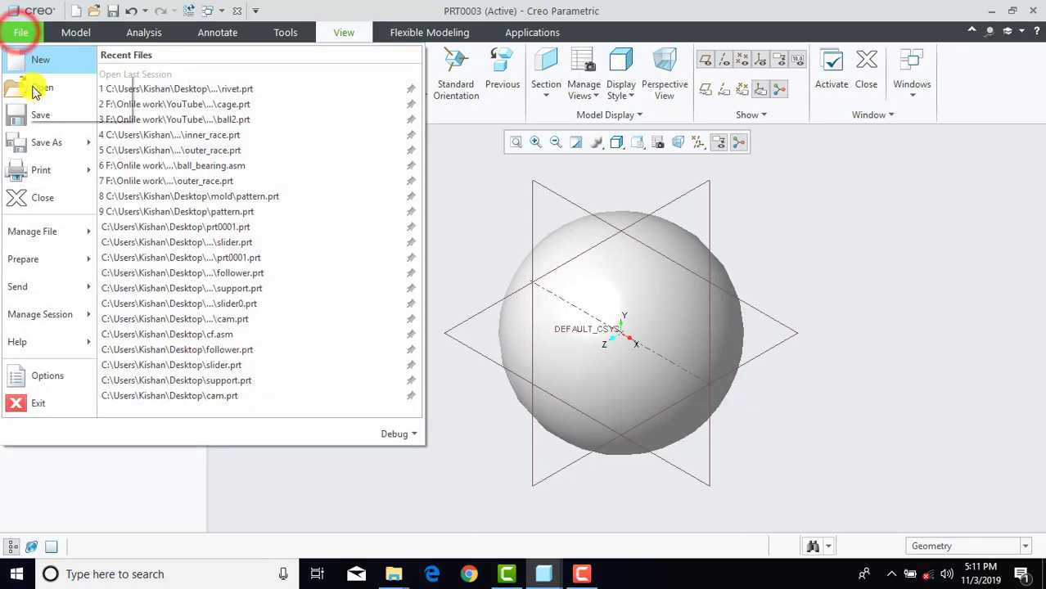
{"action": "left_click", "coordinate": [41, 143]}
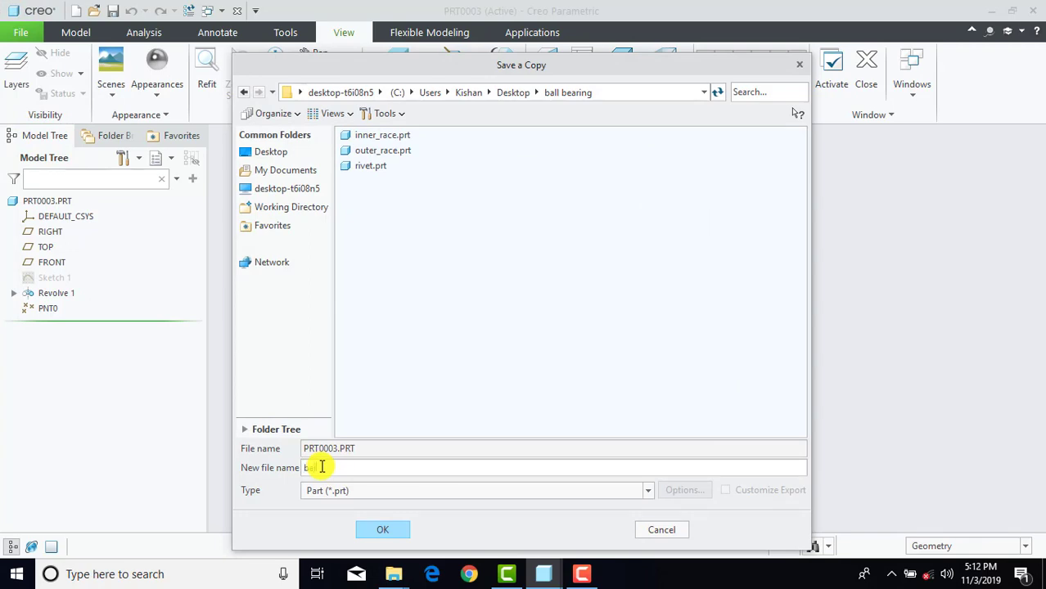
{"action": "left_click", "coordinate": [383, 529]}
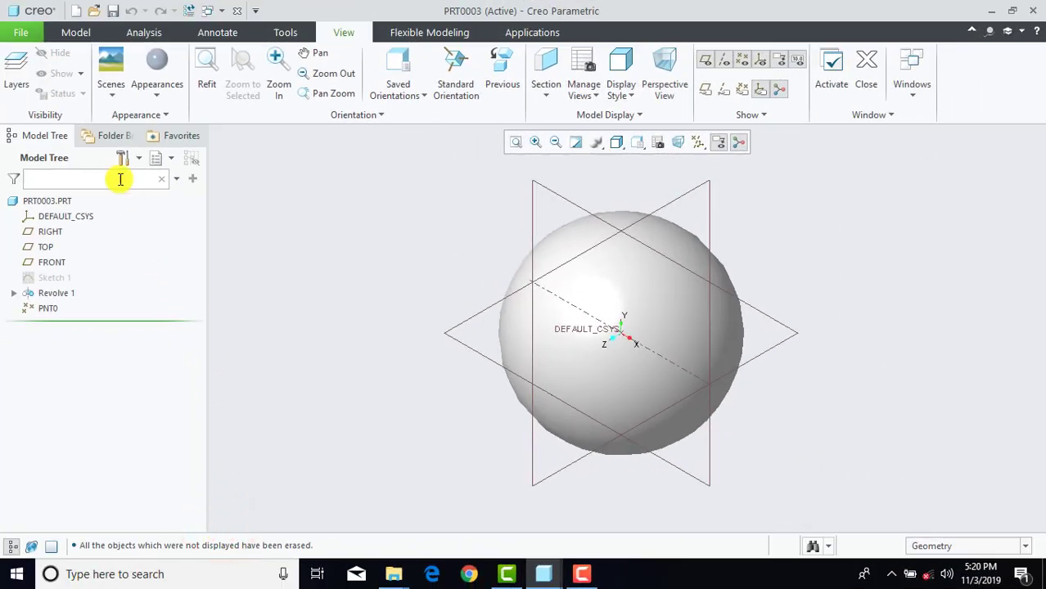
Step: Create a new solid part from the solid_part_mmks template instead of the default one
{"action": "left_click", "coordinate": [20, 32]}
{"action": "left_click", "coordinate": [39, 64]}
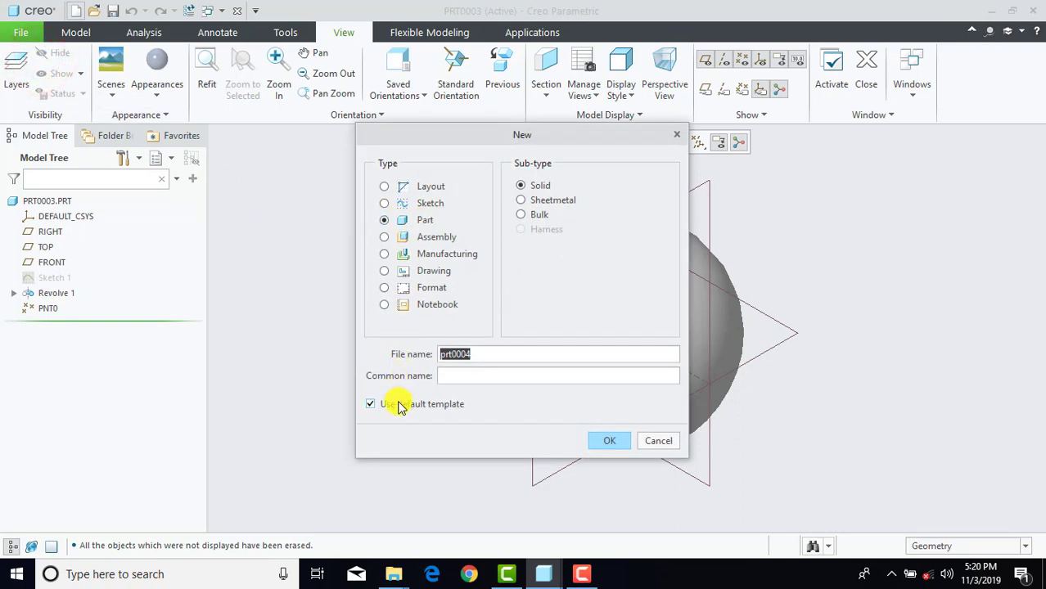
{"action": "left_click", "coordinate": [600, 441]}
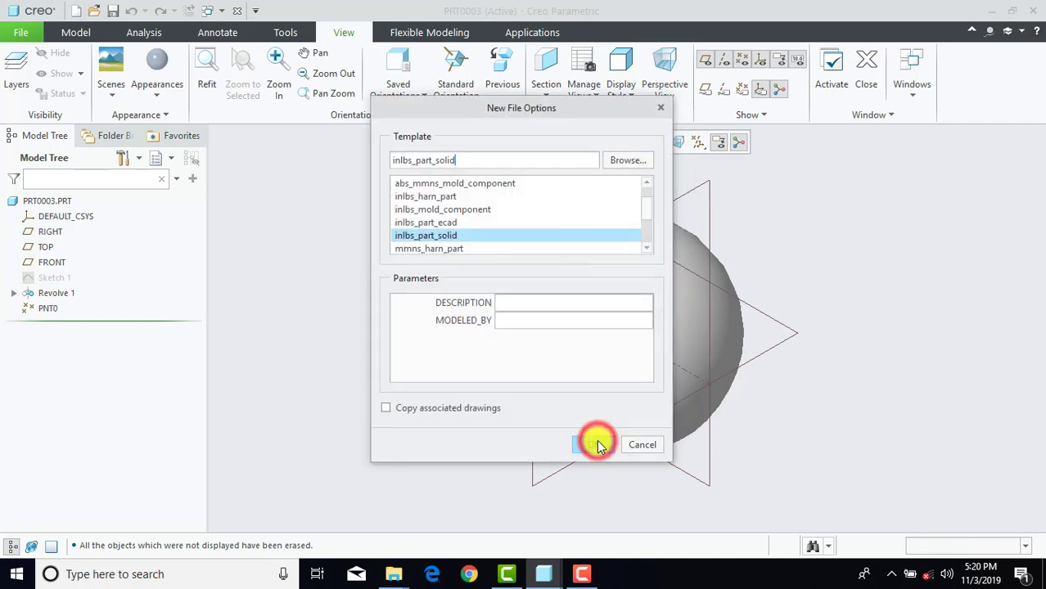
{"action": "left_click_drag", "start_coordinate": [647, 202], "coordinate": [648, 243]}
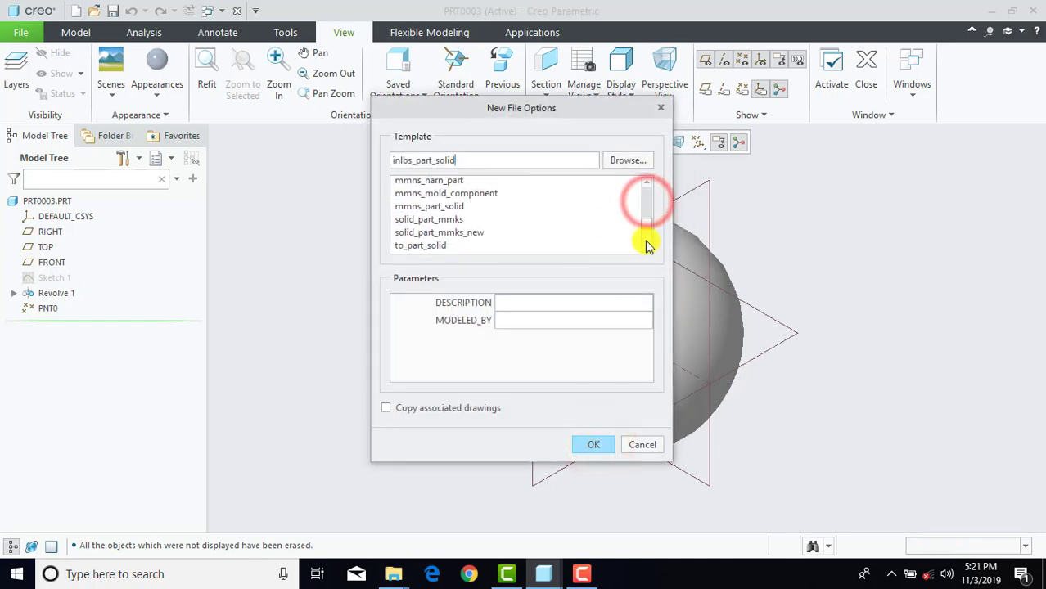
{"action": "left_click", "coordinate": [449, 222]}
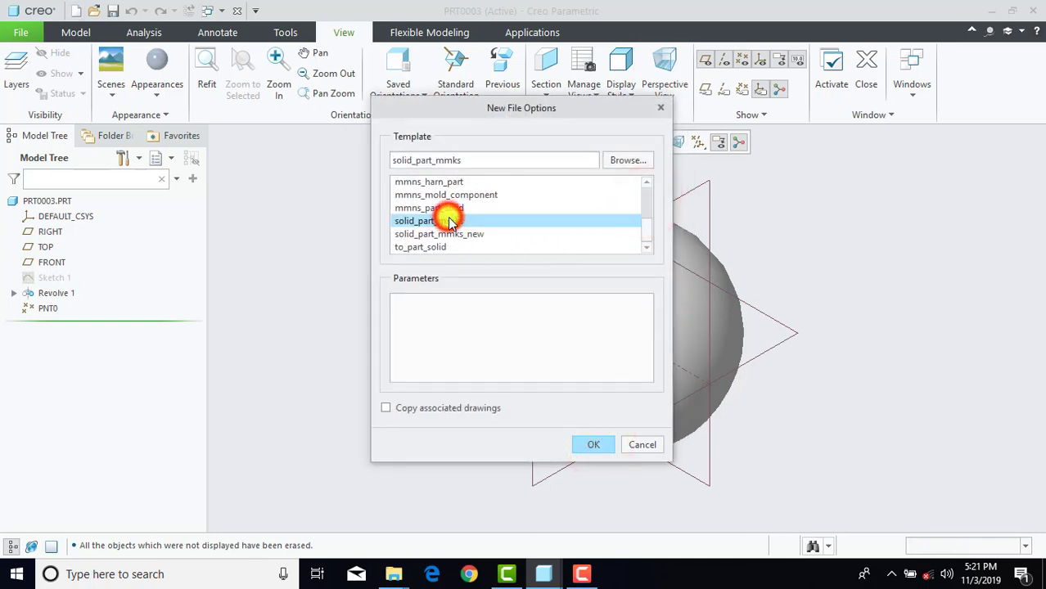
{"action": "left_click", "coordinate": [593, 445]}
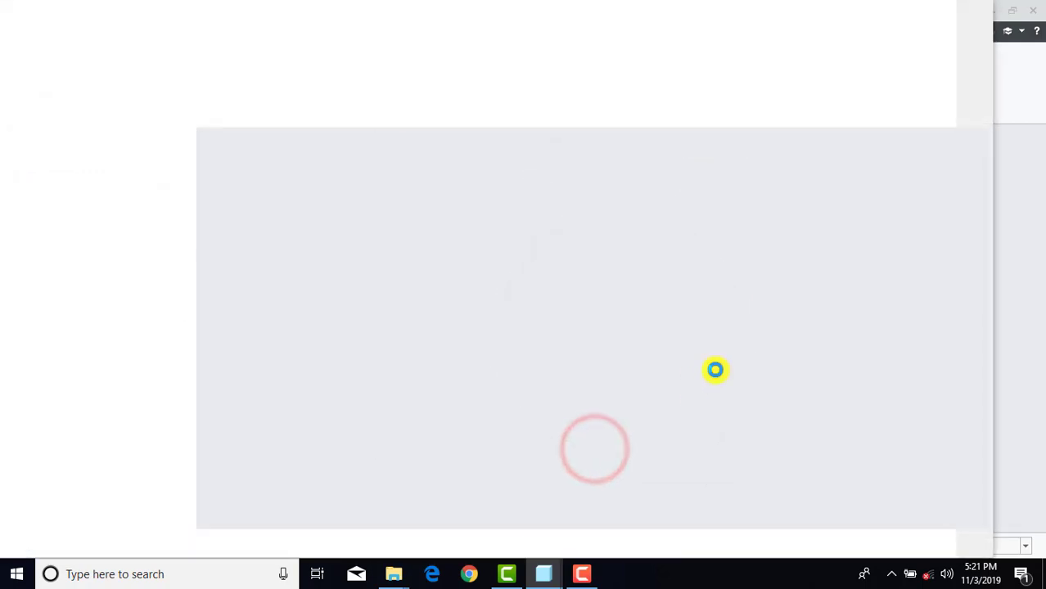
{"action": "left_click", "coordinate": [875, 222]}
{"action": "left_click", "coordinate": [958, 14]}
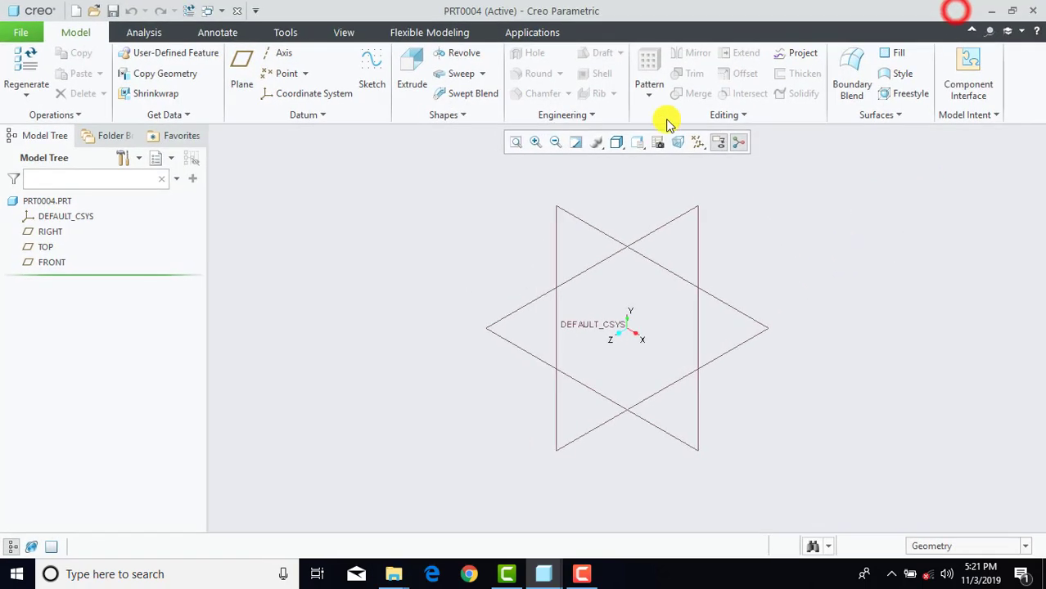
Step: Start a sketch on the TOP datum plane and orient the view parallel to the screen
{"action": "left_click", "coordinate": [370, 74]}
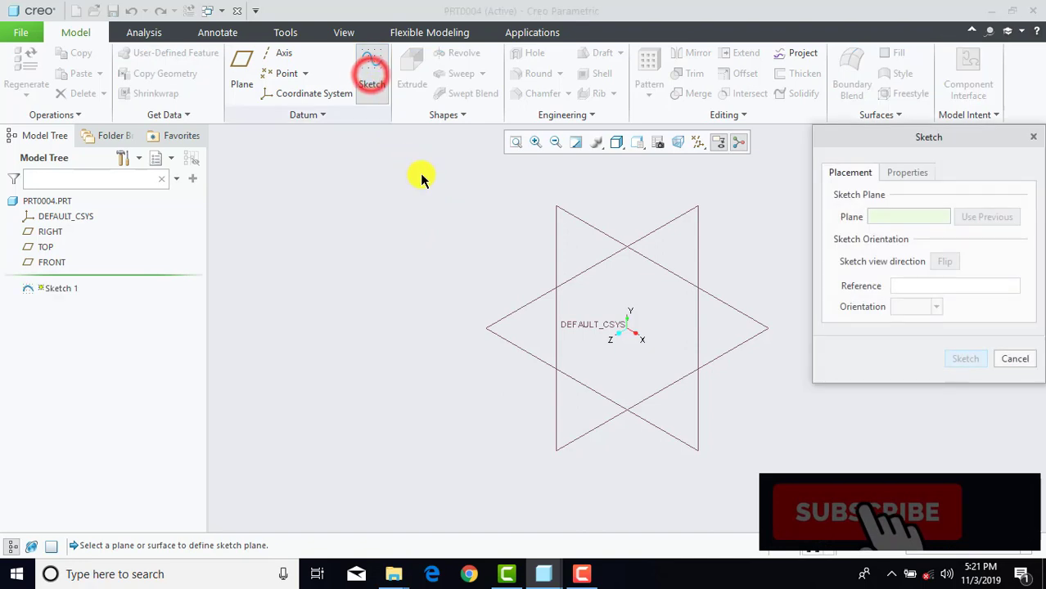
{"action": "left_click", "coordinate": [497, 325]}
{"action": "left_click", "coordinate": [959, 357]}
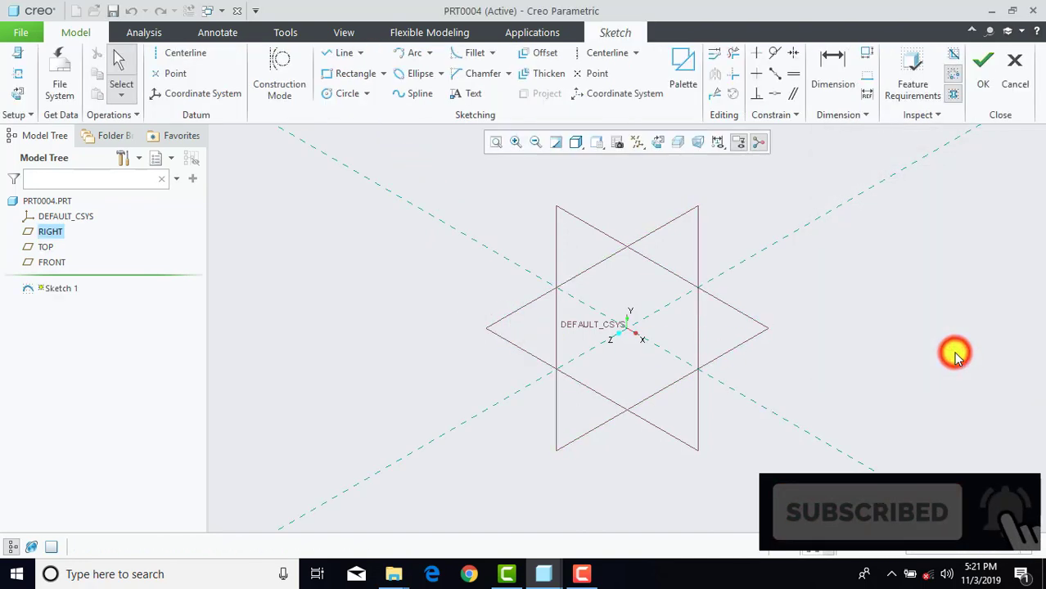
{"action": "left_click", "coordinate": [657, 141]}
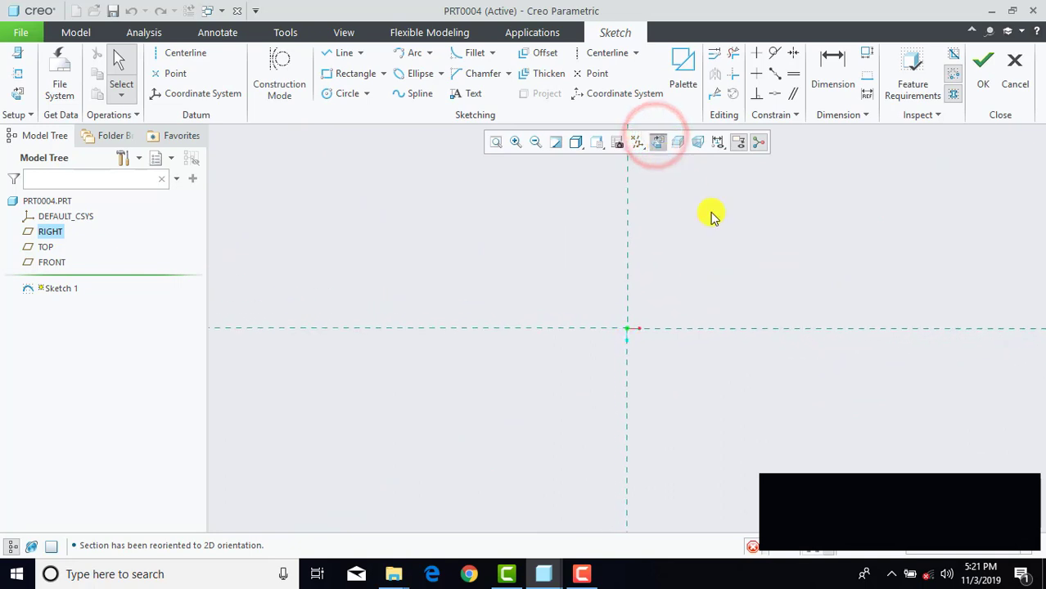
{"action": "left_click", "coordinate": [726, 240]}
{"action": "scroll", "coordinate": [659, 360], "scroll_direction": "down", "scroll_amount": 3}
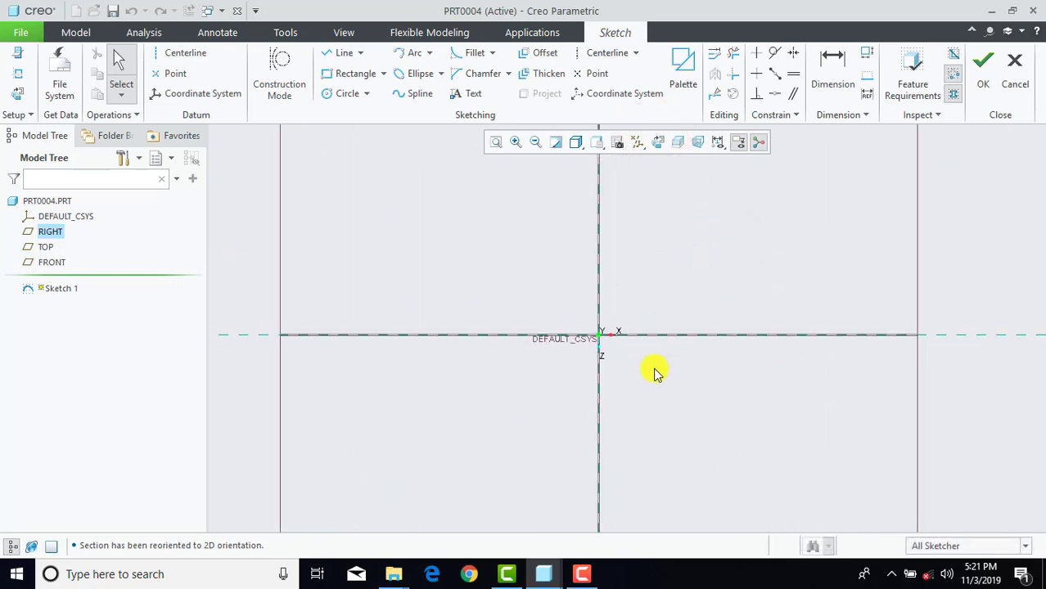
Step: Add a horizontal datum centerline along the horizontal reference through the sketch origin
{"action": "left_click", "coordinate": [183, 57]}
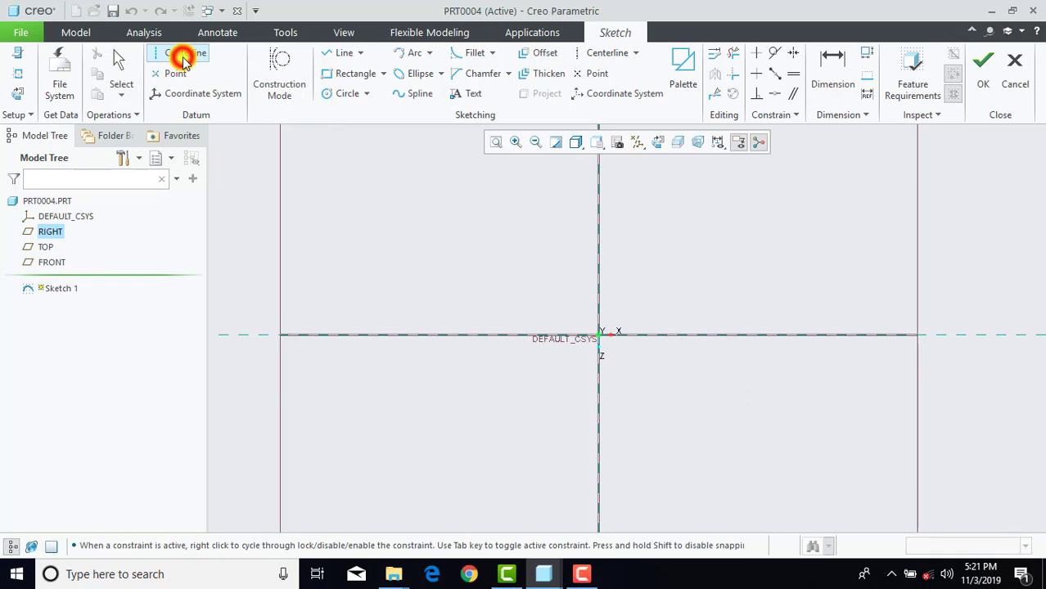
{"action": "left_click", "coordinate": [526, 341]}
{"action": "left_click", "coordinate": [547, 335]}
{"action": "middle_click", "coordinate": [551, 334]}
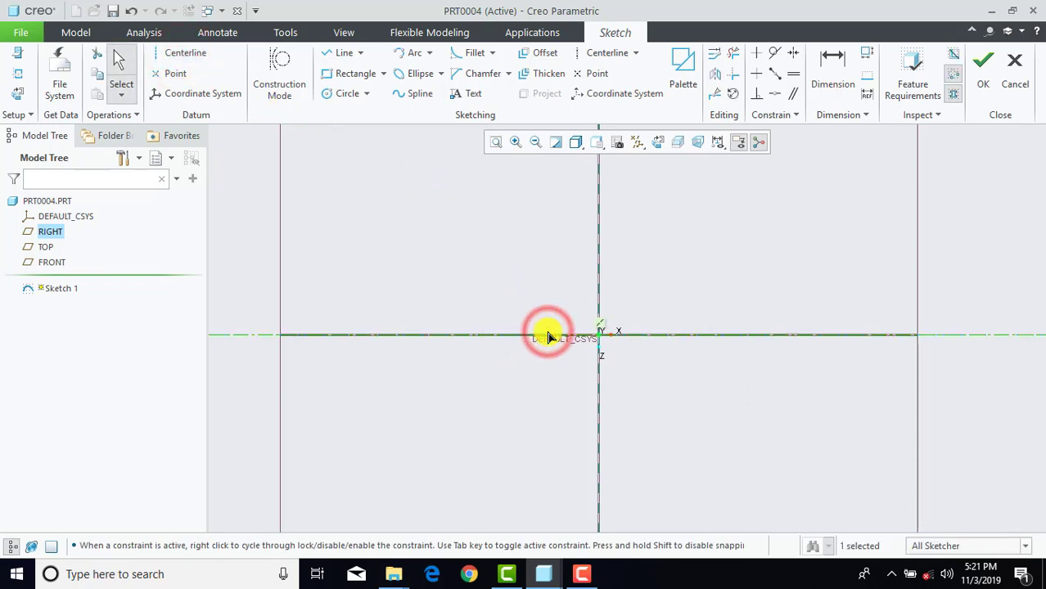
Step: Sketch two concentric circles, about 44 mm and 77 mm in diameter, on the horizontal centerline about 69 mm to the right of the origin
{"action": "left_click", "coordinate": [332, 92]}
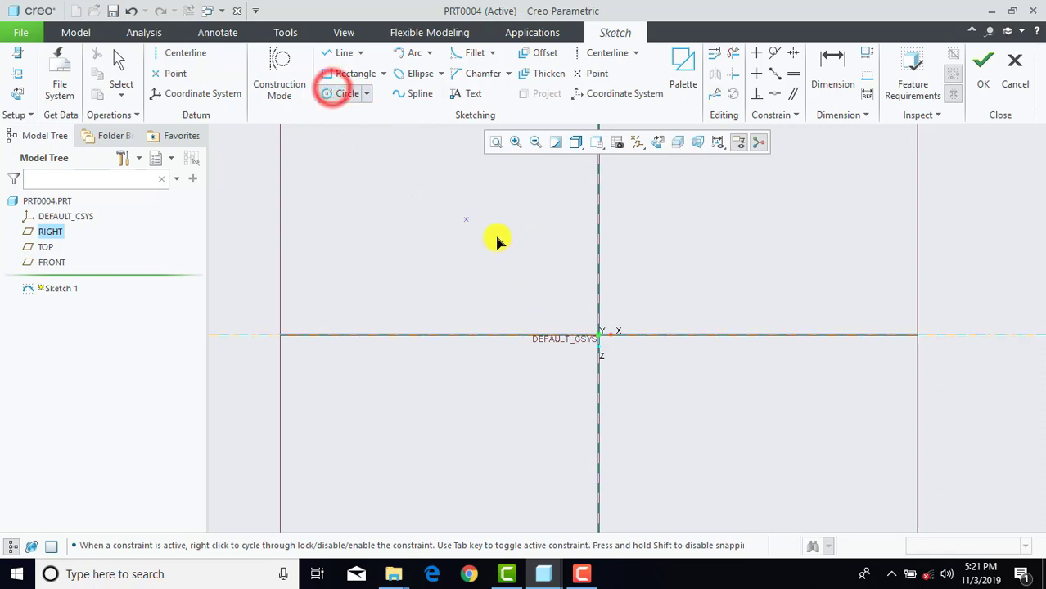
{"action": "left_click", "coordinate": [686, 337]}
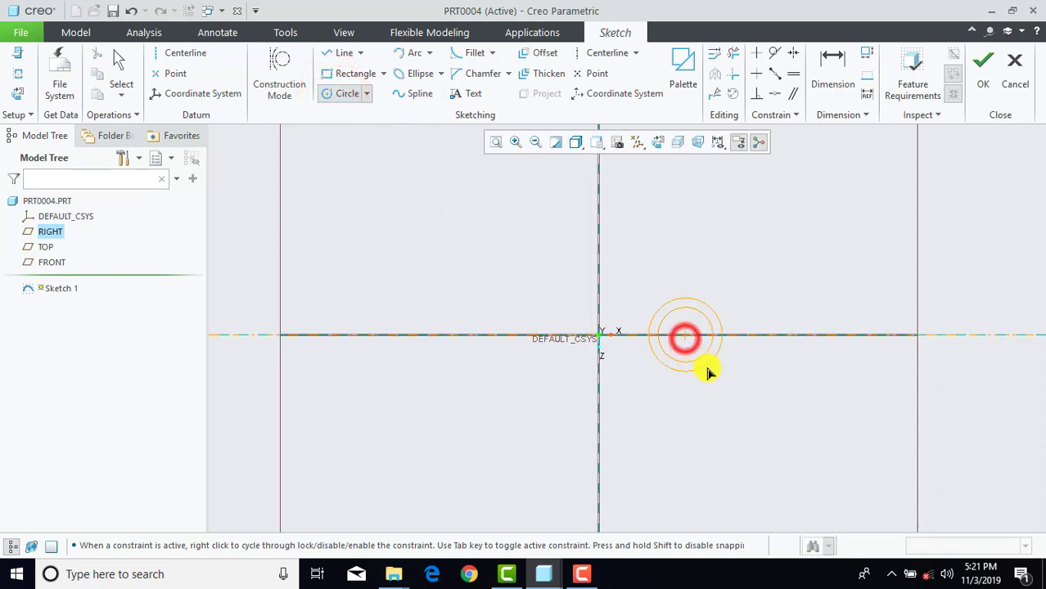
{"action": "left_click", "coordinate": [712, 374]}
{"action": "middle_click", "coordinate": [712, 374]}
{"action": "left_click", "coordinate": [733, 242]}
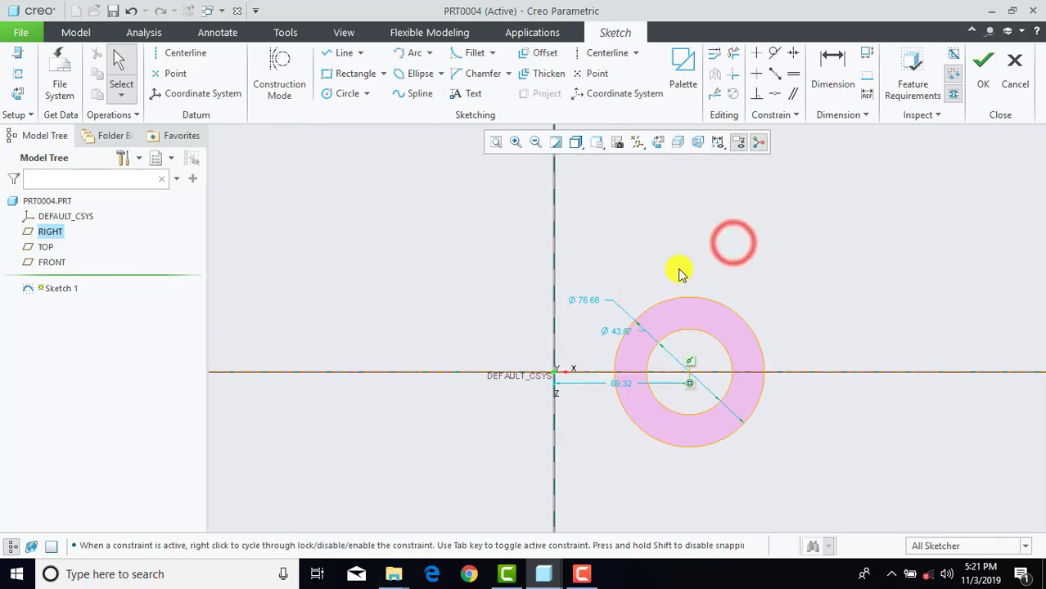
Step: Set the inner circle's diameter to 15 mm and the outer circle's diameter to 18 mm
{"action": "double_click", "coordinate": [620, 336]}
{"action": "type", "text": "15"}
{"action": "key", "text": "Return"}
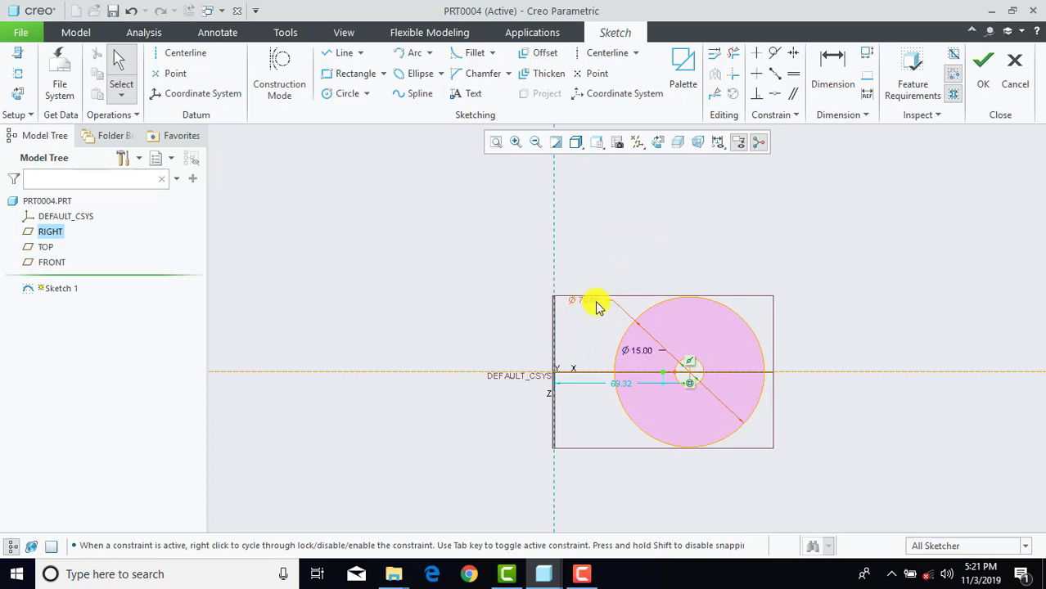
{"action": "double_click", "coordinate": [596, 304]}
{"action": "type", "text": "18"}
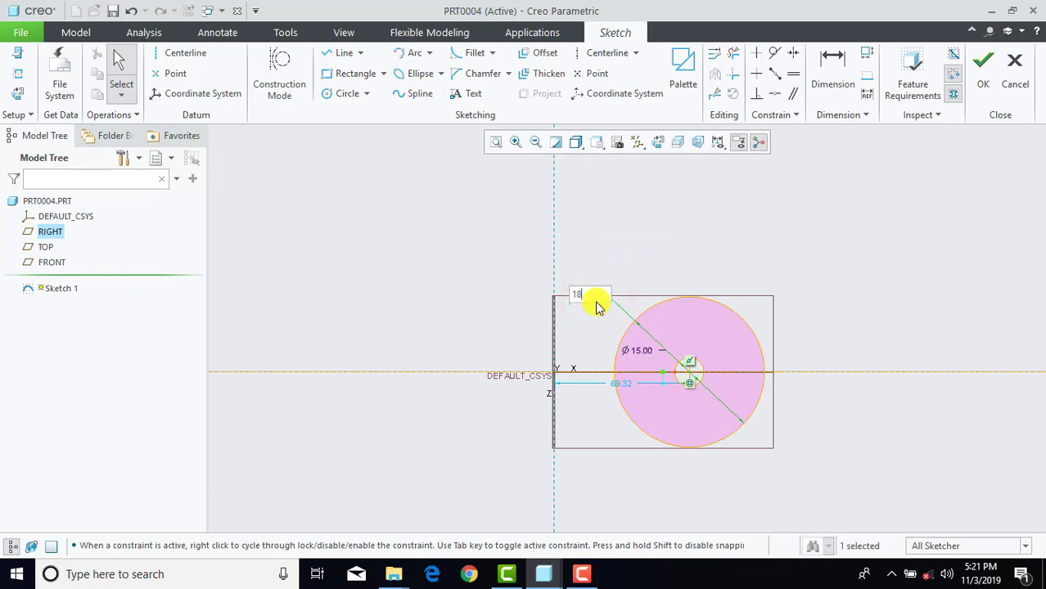
{"action": "key", "text": "Return"}
Step: Set the distance from the vertical reference to the circles' center to 32.5 mm
{"action": "scroll", "coordinate": [602, 385], "scroll_direction": "up", "scroll_amount": 3}
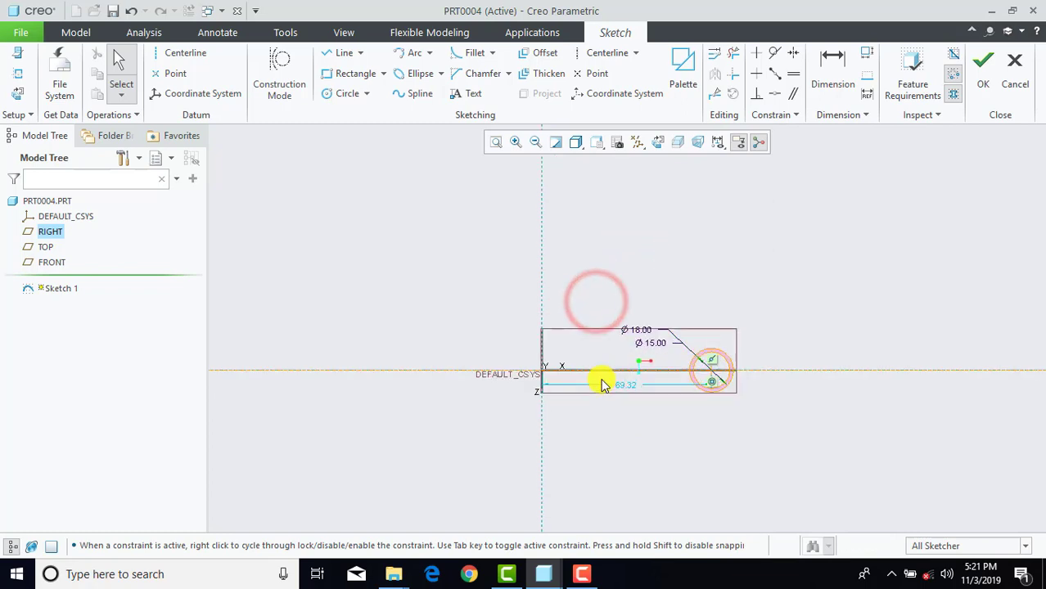
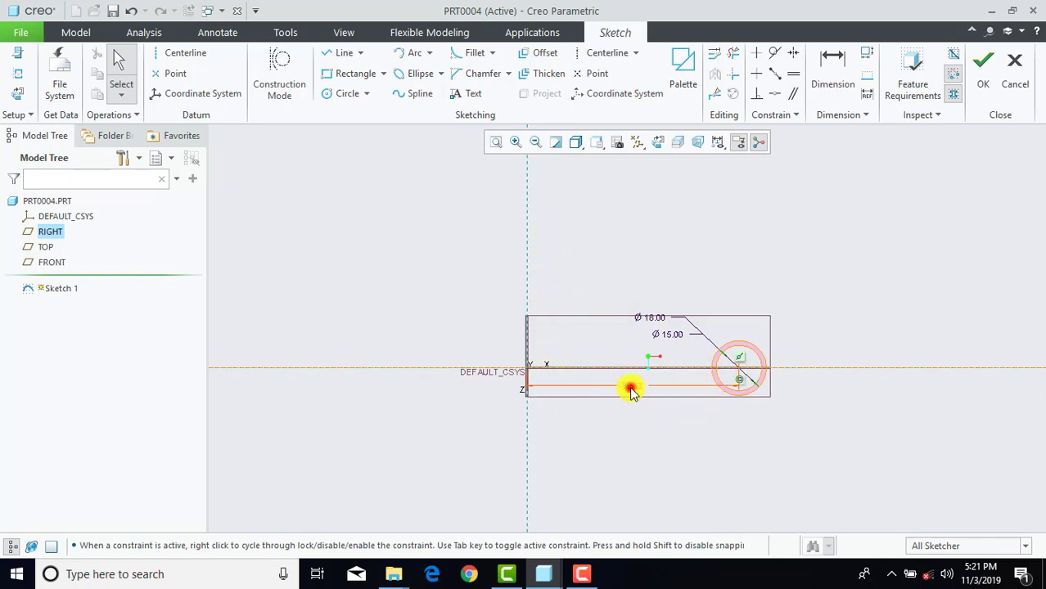
{"action": "type", "text": "32"}
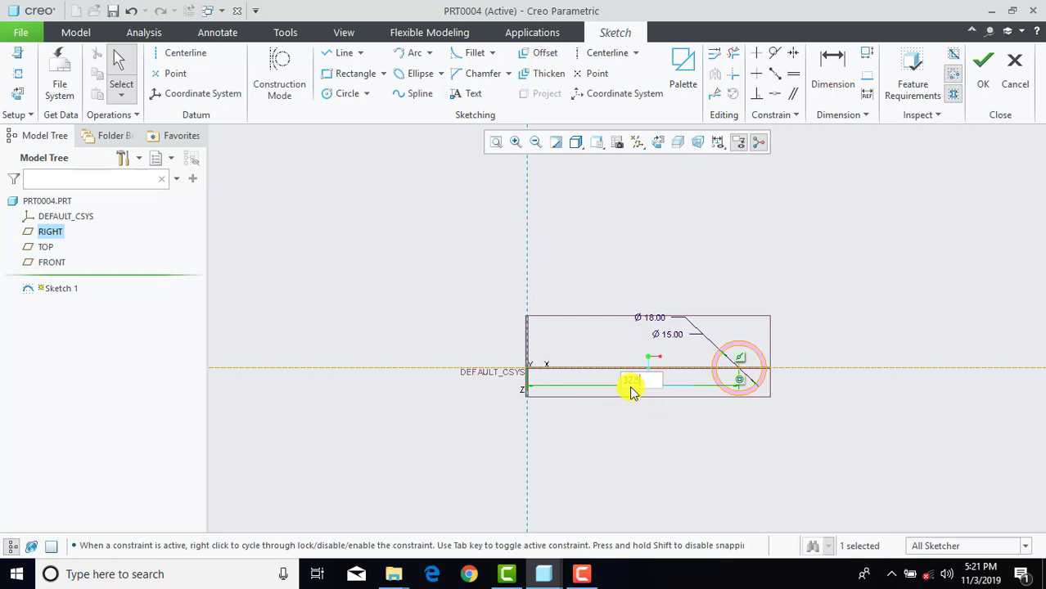
{"action": "type", "text": ".5"}
{"action": "key", "text": "Return"}
Step: Draw a horizontal line along the centerline across both concentric circles, spanning the outer circle's full diameter
{"action": "scroll", "coordinate": [629, 369], "scroll_direction": "up", "scroll_amount": 4}
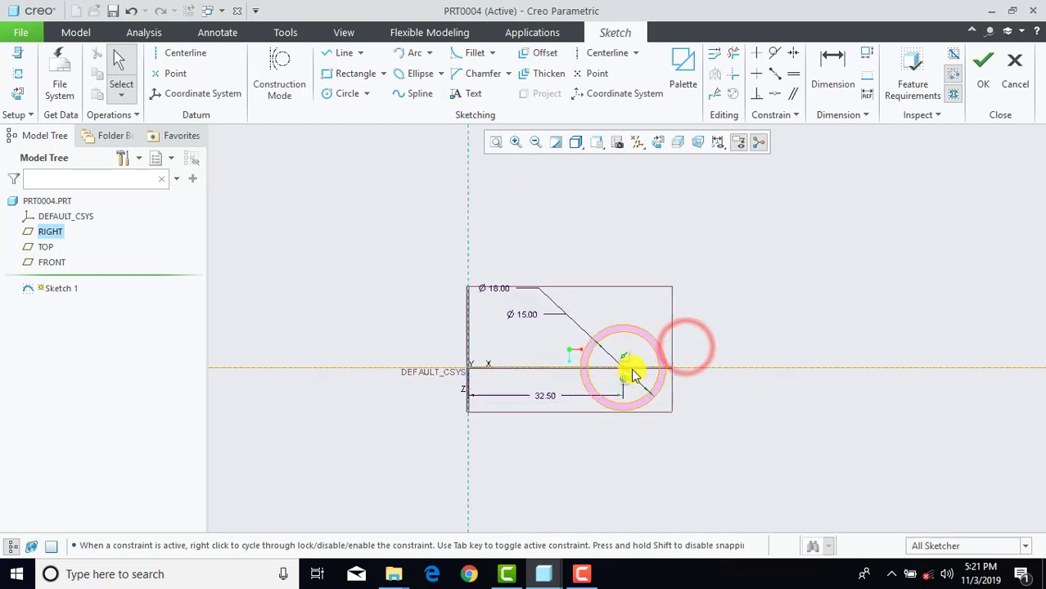
{"action": "left_click", "coordinate": [337, 52]}
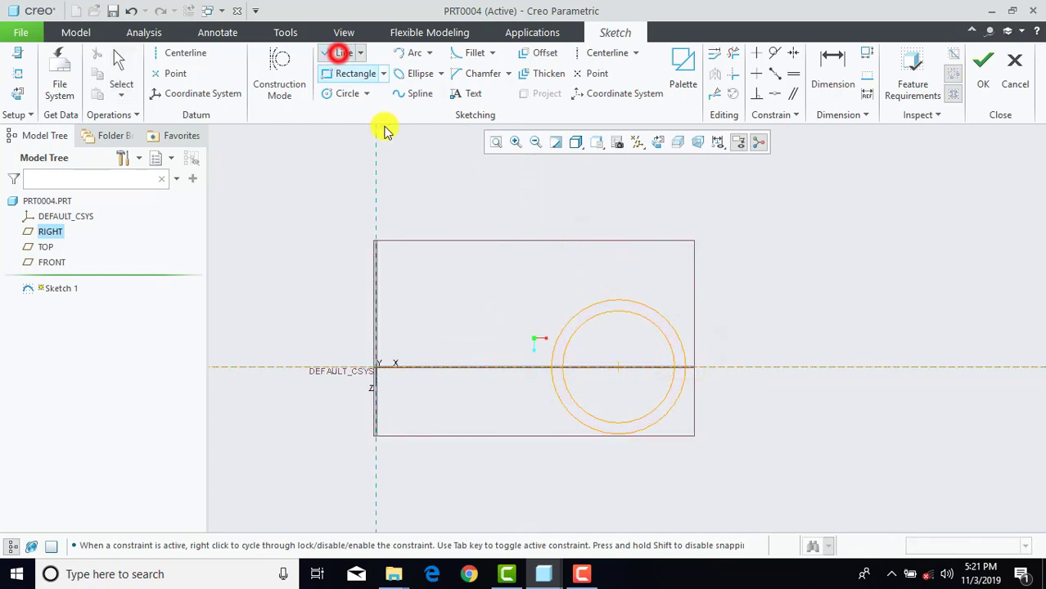
{"action": "scroll", "coordinate": [538, 328], "scroll_direction": "up", "scroll_amount": 2}
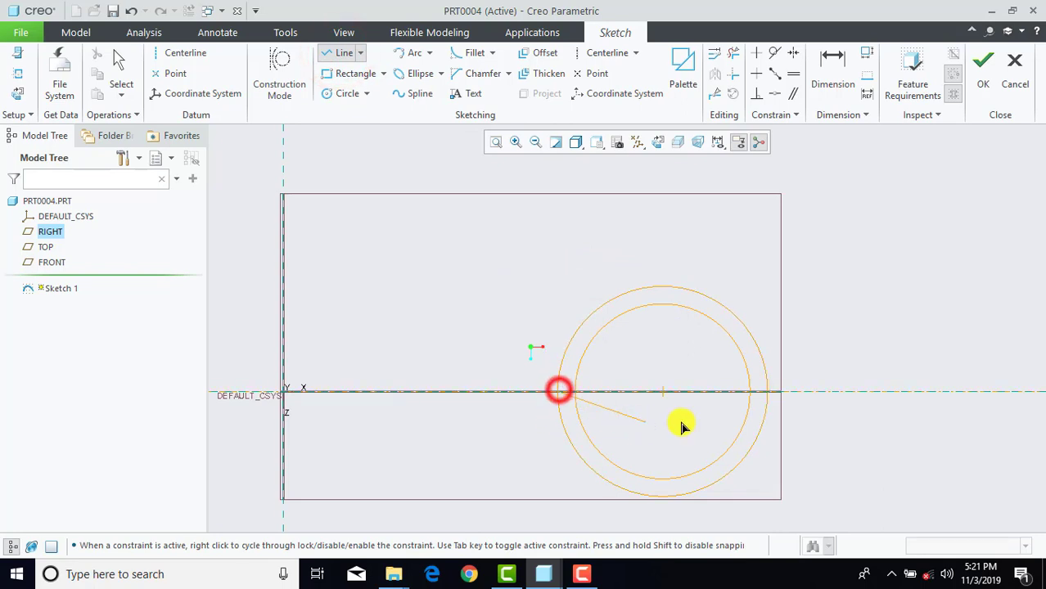
{"action": "left_click", "coordinate": [767, 393]}
{"action": "middle_click", "coordinate": [768, 392]}
{"action": "left_click", "coordinate": [829, 329]}
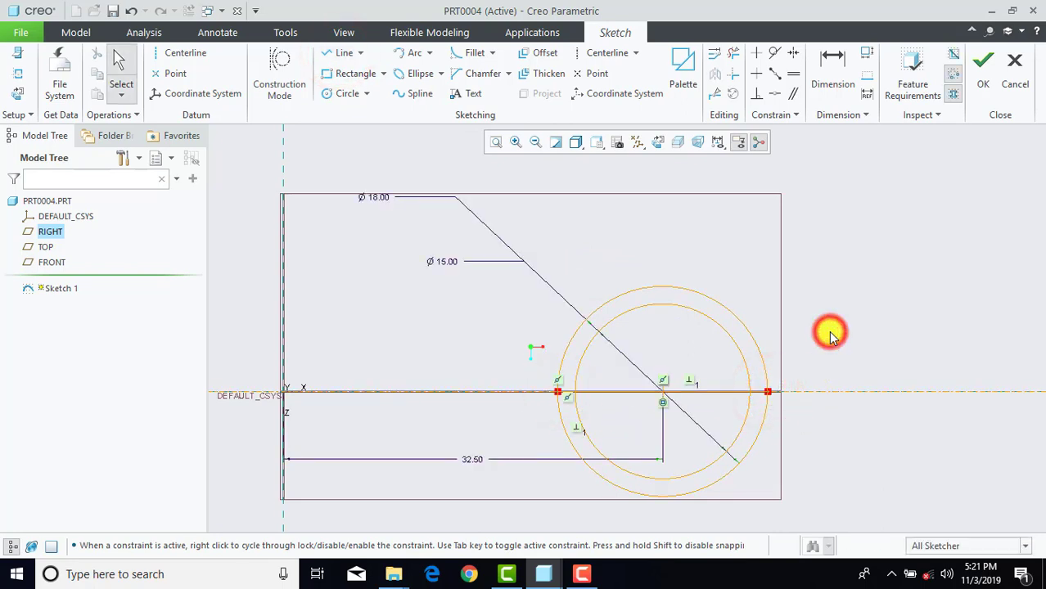
Step: Trim away the lower halves of both circles and the line inside the inner circle, and finish the half-ring sketch
{"action": "left_click", "coordinate": [734, 55]}
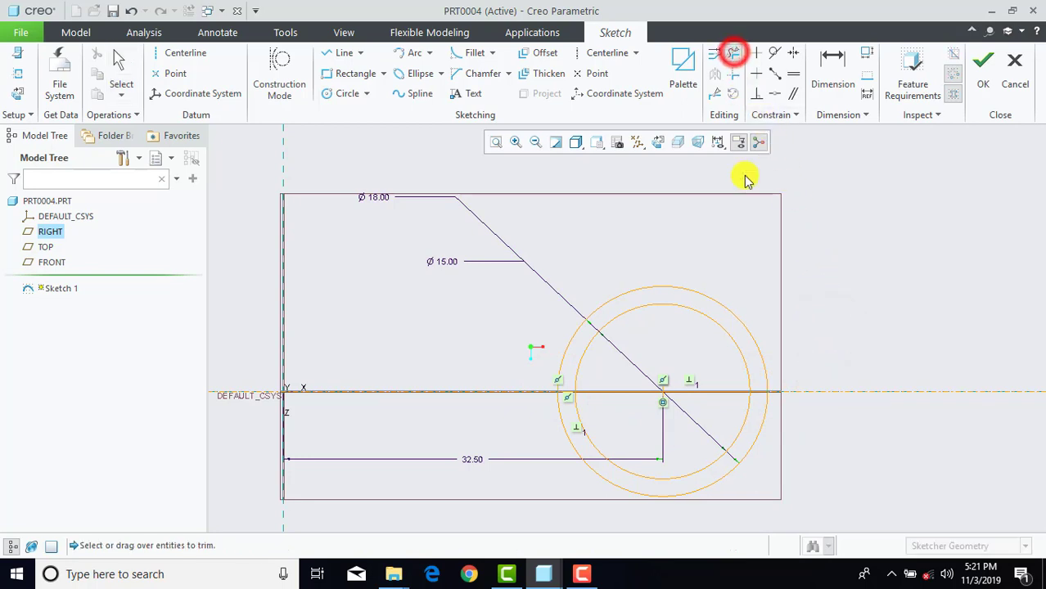
{"action": "mouse_move", "coordinate": [782, 487]}
{"action": "left_mouse_down"}
{"action": "mouse_move", "coordinate": [705, 420]}
{"action": "mouse_move", "coordinate": [685, 379]}
{"action": "left_mouse_up"}
{"action": "middle_click", "coordinate": [858, 277]}
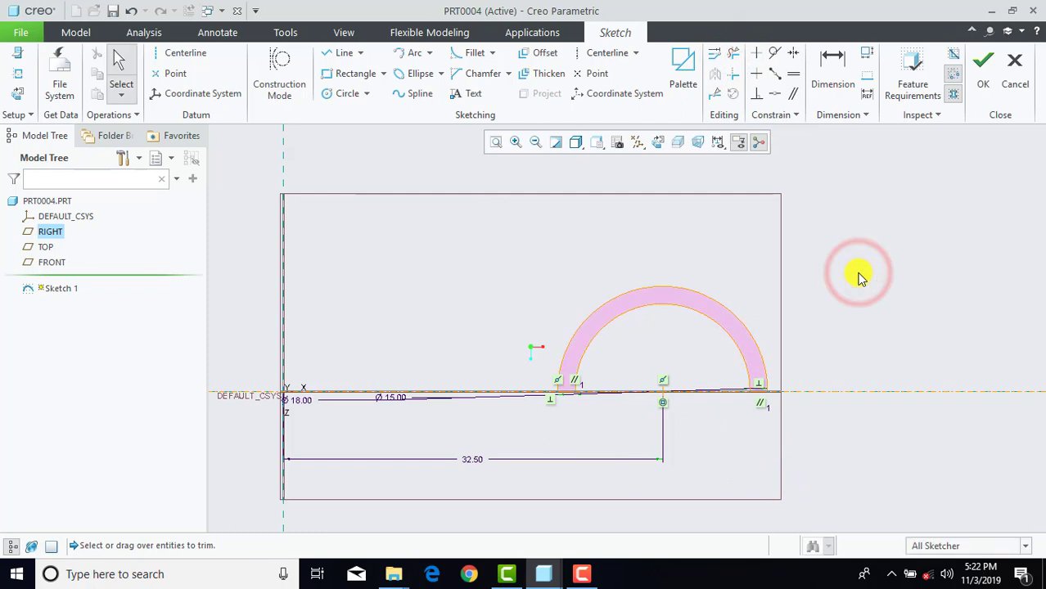
{"action": "scroll", "coordinate": [858, 277], "scroll_direction": "up", "scroll_amount": 1}
{"action": "scroll", "coordinate": [697, 340], "scroll_direction": "down", "scroll_amount": 1}
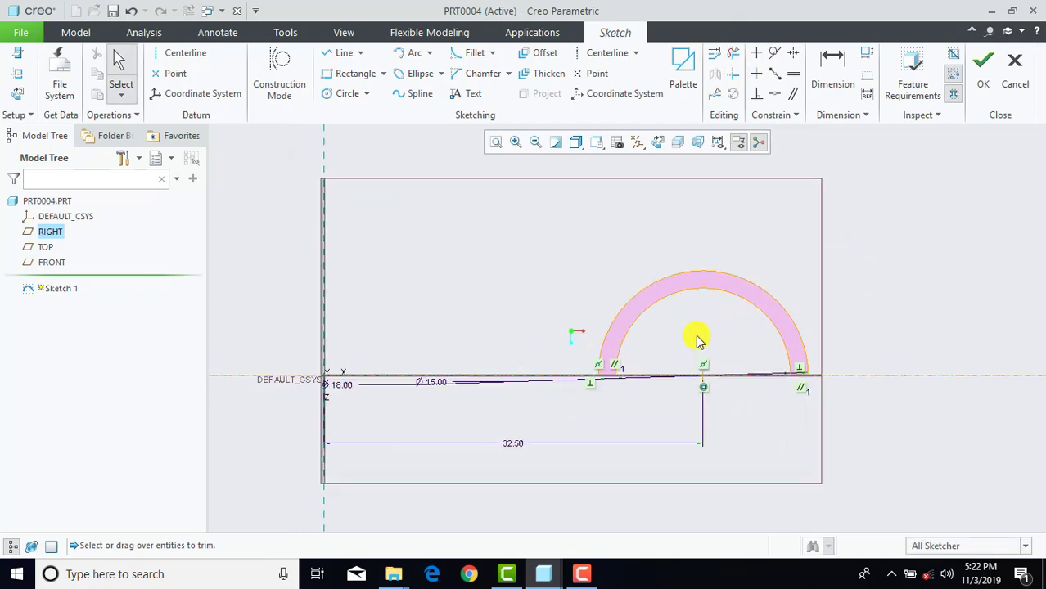
{"action": "left_click", "coordinate": [979, 72]}
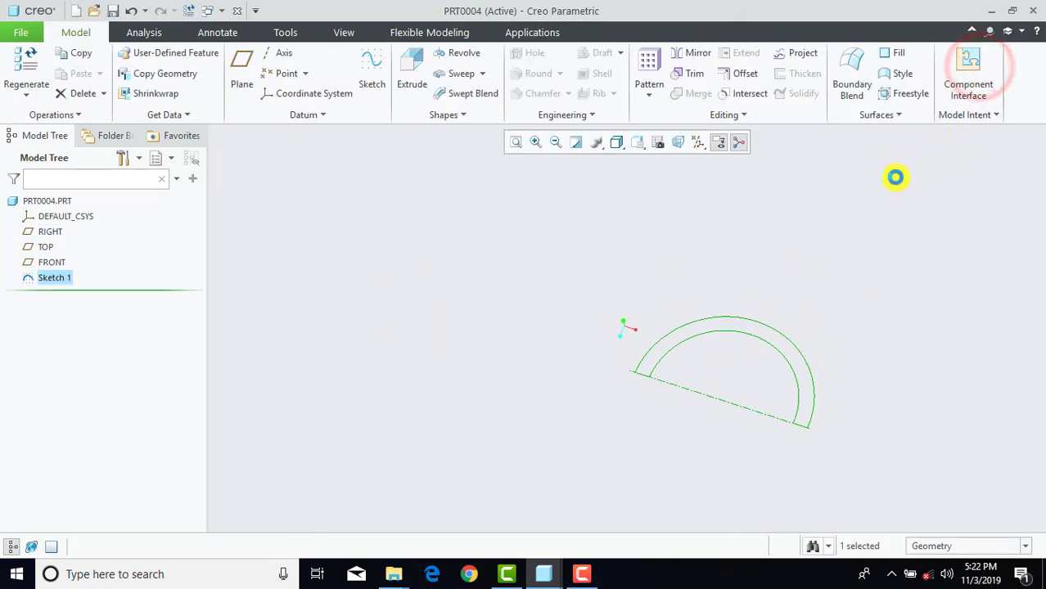
Step: Revolve the half-ring sketch 180° about its internal centerline as a solid
{"action": "left_click", "coordinate": [464, 52]}
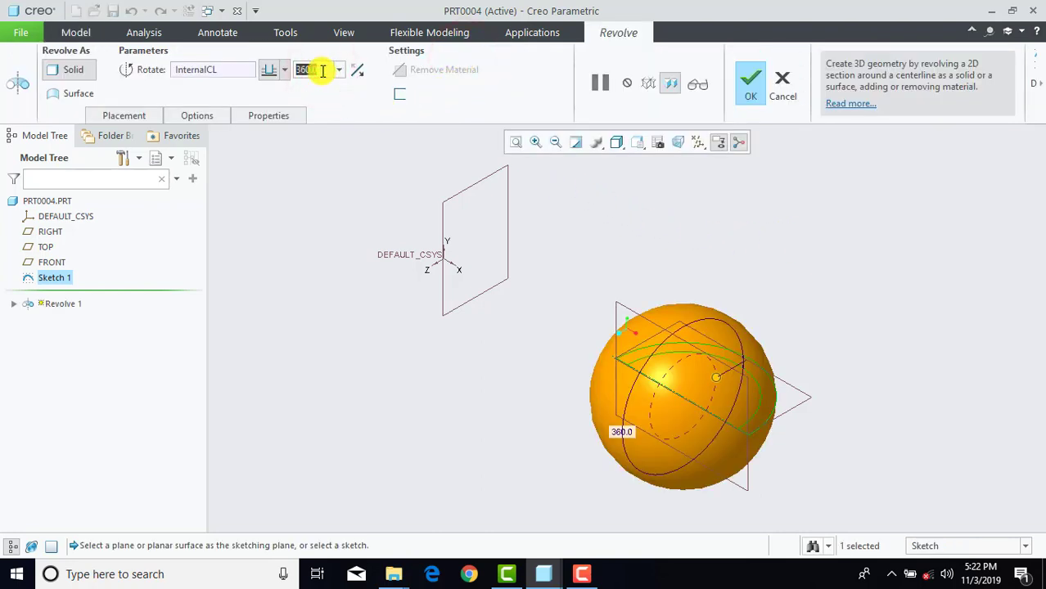
{"action": "type", "text": "180"}
{"action": "key", "text": "Return"}
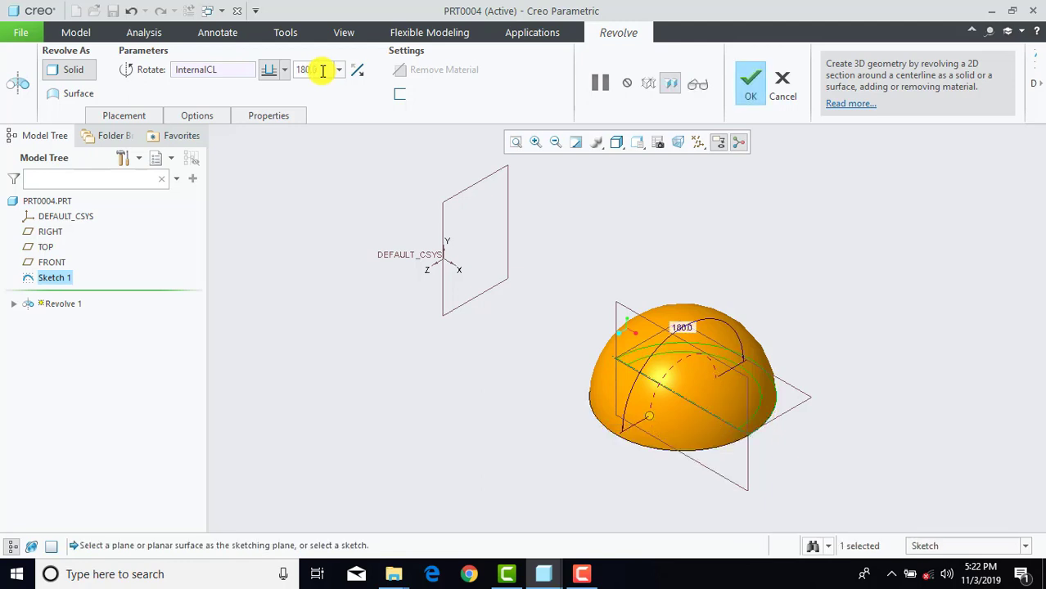
{"action": "left_click", "coordinate": [750, 81]}
{"action": "left_click", "coordinate": [679, 218]}
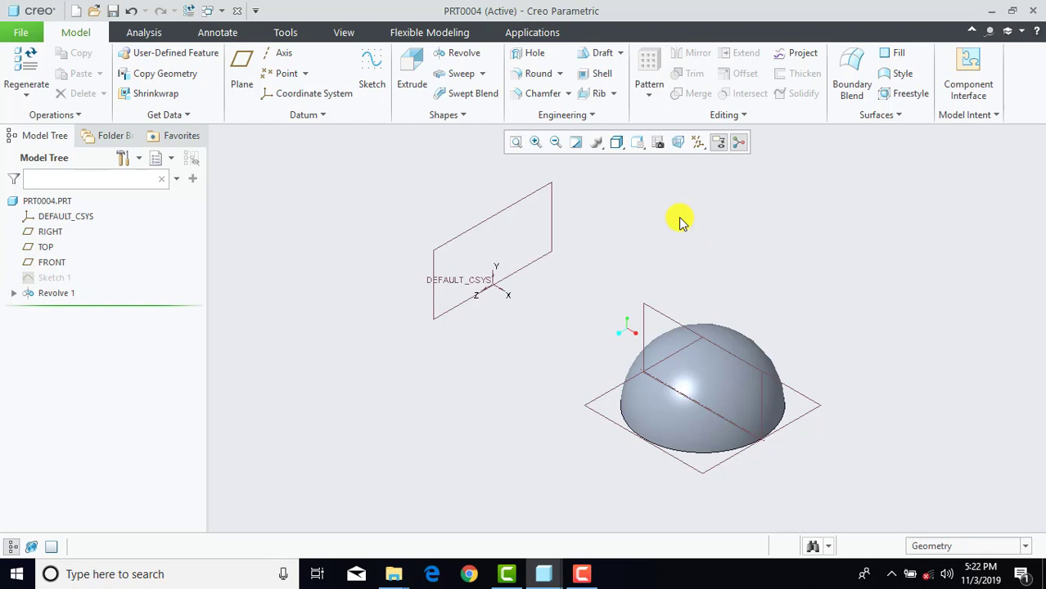
Step: Set up an axis pattern of the revolved half shell around the Y axis of the default coordinate system
{"action": "left_click", "coordinate": [56, 294]}
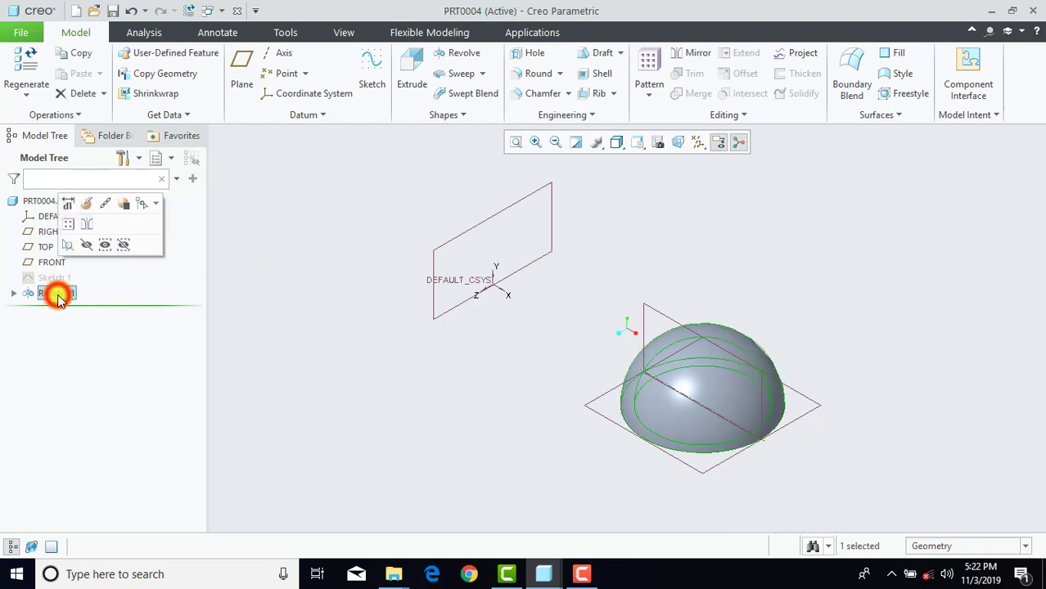
{"action": "left_click", "coordinate": [649, 67]}
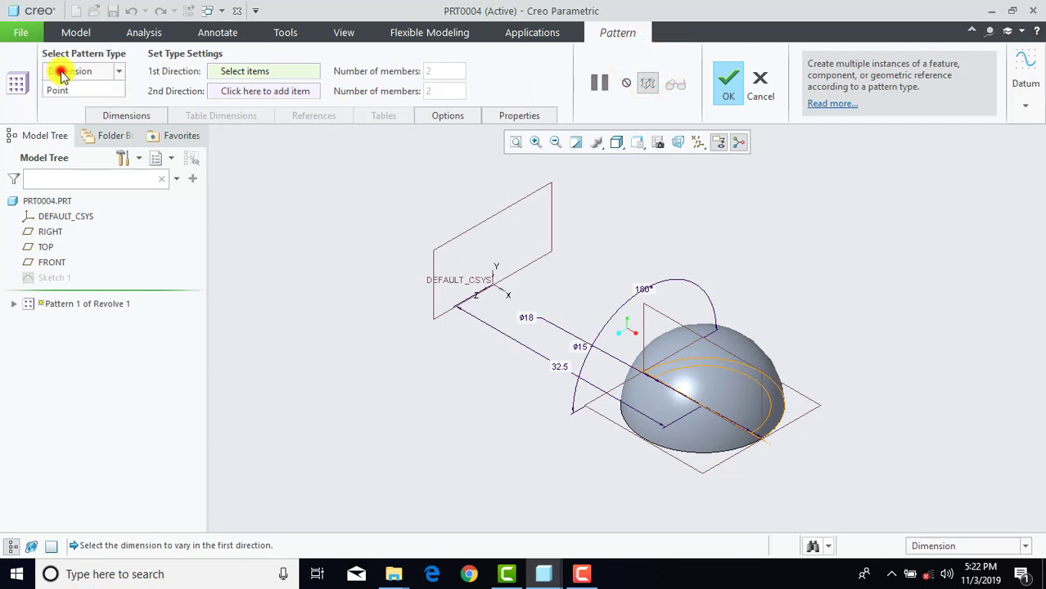
{"action": "left_click", "coordinate": [62, 75]}
{"action": "left_click", "coordinate": [56, 115]}
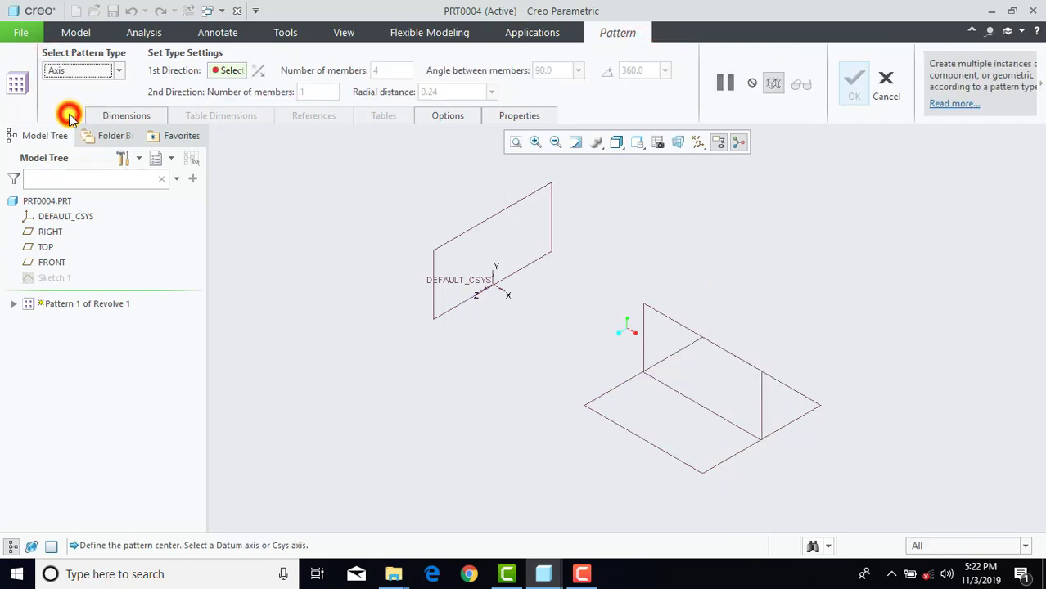
{"action": "left_click", "coordinate": [494, 279]}
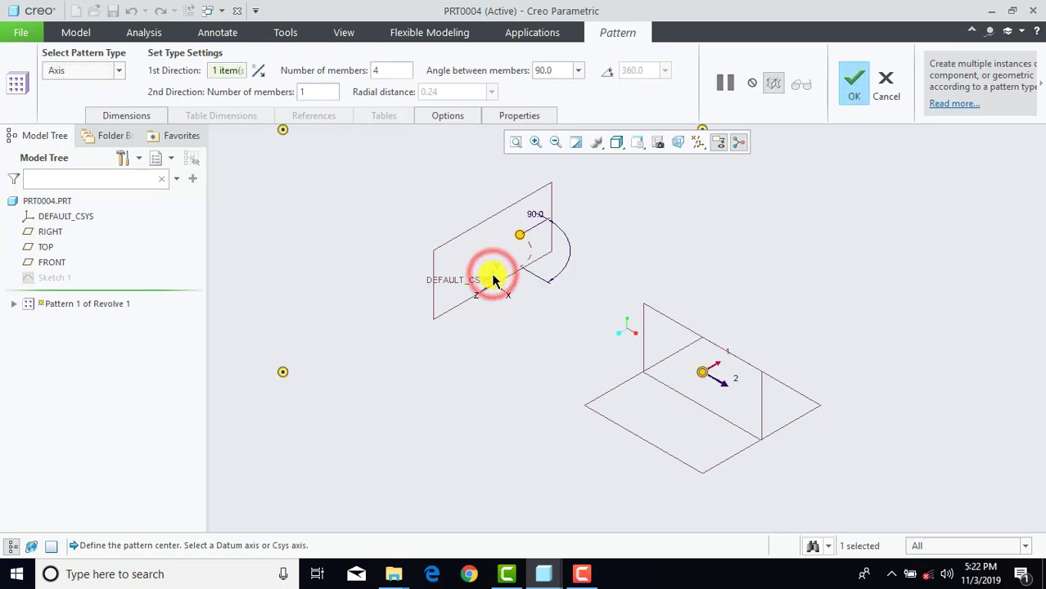
{"action": "scroll", "coordinate": [469, 326], "scroll_direction": "down", "scroll_amount": 2}
{"action": "middle_click_drag", "start_coordinate": [469, 326], "coordinate": [526, 360], "text": "shift"}
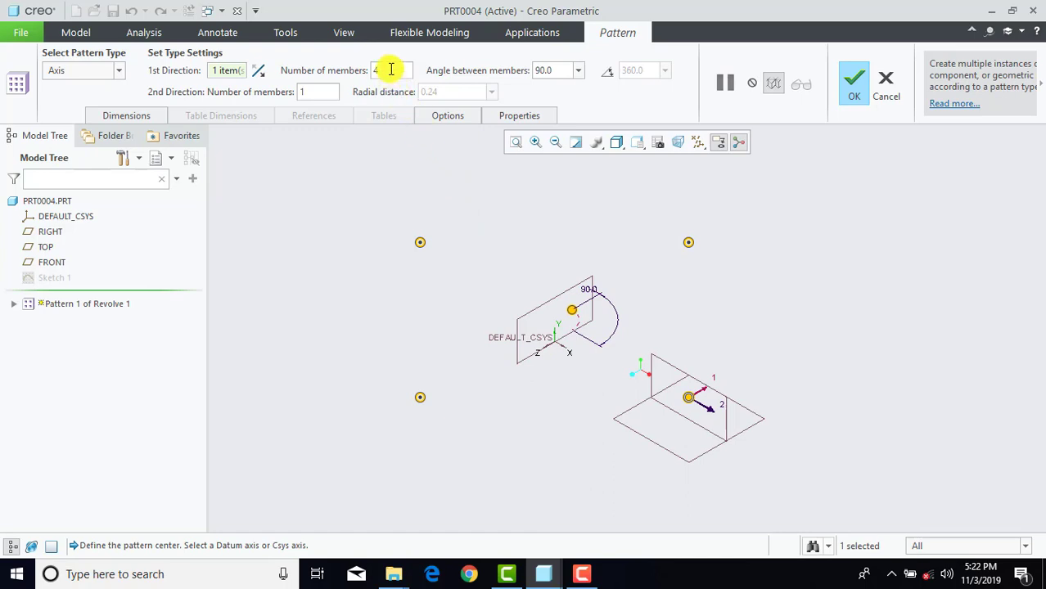
Step: Pattern the revolved half-ball around the axis with 8 members spread evenly over 360 degrees
{"action": "type", "text": "8"}
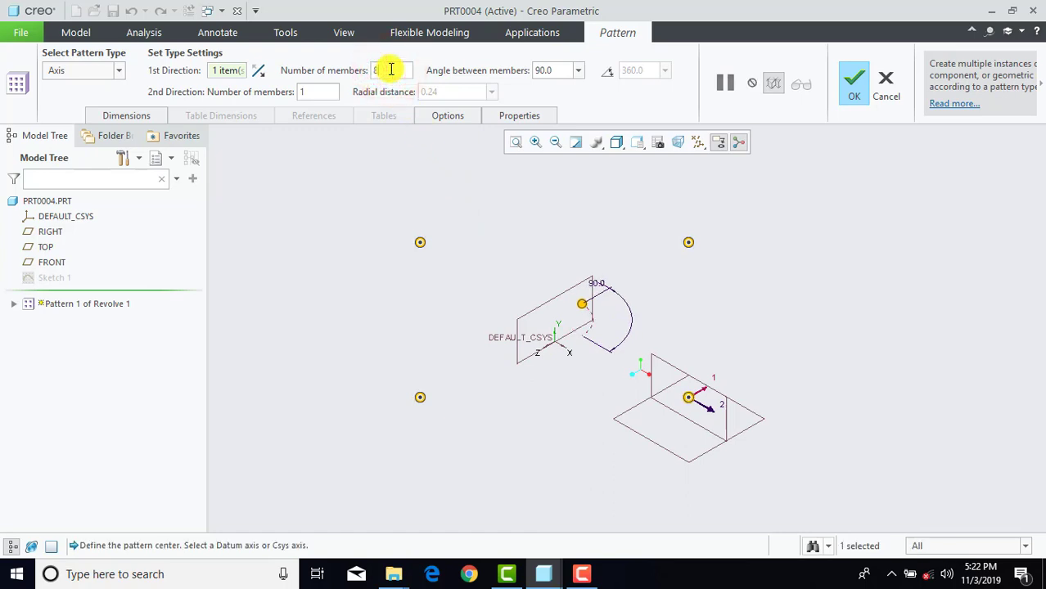
{"action": "left_click", "coordinate": [528, 207]}
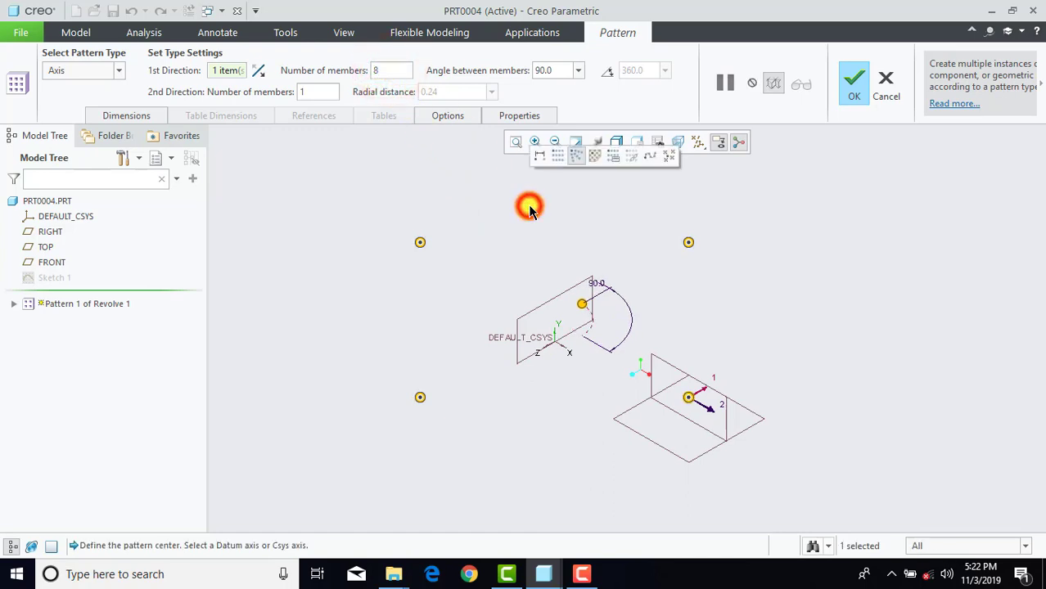
{"action": "left_click", "coordinate": [607, 72]}
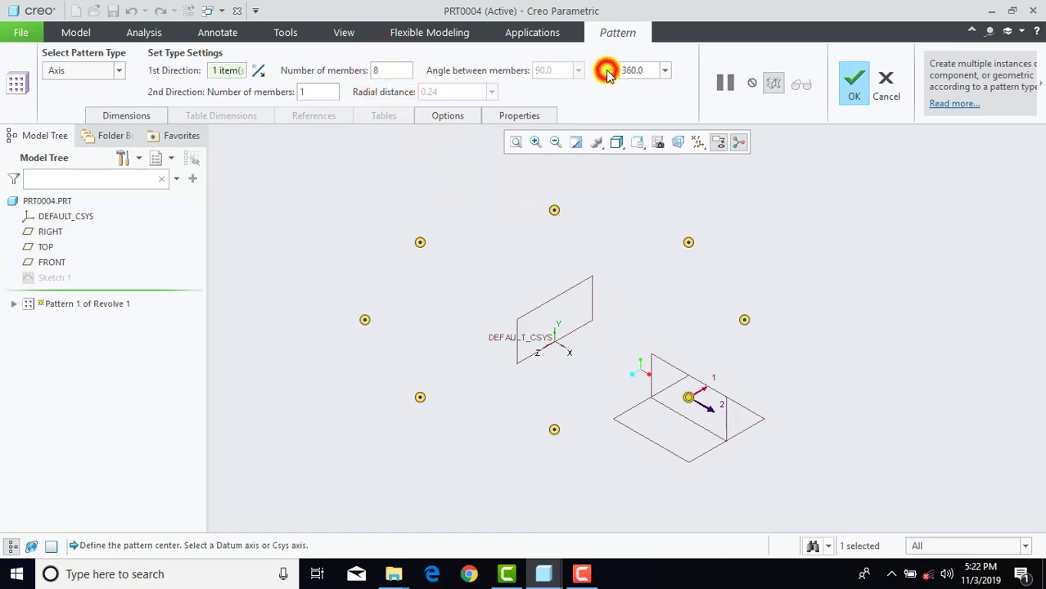
{"action": "left_click", "coordinate": [853, 86]}
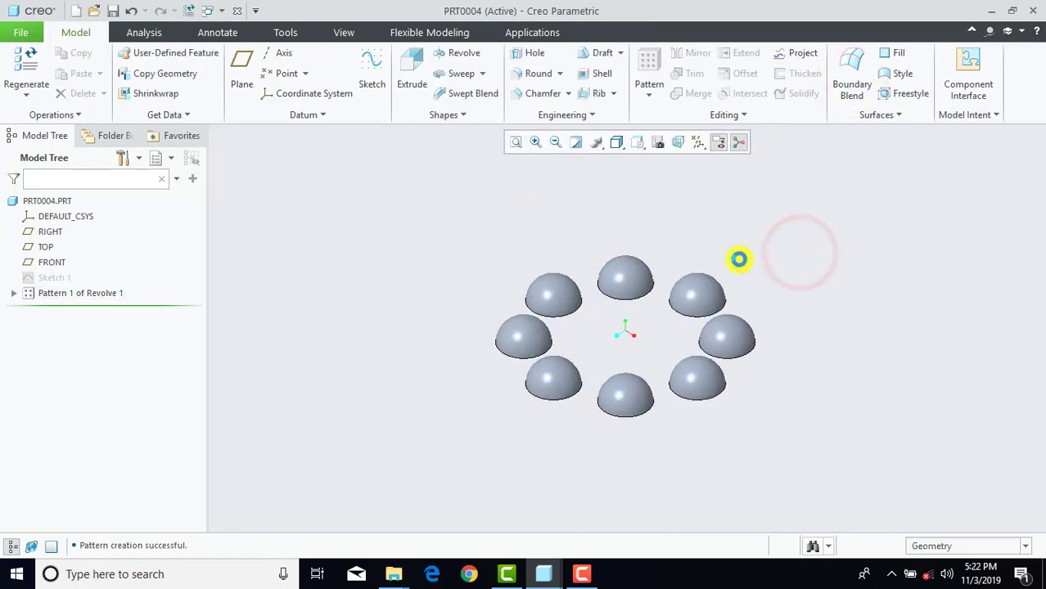
Step: Sketch two concentric circles about 56 and 74 in diameter at the origin on the TOP datum plane
{"action": "left_click", "coordinate": [370, 70]}
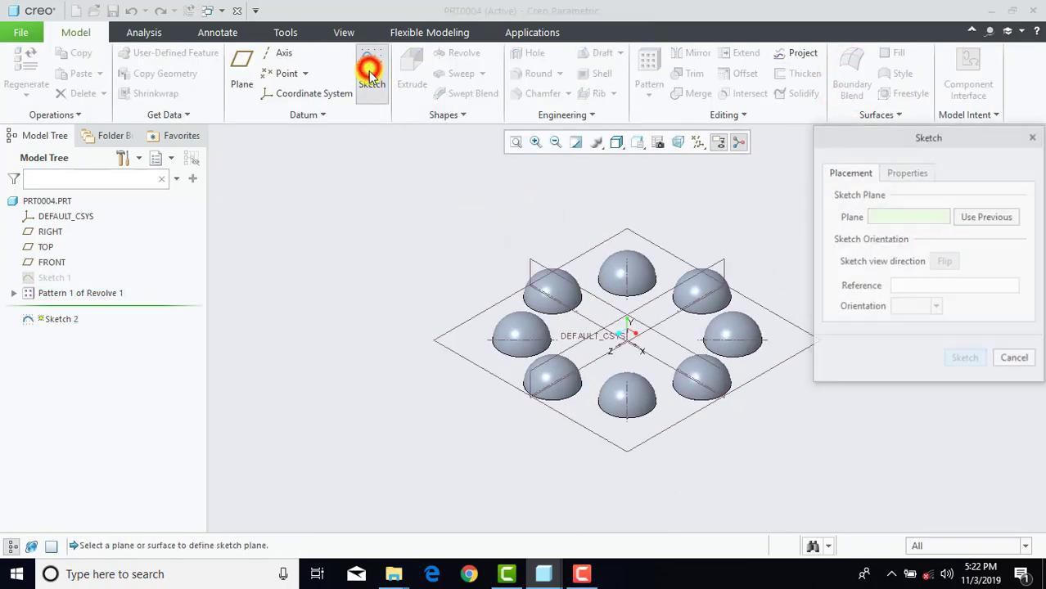
{"action": "left_click", "coordinate": [443, 329]}
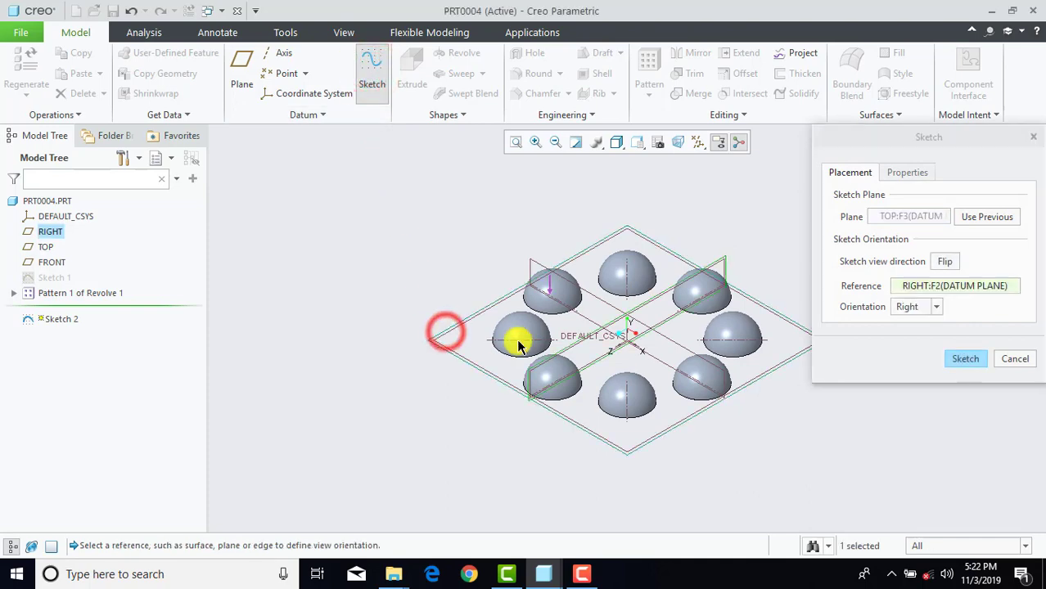
{"action": "left_click", "coordinate": [964, 360]}
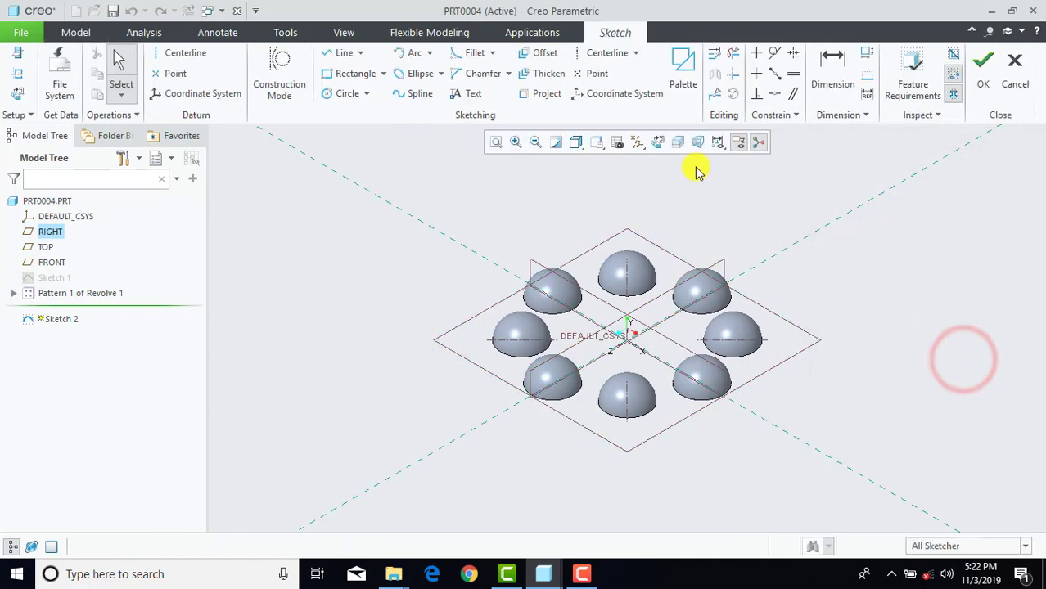
{"action": "left_click", "coordinate": [659, 142]}
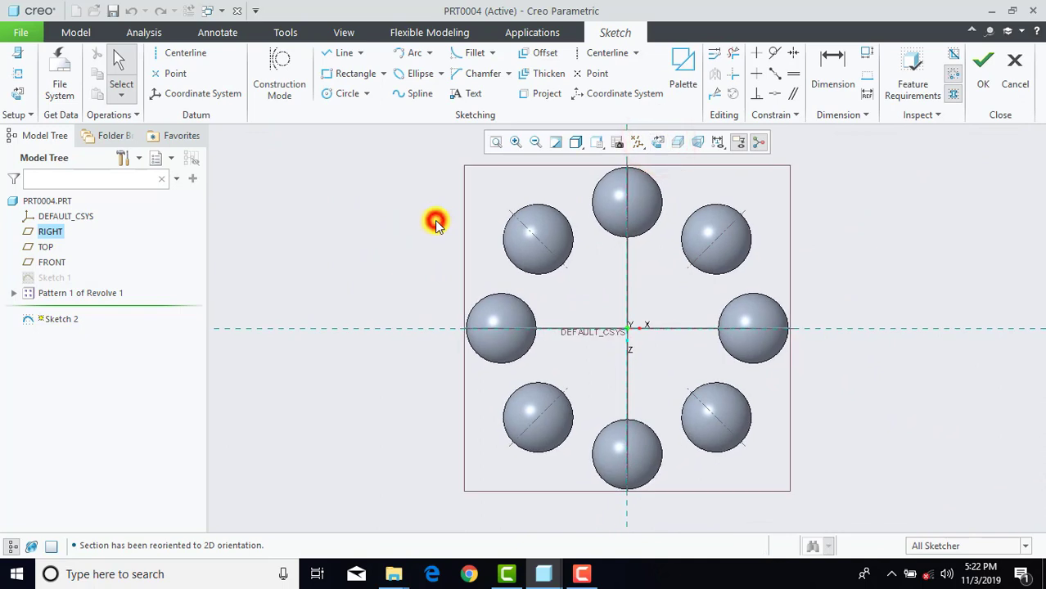
{"action": "left_click", "coordinate": [330, 97]}
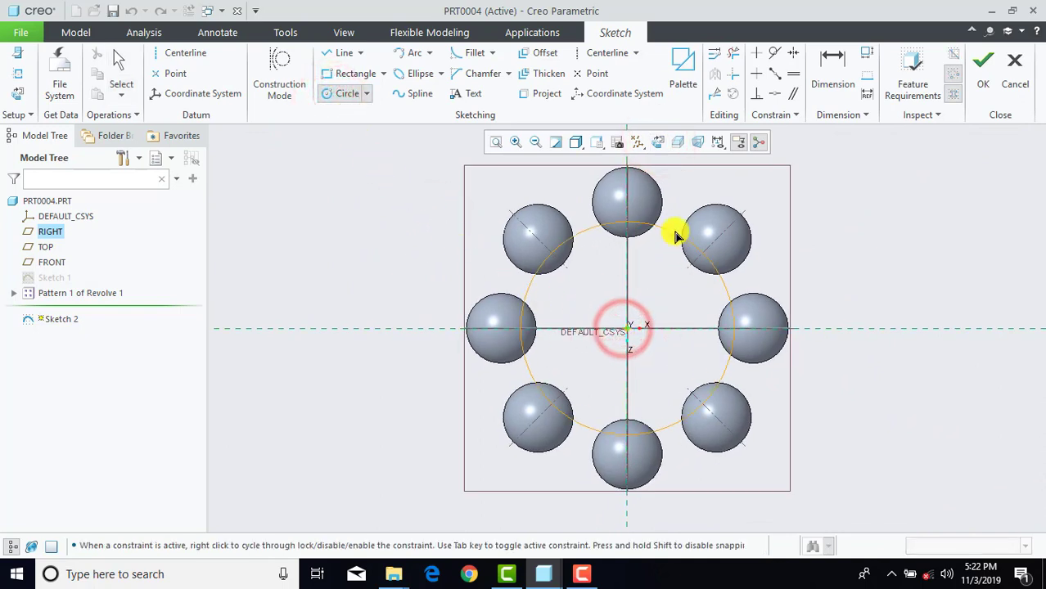
{"action": "left_click", "coordinate": [675, 229]}
{"action": "left_click", "coordinate": [631, 328]}
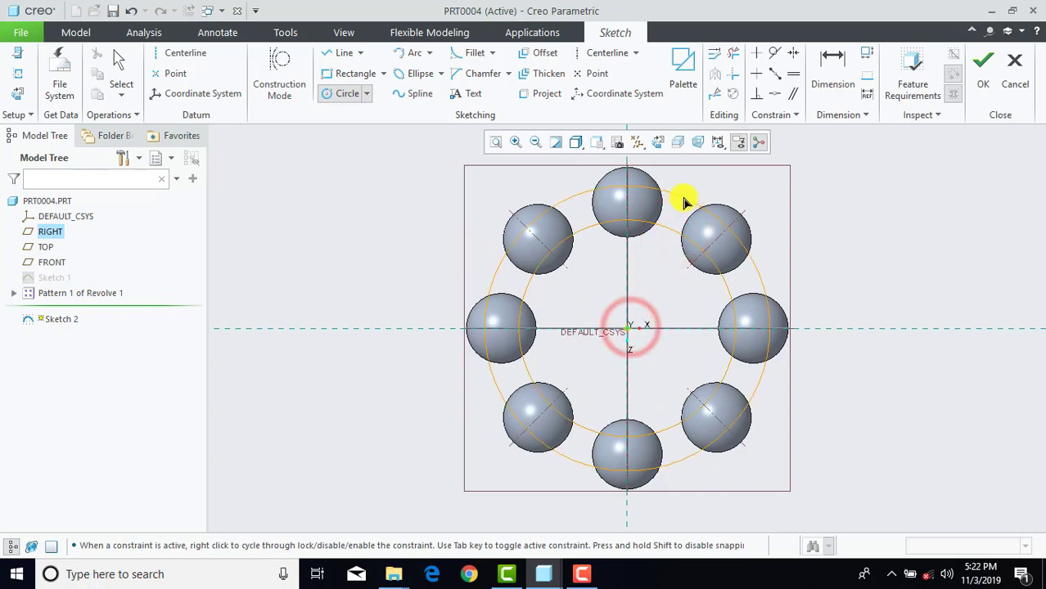
{"action": "left_click", "coordinate": [682, 199]}
{"action": "middle_click", "coordinate": [857, 210]}
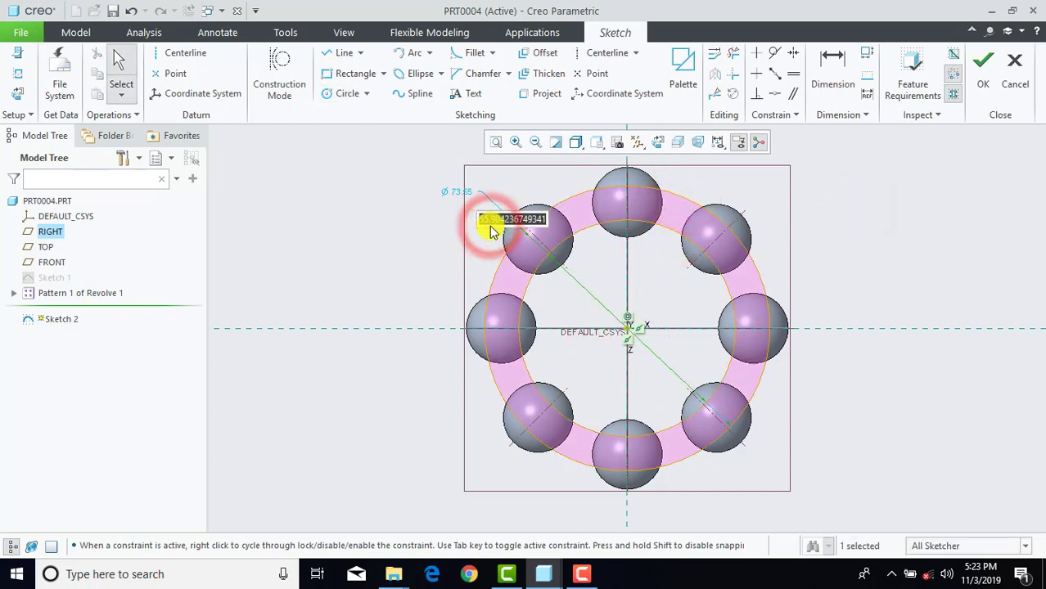
Step: Set the inner circle's diameter to 58 and the outer circle's to 72, and finish the sketch
{"action": "type", "text": "58"}
{"action": "key", "text": "Return"}
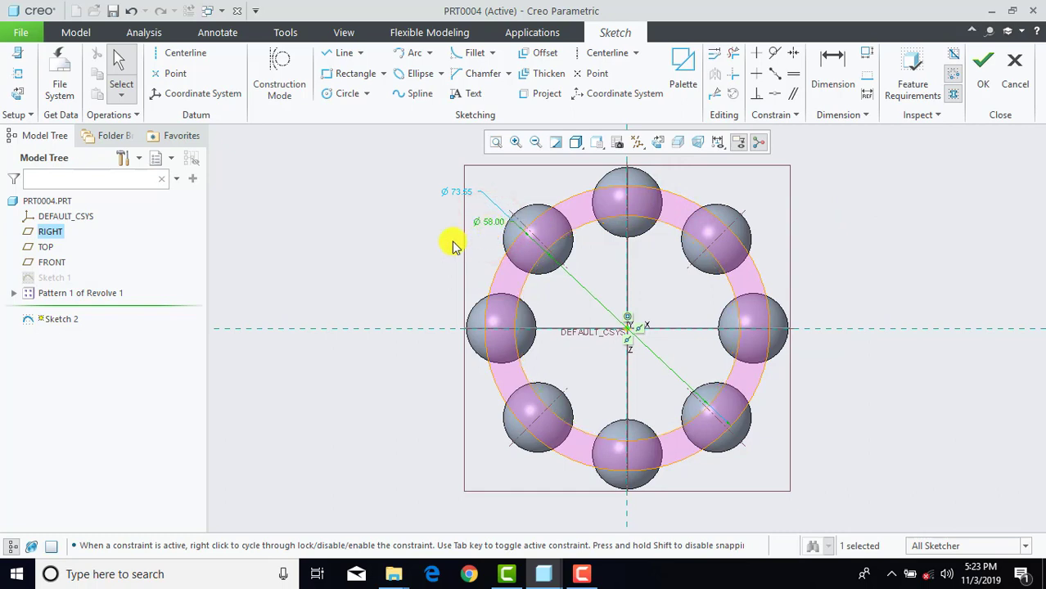
{"action": "double_click", "coordinate": [456, 196]}
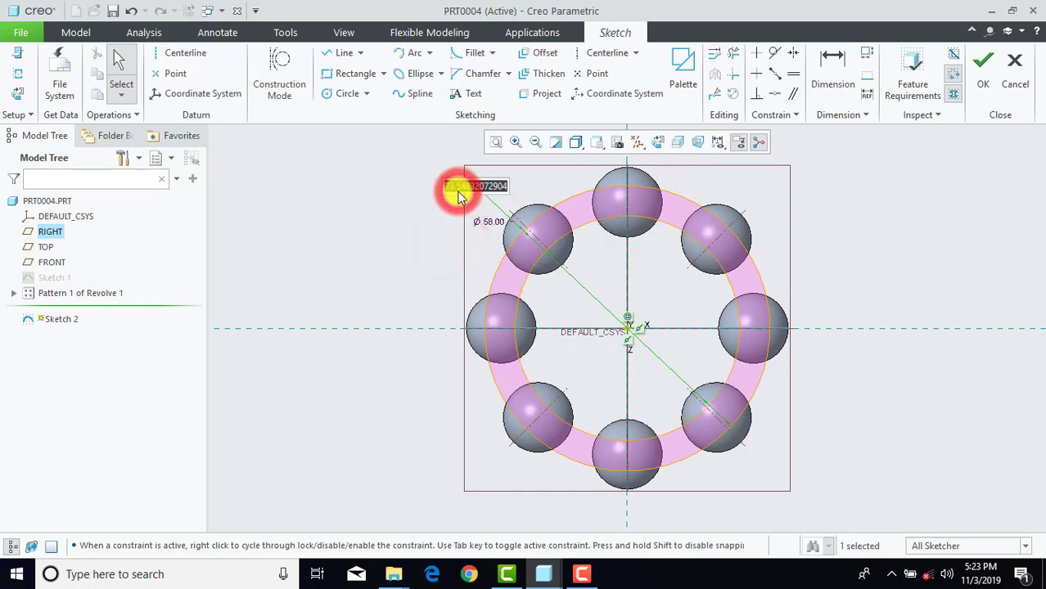
{"action": "key", "text": "Return"}
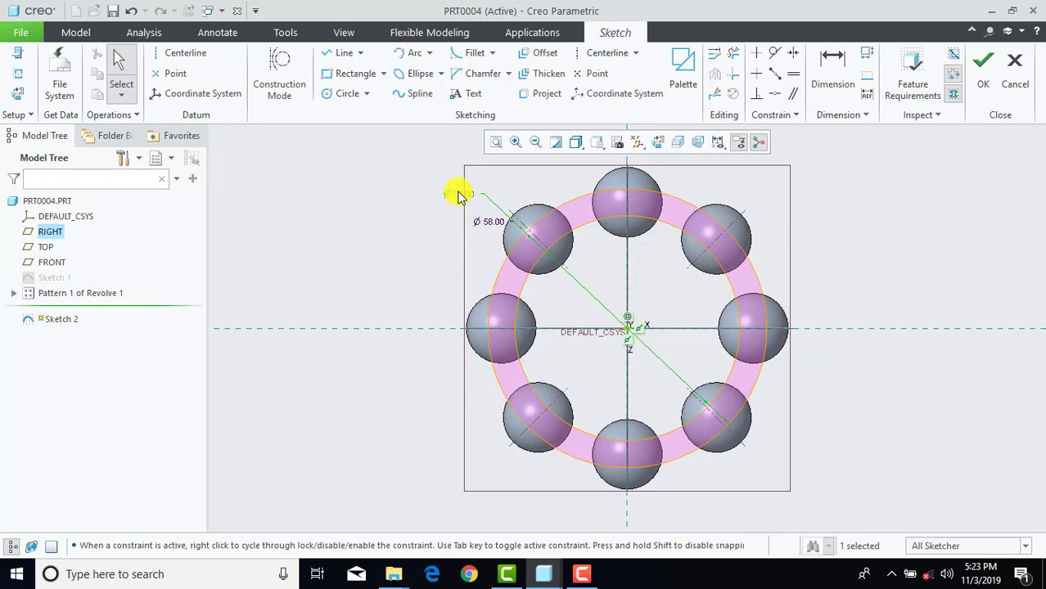
{"action": "left_click", "coordinate": [440, 234]}
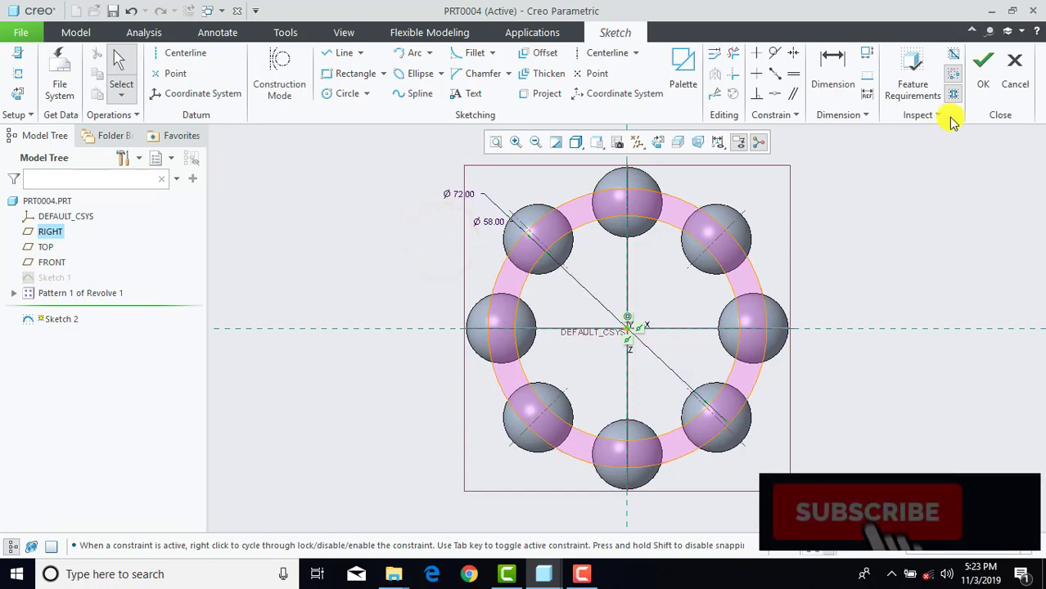
{"action": "left_click", "coordinate": [981, 92]}
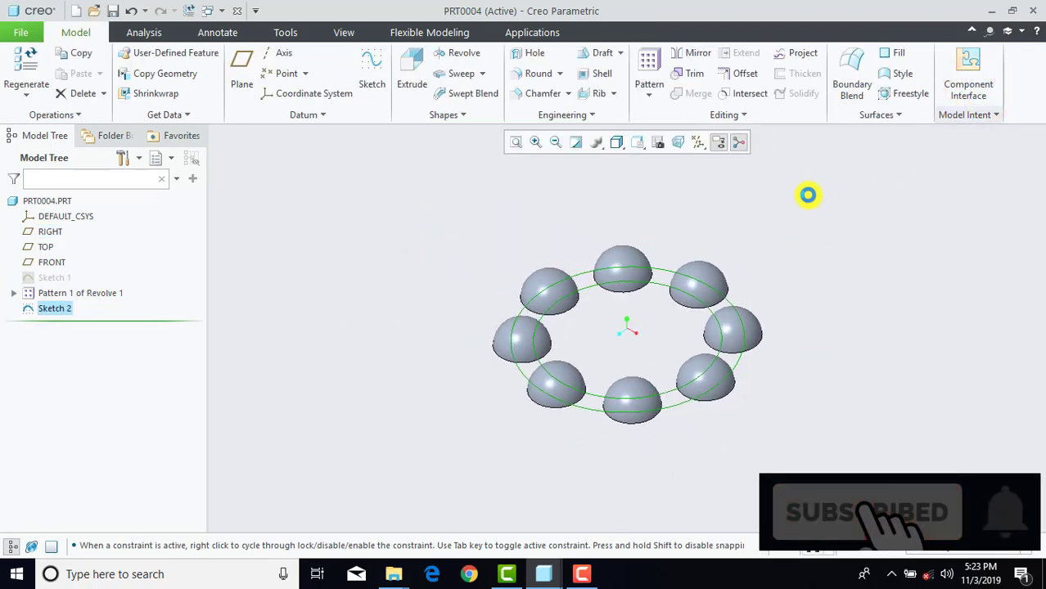
Step: Extrude the ring sketch 72 deep as a material-removing cut, flipped to remove the half-ball portions outside the ring
{"action": "left_click", "coordinate": [410, 82]}
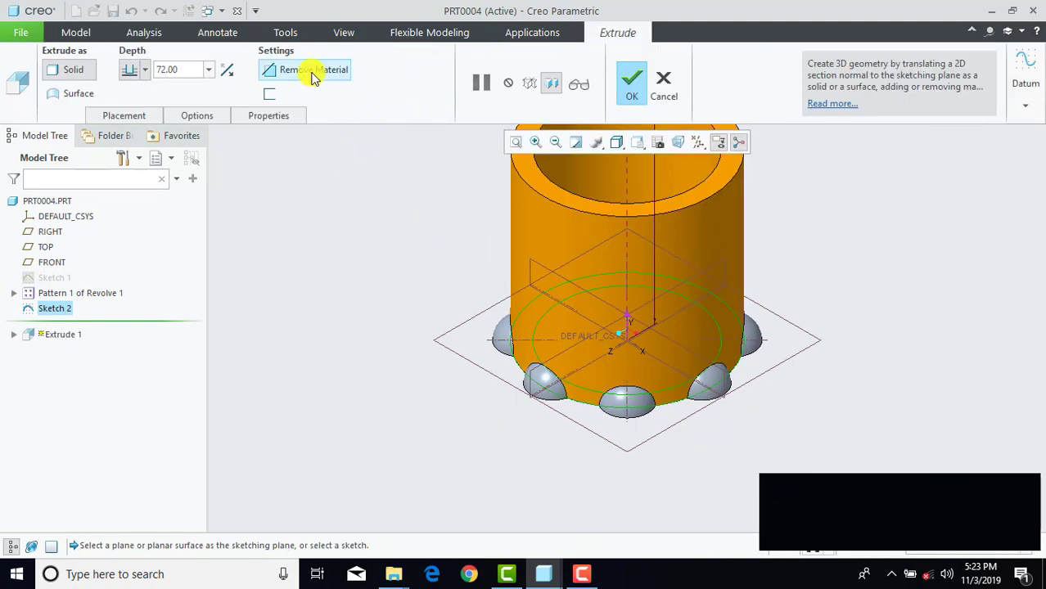
{"action": "left_click", "coordinate": [311, 76]}
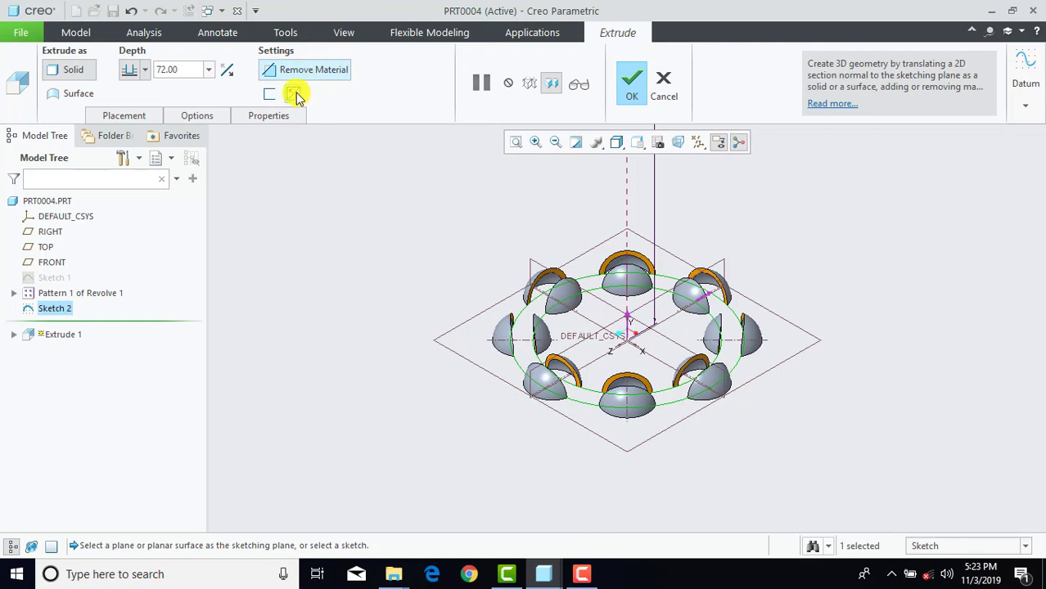
{"action": "left_click", "coordinate": [295, 95]}
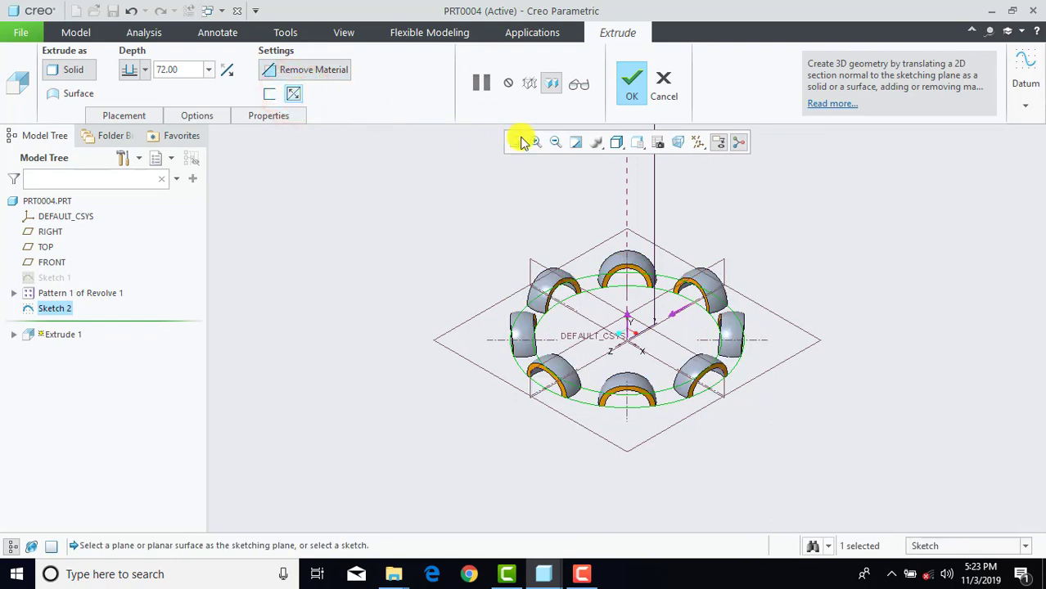
{"action": "left_click", "coordinate": [635, 86]}
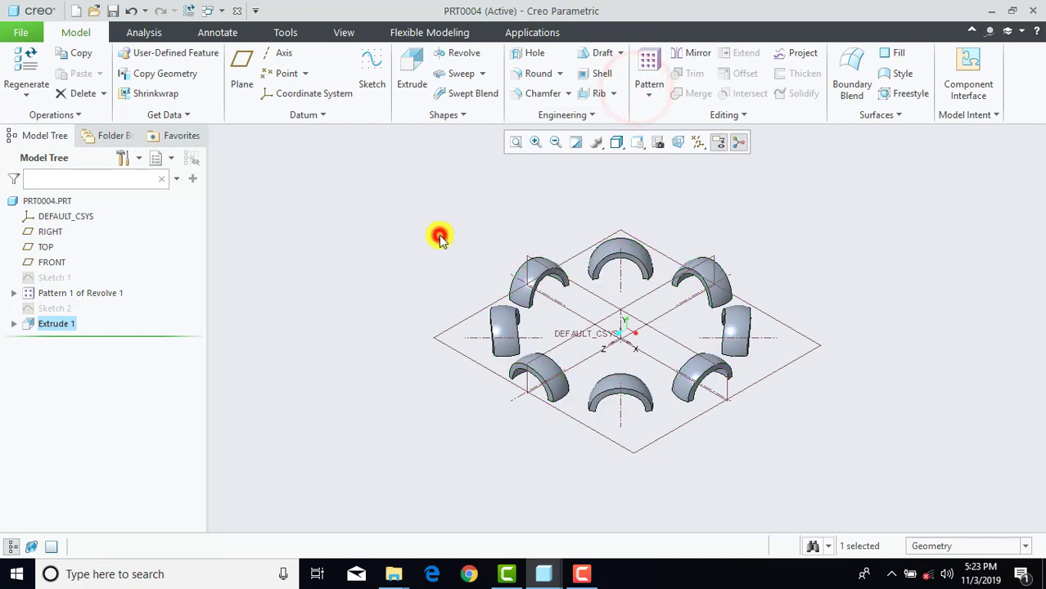
Step: Sketch two concentric circles on the TOP datum plane that match the inner and outer edges of the cut segments
{"action": "left_click", "coordinate": [368, 72]}
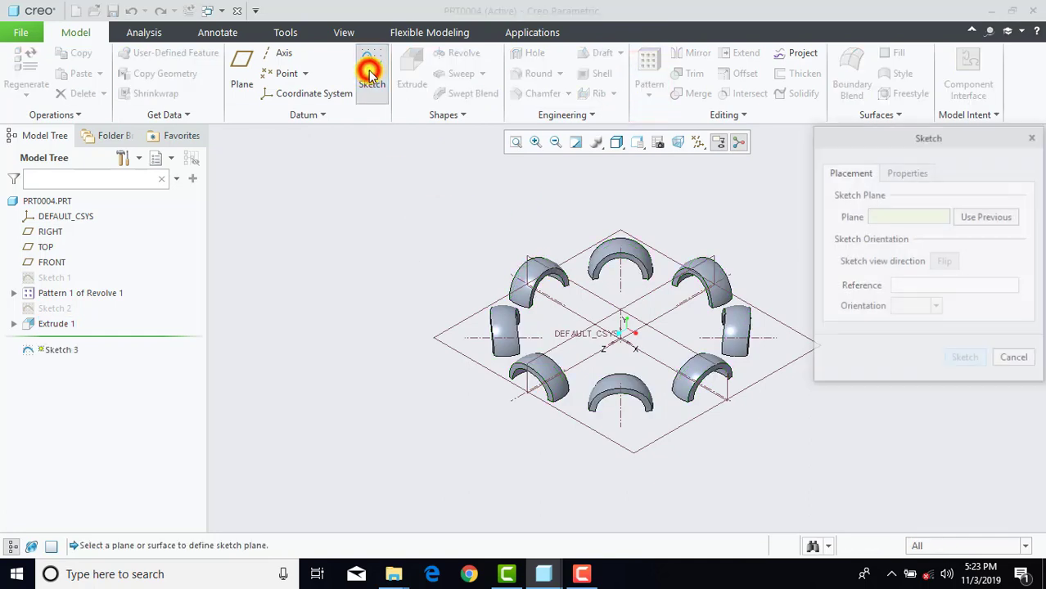
{"action": "left_click", "coordinate": [445, 330]}
{"action": "left_click", "coordinate": [958, 364]}
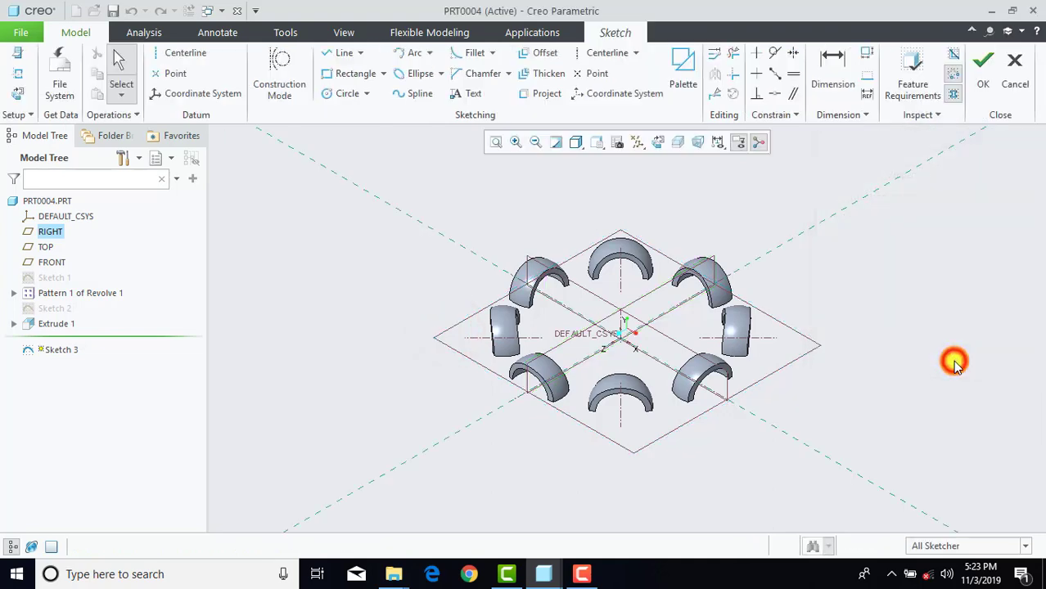
{"action": "left_click", "coordinate": [658, 144]}
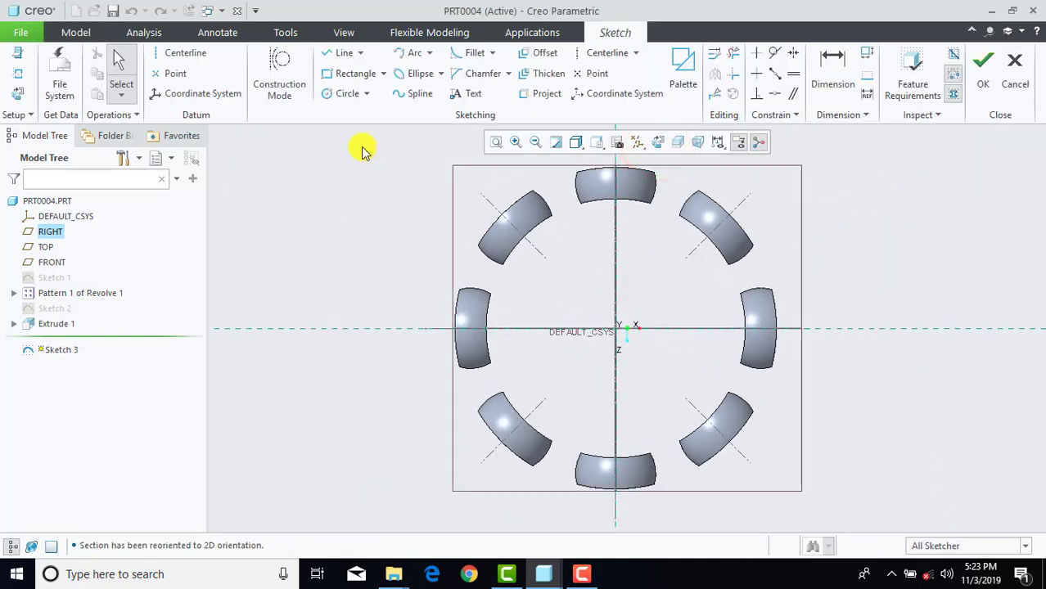
{"action": "left_click", "coordinate": [342, 95]}
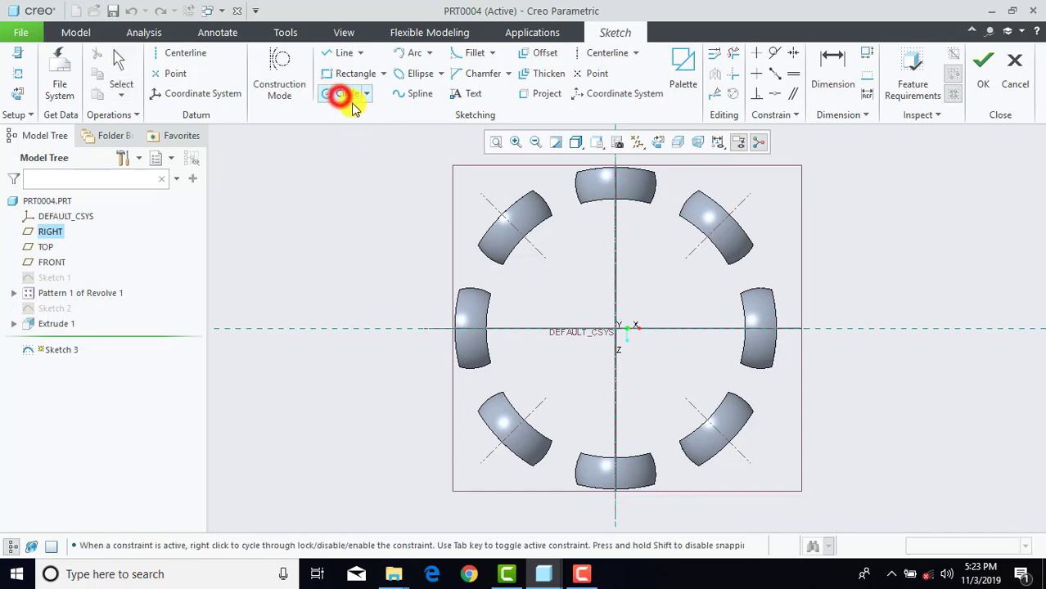
{"action": "left_click", "coordinate": [615, 329]}
{"action": "left_click", "coordinate": [654, 203]}
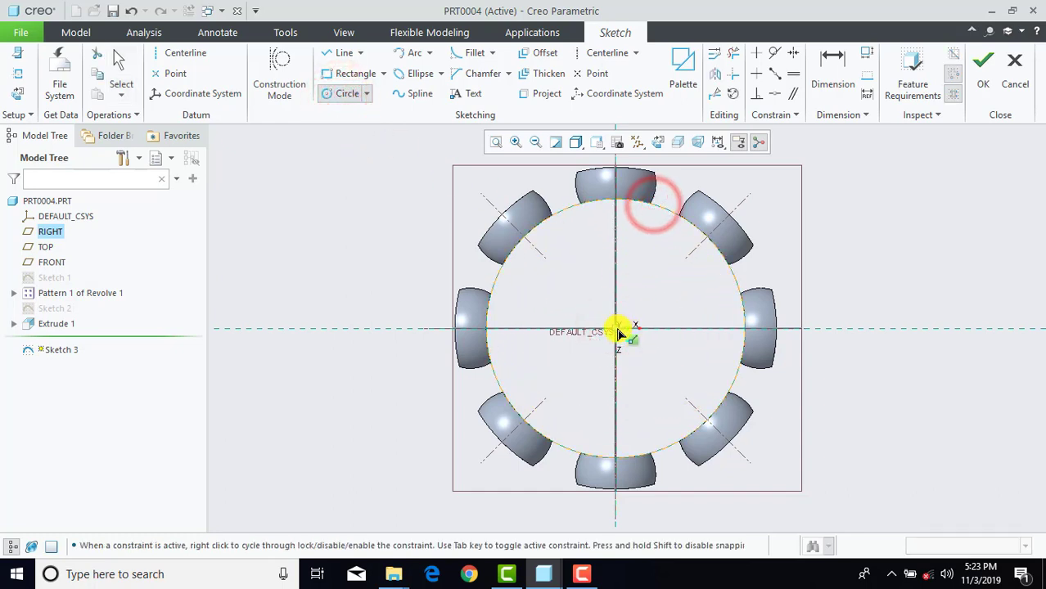
{"action": "left_click", "coordinate": [616, 329]}
{"action": "left_click", "coordinate": [623, 169]}
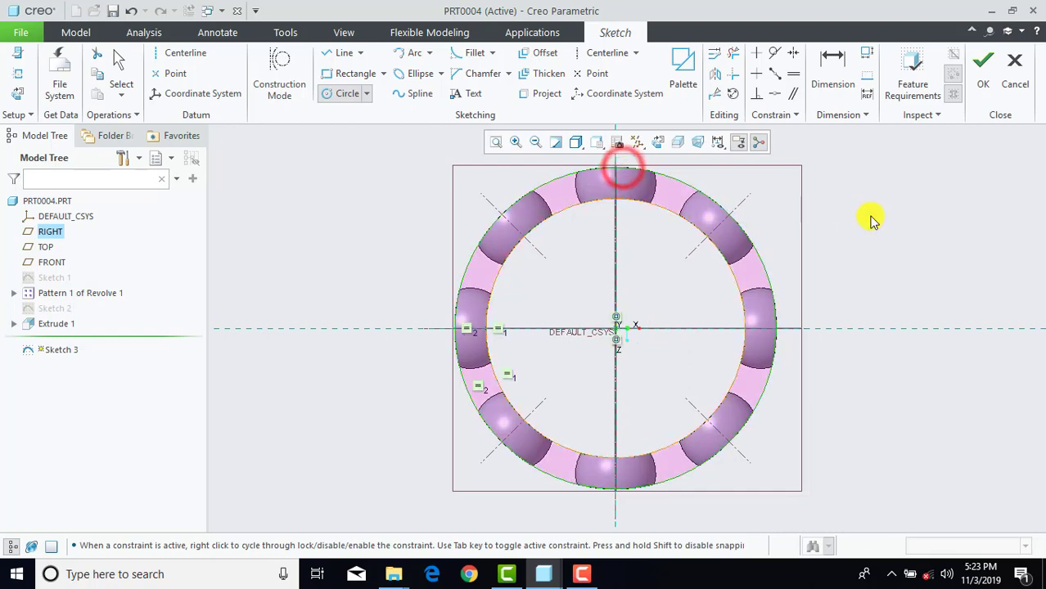
{"action": "middle_click", "coordinate": [869, 217]}
{"action": "left_click", "coordinate": [983, 82]}
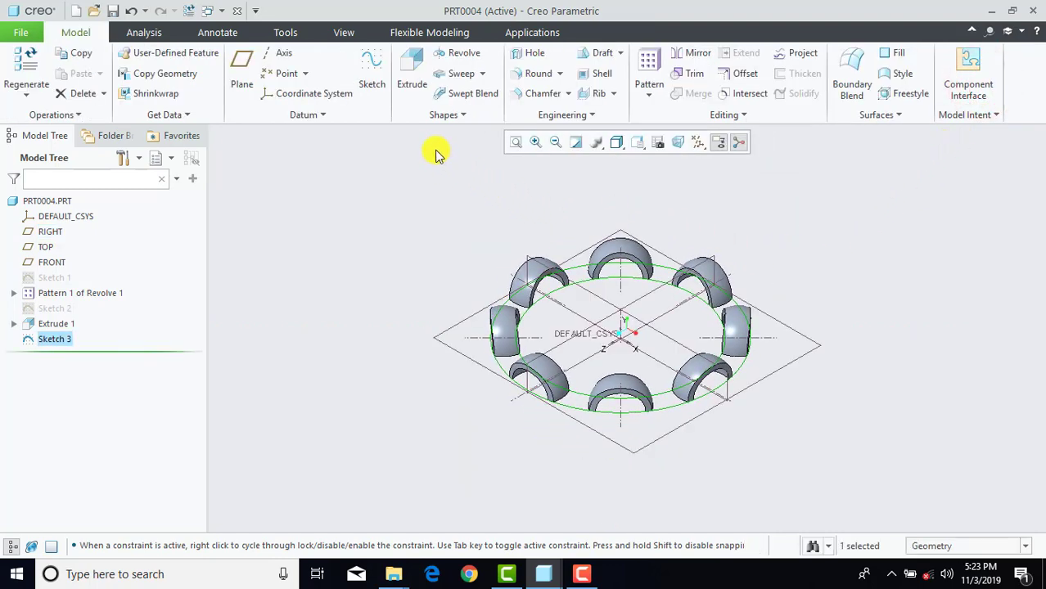
Step: Extrude the ring sketch as a solid to a depth of 1.5, joining the eight arched segments
{"action": "left_click", "coordinate": [412, 72]}
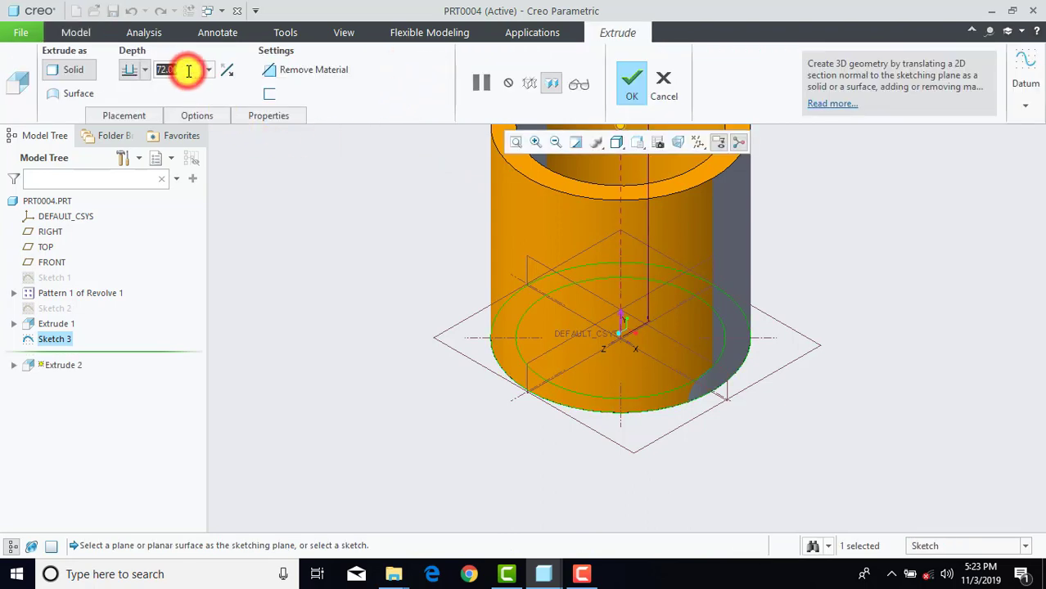
{"action": "type", "text": "1.5"}
{"action": "key", "text": "Return"}
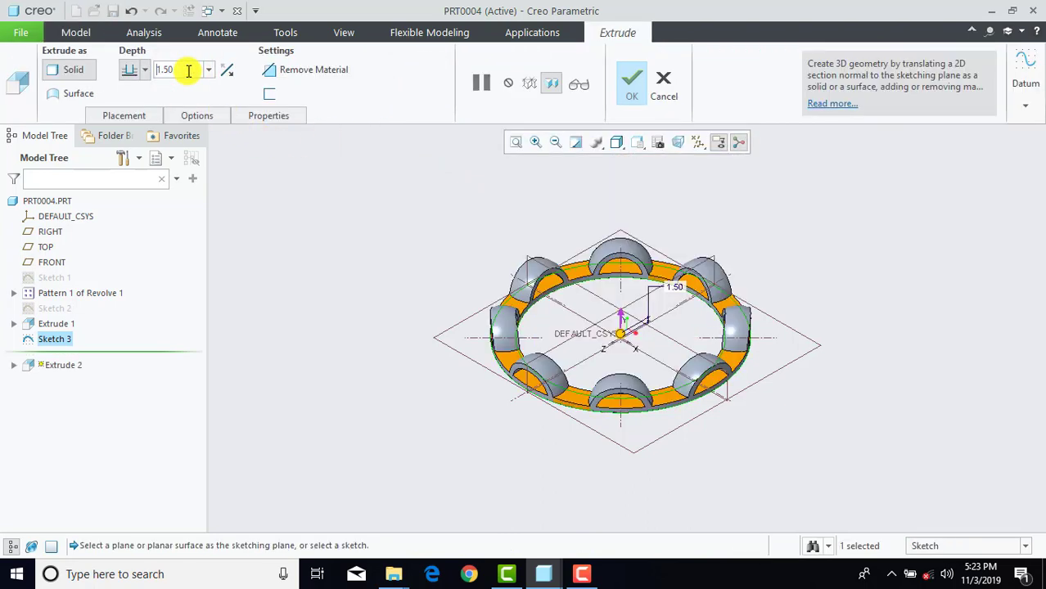
{"action": "left_click", "coordinate": [634, 93]}
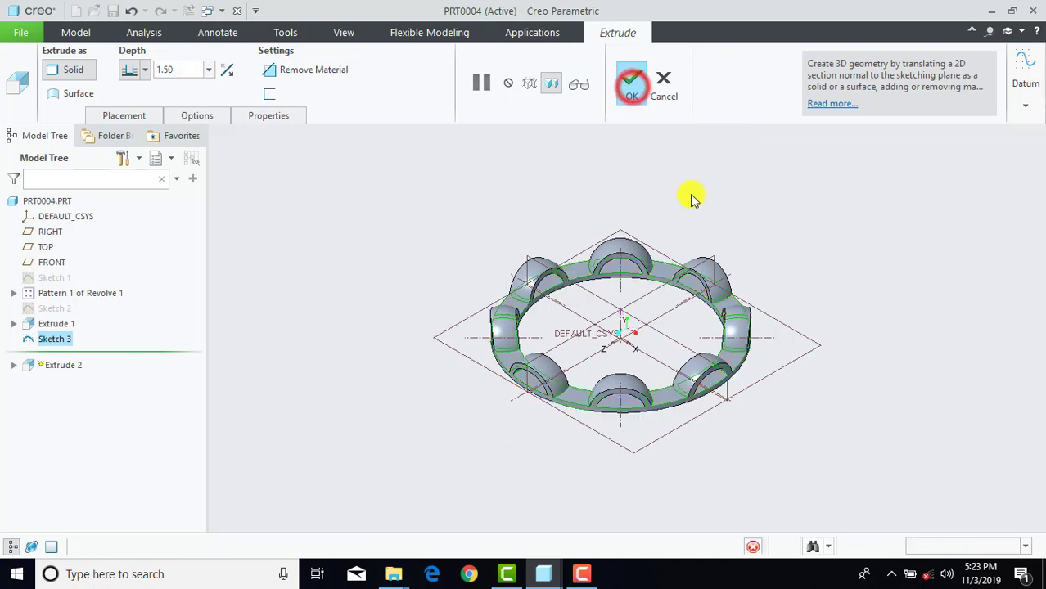
{"action": "left_click", "coordinate": [758, 229]}
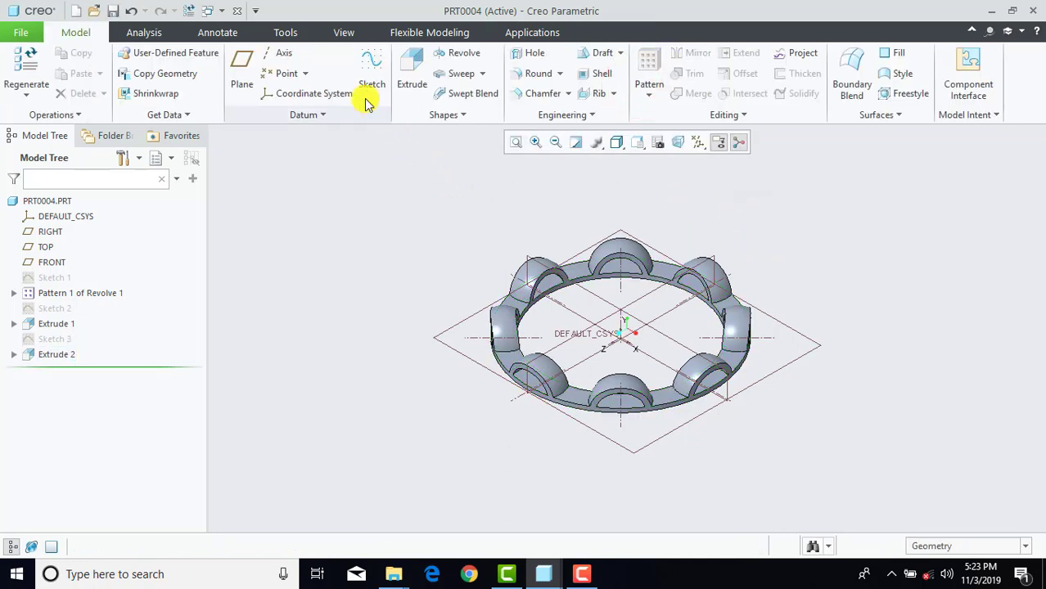
Step: Start a sketch on the TOP datum plane and add a horizontal datum centerline through the origin
{"action": "left_click", "coordinate": [370, 71]}
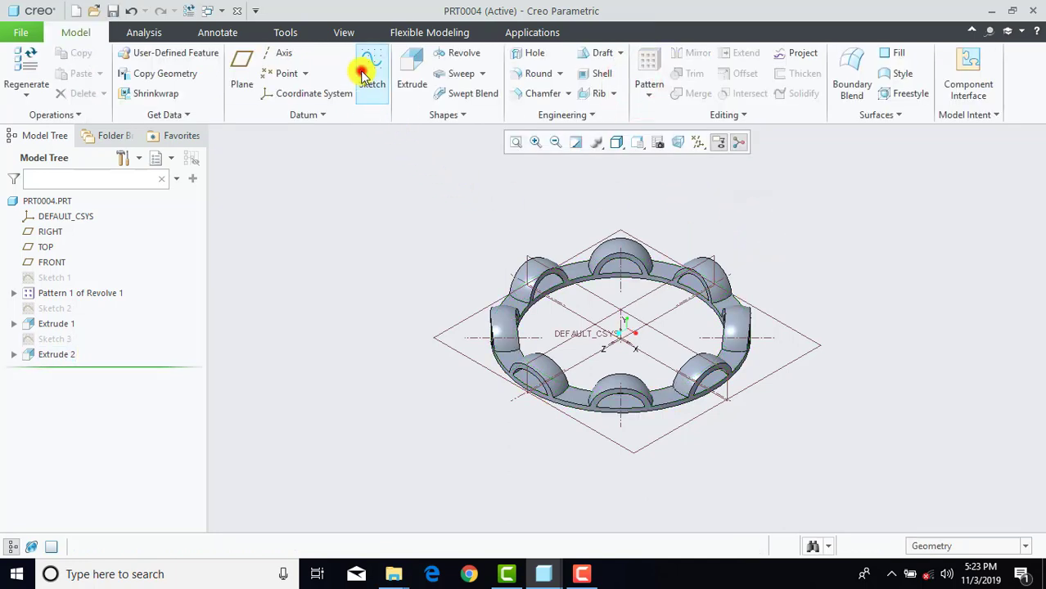
{"action": "left_click", "coordinate": [434, 334]}
{"action": "left_click", "coordinate": [959, 358]}
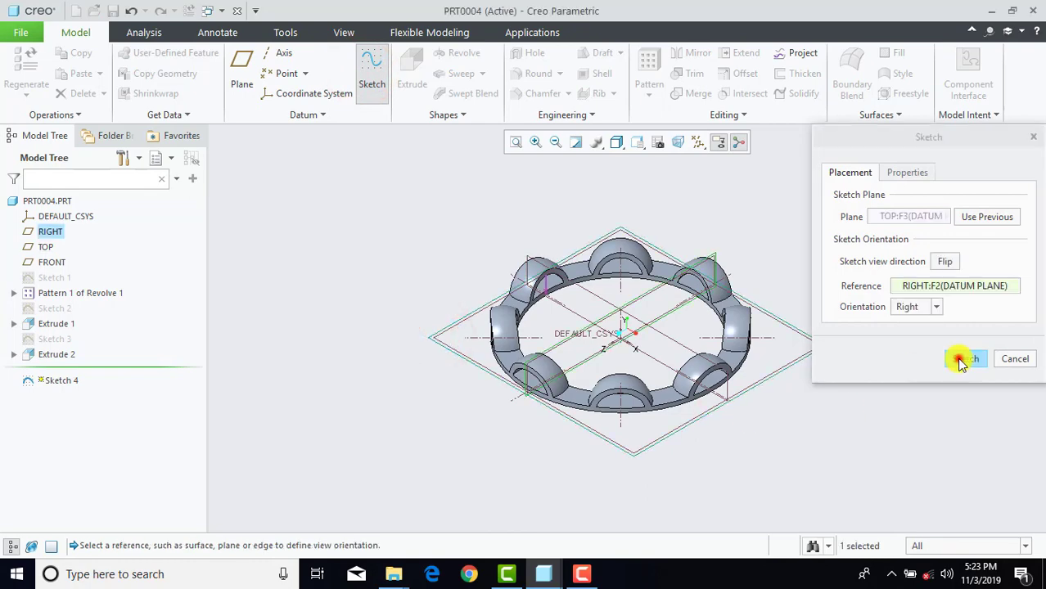
{"action": "left_click", "coordinate": [654, 149]}
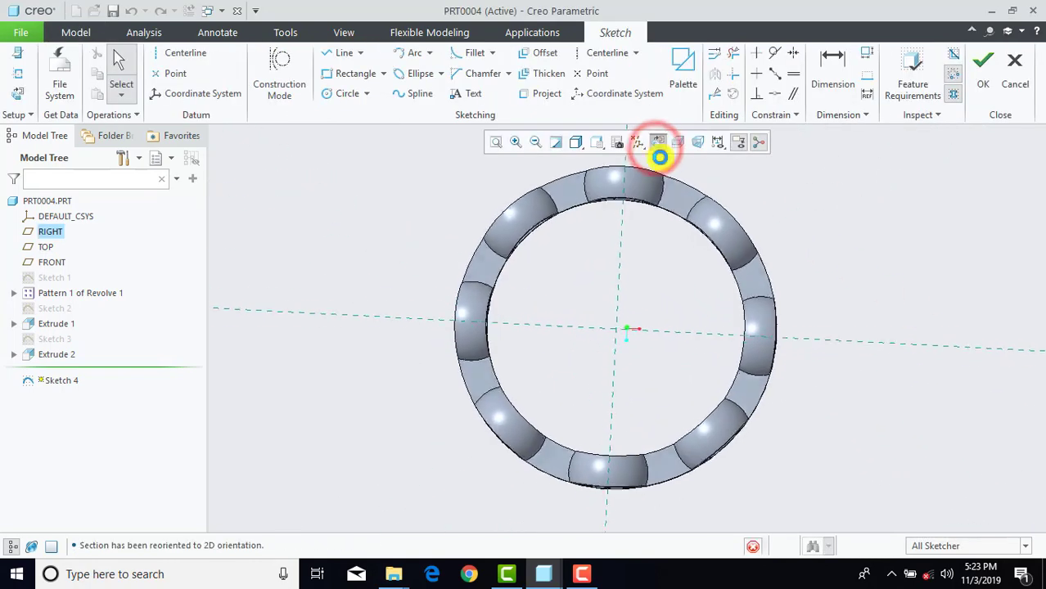
{"action": "scroll", "coordinate": [813, 273], "scroll_direction": "down", "scroll_amount": 1}
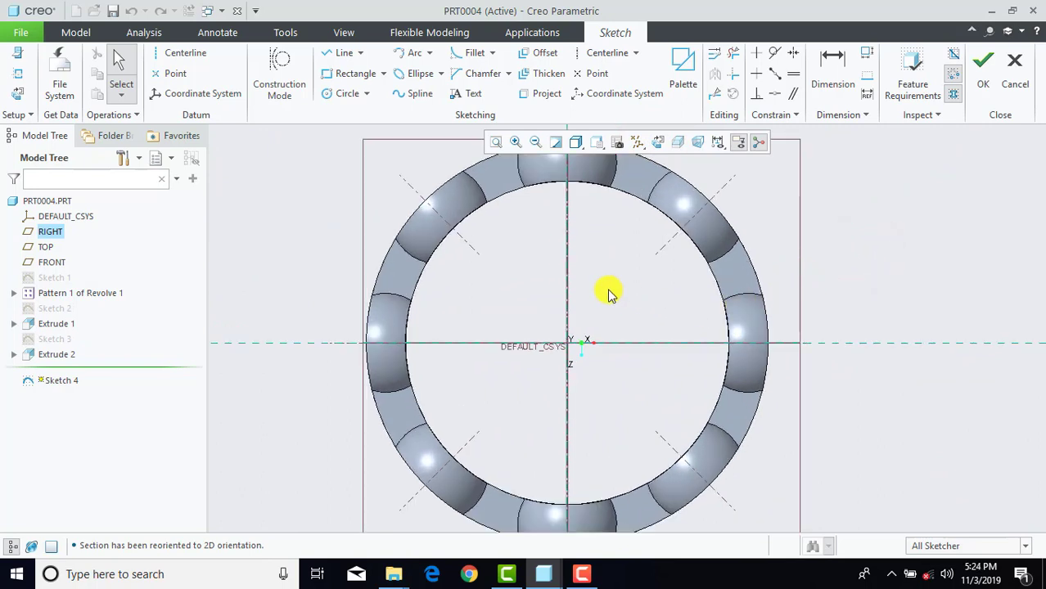
{"action": "left_click", "coordinate": [187, 54]}
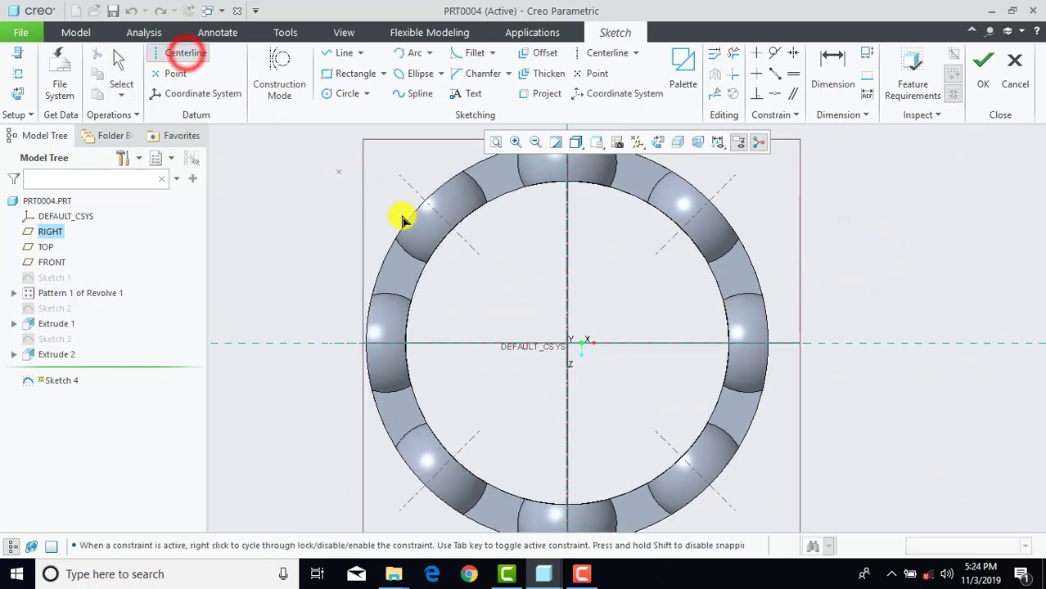
{"action": "left_click", "coordinate": [516, 344]}
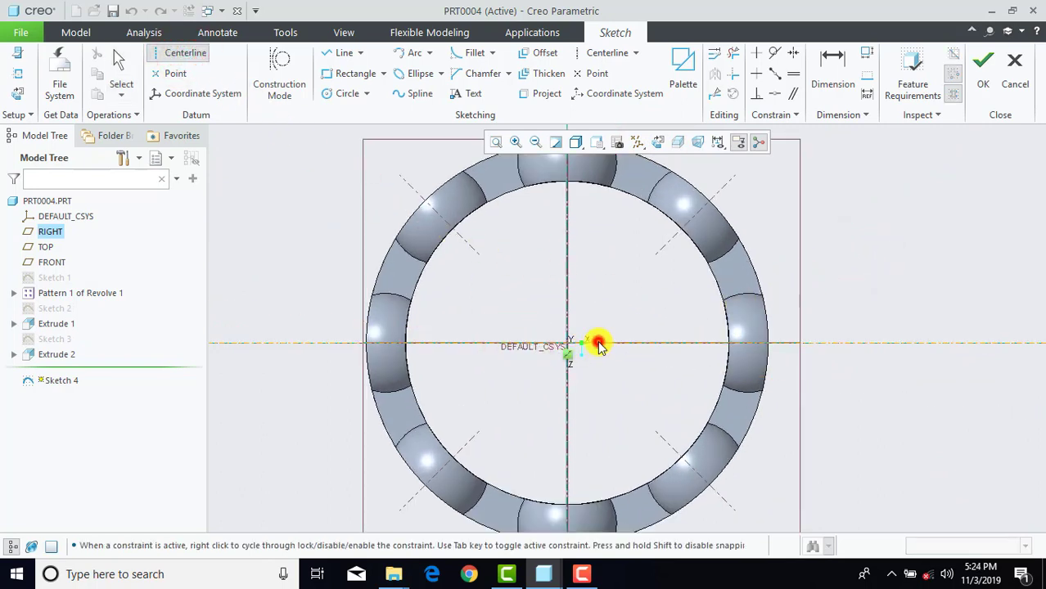
{"action": "left_click", "coordinate": [599, 345]}
{"action": "middle_click", "coordinate": [823, 286]}
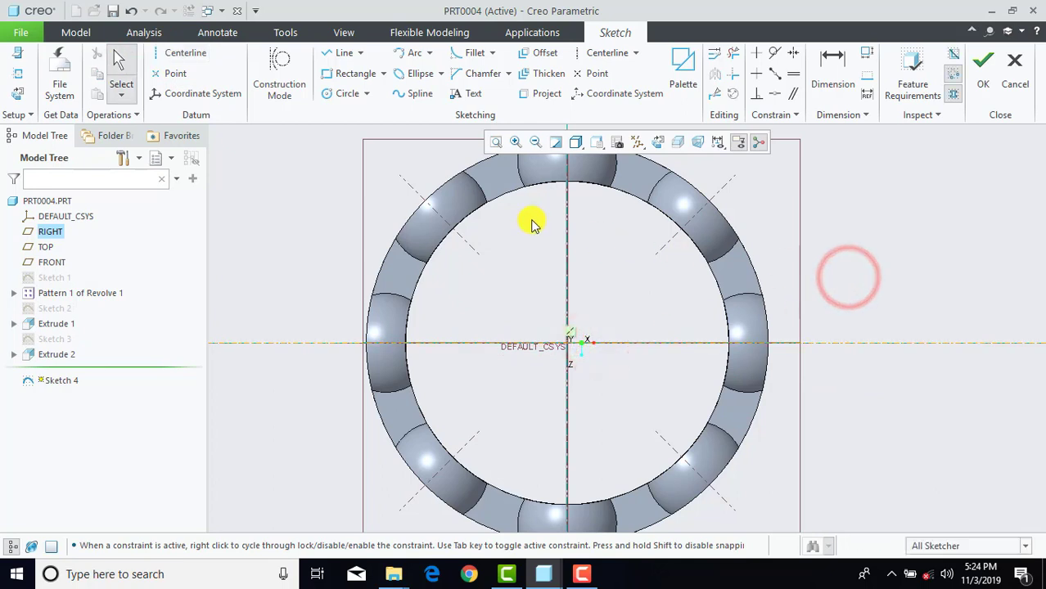
Step: Sketch a circle about 12 in diameter, centred on the horizontal centerline about 26 from the origin on the positive X side
{"action": "left_click", "coordinate": [342, 94]}
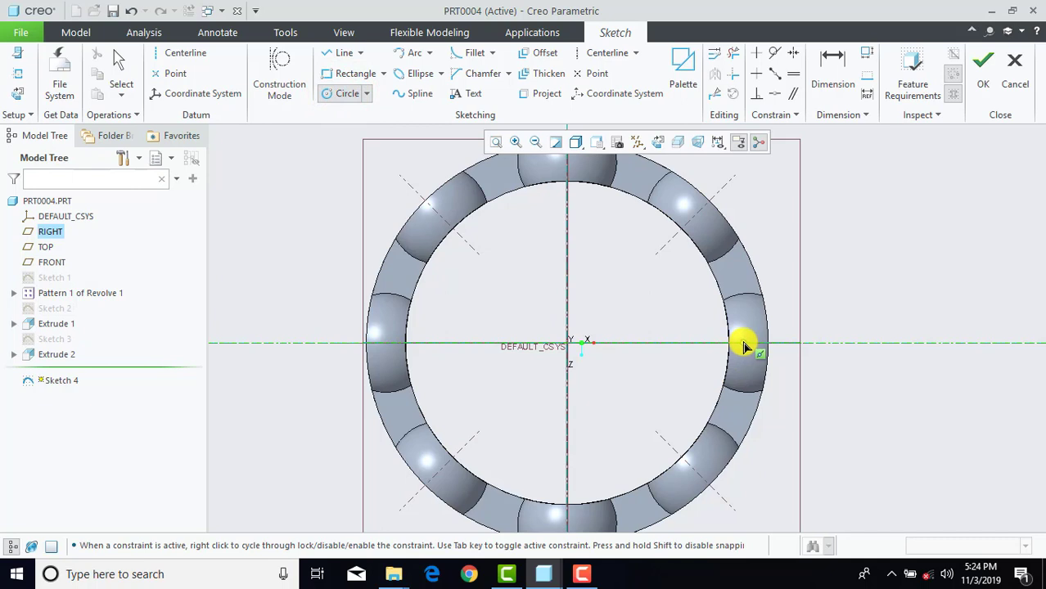
{"action": "left_click", "coordinate": [713, 347]}
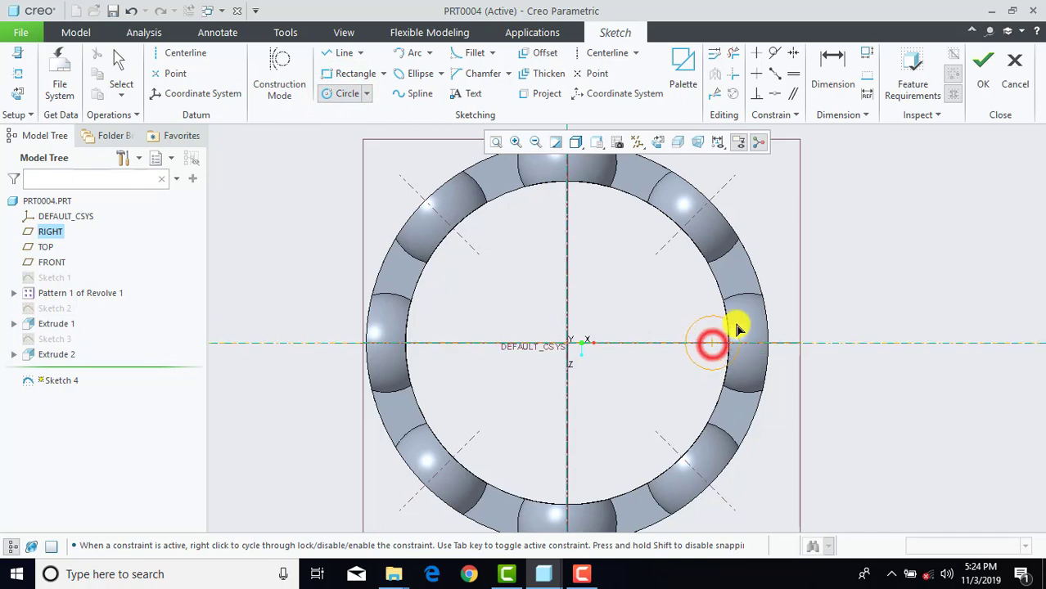
{"action": "left_click", "coordinate": [738, 325]}
{"action": "middle_click", "coordinate": [737, 323]}
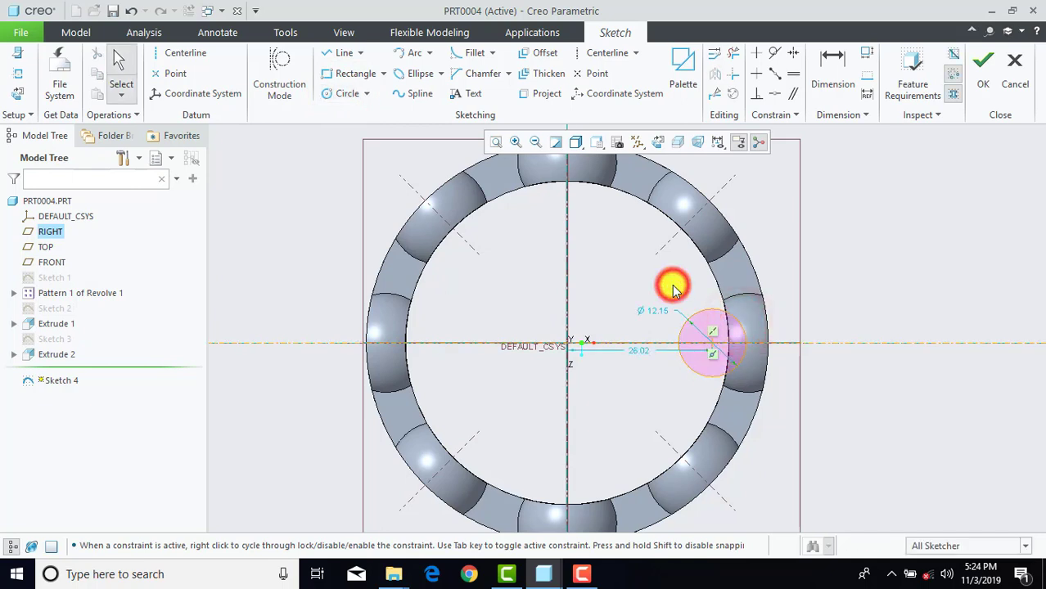
Step: Set the circle's diameter to 15 and its centre's distance from the origin to 32.5
{"action": "double_click", "coordinate": [658, 310]}
{"action": "type", "text": "15"}
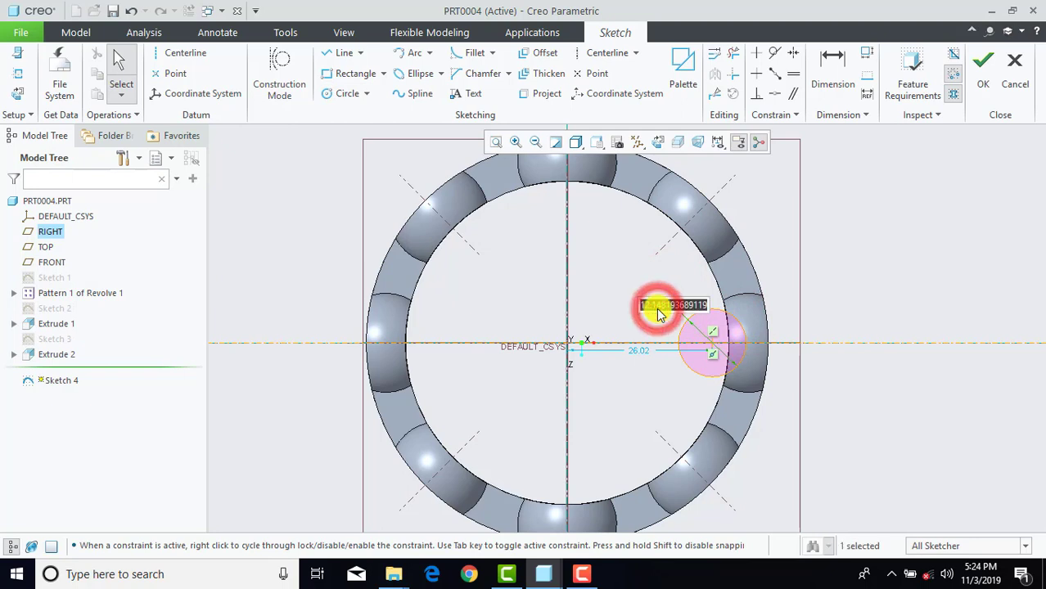
{"action": "key", "text": "Return"}
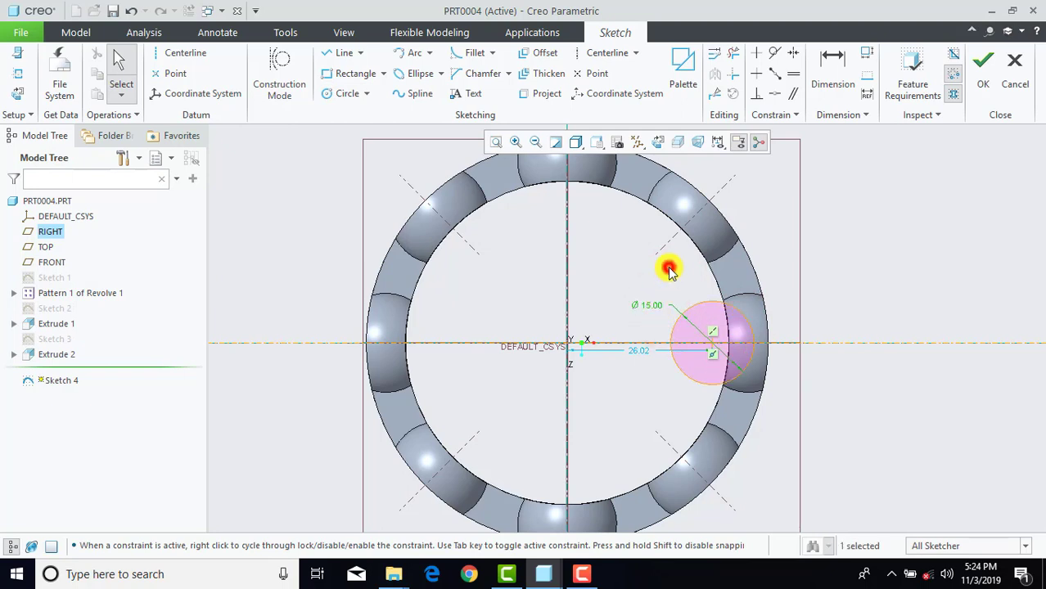
{"action": "left_click", "coordinate": [668, 271]}
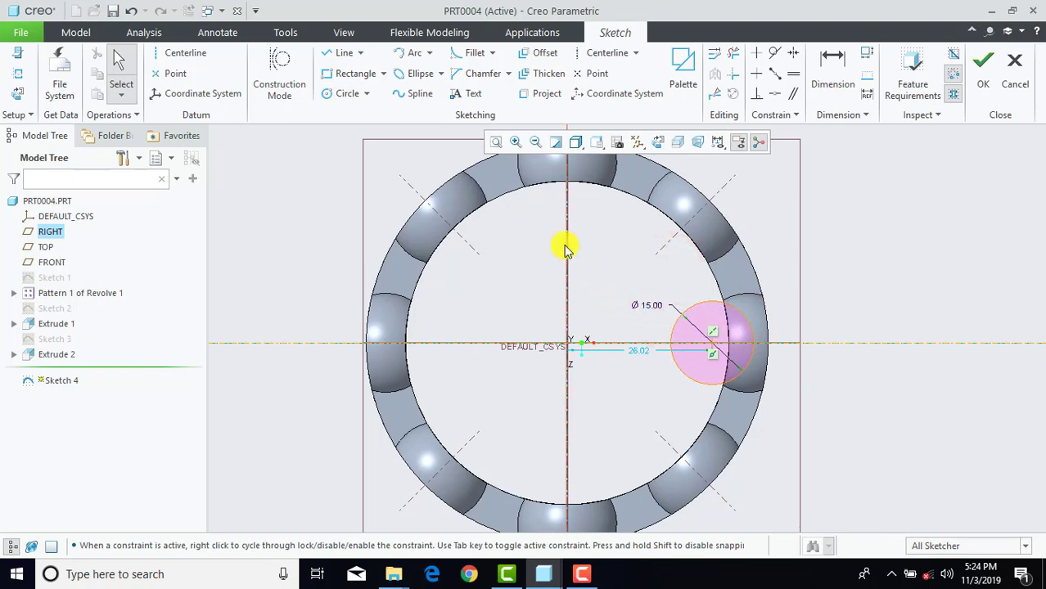
{"action": "double_click", "coordinate": [630, 350]}
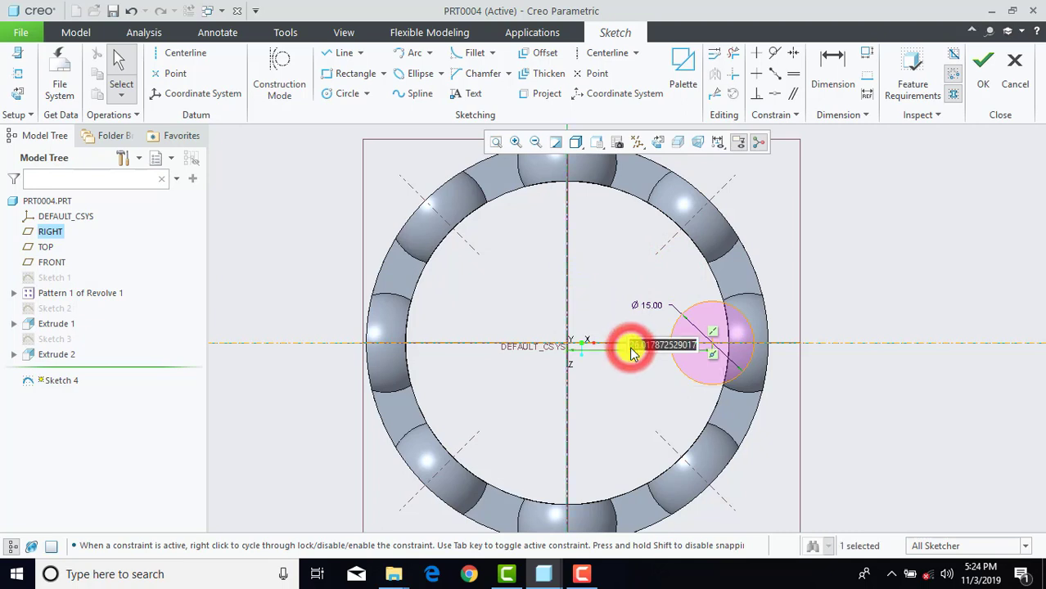
{"action": "key", "text": "BackSpace"}
{"action": "type", "text": "32.5"}
{"action": "key", "text": "Return"}
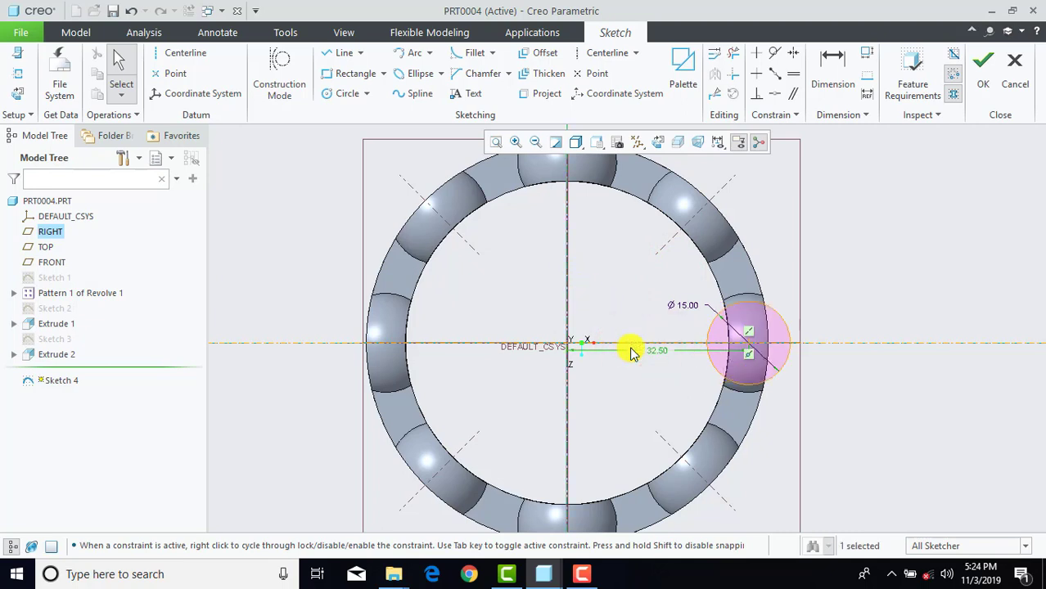
{"action": "left_click", "coordinate": [822, 305]}
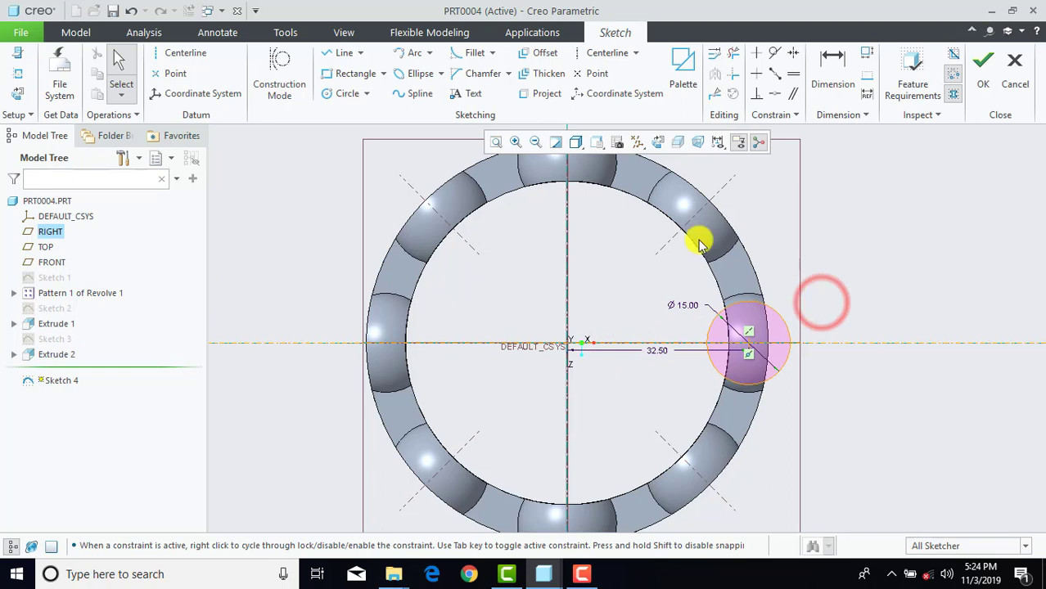
Step: Draw a horizontal line across the circle's full diameter along the centerline
{"action": "left_click", "coordinate": [338, 52]}
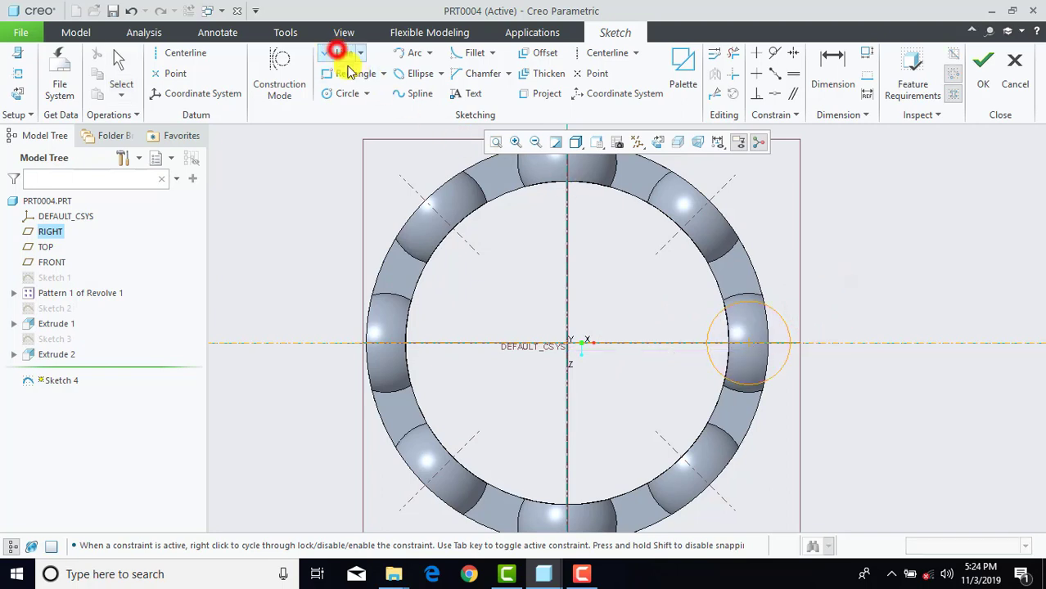
{"action": "scroll", "coordinate": [727, 346], "scroll_direction": "down", "scroll_amount": 2}
{"action": "left_click", "coordinate": [696, 346]}
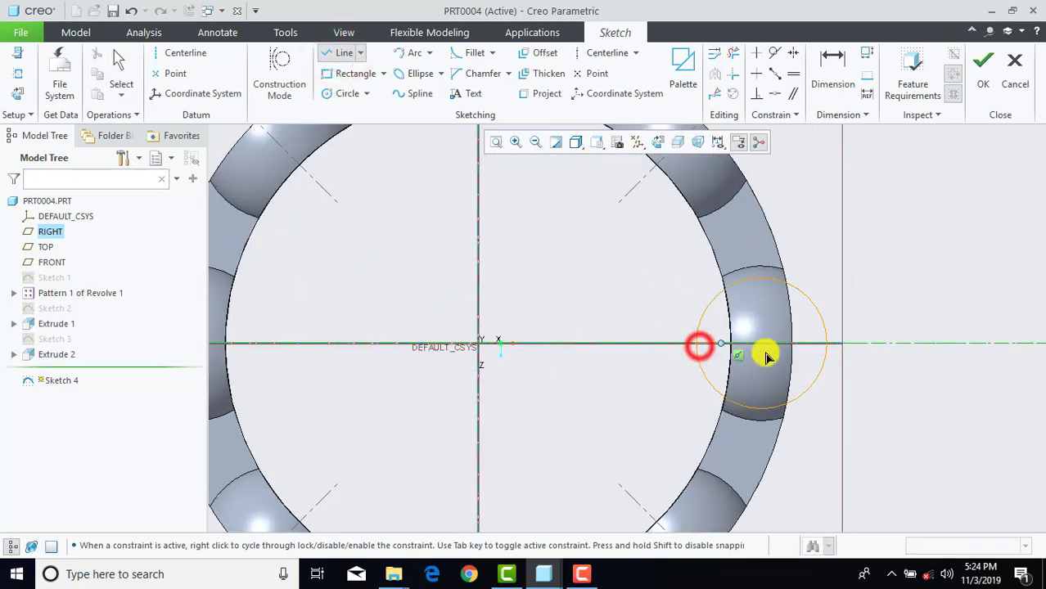
{"action": "left_click", "coordinate": [829, 344]}
{"action": "middle_click", "coordinate": [887, 303]}
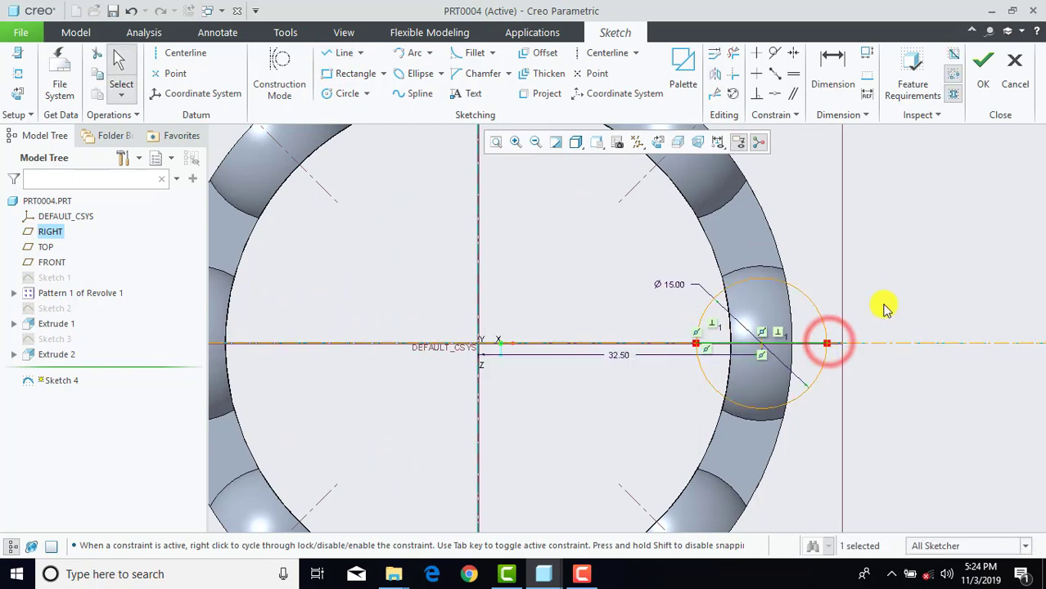
{"action": "left_click", "coordinate": [887, 292]}
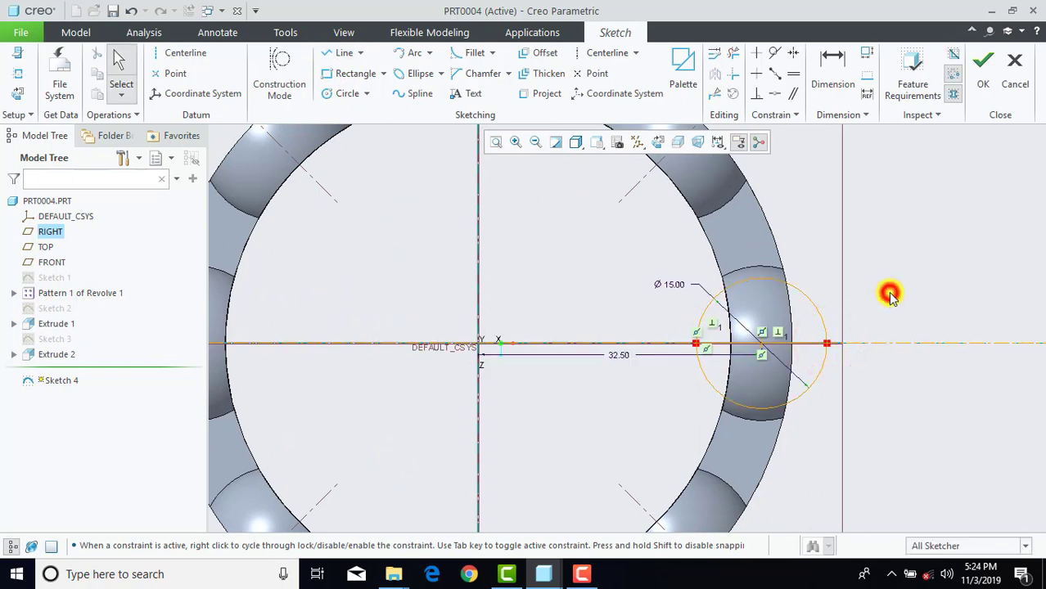
Step: Trim away the lower half of the circle to leave a closed semicircle, and finish the sketch
{"action": "left_click", "coordinate": [732, 50]}
{"action": "left_click", "coordinate": [828, 408]}
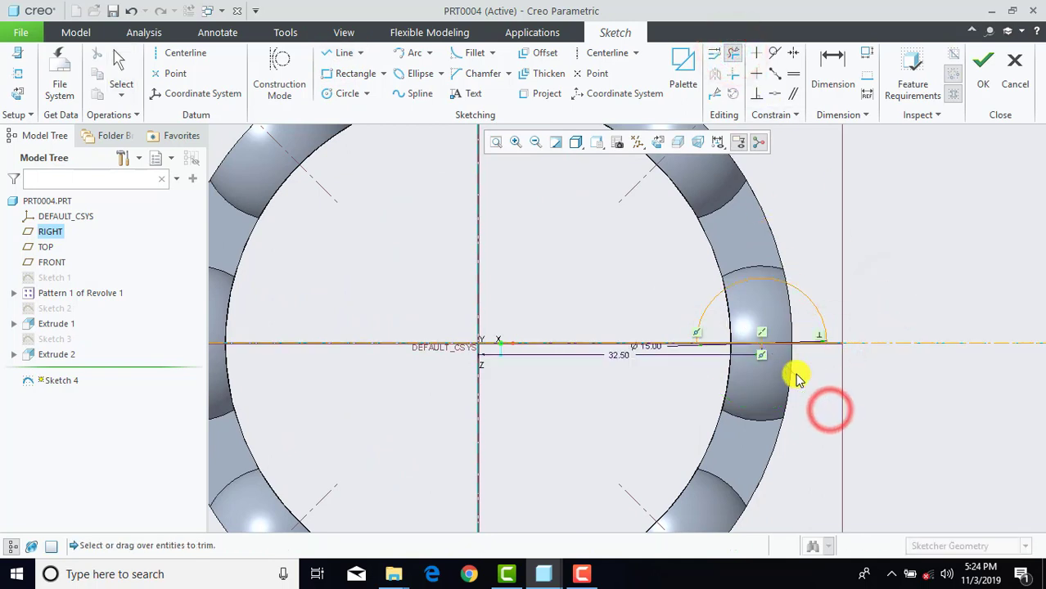
{"action": "middle_click", "coordinate": [878, 273]}
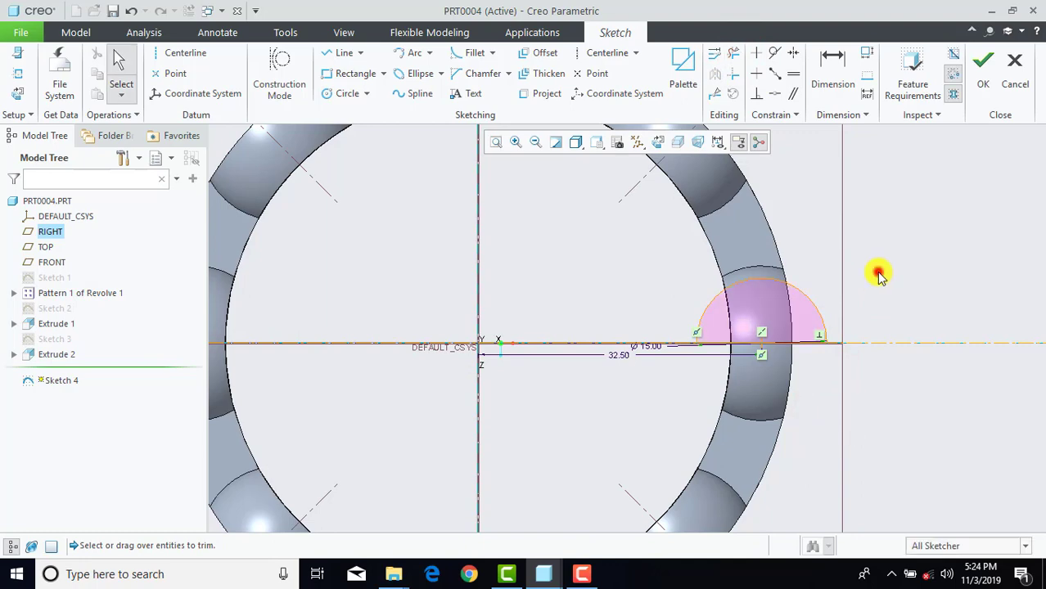
{"action": "left_click", "coordinate": [984, 70]}
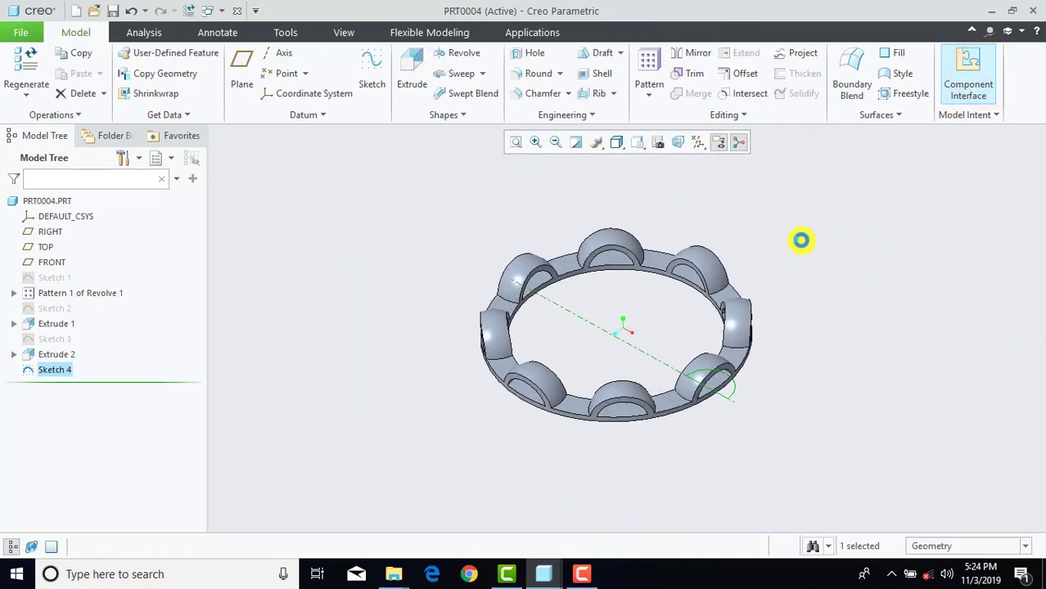
Step: Revolve the semicircle sketch 360 degrees as a material-removing cut to hollow out the ball pocket
{"action": "left_click", "coordinate": [464, 56]}
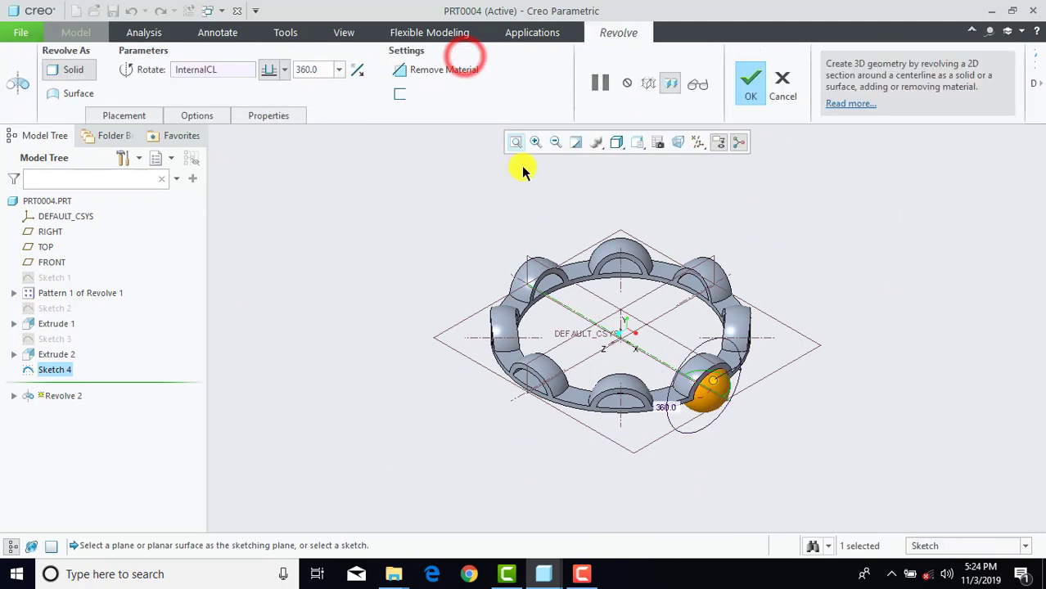
{"action": "left_click", "coordinate": [456, 70]}
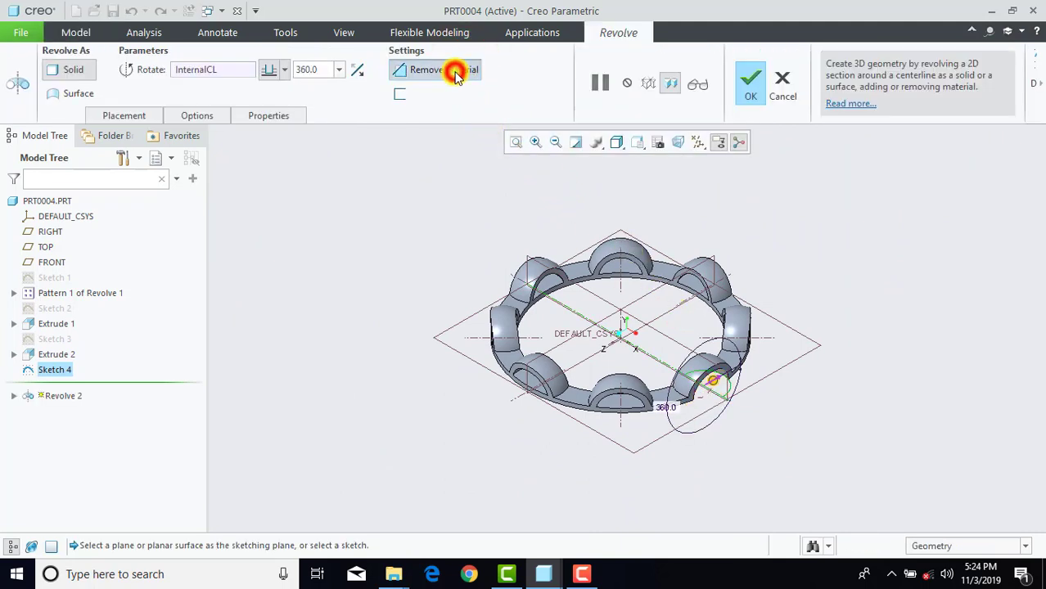
{"action": "left_click", "coordinate": [755, 89]}
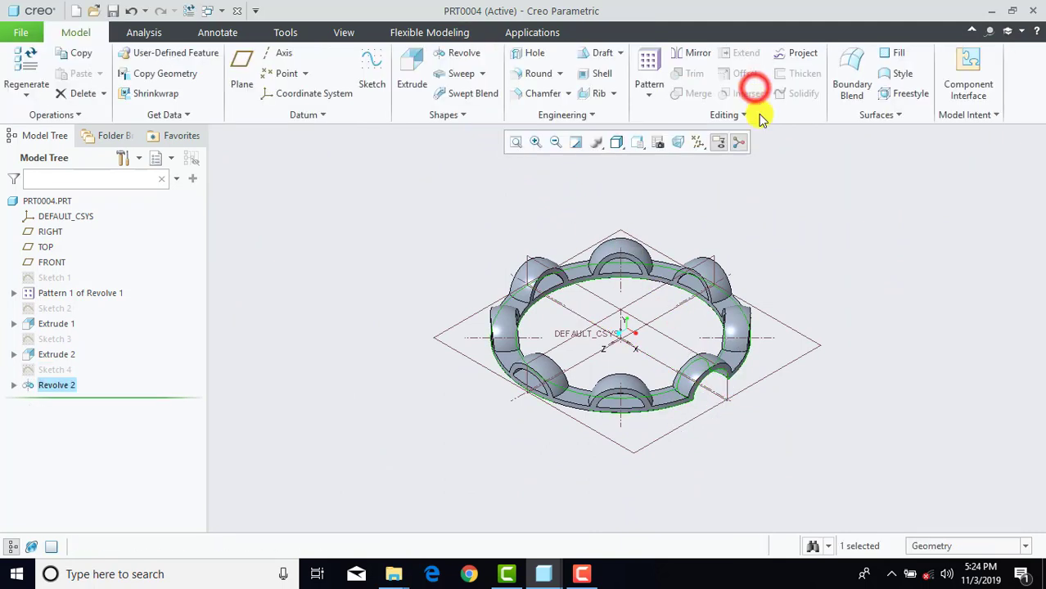
{"action": "left_click", "coordinate": [278, 360]}
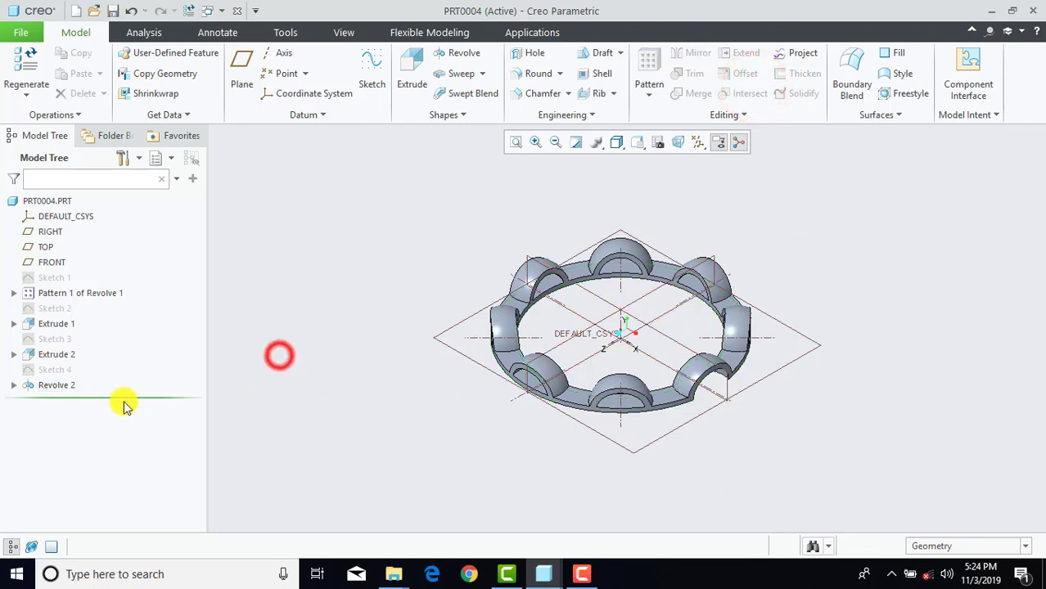
Step: Start an axis pattern of the revolved pocket cut around the ring's central vertical axis
{"action": "left_click", "coordinate": [56, 390]}
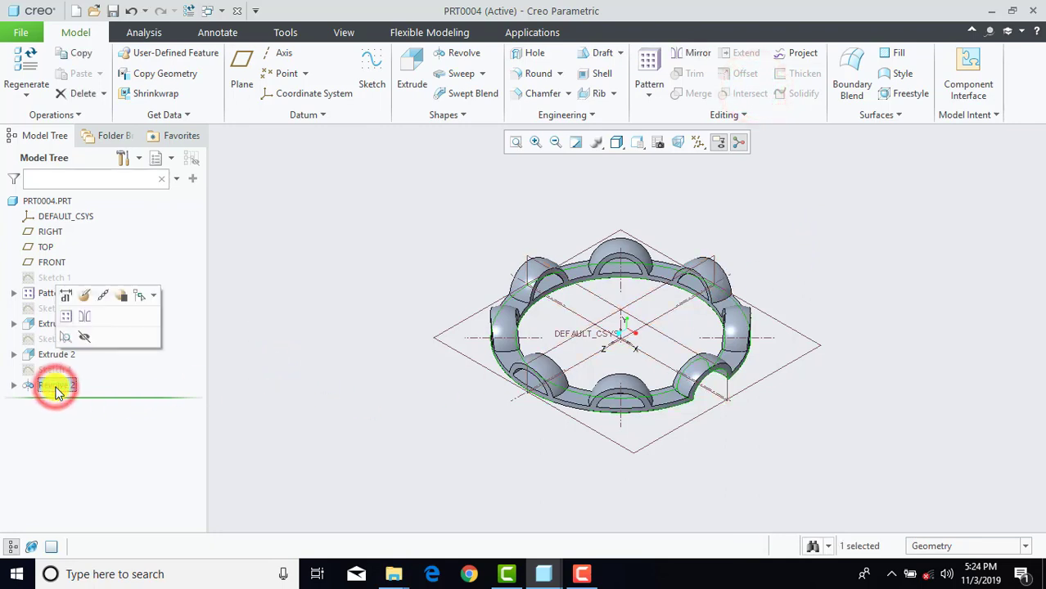
{"action": "left_click", "coordinate": [647, 68]}
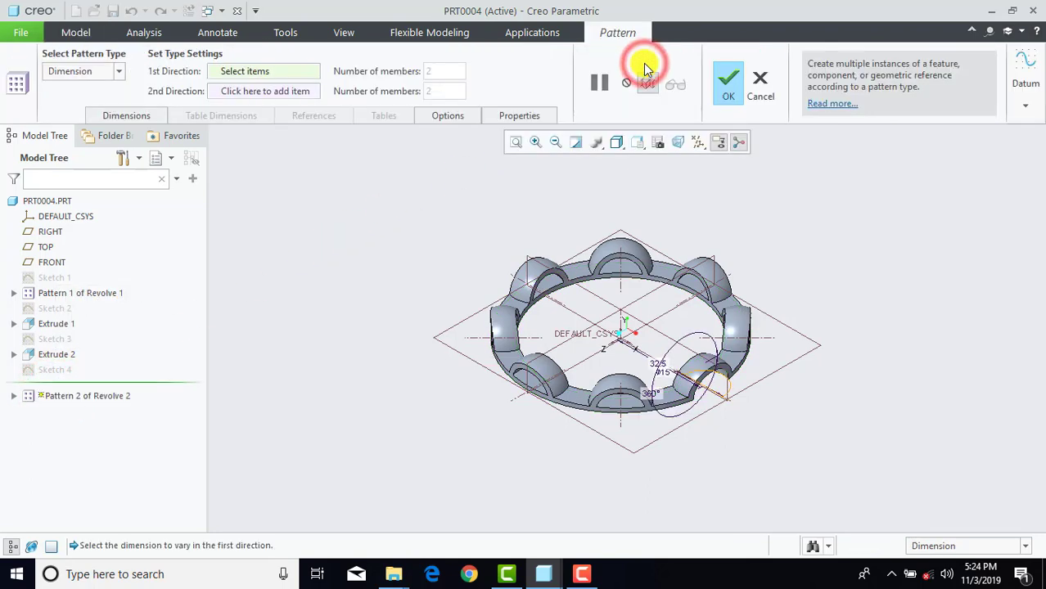
{"action": "left_click", "coordinate": [82, 72]}
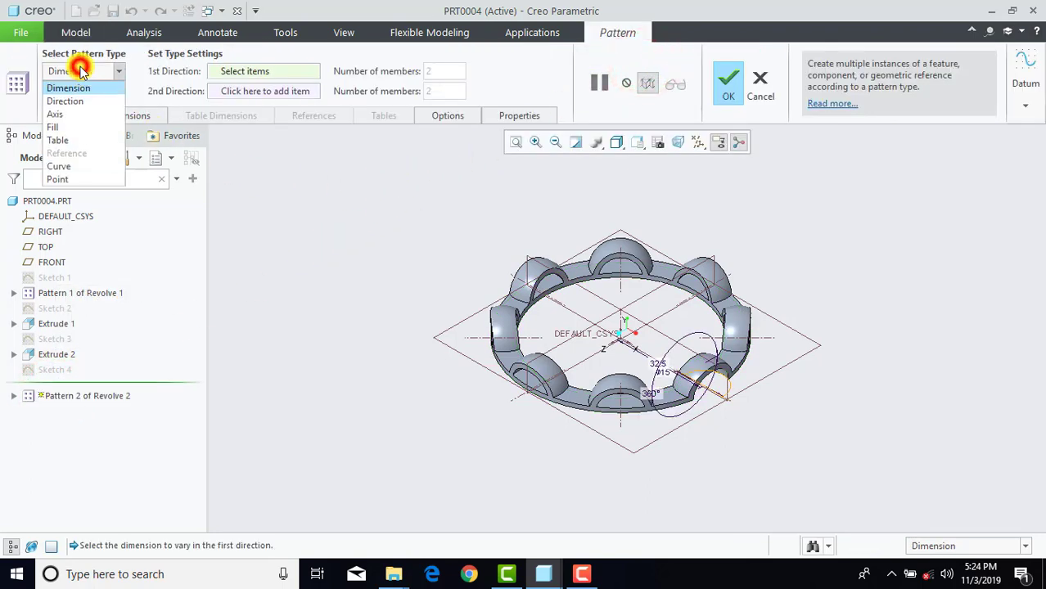
{"action": "left_click", "coordinate": [75, 111]}
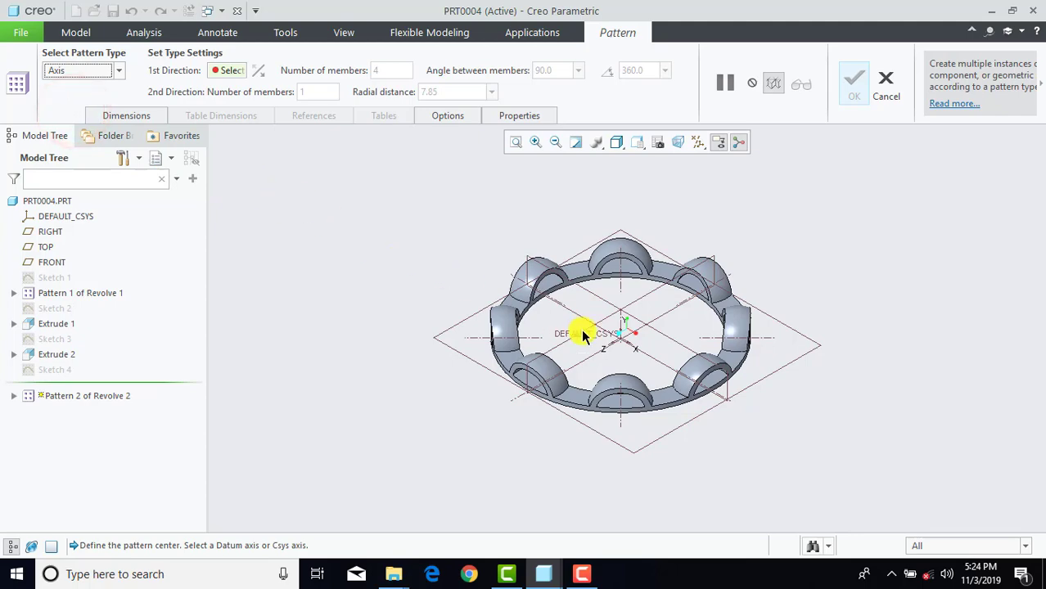
{"action": "scroll", "coordinate": [642, 331], "scroll_direction": "up", "scroll_amount": 4}
{"action": "scroll", "coordinate": [584, 348], "scroll_direction": "up", "scroll_amount": 3}
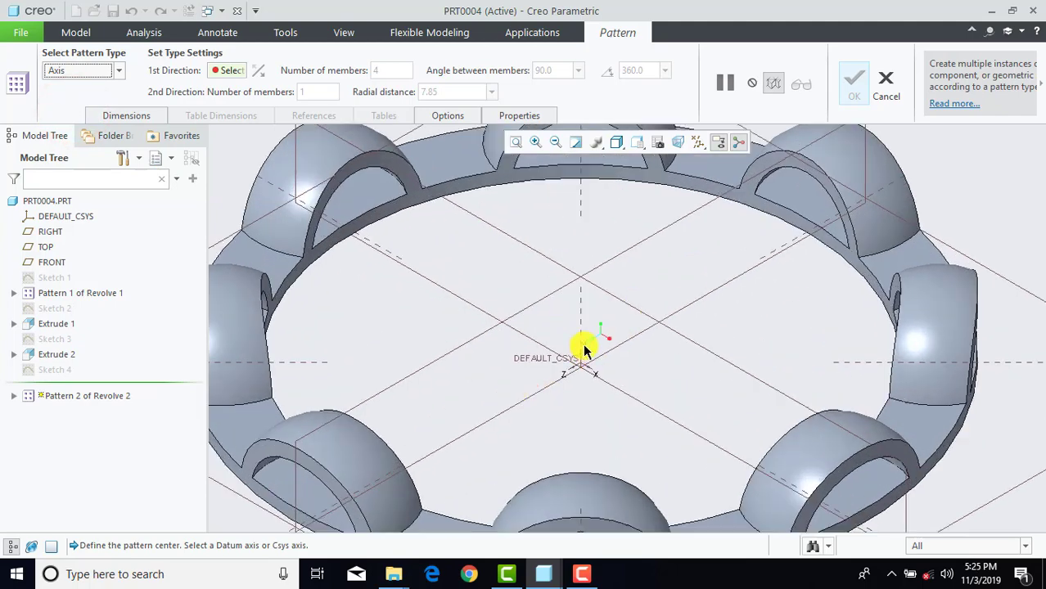
{"action": "middle_click_drag", "start_coordinate": [624, 367], "coordinate": [598, 372]}
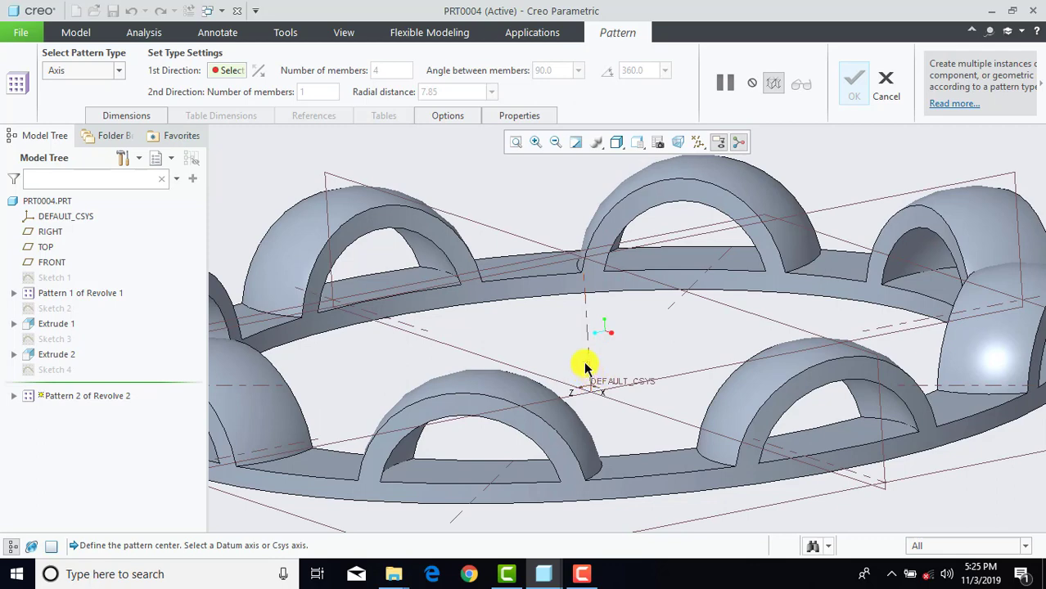
{"action": "left_click", "coordinate": [588, 374]}
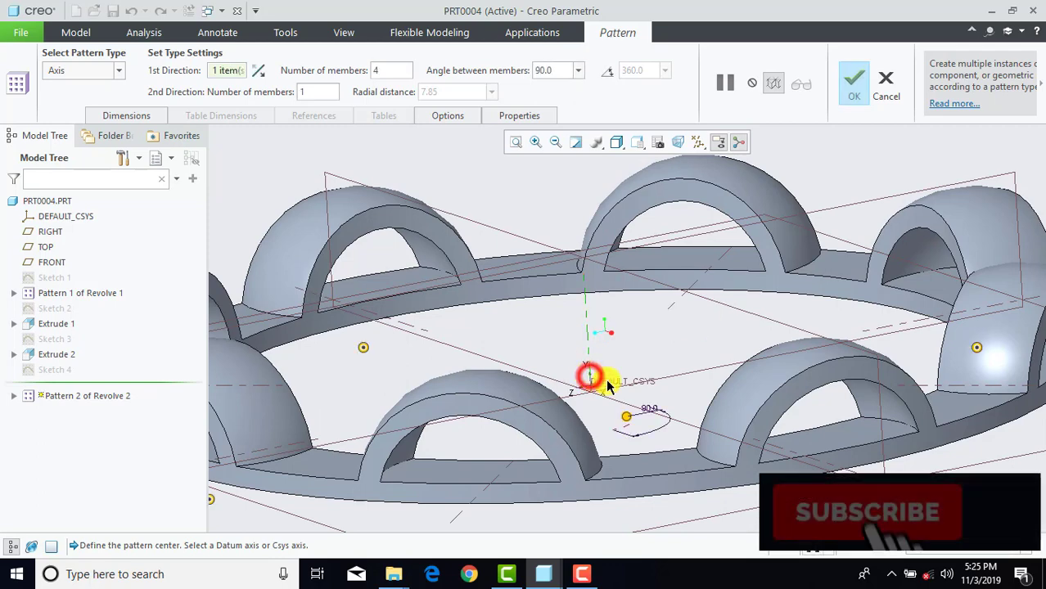
Step: Set the pattern to 8 members spread evenly over 360 degrees and complete it
{"action": "scroll", "coordinate": [621, 352], "scroll_direction": "down", "scroll_amount": 3}
{"action": "mouse_move", "coordinate": [620, 348]}
{"action": "middle_mouse_down"}
{"action": "mouse_move", "coordinate": [621, 370]}
{"action": "mouse_move", "coordinate": [614, 362]}
{"action": "middle_mouse_up"}
{"action": "scroll", "coordinate": [631, 390], "scroll_direction": "up", "scroll_amount": 2}
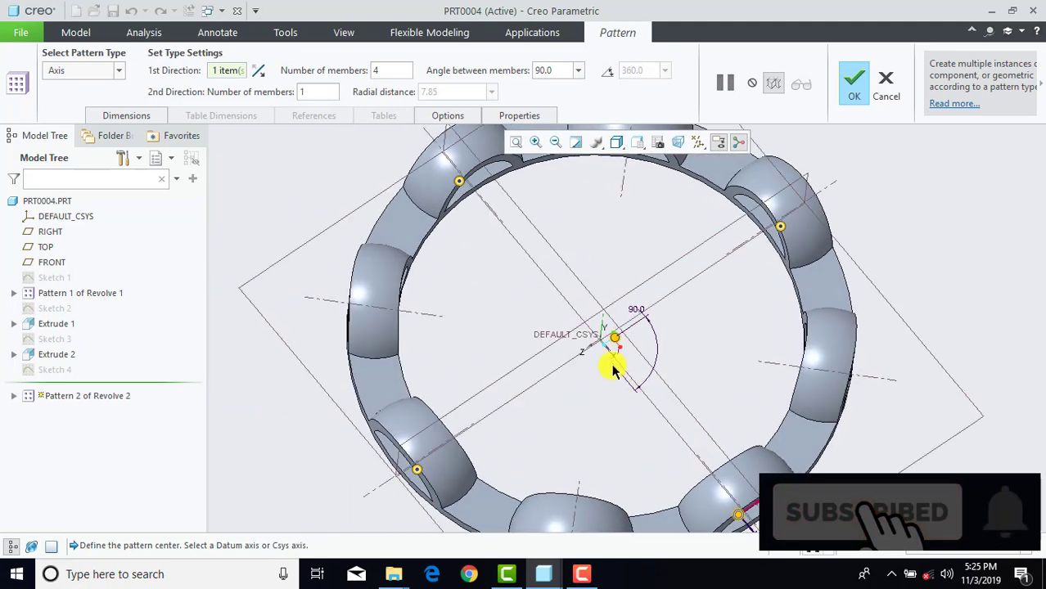
{"action": "double_click", "coordinate": [387, 70]}
{"action": "type", "text": "8"}
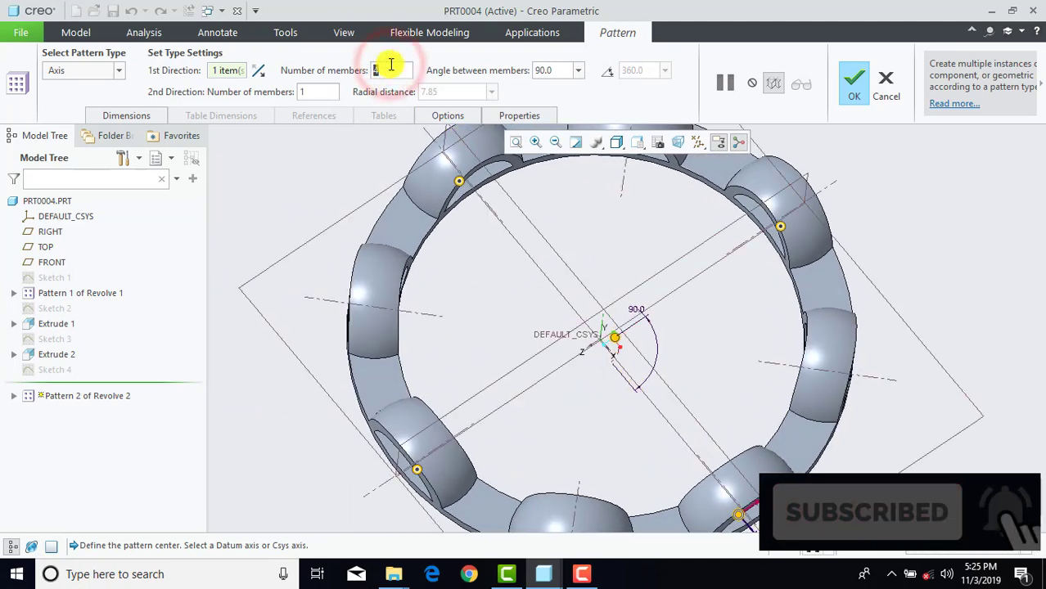
{"action": "key", "text": "Return"}
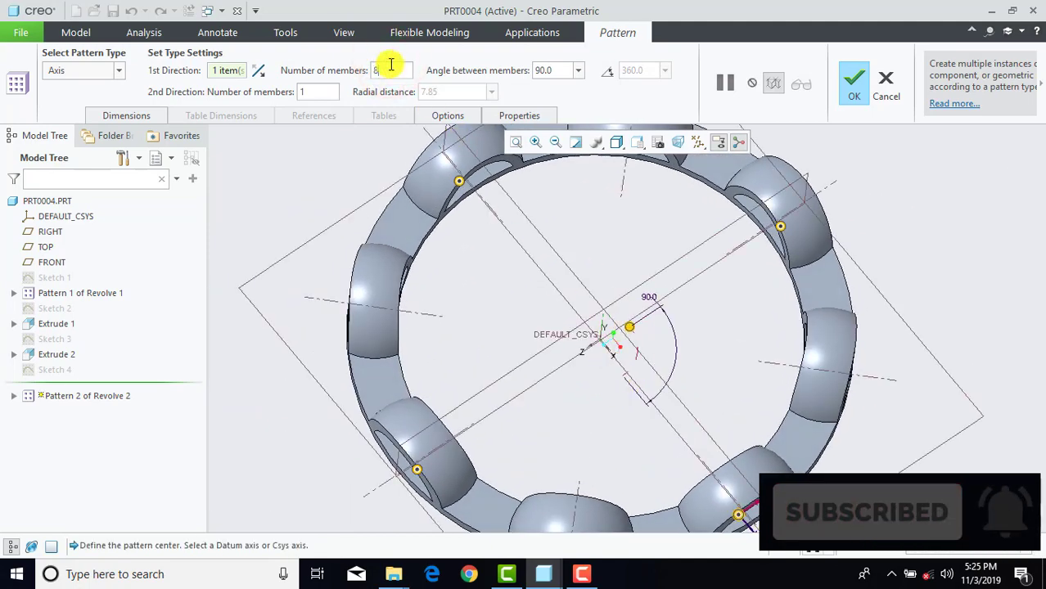
{"action": "left_click", "coordinate": [606, 71]}
{"action": "left_click", "coordinate": [854, 79]}
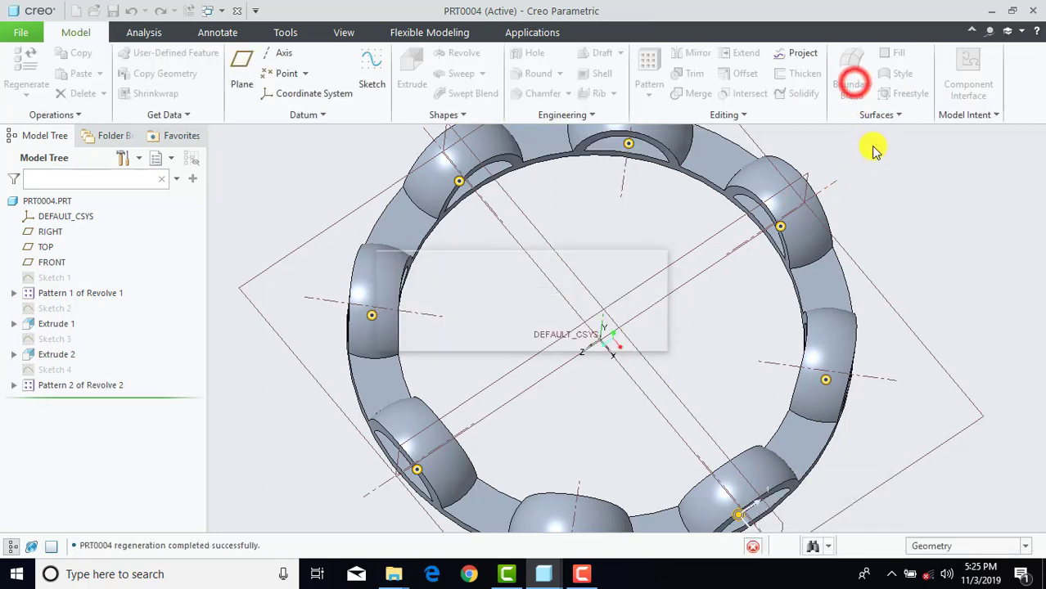
{"action": "middle_click_drag", "start_coordinate": [907, 238], "coordinate": [759, 356]}
{"action": "key", "text": "ctrl+d"}
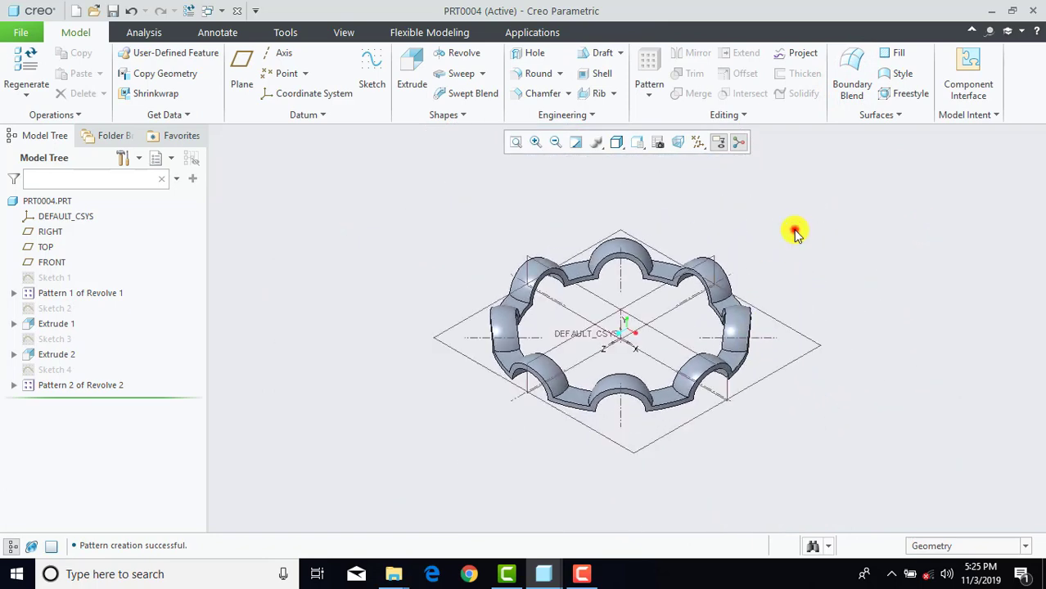
Step: Start a new sketch on the TOP plane and orient the view parallel to it
{"action": "scroll", "coordinate": [638, 299], "scroll_direction": "up", "scroll_amount": 2}
{"action": "left_click", "coordinate": [366, 76]}
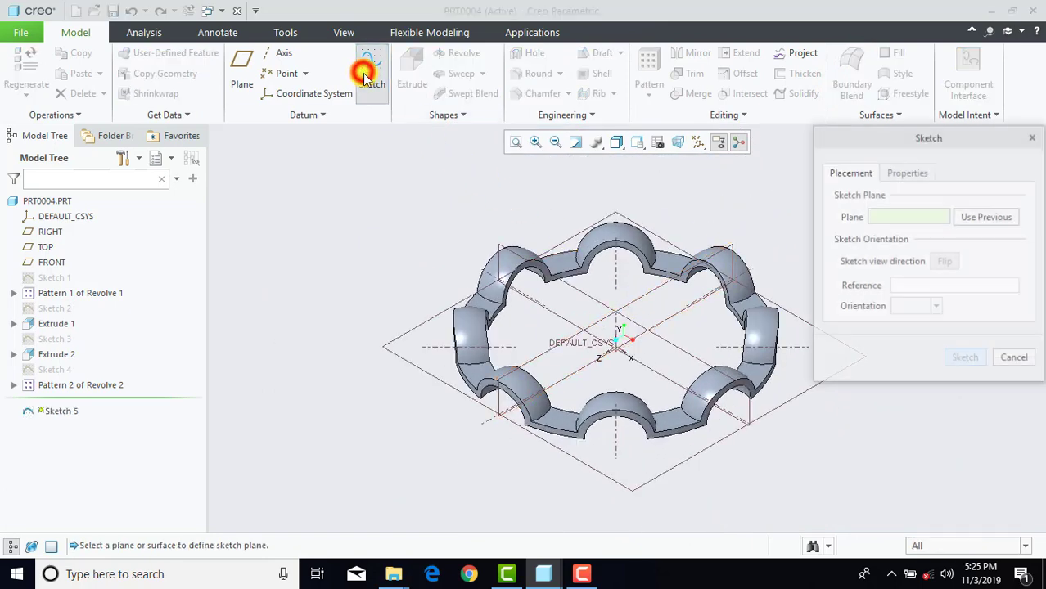
{"action": "left_click", "coordinate": [393, 339]}
{"action": "left_click", "coordinate": [964, 360]}
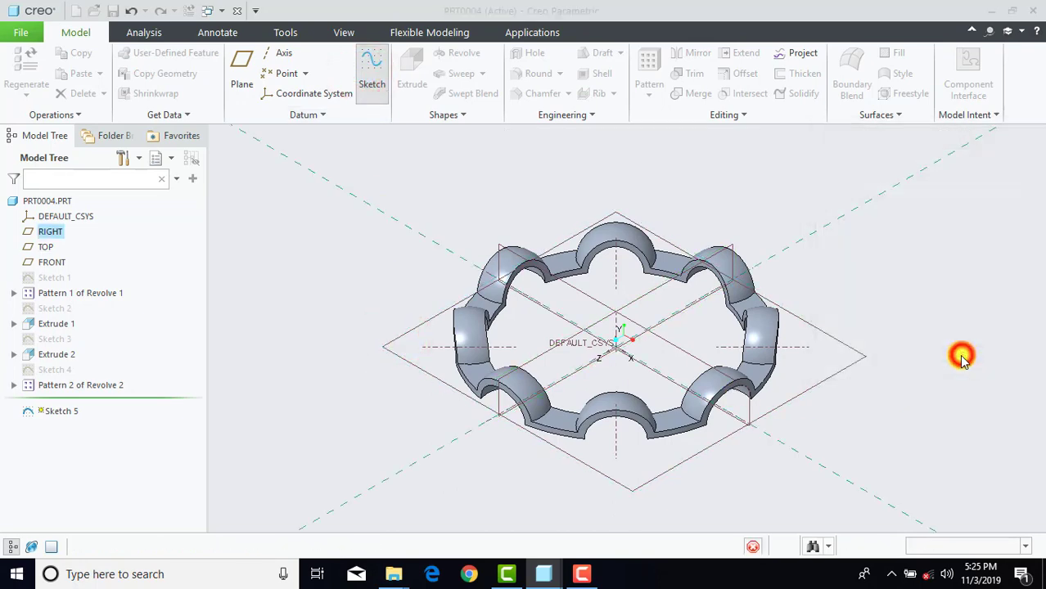
{"action": "left_click", "coordinate": [665, 140]}
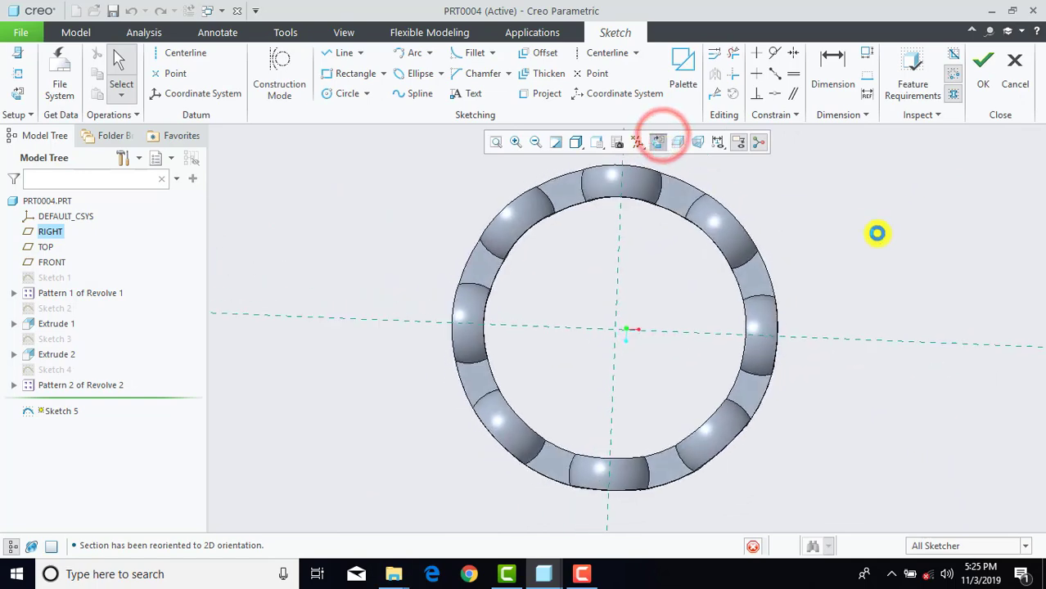
{"action": "left_click", "coordinate": [876, 234]}
{"action": "scroll", "coordinate": [642, 294], "scroll_direction": "up", "scroll_amount": 3}
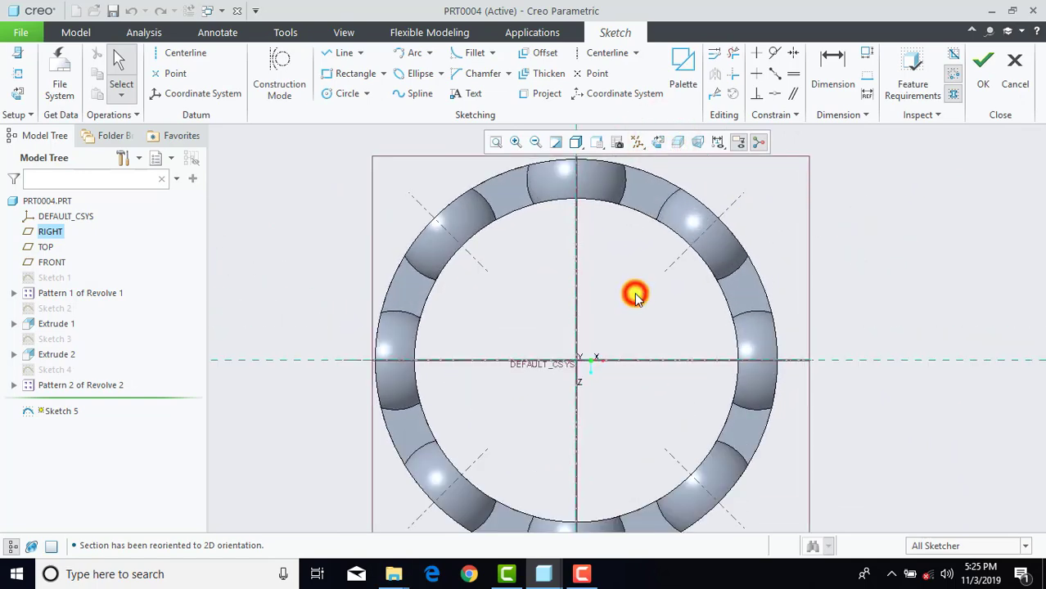
Step: Draw a slanted datum centerline from the origin through the flat ring section between two pockets, about 68 degrees from the vertical reference
{"action": "left_click", "coordinate": [167, 52]}
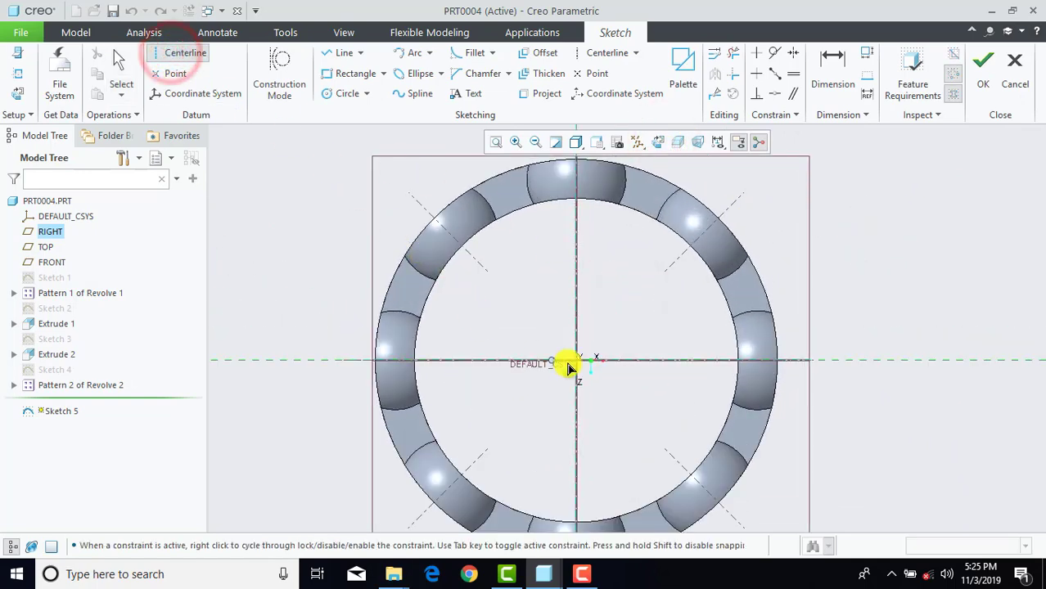
{"action": "left_click", "coordinate": [575, 363]}
{"action": "left_click", "coordinate": [752, 287]}
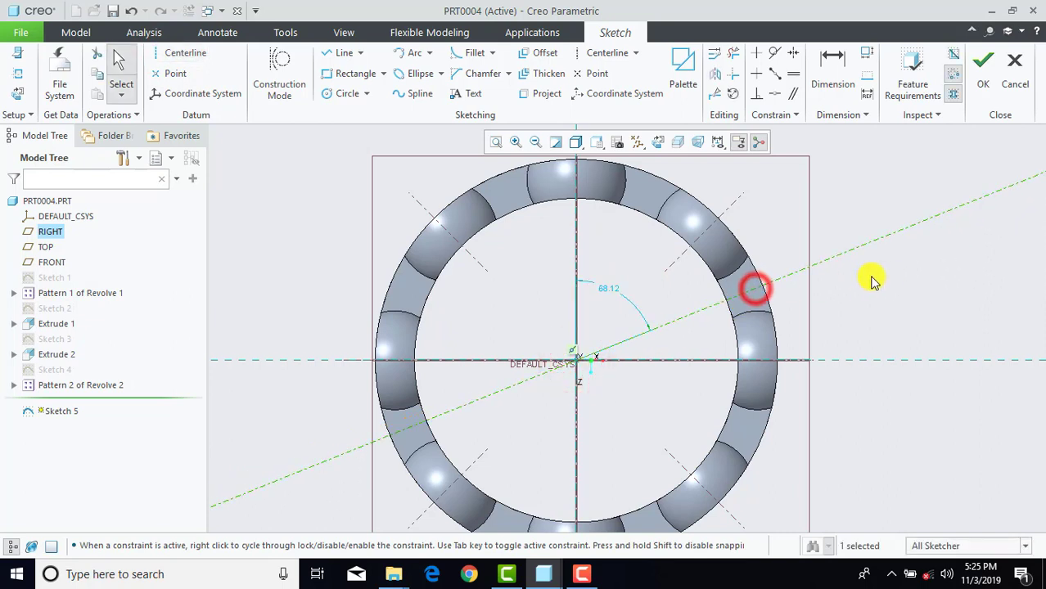
{"action": "left_click", "coordinate": [898, 277]}
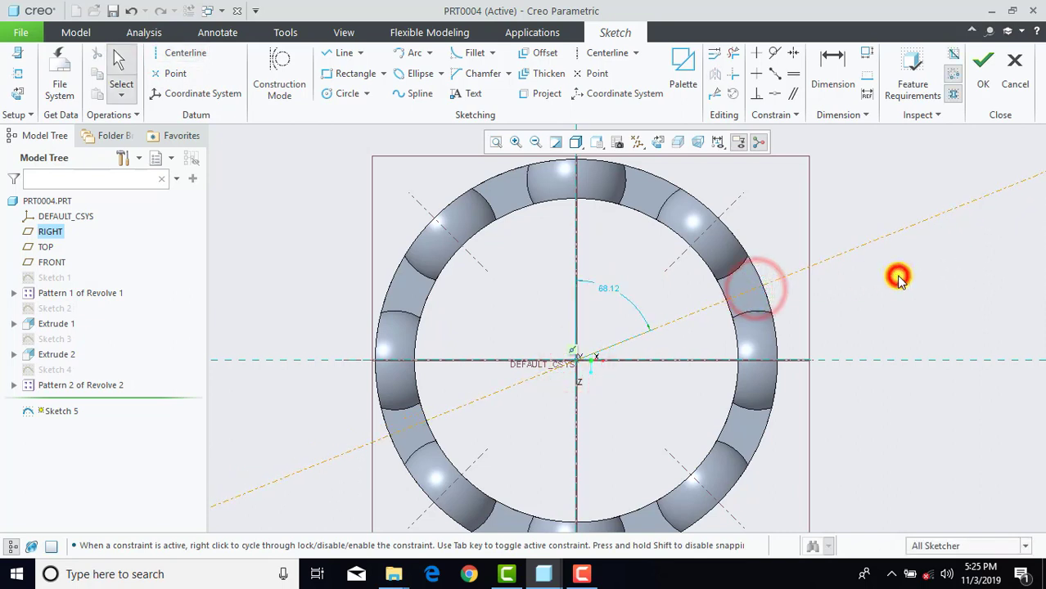
Step: Dimension the angle between the slanted centerline and the horizontal reference and set it to 22.5 degrees
{"action": "left_click", "coordinate": [834, 81]}
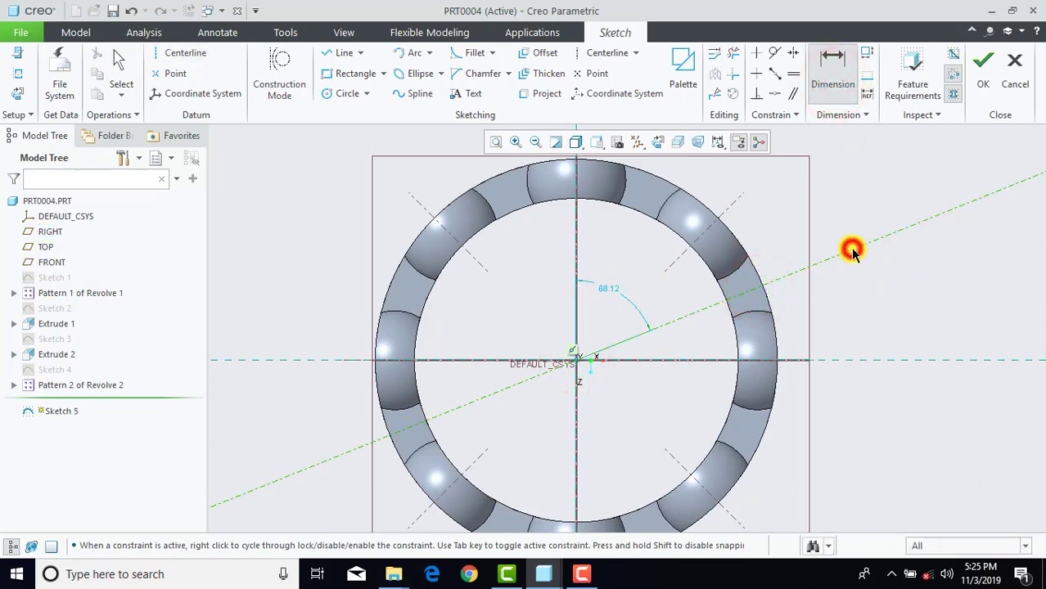
{"action": "left_click", "coordinate": [846, 361]}
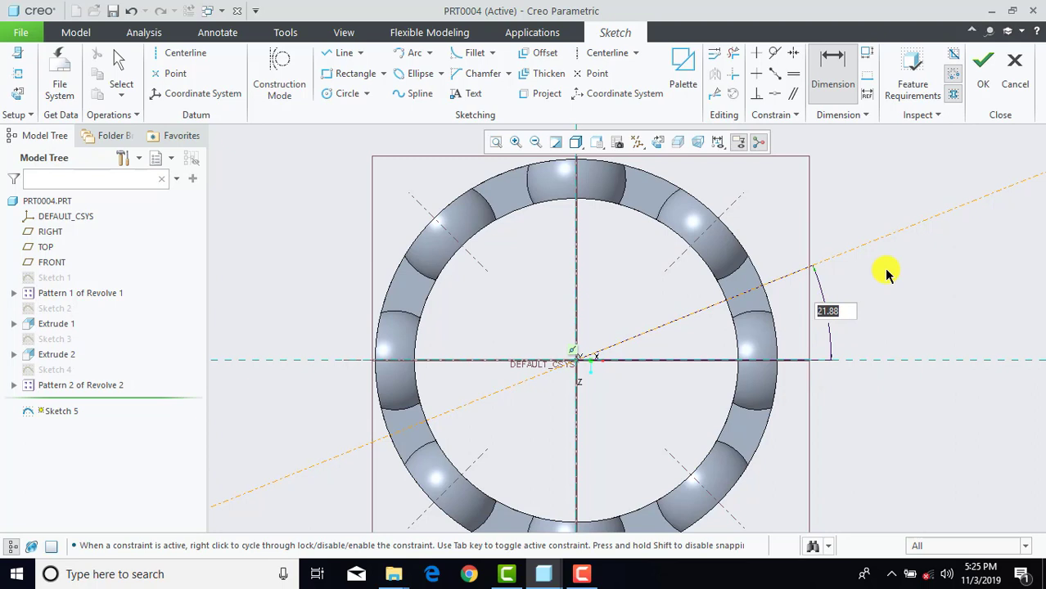
{"action": "key", "text": "Return"}
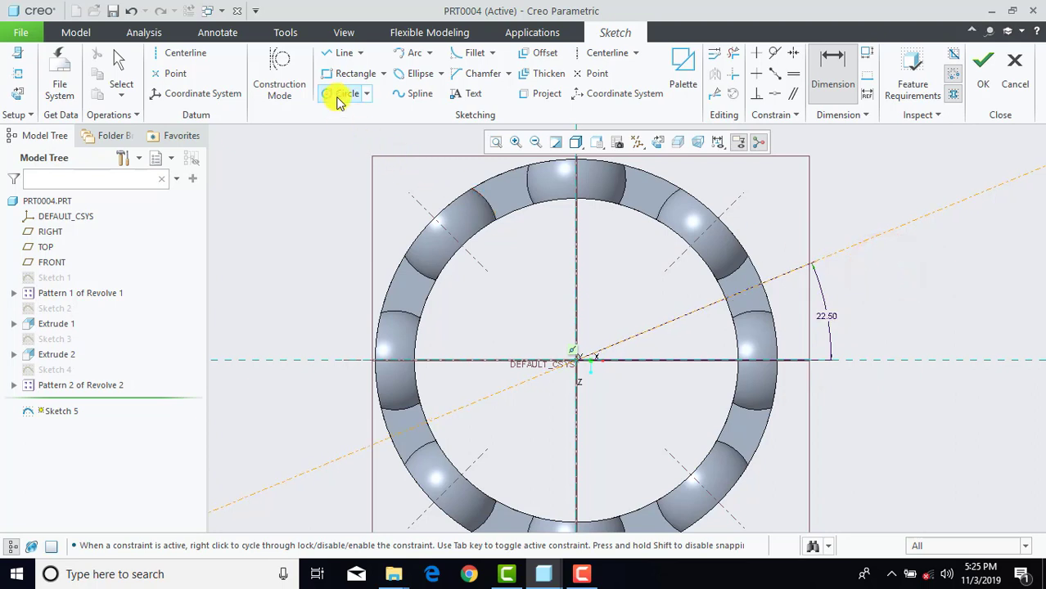
Step: Draw a circle centred on the slanted centerline in the flat ring section and set its diameter to 3
{"action": "left_click", "coordinate": [339, 97]}
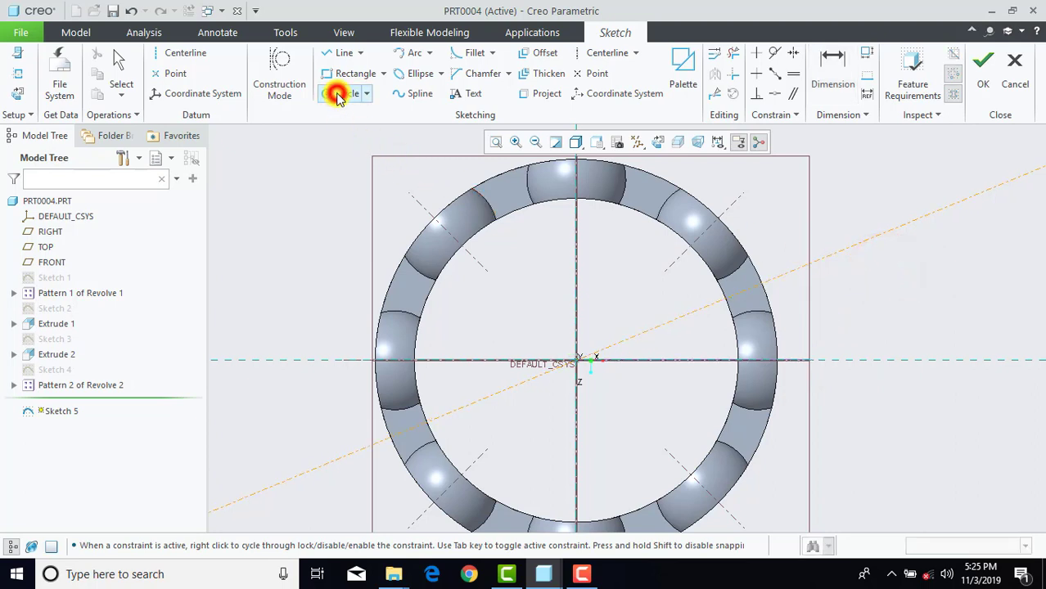
{"action": "left_click", "coordinate": [745, 295]}
{"action": "middle_click", "coordinate": [751, 301]}
{"action": "left_click", "coordinate": [884, 284]}
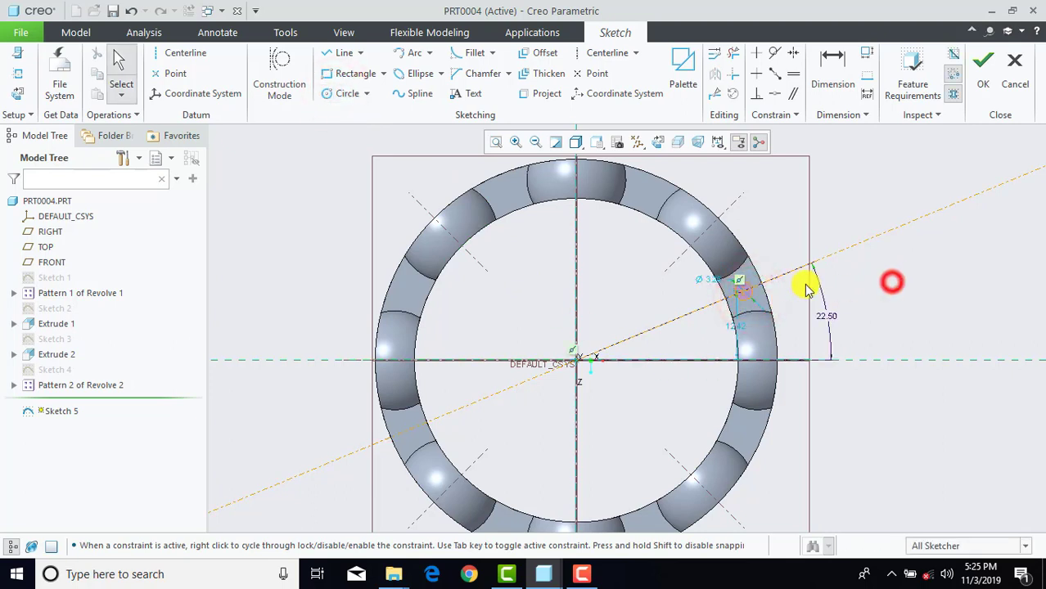
{"action": "scroll", "coordinate": [775, 287], "scroll_direction": "up", "scroll_amount": 3}
{"action": "double_click", "coordinate": [680, 278]}
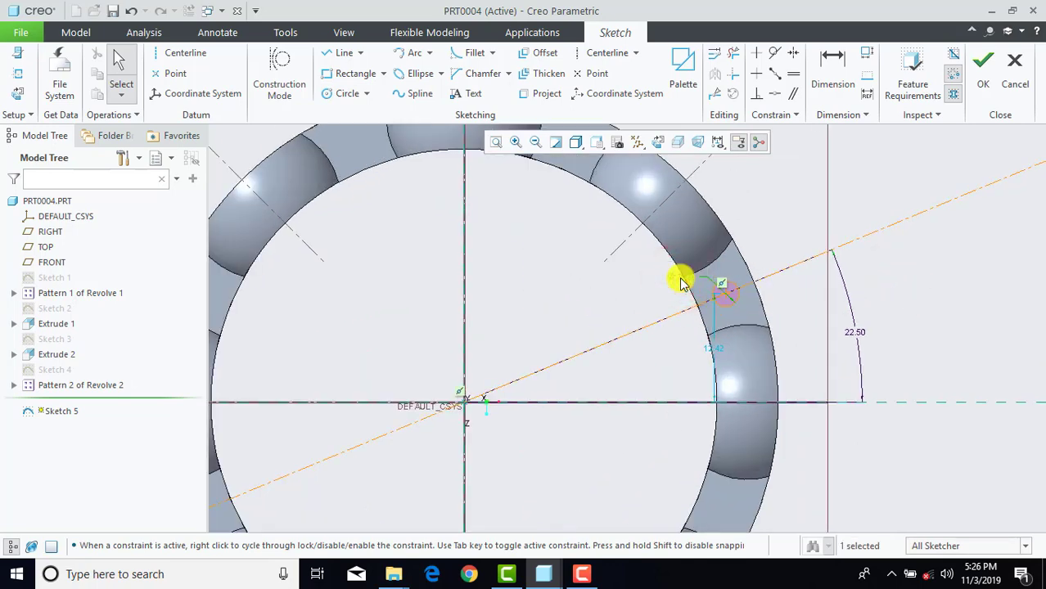
{"action": "left_click", "coordinate": [785, 221]}
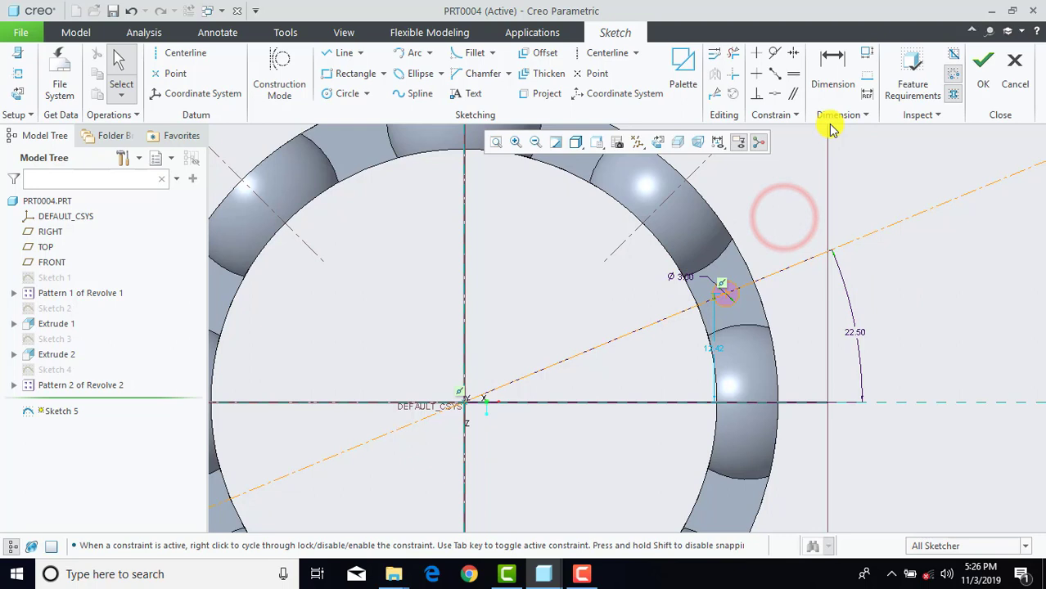
Step: Dimension the small circle's centre from the origin, set the distance to 32.5, and finish the sketch
{"action": "left_click", "coordinate": [833, 67]}
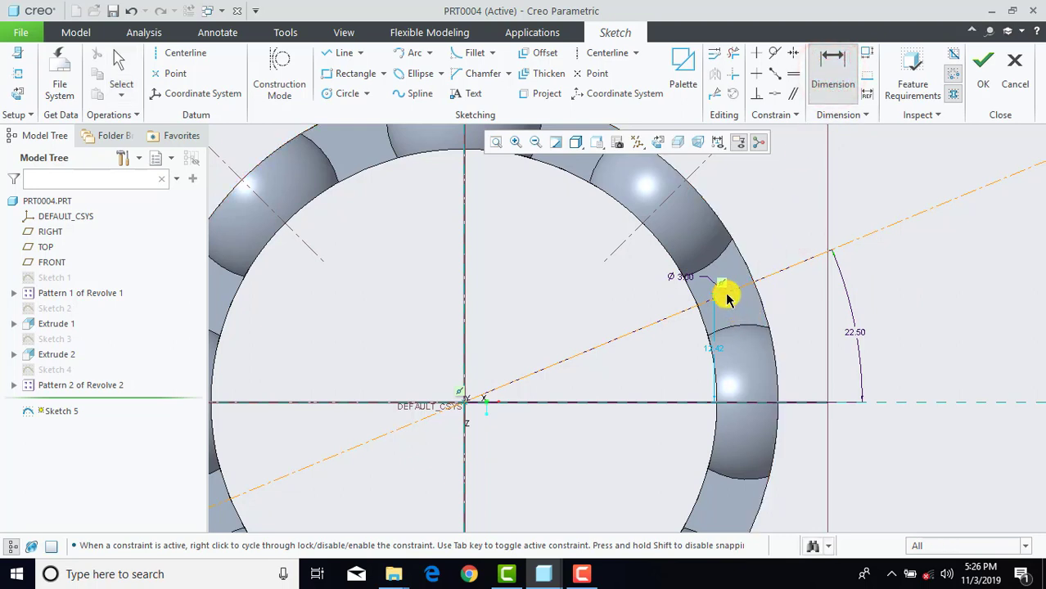
{"action": "left_click", "coordinate": [725, 293]}
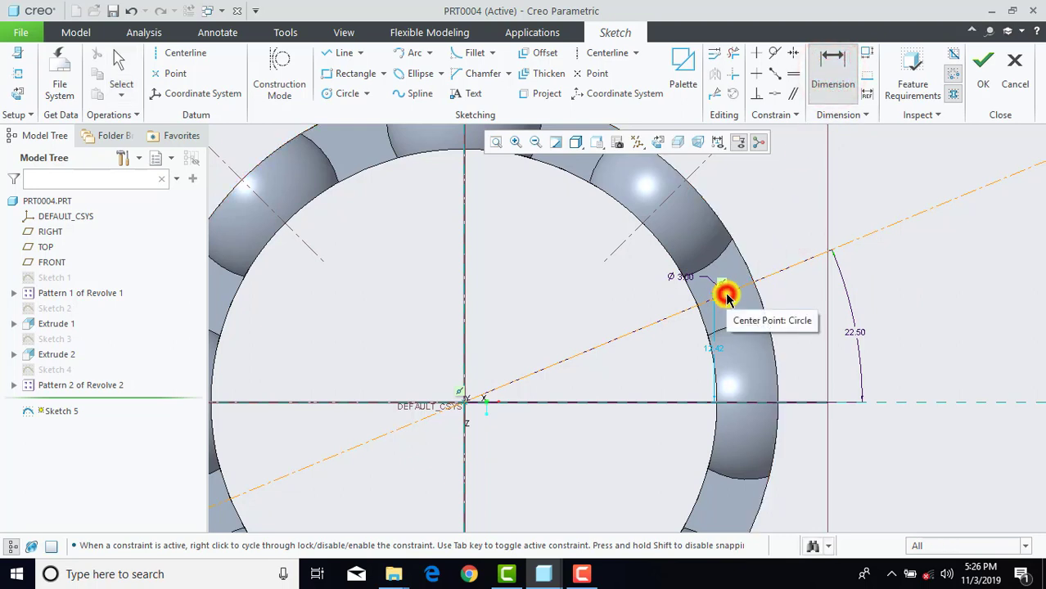
{"action": "left_click", "coordinate": [464, 404]}
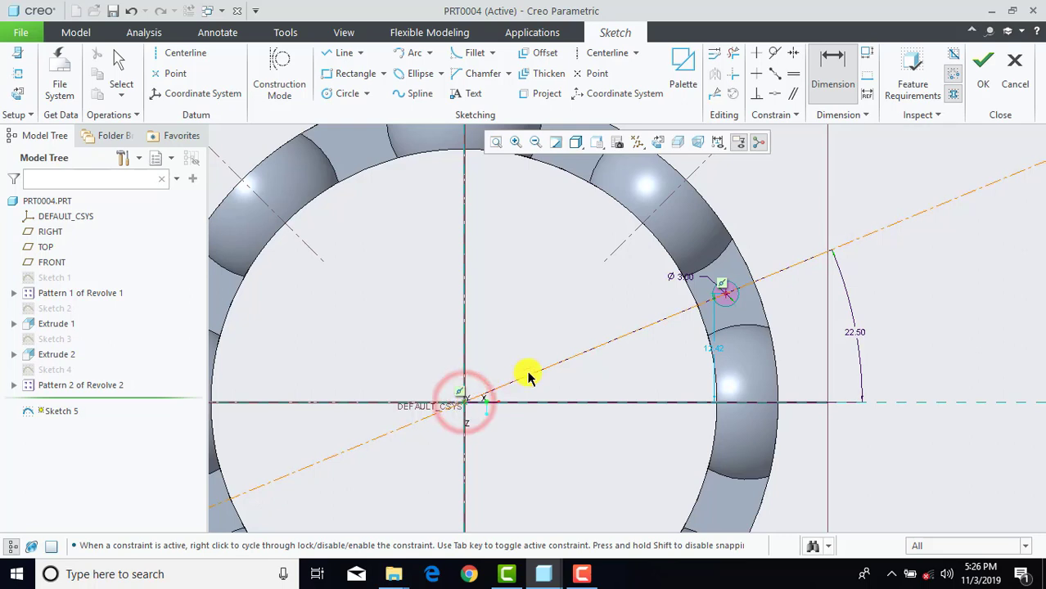
{"action": "middle_click", "coordinate": [550, 348]}
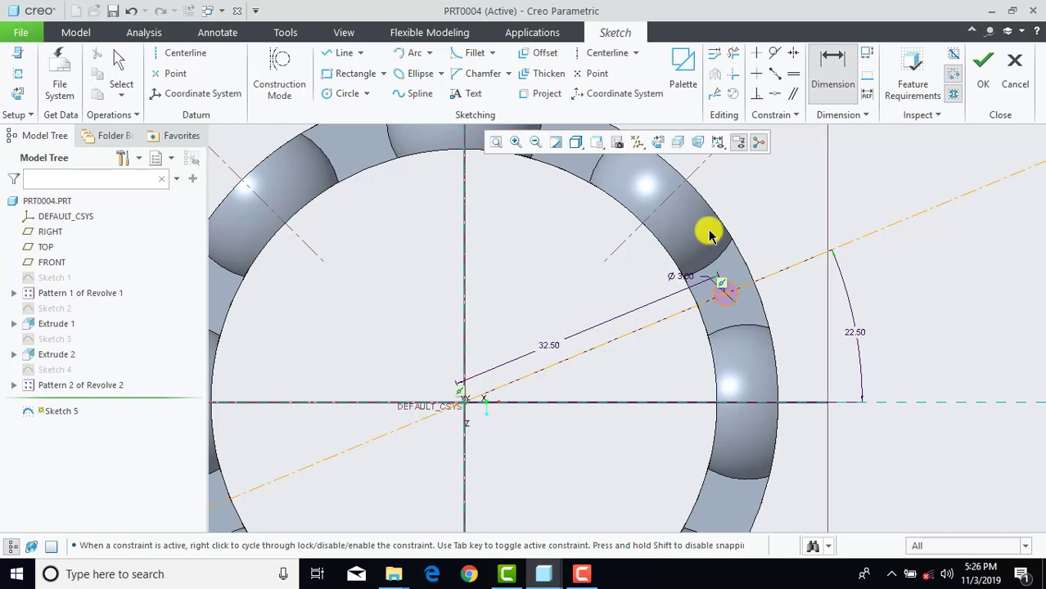
{"action": "left_click", "coordinate": [985, 80]}
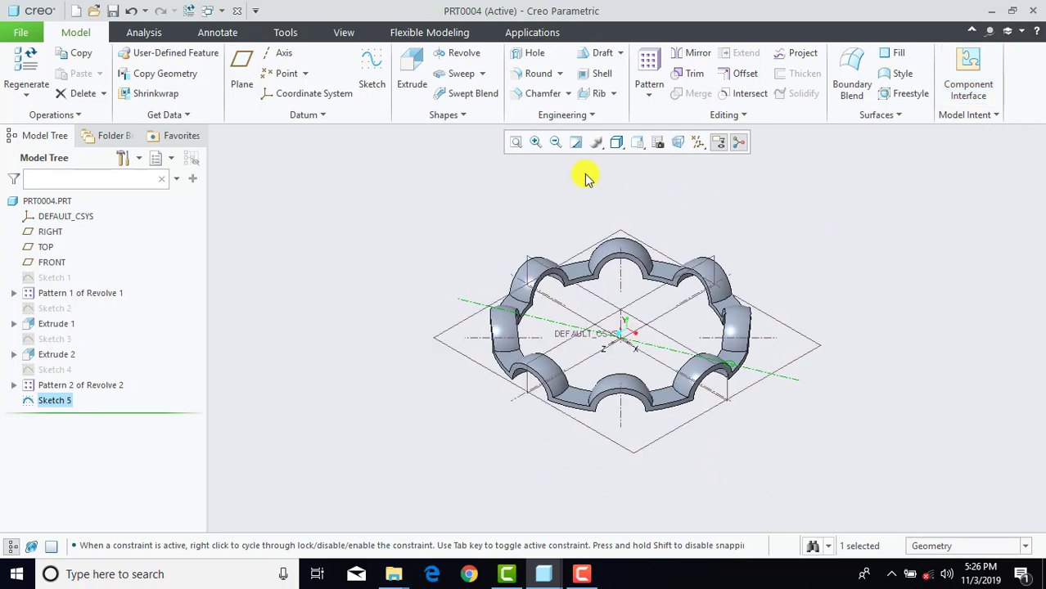
Step: Extrude the small circle as a material-removing cut through all to make a rivet hole in the ring
{"action": "left_click", "coordinate": [414, 78]}
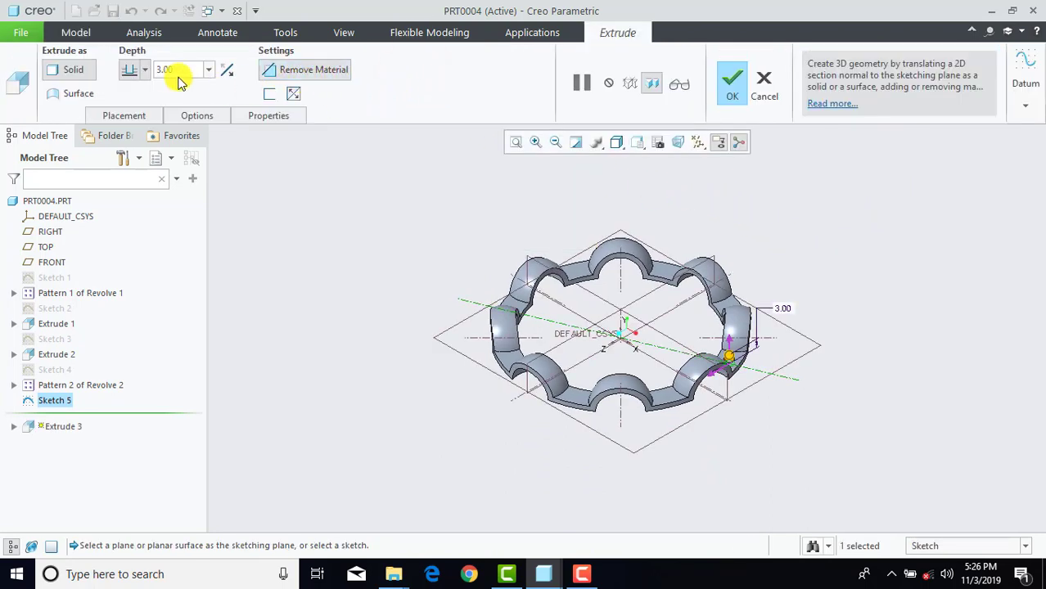
{"action": "left_click", "coordinate": [144, 71]}
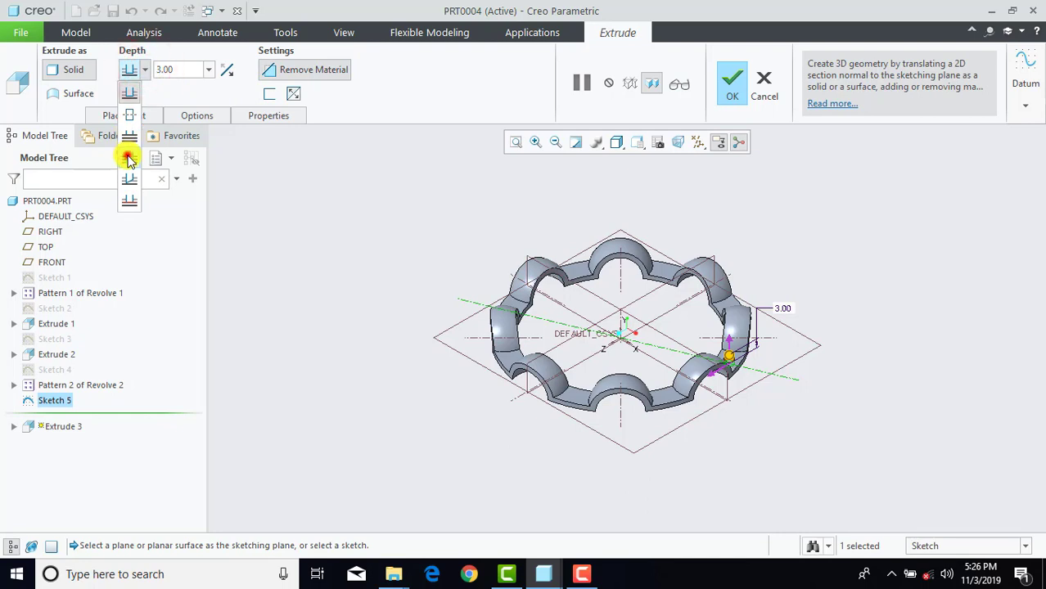
{"action": "left_click", "coordinate": [129, 158]}
{"action": "left_click", "coordinate": [739, 80]}
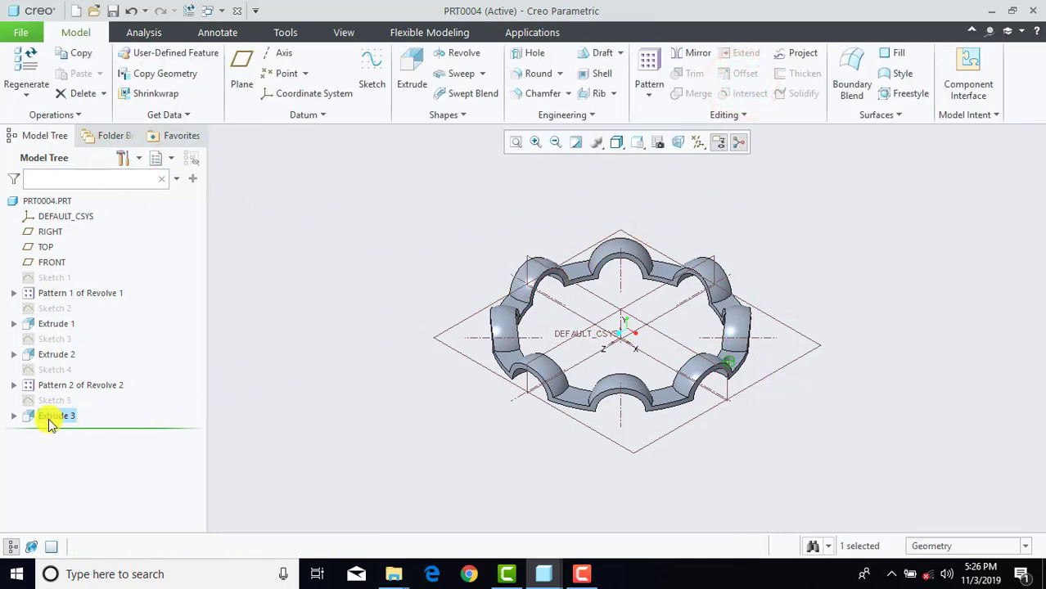
Step: Pattern the rivet-hole cut around the ring's central vertical axis with 8 members spread equally over 360 degrees
{"action": "left_click", "coordinate": [643, 65]}
{"action": "left_click", "coordinate": [90, 74]}
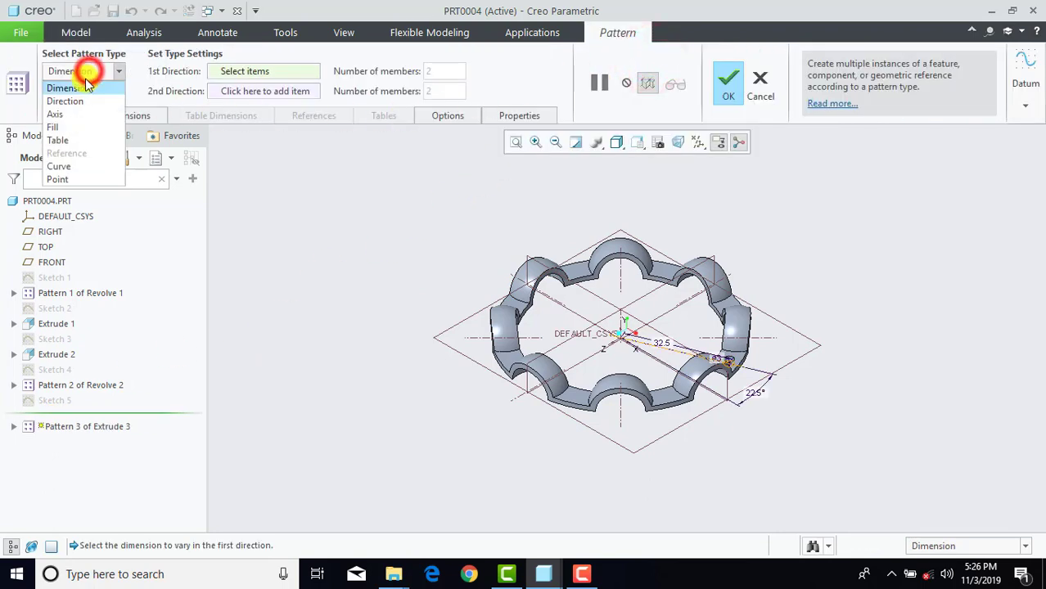
{"action": "left_click", "coordinate": [70, 111]}
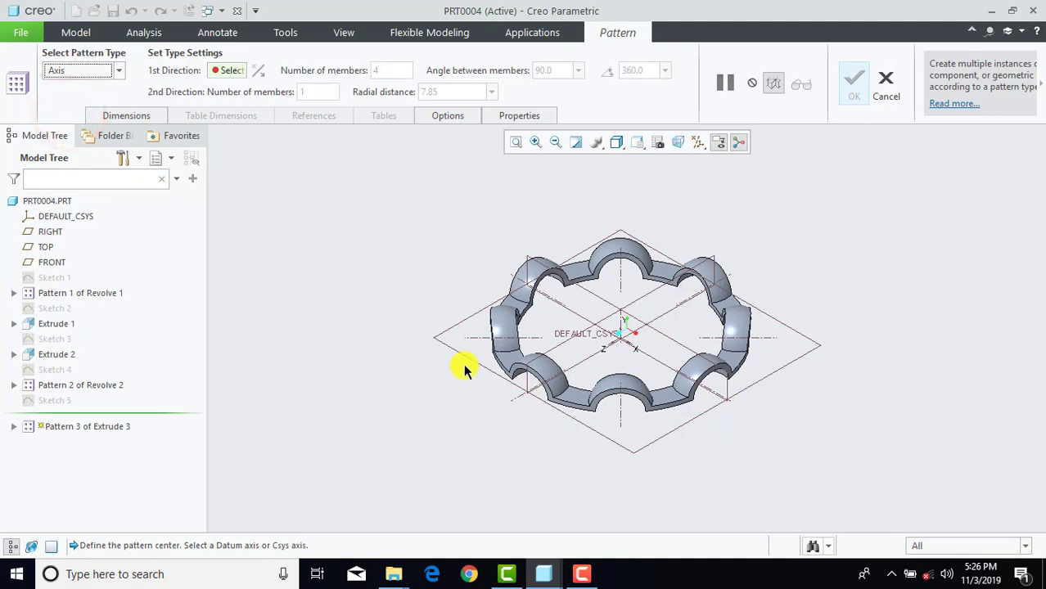
{"action": "scroll", "coordinate": [618, 344], "scroll_direction": "up", "scroll_amount": 5}
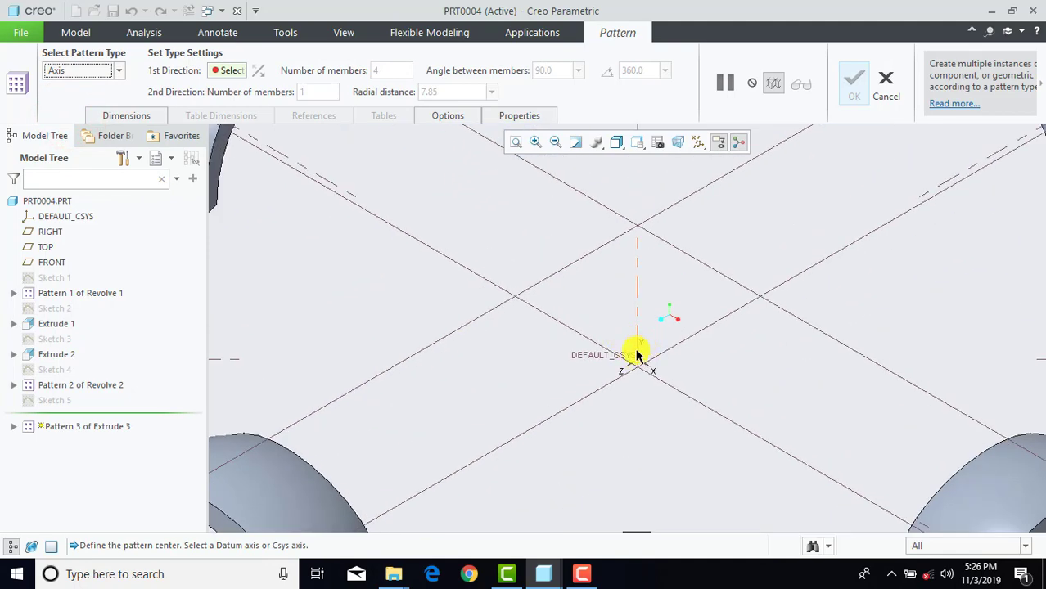
{"action": "left_click", "coordinate": [637, 354]}
{"action": "scroll", "coordinate": [632, 357], "scroll_direction": "down", "scroll_amount": 5}
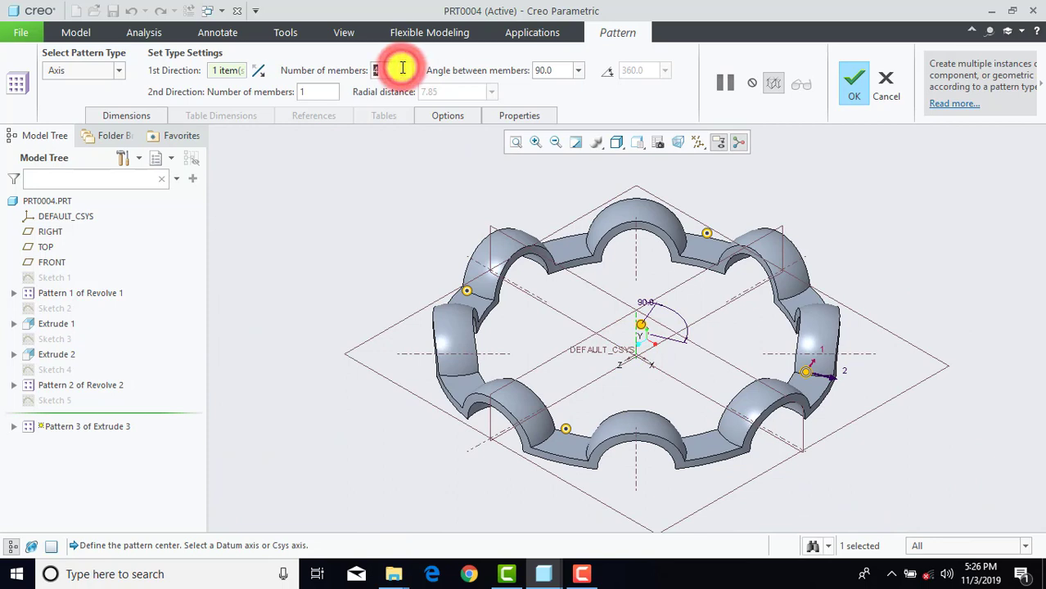
{"action": "type", "text": "8"}
{"action": "key", "text": "Return"}
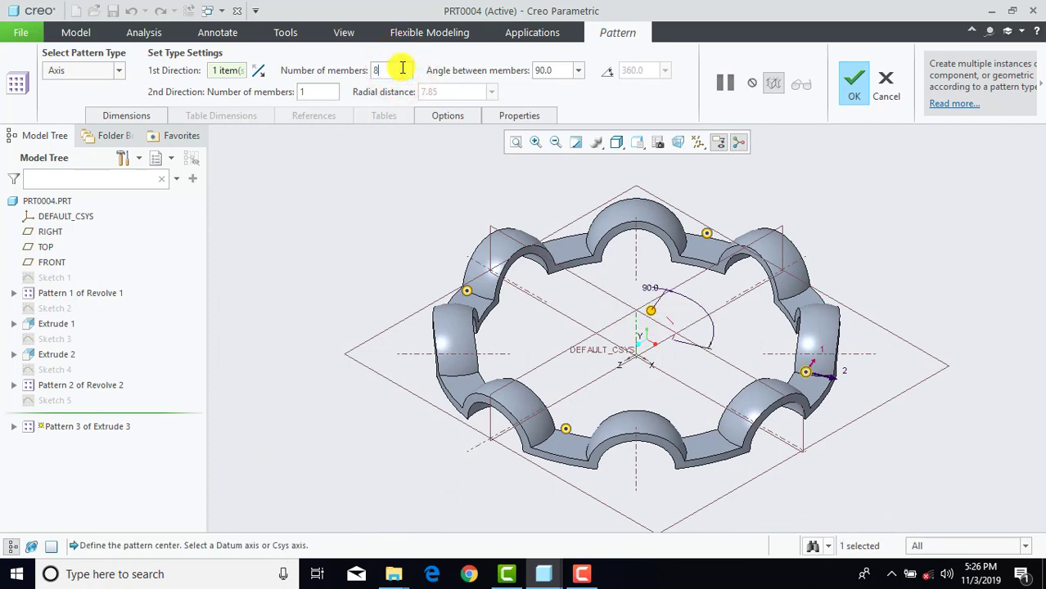
{"action": "left_click", "coordinate": [607, 72]}
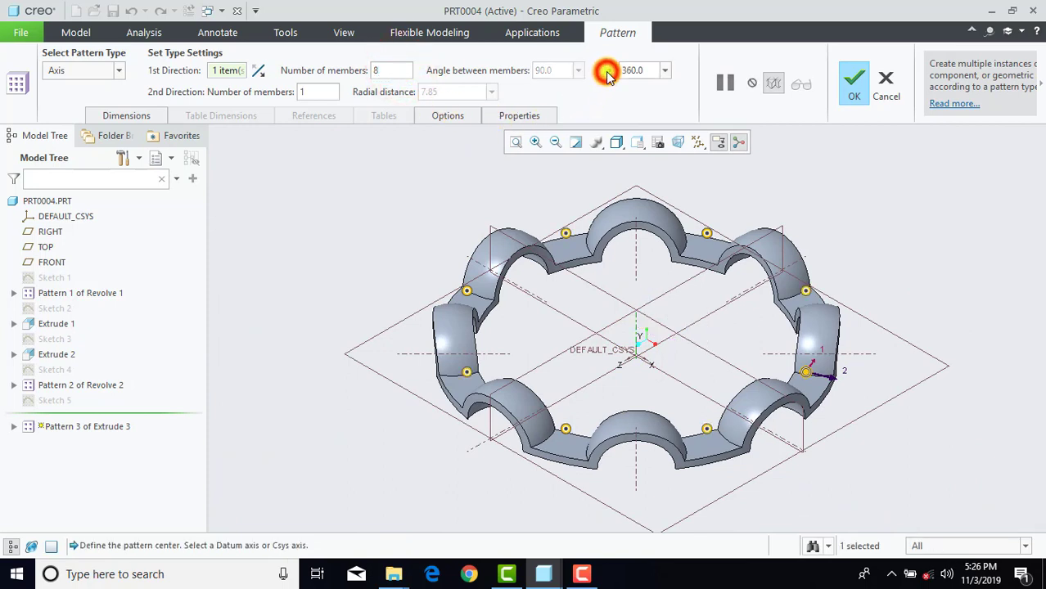
{"action": "left_click", "coordinate": [853, 85]}
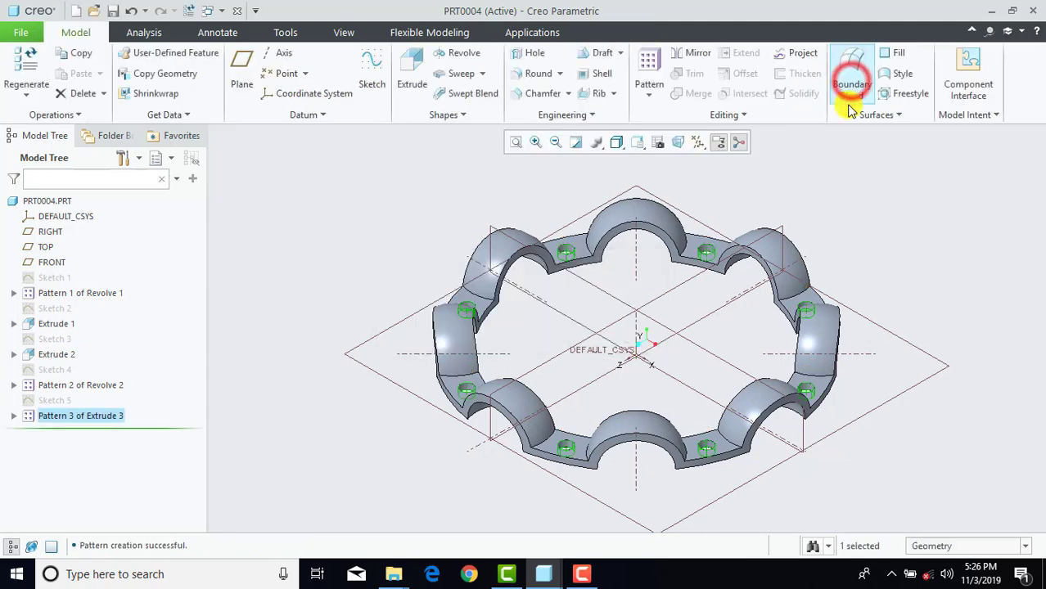
{"action": "scroll", "coordinate": [805, 190], "scroll_direction": "up", "scroll_amount": 3}
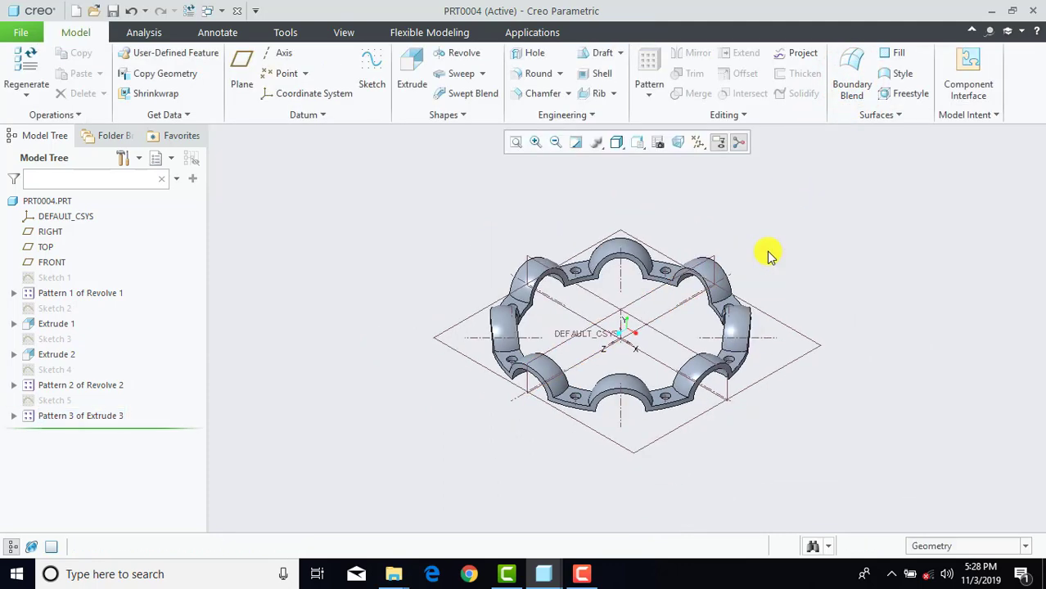
Step: Start a 1.50 round on the ring-side base edges of the left, front-left and front-right pockets
{"action": "left_click", "coordinate": [536, 73]}
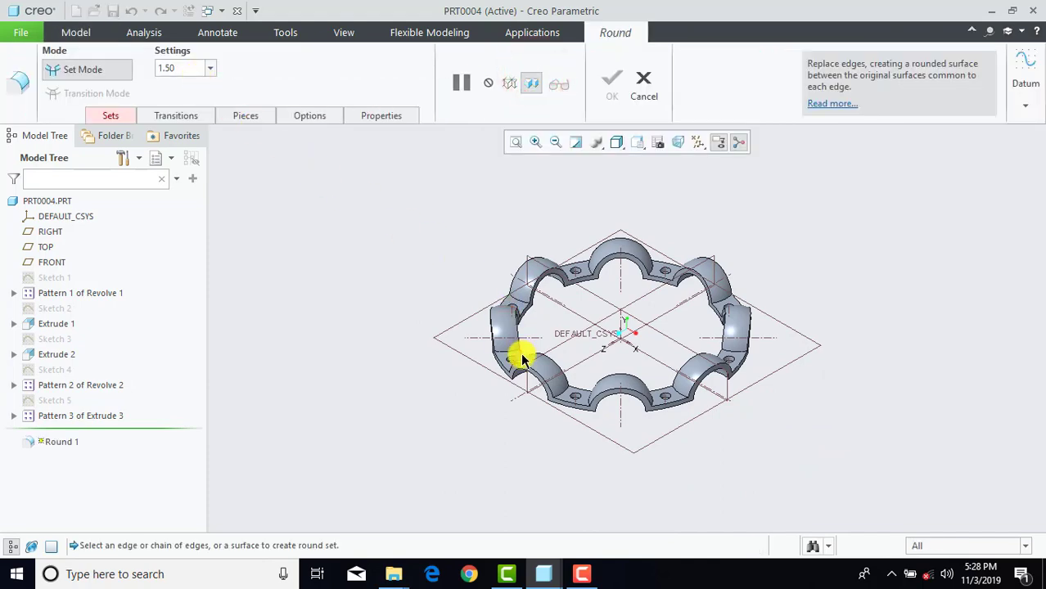
{"action": "scroll", "coordinate": [521, 358], "scroll_direction": "up", "scroll_amount": 5}
{"action": "left_click", "coordinate": [440, 348]}
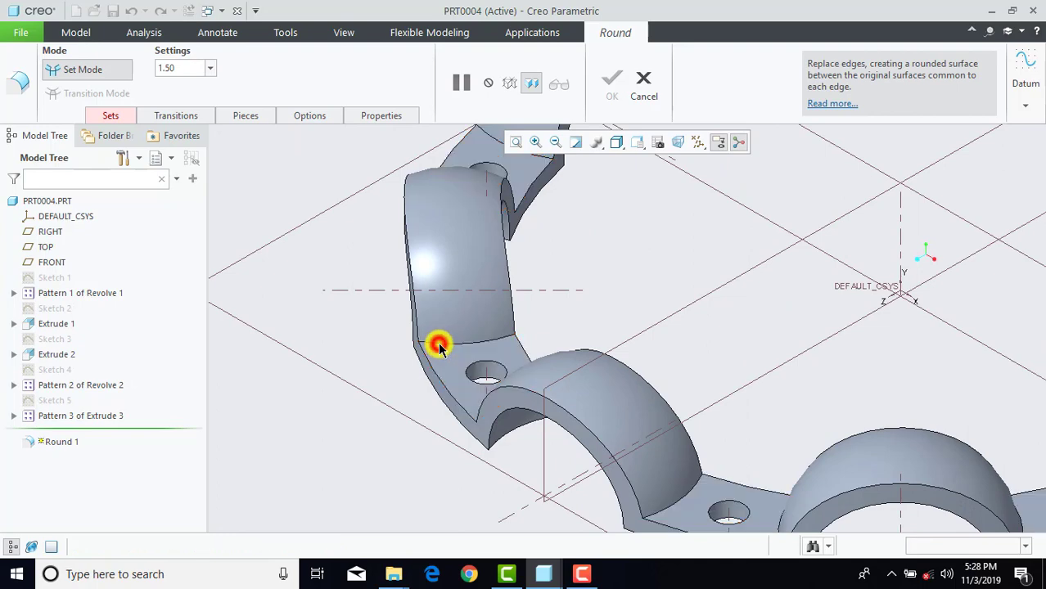
{"action": "scroll", "coordinate": [533, 352], "scroll_direction": "down", "scroll_amount": 2}
{"action": "scroll", "coordinate": [637, 481], "scroll_direction": "down", "scroll_amount": 2}
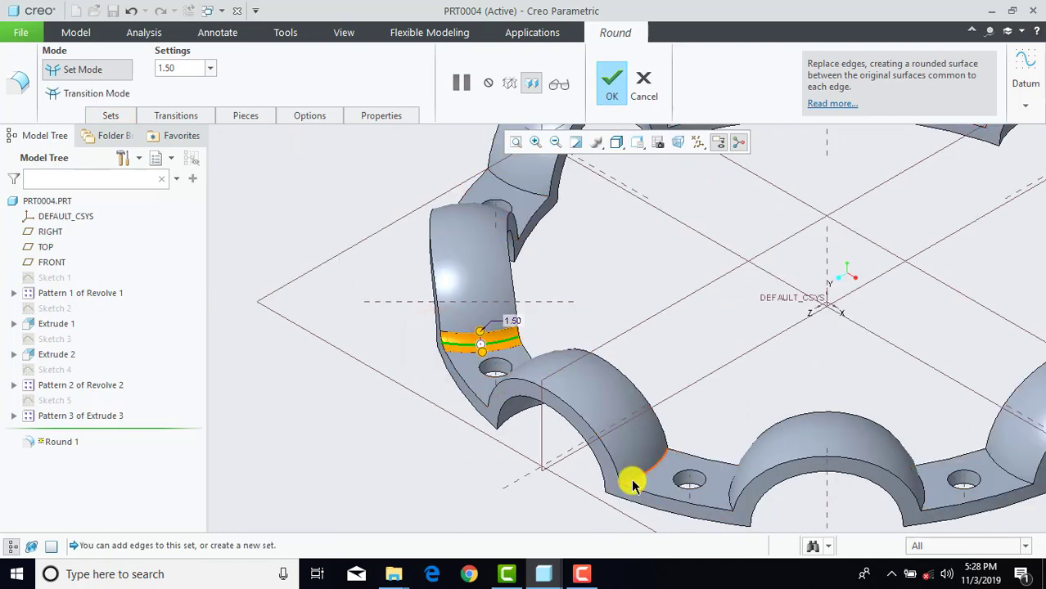
{"action": "left_click", "coordinate": [632, 481]}
{"action": "scroll", "coordinate": [928, 479], "scroll_direction": "down", "scroll_amount": 1}
{"action": "scroll", "coordinate": [927, 479], "scroll_direction": "up", "scroll_amount": 3}
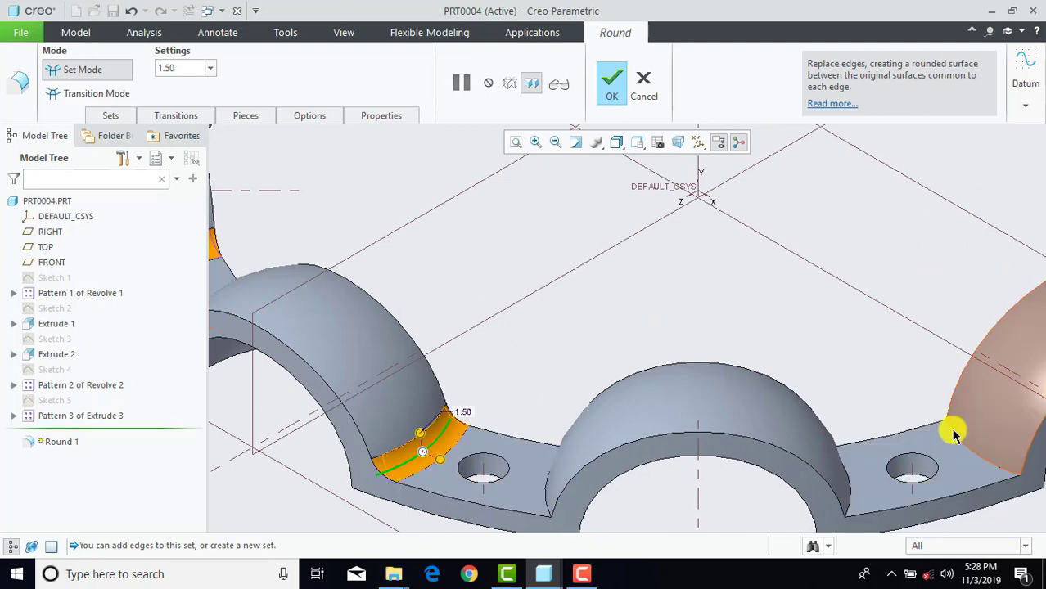
{"action": "left_click", "coordinate": [949, 430]}
{"action": "scroll", "coordinate": [846, 402], "scroll_direction": "down", "scroll_amount": 3}
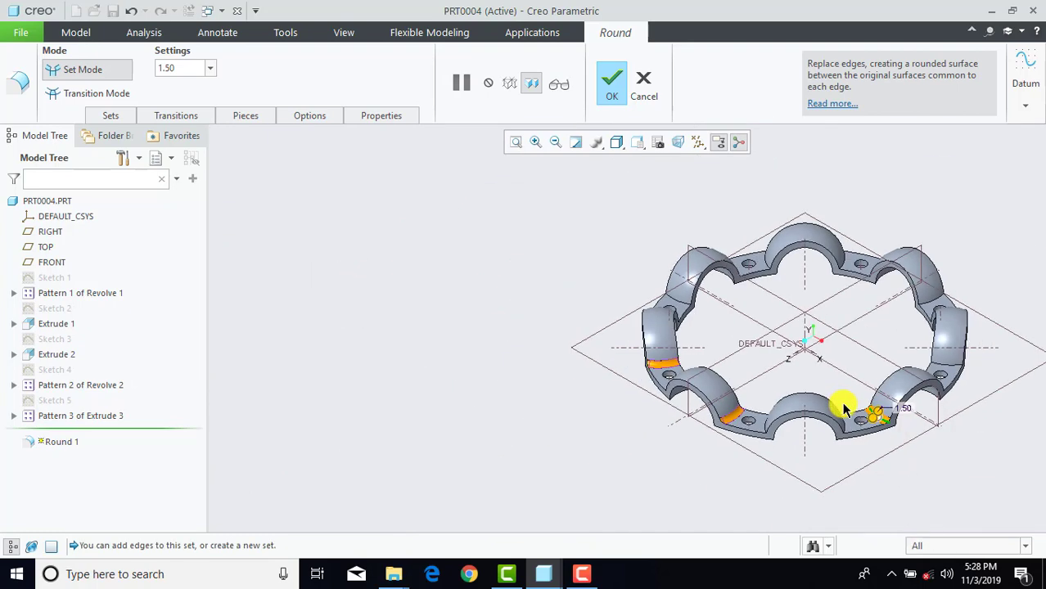
Step: Add one base edge each of the right, back-right and back pockets to the 1.50 round
{"action": "scroll", "coordinate": [954, 372], "scroll_direction": "up", "scroll_amount": 5}
{"action": "left_click", "coordinate": [935, 361]}
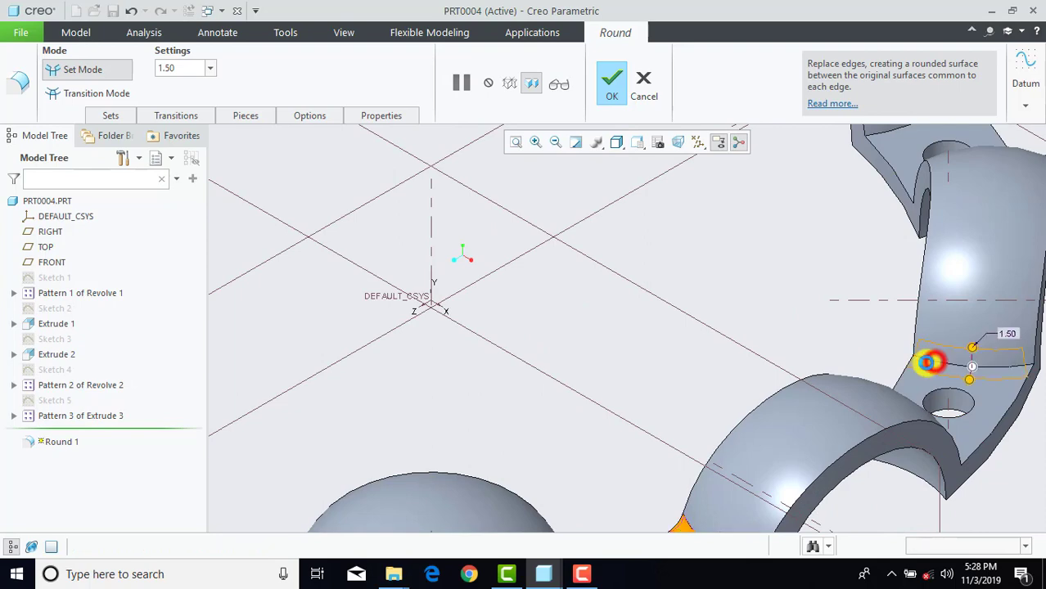
{"action": "scroll", "coordinate": [885, 186], "scroll_direction": "down", "scroll_amount": 3}
{"action": "scroll", "coordinate": [897, 172], "scroll_direction": "up", "scroll_amount": 5}
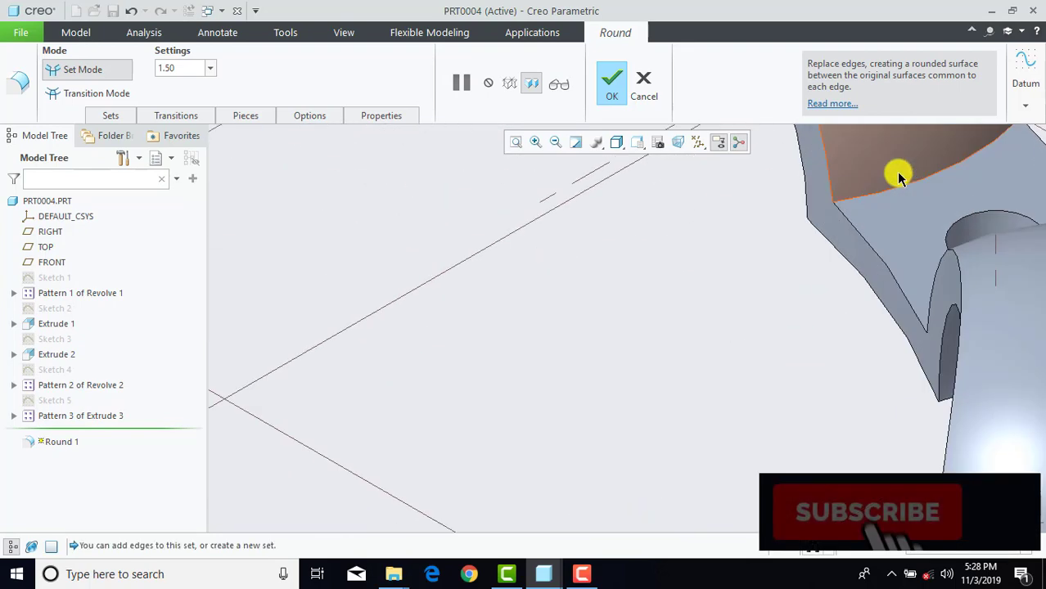
{"action": "left_click", "coordinate": [871, 194]}
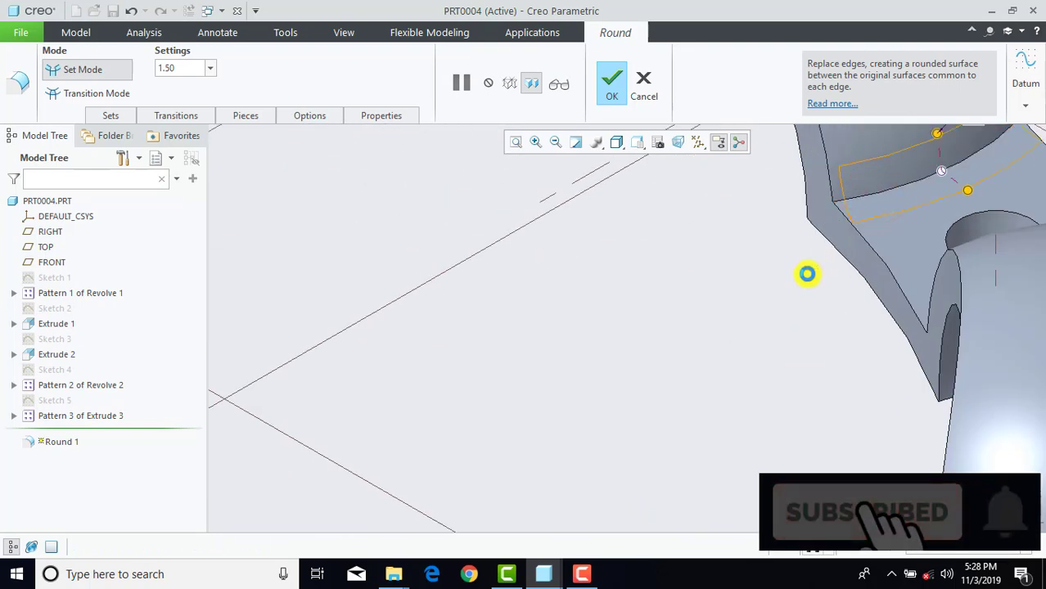
{"action": "scroll", "coordinate": [773, 309], "scroll_direction": "down", "scroll_amount": 4}
{"action": "middle_click_drag", "start_coordinate": [745, 296], "coordinate": [783, 460], "text": "shift"}
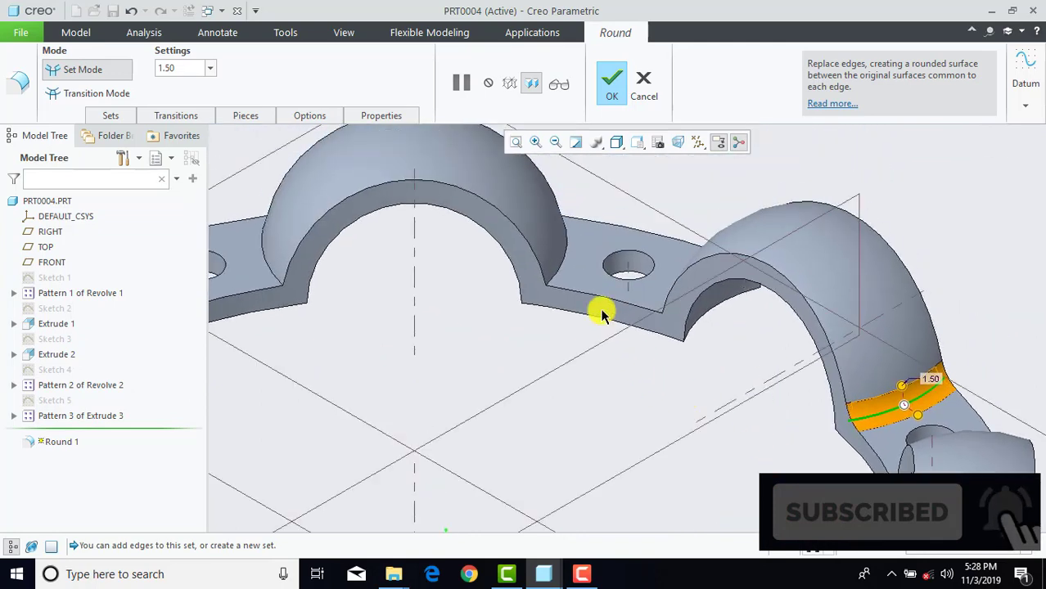
{"action": "left_click", "coordinate": [555, 281]}
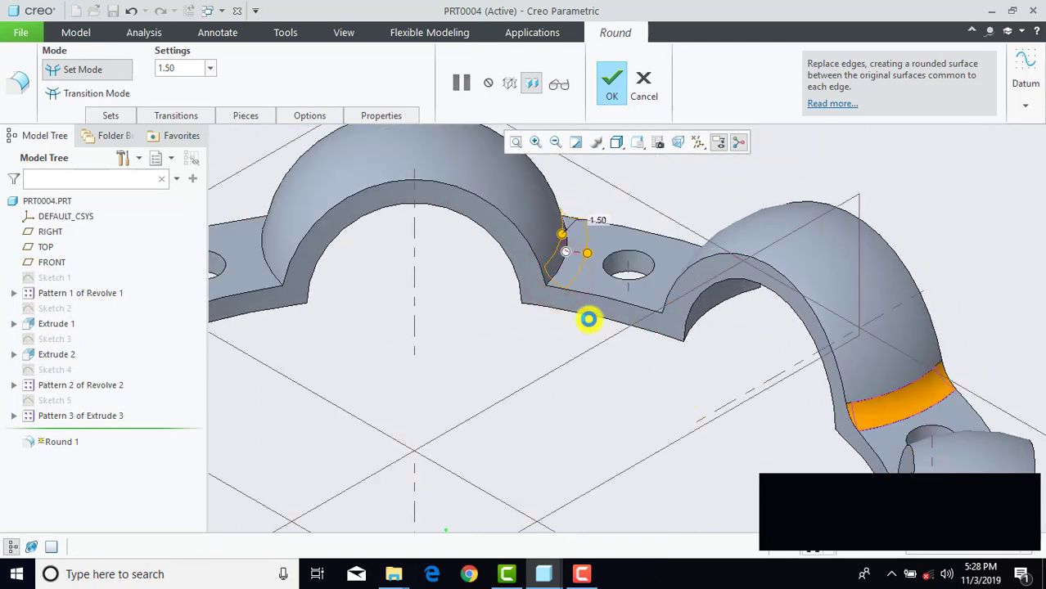
Step: Extend the 1.50 round to the back pocket's other base edge and the lower base edge of the back-left pocket
{"action": "scroll", "coordinate": [602, 328], "scroll_direction": "down", "scroll_amount": 2}
{"action": "scroll", "coordinate": [540, 373], "scroll_direction": "down", "scroll_amount": 2}
{"action": "middle_click_drag", "start_coordinate": [501, 385], "coordinate": [512, 292]}
{"action": "left_click", "coordinate": [509, 287]}
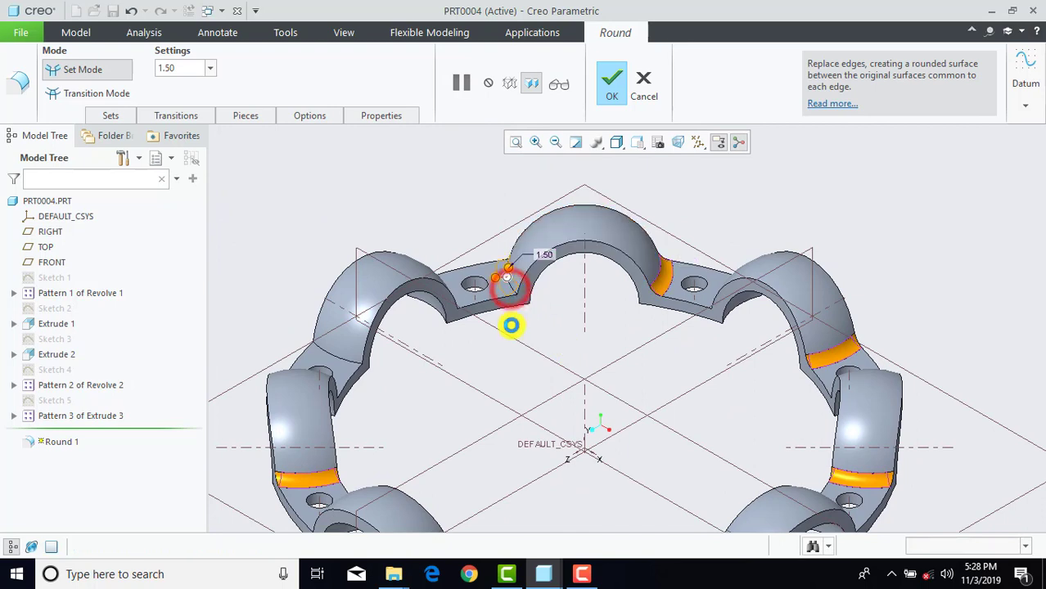
{"action": "scroll", "coordinate": [371, 381], "scroll_direction": "down", "scroll_amount": 1}
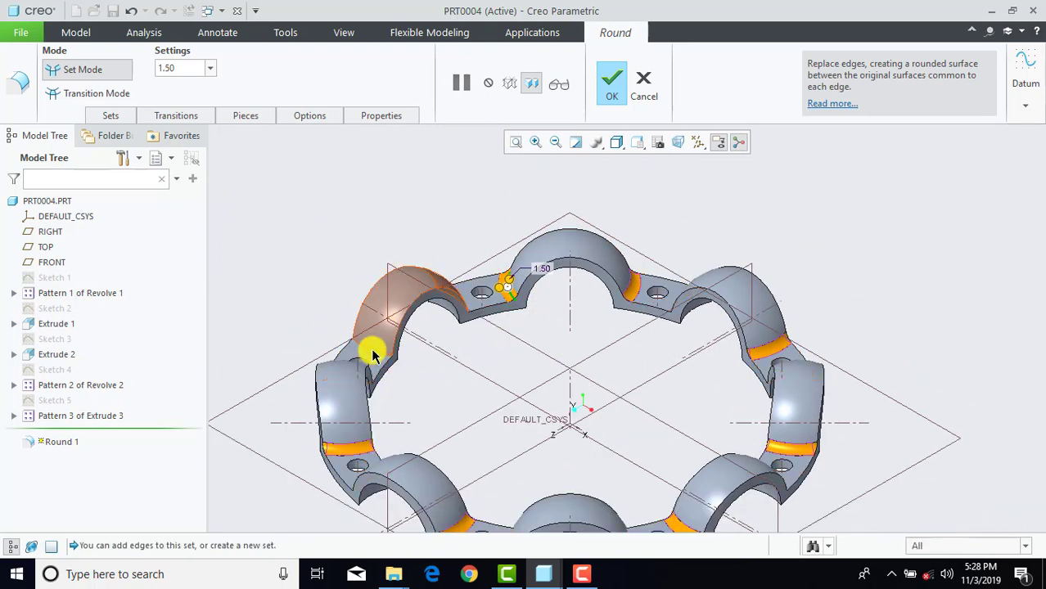
{"action": "left_click", "coordinate": [367, 350]}
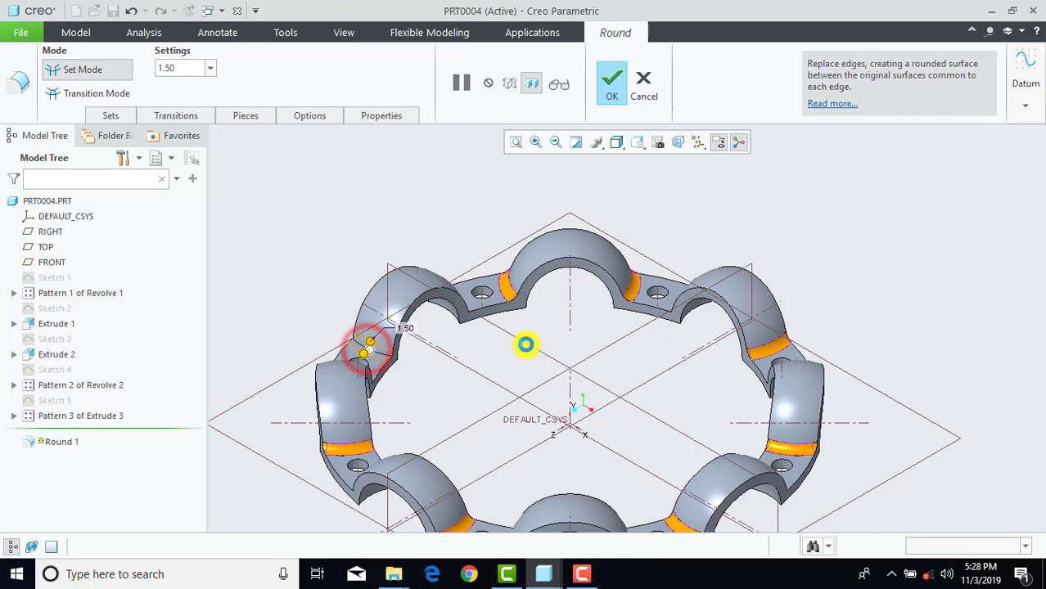
Step: Add the unrounded base edges of three consecutive pockets, opposite their already selected ends, to the 1.50 round
{"action": "scroll", "coordinate": [622, 346], "scroll_direction": "down", "scroll_amount": 4}
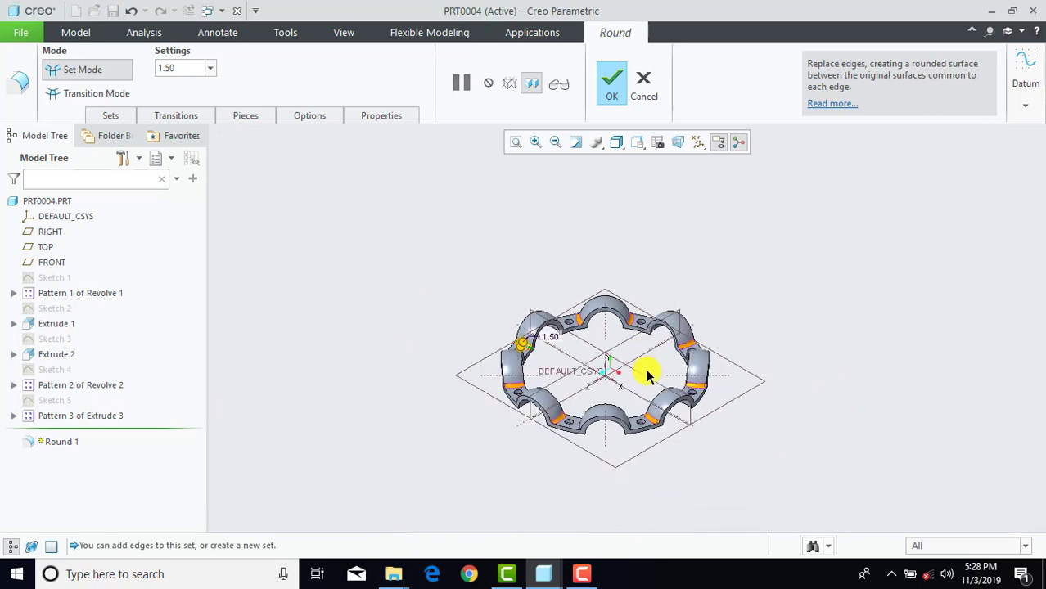
{"action": "mouse_move", "coordinate": [649, 367]}
{"action": "middle_mouse_down"}
{"action": "mouse_move", "coordinate": [572, 373]}
{"action": "mouse_move", "coordinate": [560, 410]}
{"action": "mouse_move", "coordinate": [584, 320]}
{"action": "middle_mouse_up"}
{"action": "scroll", "coordinate": [594, 307], "scroll_direction": "up", "scroll_amount": 5}
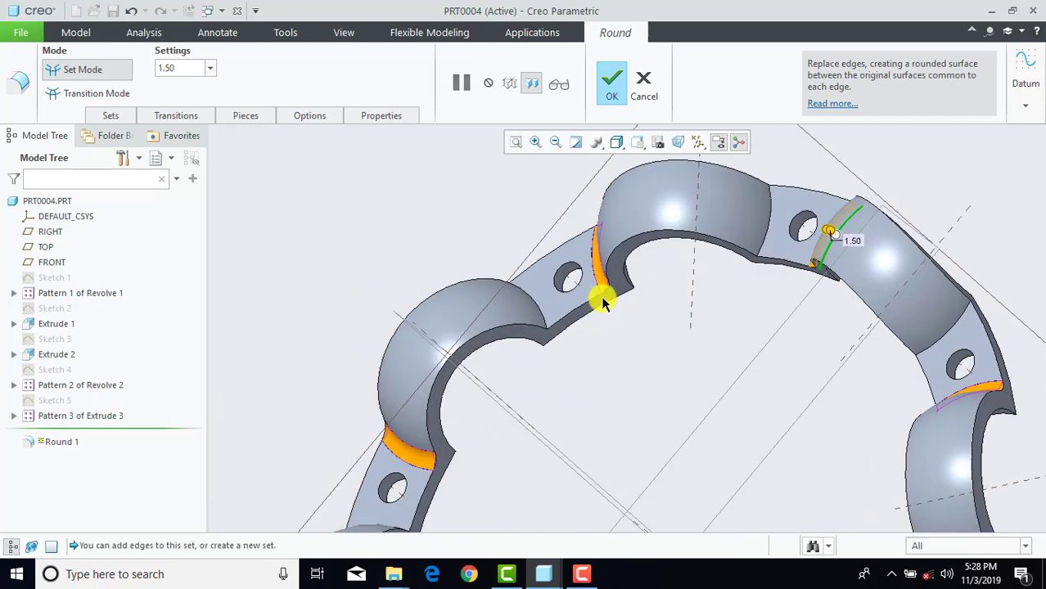
{"action": "left_click", "coordinate": [535, 301]}
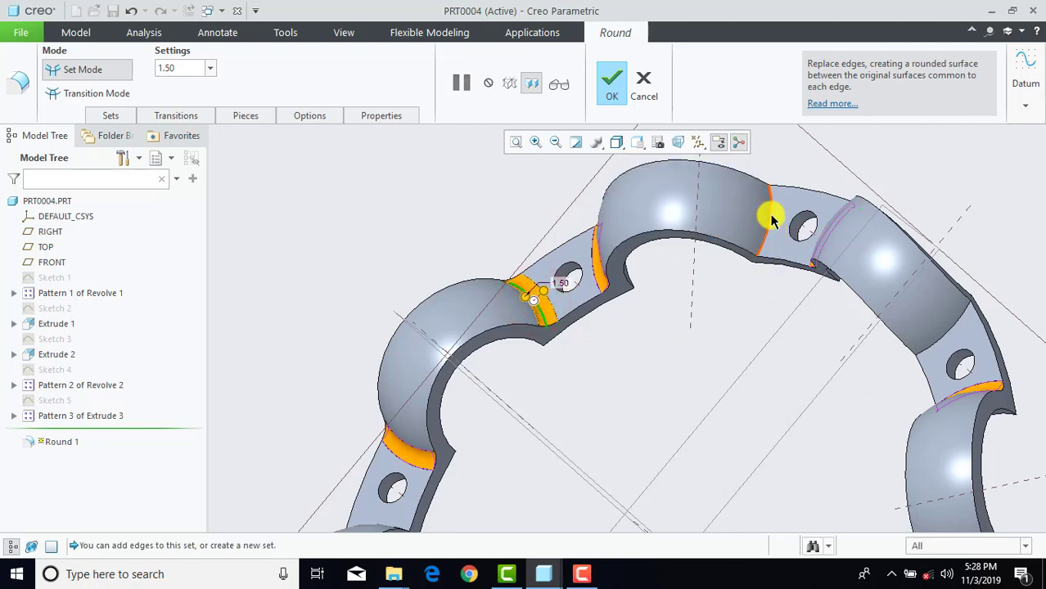
{"action": "left_click", "coordinate": [771, 220]}
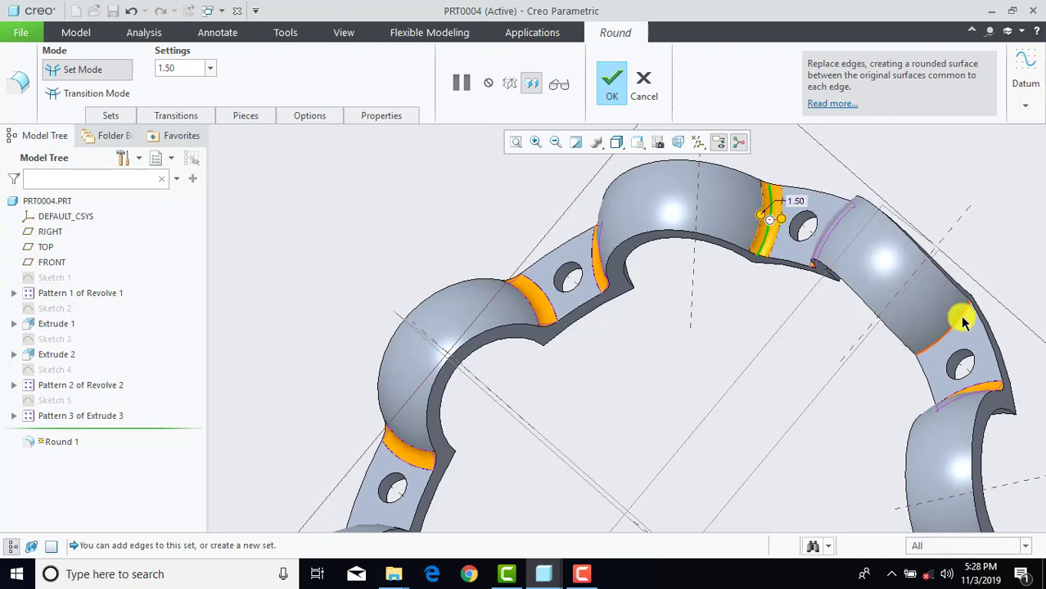
{"action": "left_click", "coordinate": [957, 319]}
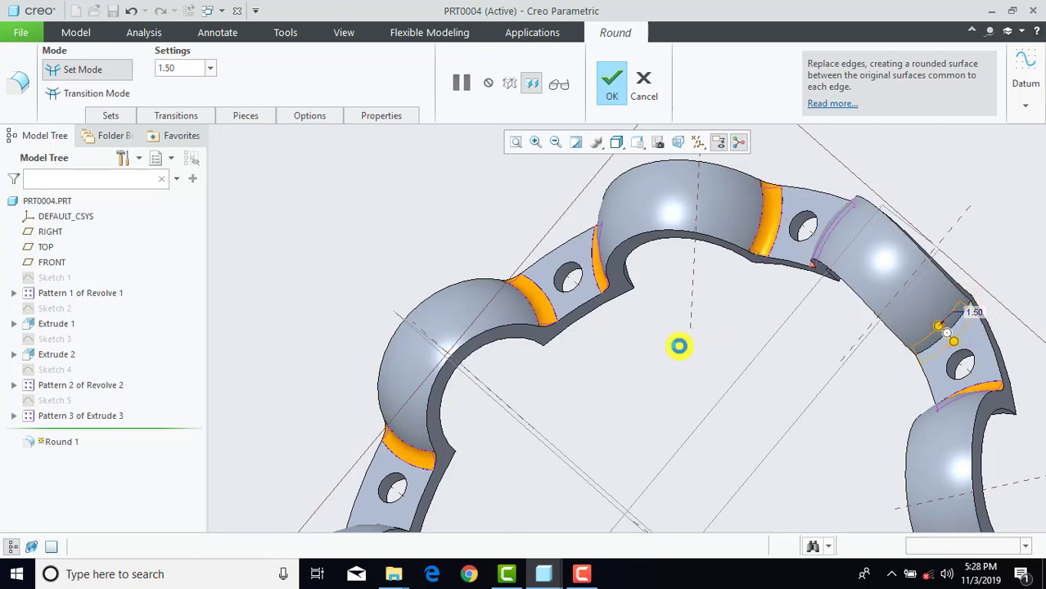
Step: Include the remaining unselected base edges of two neighbouring pockets, on both sides of the flat sections, in the 1.50 round
{"action": "scroll", "coordinate": [679, 346], "scroll_direction": "down", "scroll_amount": 5}
{"action": "middle_click_drag", "start_coordinate": [680, 370], "coordinate": [584, 428]}
{"action": "scroll", "coordinate": [610, 451], "scroll_direction": "up", "scroll_amount": 3}
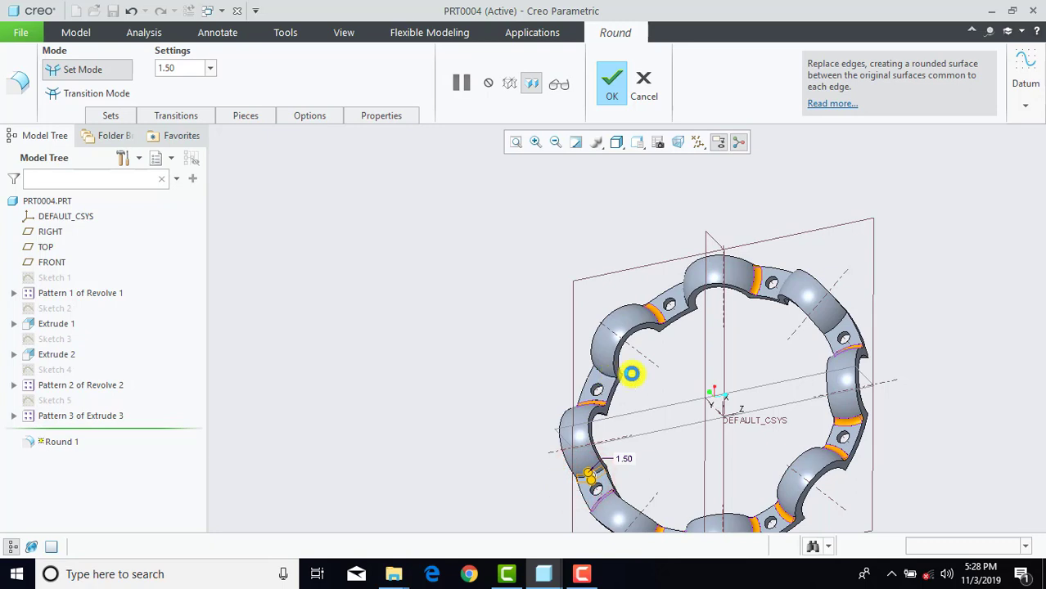
{"action": "scroll", "coordinate": [632, 374], "scroll_direction": "up", "scroll_amount": 5}
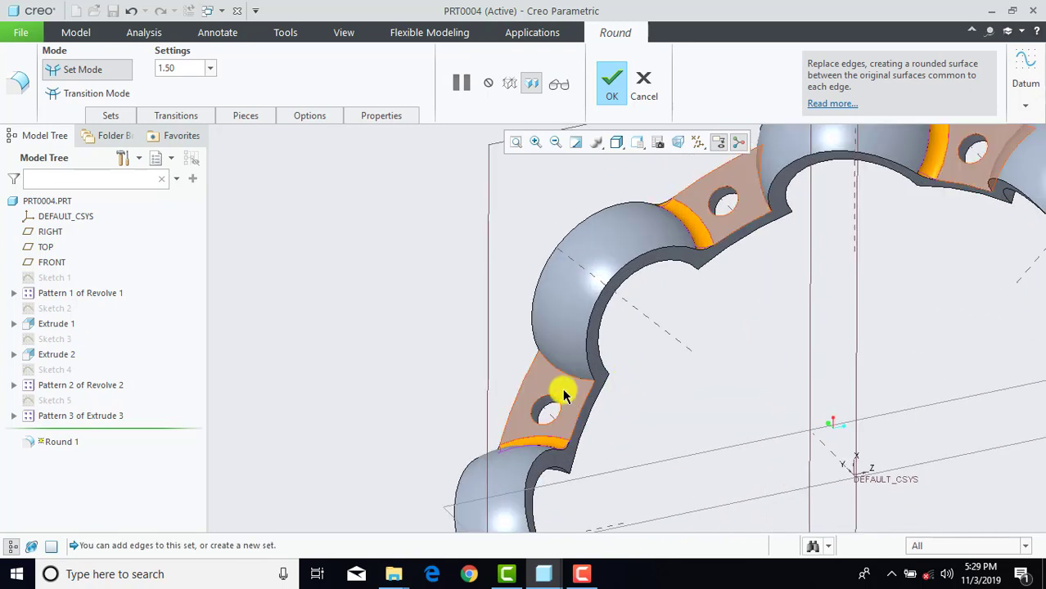
{"action": "left_click", "coordinate": [562, 376]}
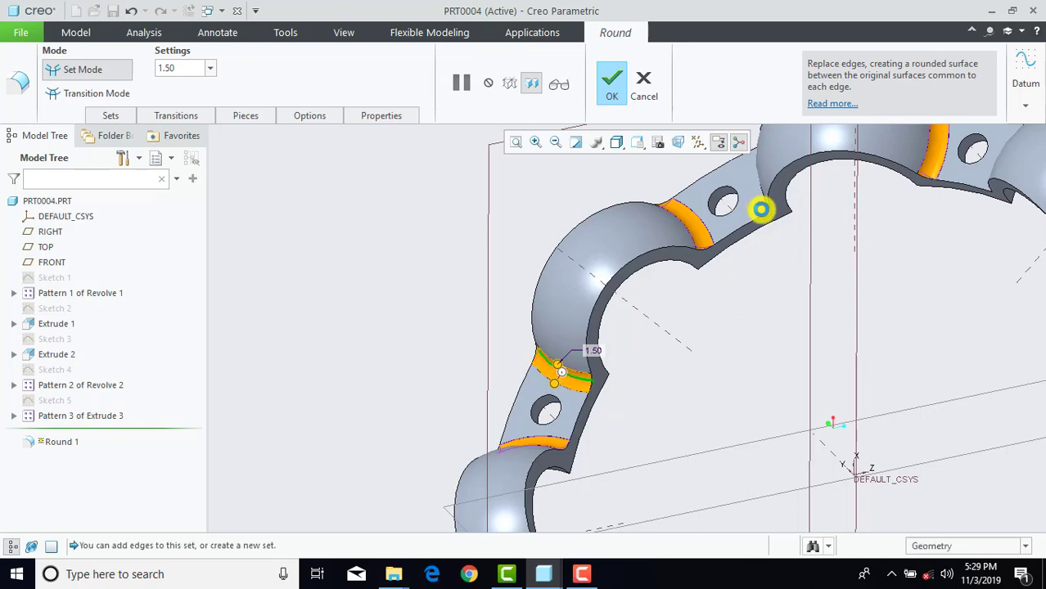
{"action": "middle_click_drag", "start_coordinate": [773, 264], "coordinate": [794, 281]}
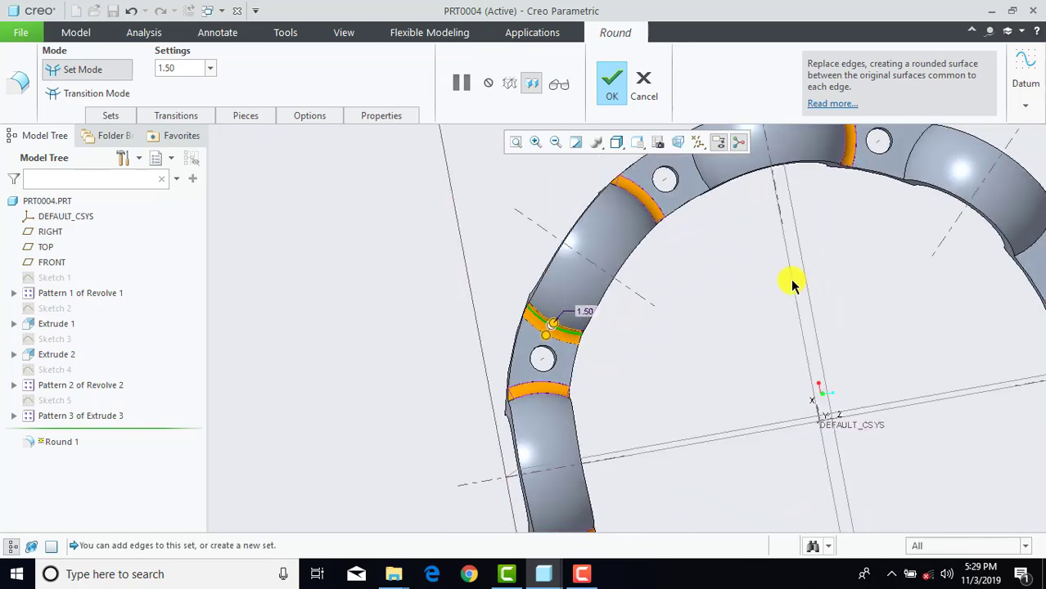
{"action": "left_click", "coordinate": [701, 179]}
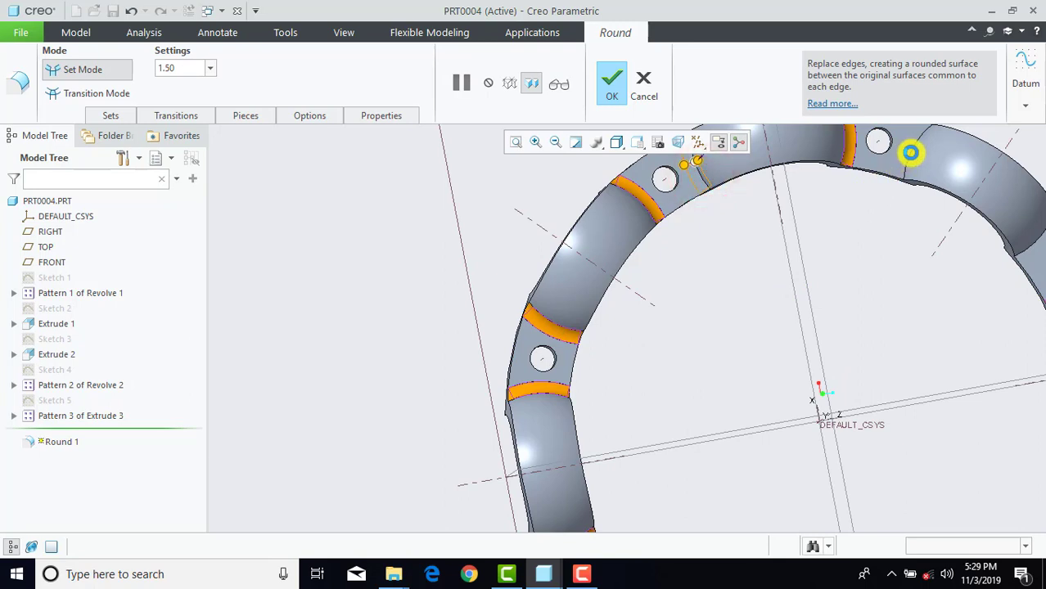
Step: Add both base edges of the pocket that has no selected edges yet to the 1.50 round
{"action": "left_click", "coordinate": [910, 152]}
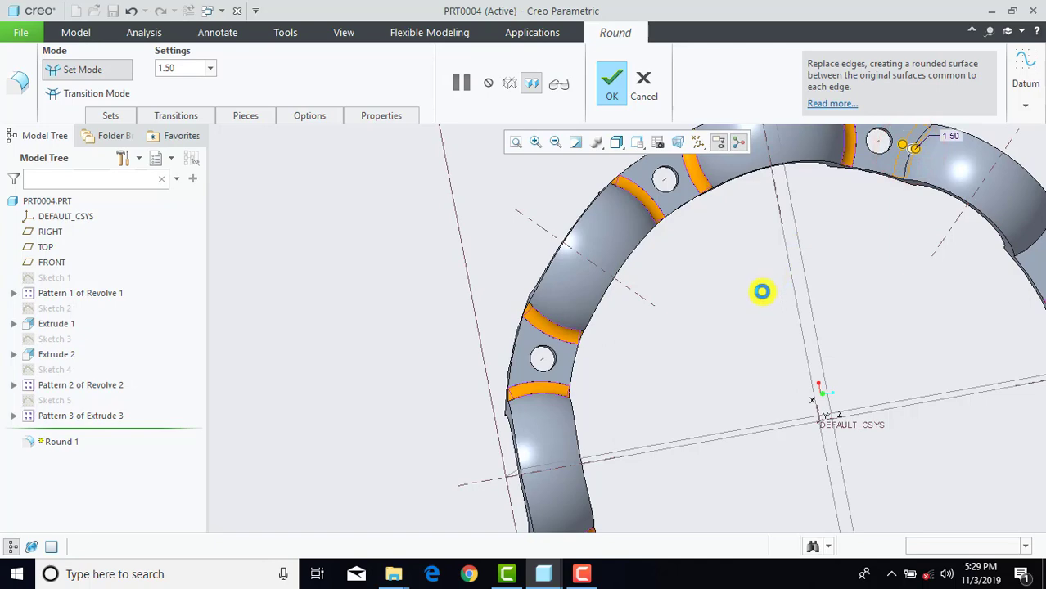
{"action": "scroll", "coordinate": [761, 293], "scroll_direction": "down", "scroll_amount": 5}
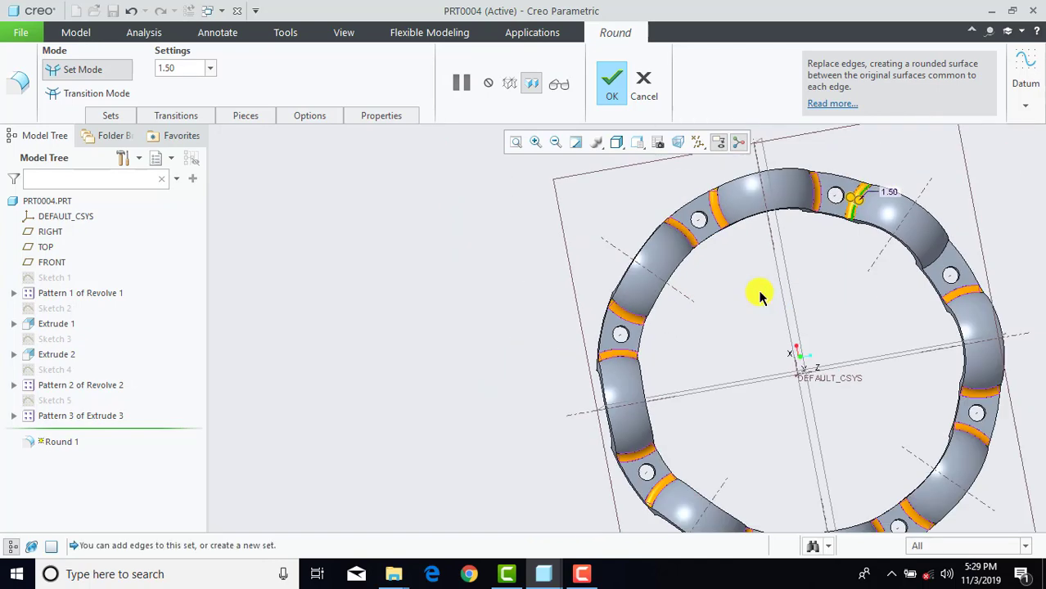
{"action": "scroll", "coordinate": [902, 280], "scroll_direction": "up", "scroll_amount": 5}
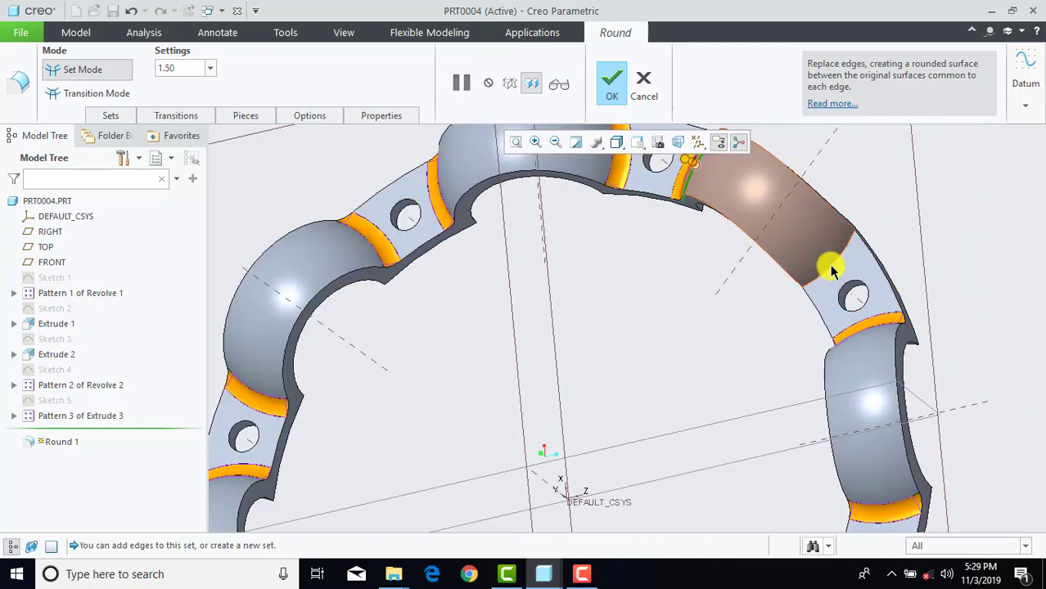
{"action": "left_click", "coordinate": [836, 260]}
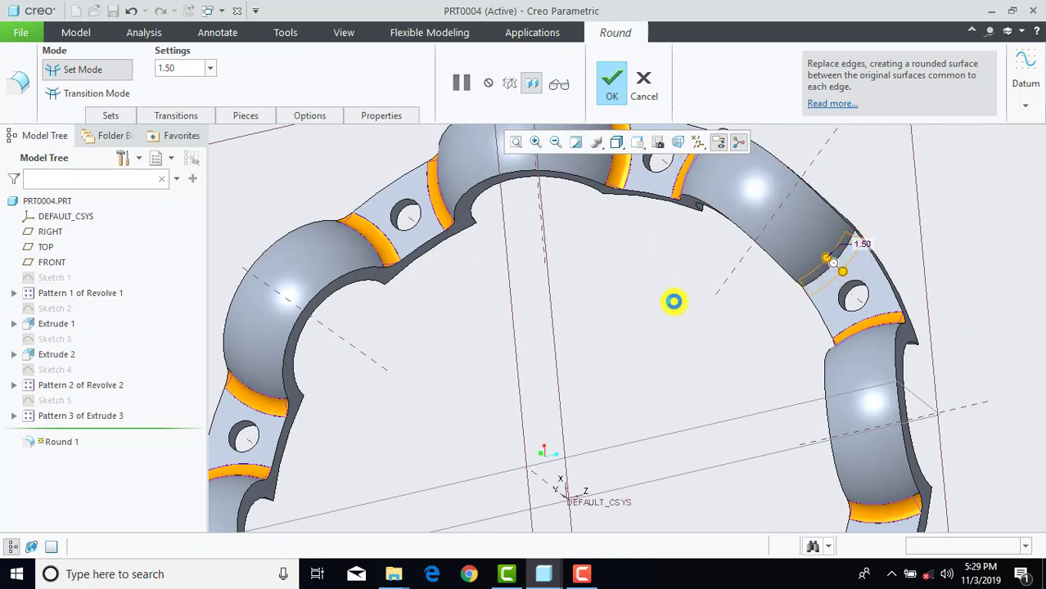
Step: Complete the 1.50 round on the selected pocket base edges
{"action": "scroll", "coordinate": [674, 301], "scroll_direction": "down", "scroll_amount": 5}
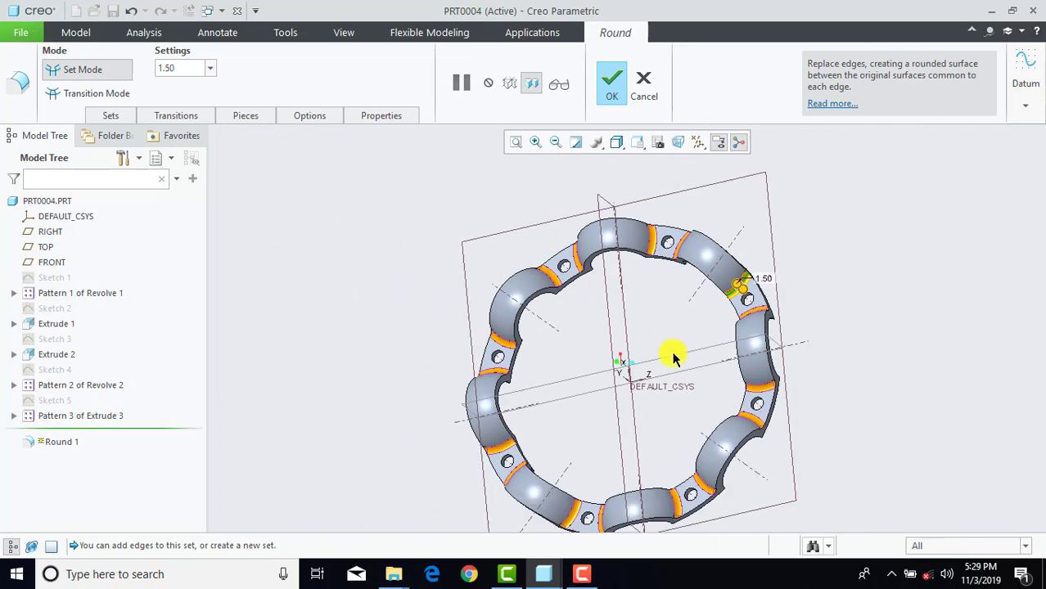
{"action": "mouse_move", "coordinate": [673, 355]}
{"action": "middle_mouse_down"}
{"action": "mouse_move", "coordinate": [654, 379]}
{"action": "mouse_move", "coordinate": [662, 384]}
{"action": "mouse_move", "coordinate": [691, 325]}
{"action": "mouse_move", "coordinate": [668, 343]}
{"action": "mouse_move", "coordinate": [685, 353]}
{"action": "mouse_move", "coordinate": [673, 341]}
{"action": "middle_mouse_up"}
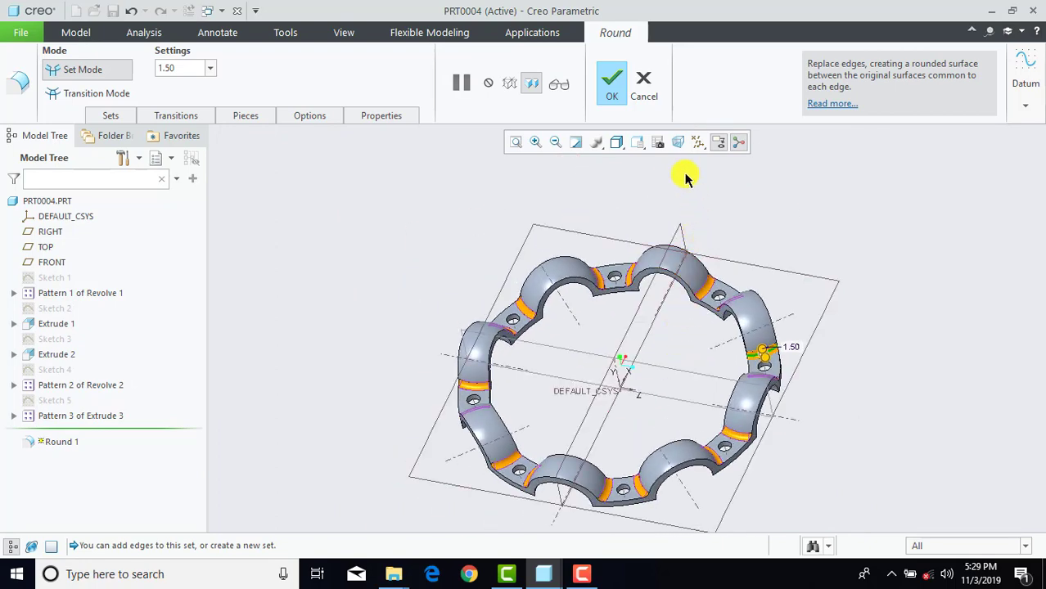
{"action": "left_click", "coordinate": [616, 88]}
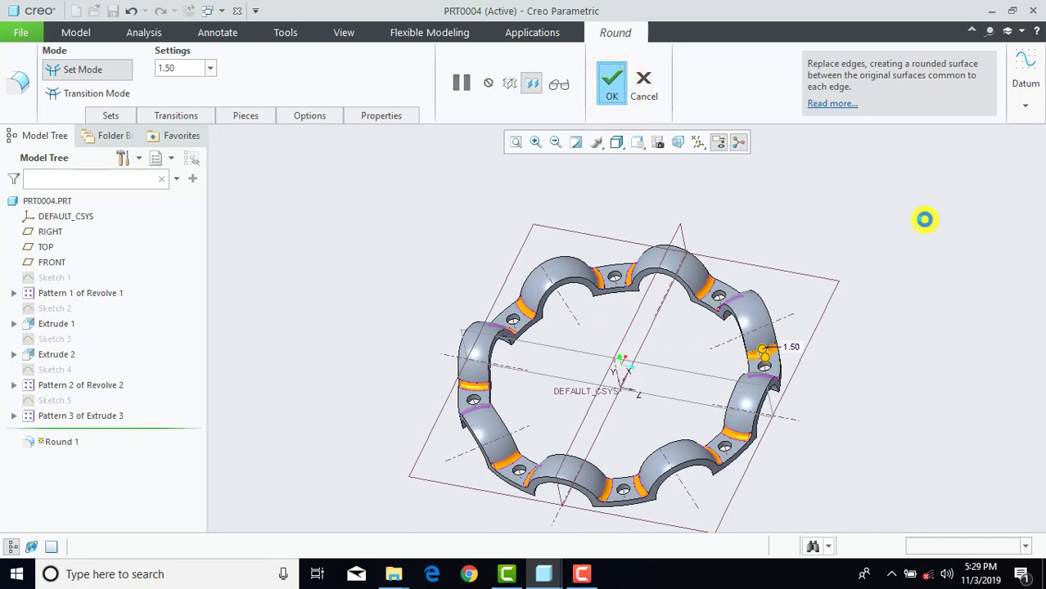
{"action": "left_click", "coordinate": [922, 282]}
{"action": "key", "text": "ctrl+d"}
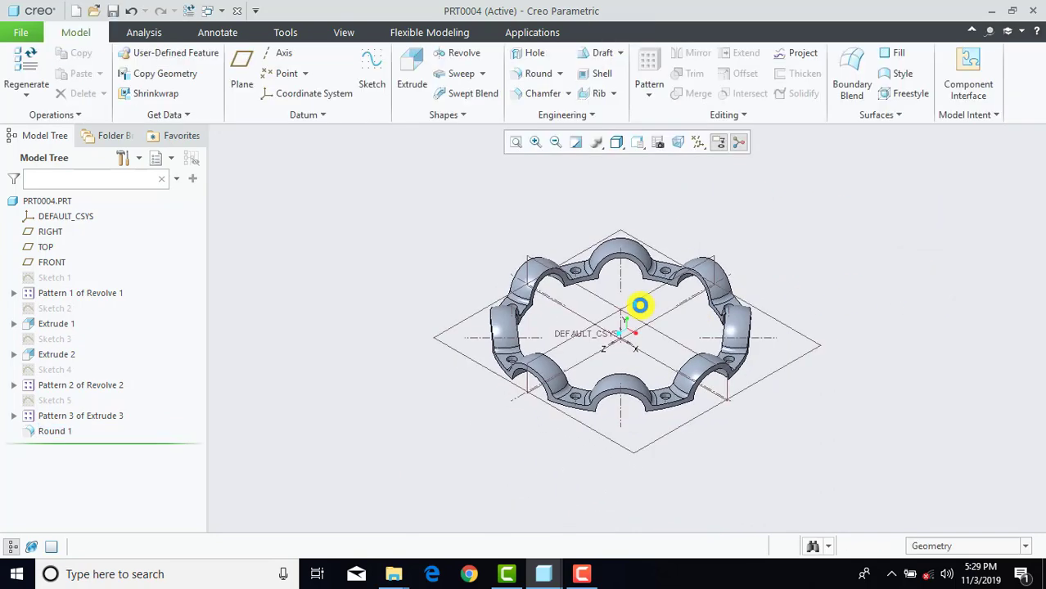
Step: Apply the first golden metal appearance from the std-metals.dmt library to the whole cage part
{"action": "left_click", "coordinate": [52, 201]}
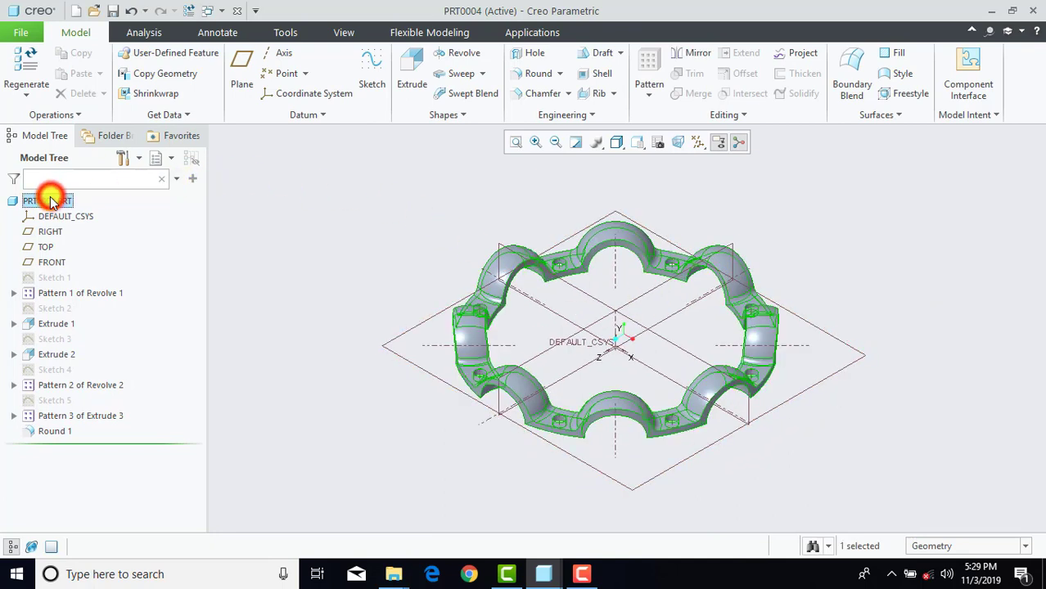
{"action": "left_click", "coordinate": [345, 32]}
{"action": "left_click", "coordinate": [157, 86]}
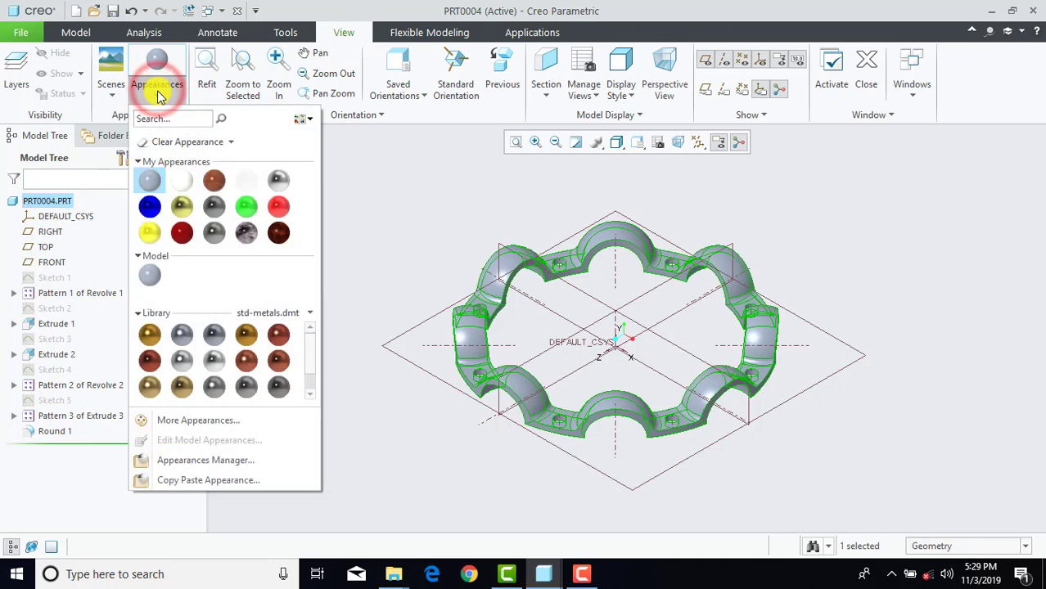
{"action": "left_click", "coordinate": [151, 337]}
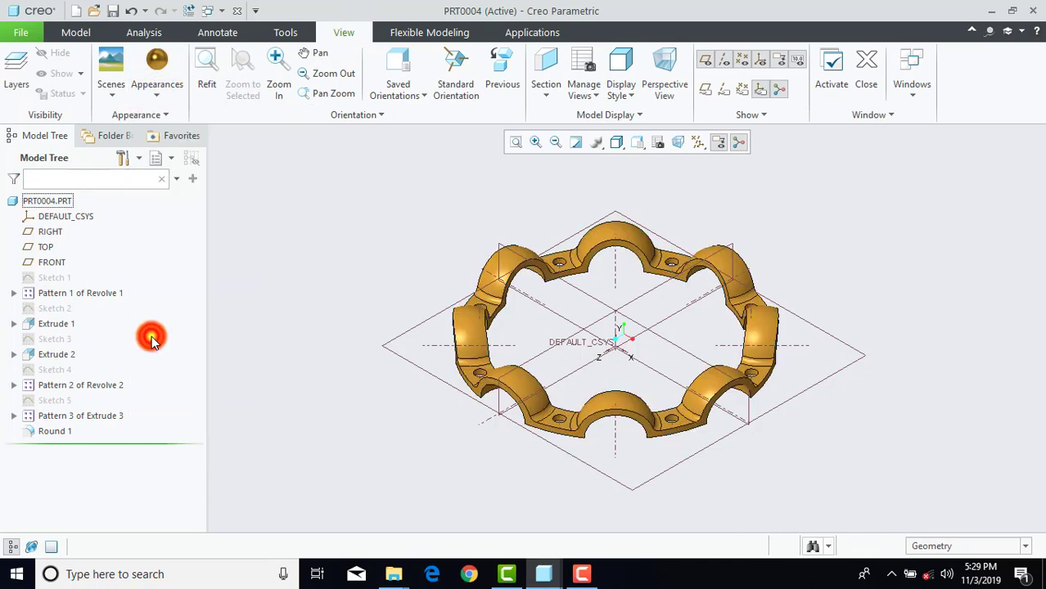
{"action": "left_click", "coordinate": [398, 216]}
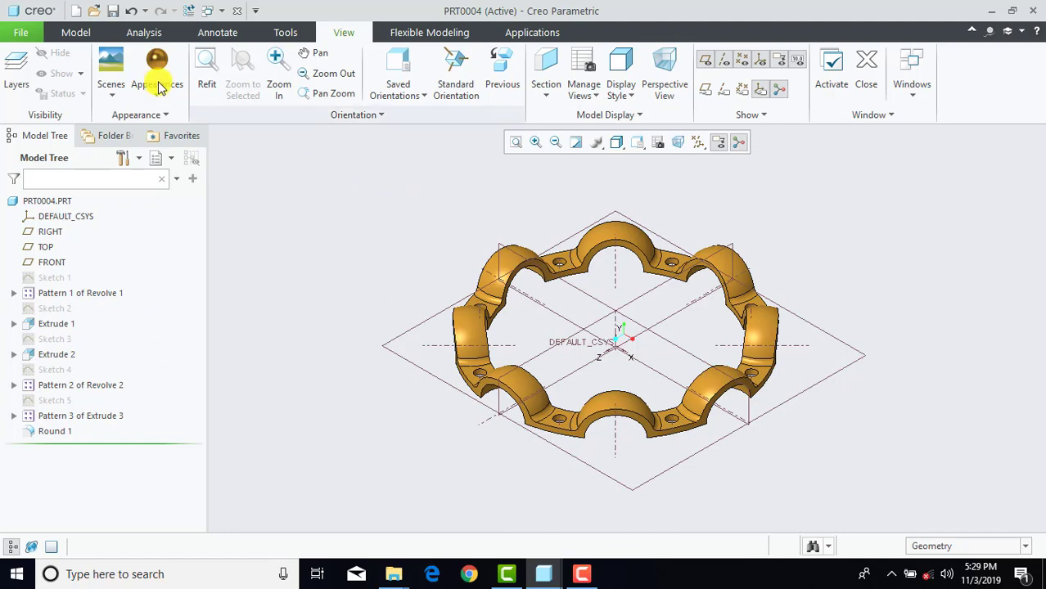
Step: Save a copy of the part as cage in the ball bearing folder
{"action": "left_click", "coordinate": [22, 32]}
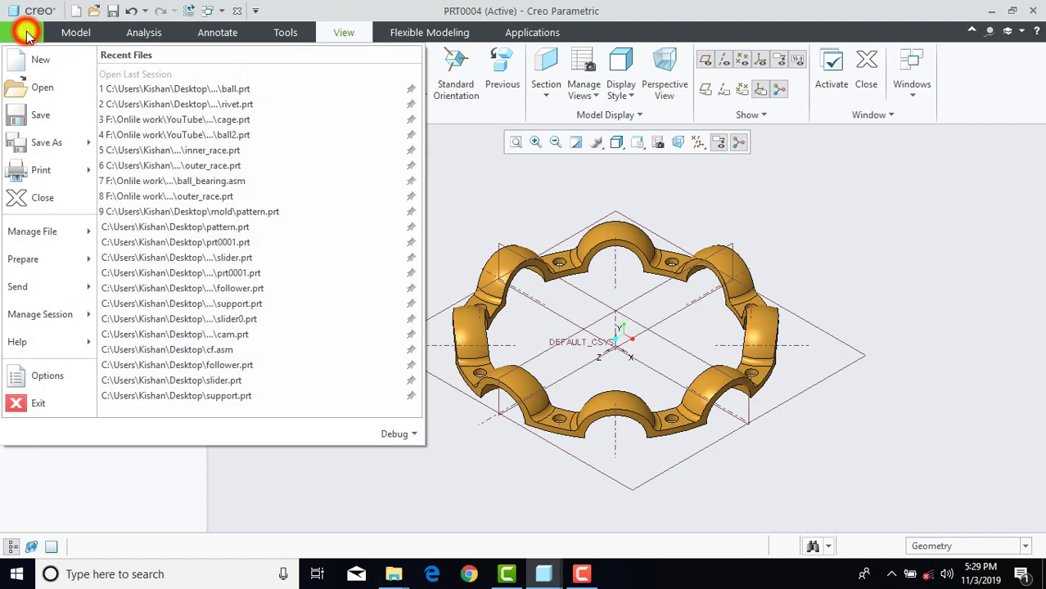
{"action": "left_click", "coordinate": [44, 147]}
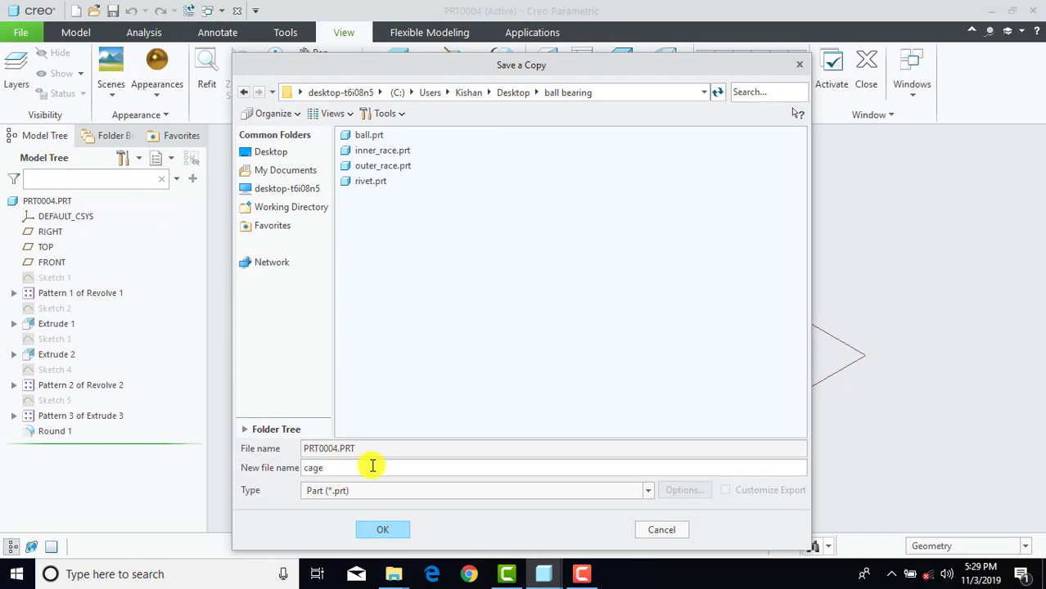
{"action": "left_click", "coordinate": [391, 532]}
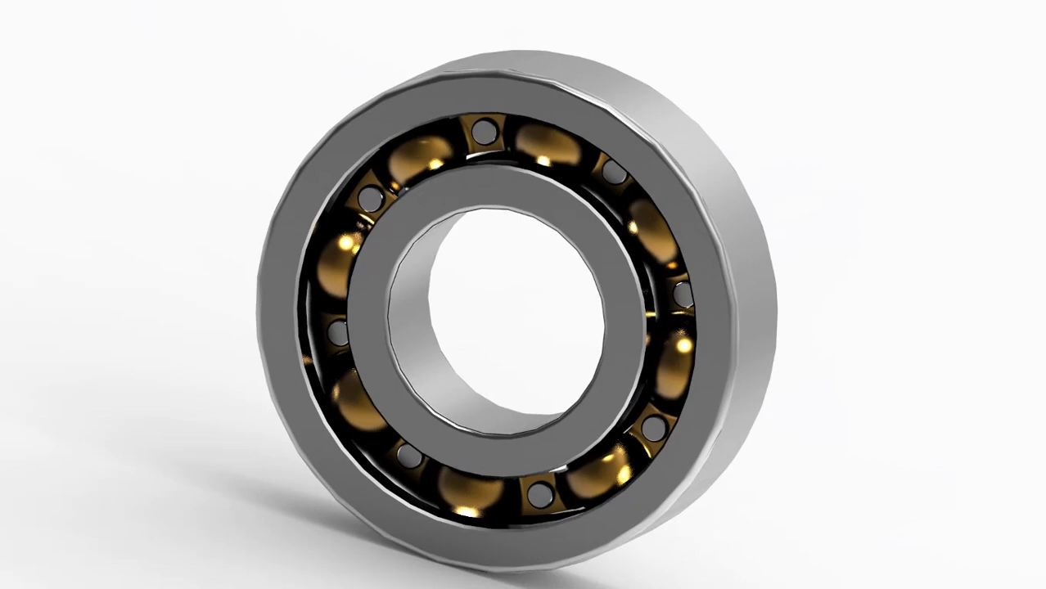
{"action": "left_click", "coordinate": [212, 536]}
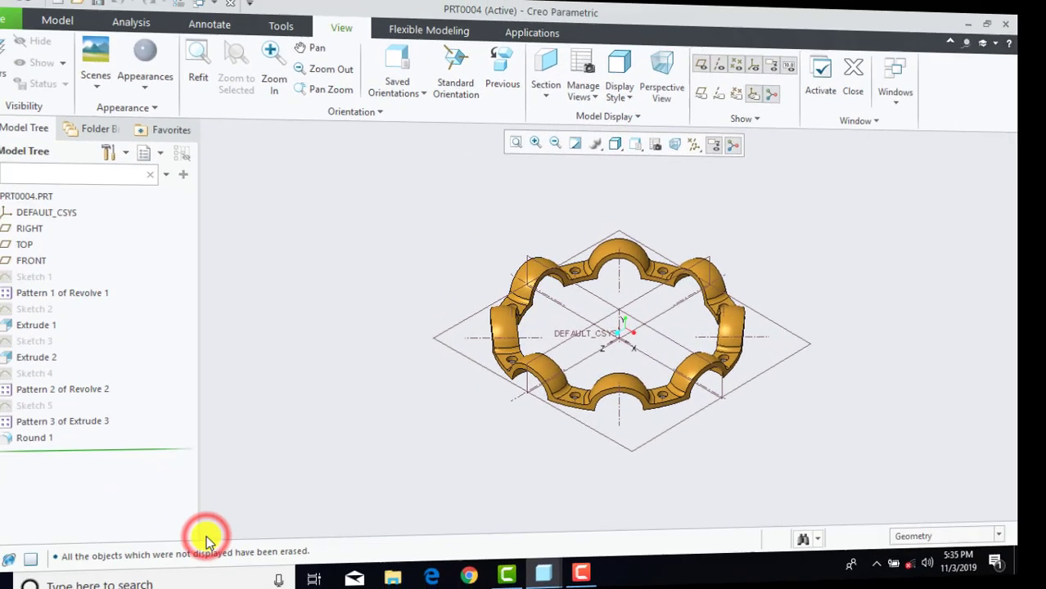
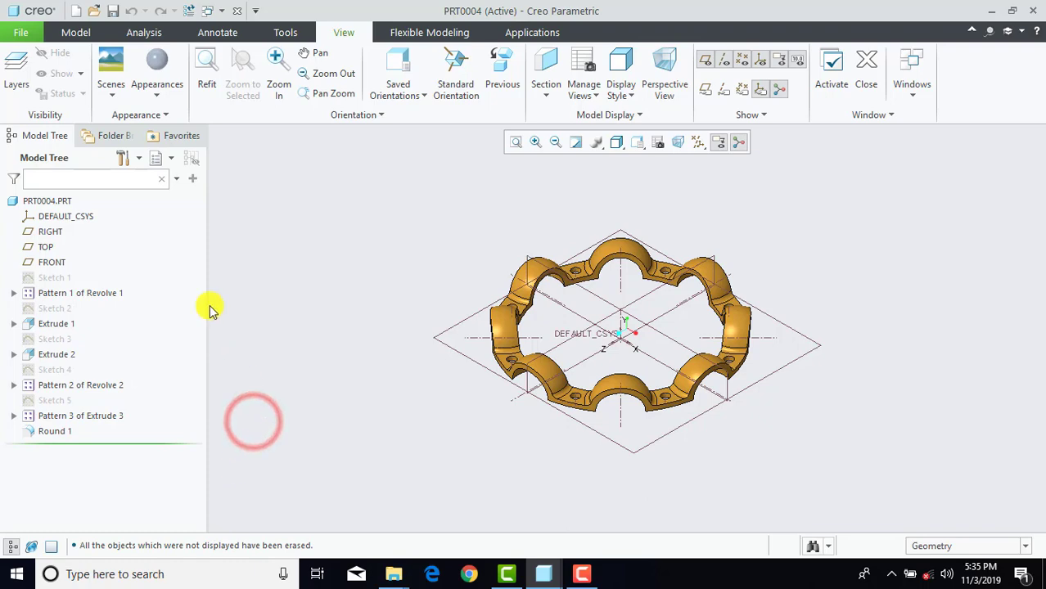
Step: Create a new Design assembly asm0001 from the mmks_asm_design template instead of the default one
{"action": "left_click", "coordinate": [27, 32]}
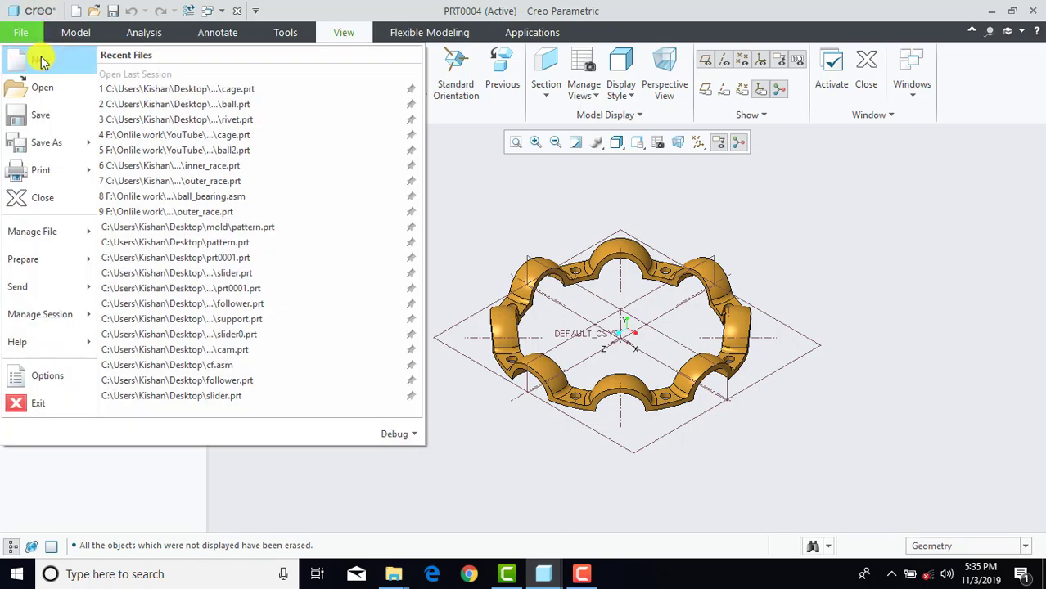
{"action": "left_click", "coordinate": [42, 61]}
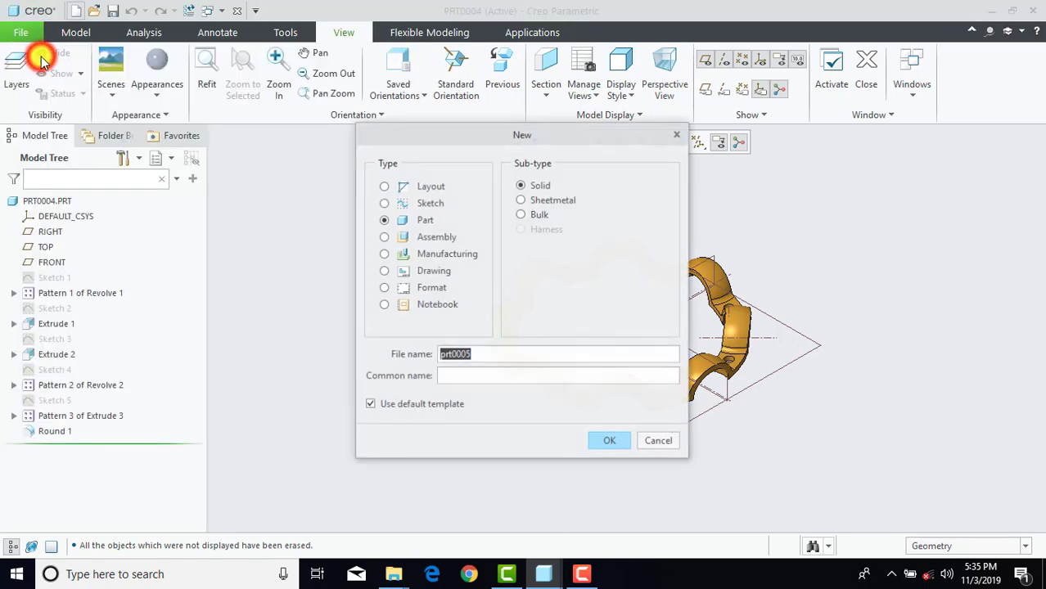
{"action": "left_click", "coordinate": [418, 237]}
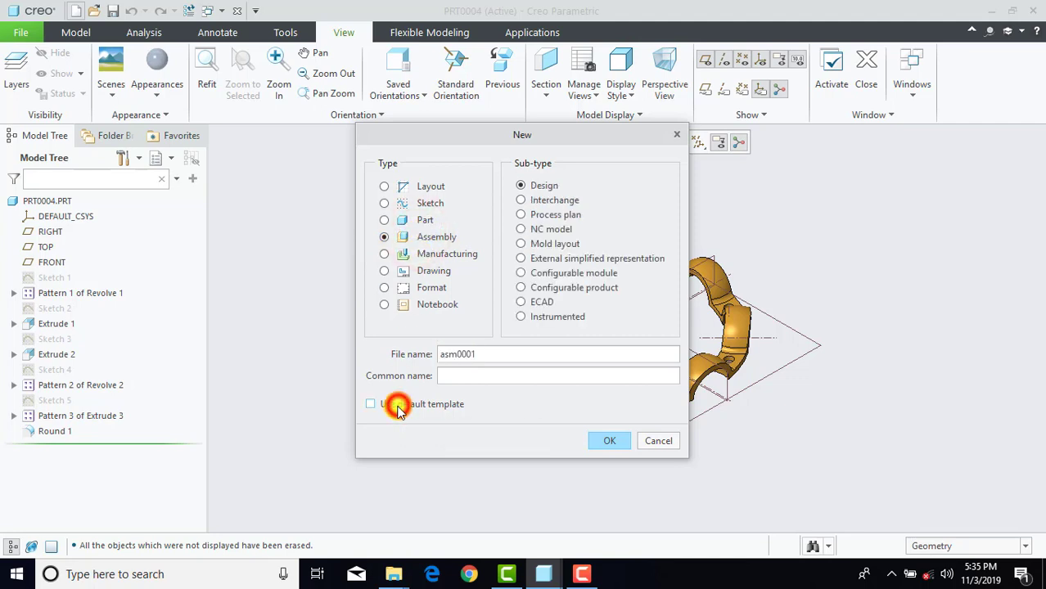
{"action": "left_click", "coordinate": [606, 442]}
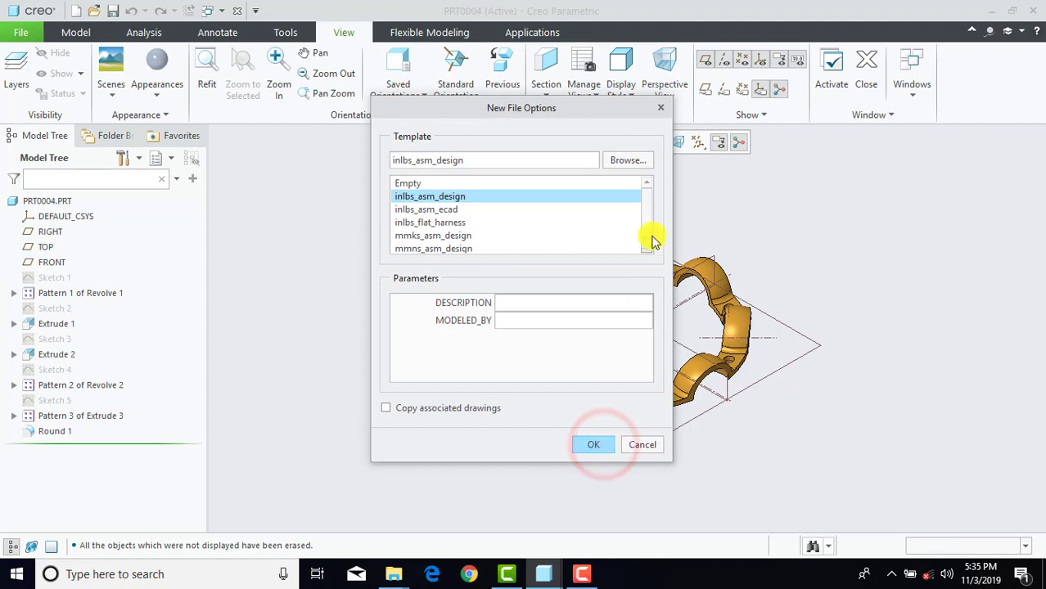
{"action": "left_click_drag", "start_coordinate": [649, 203], "coordinate": [595, 228]}
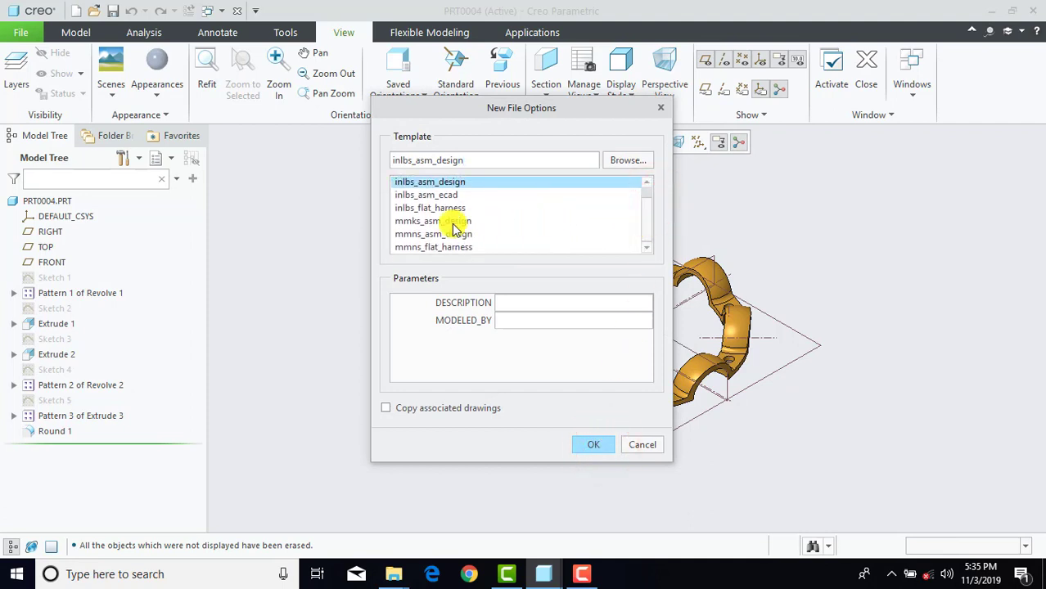
{"action": "left_click", "coordinate": [418, 221]}
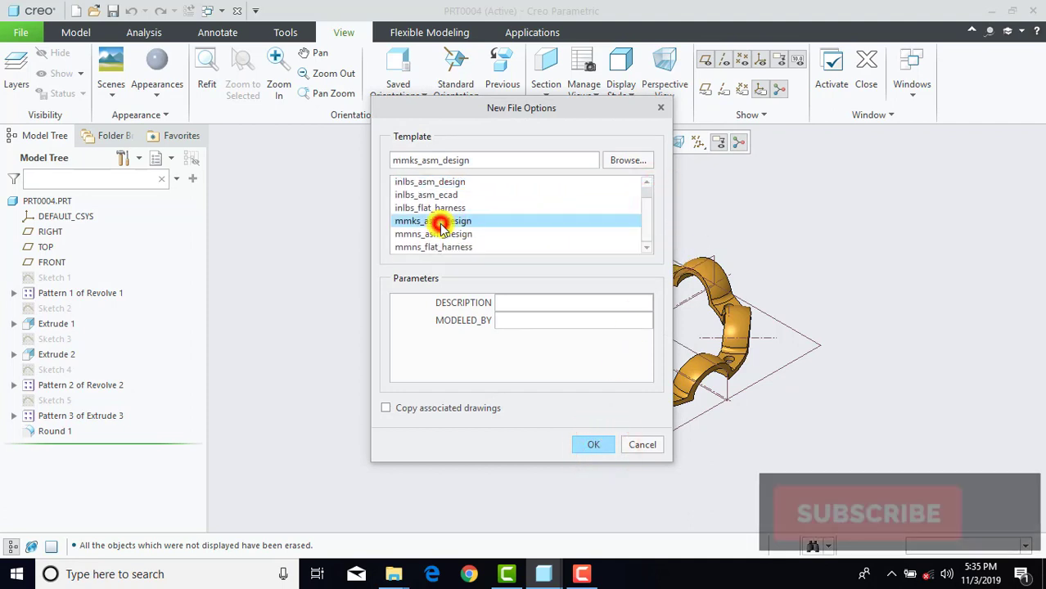
{"action": "left_click", "coordinate": [591, 445]}
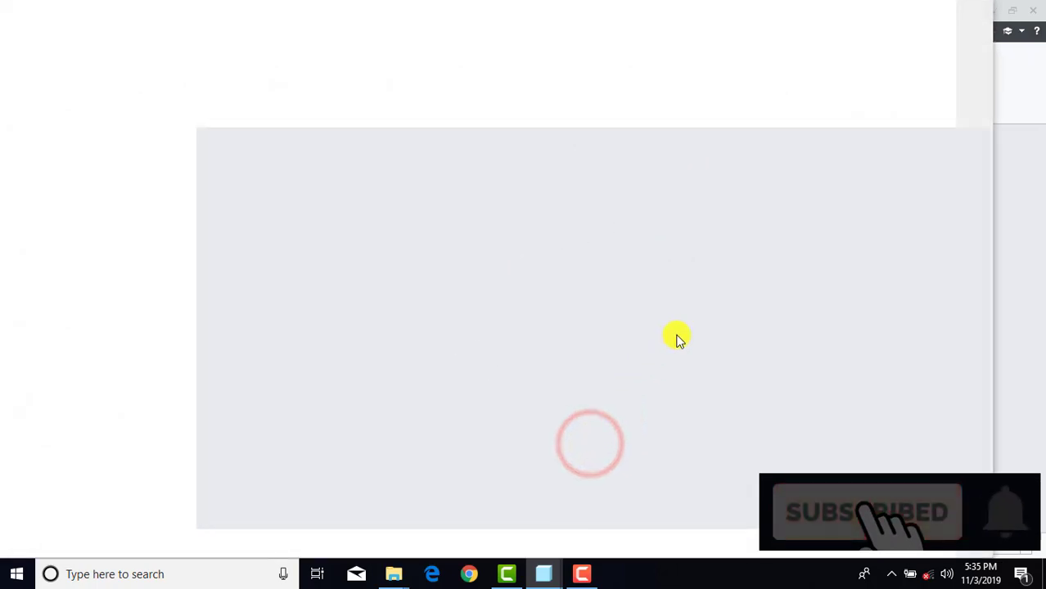
{"action": "left_click", "coordinate": [832, 225]}
{"action": "left_click", "coordinate": [956, 13]}
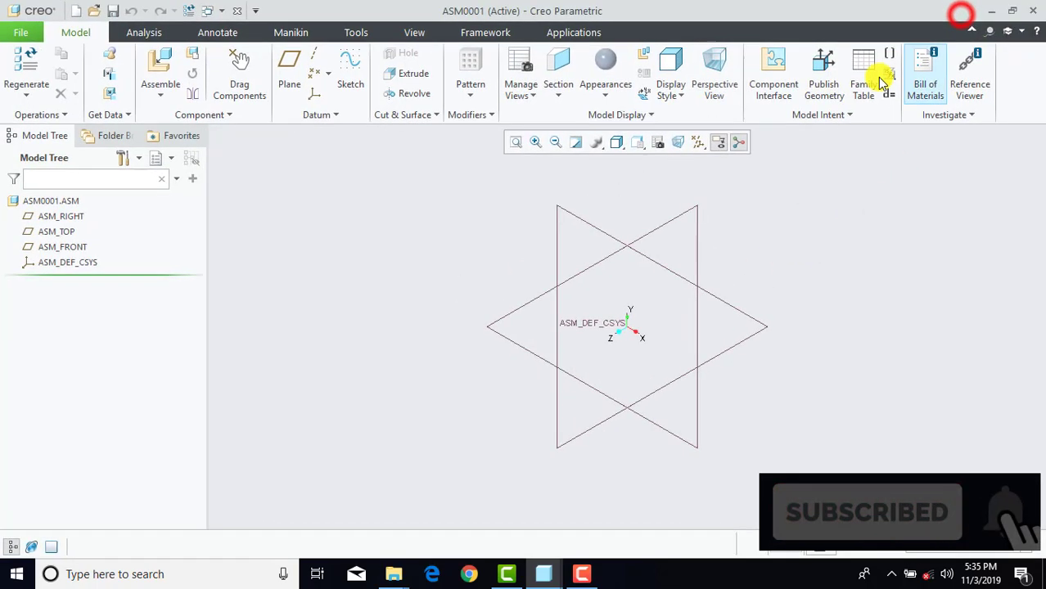
Step: Assemble inner_race.prt as the first component with the Default constraint
{"action": "left_click", "coordinate": [160, 63]}
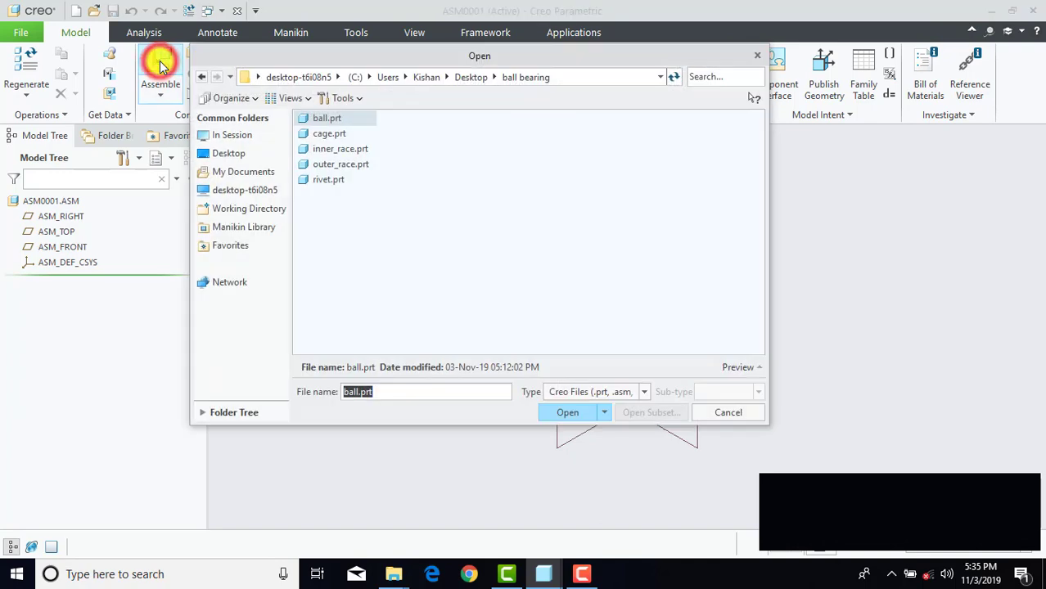
{"action": "left_click", "coordinate": [326, 151]}
{"action": "left_click", "coordinate": [557, 412]}
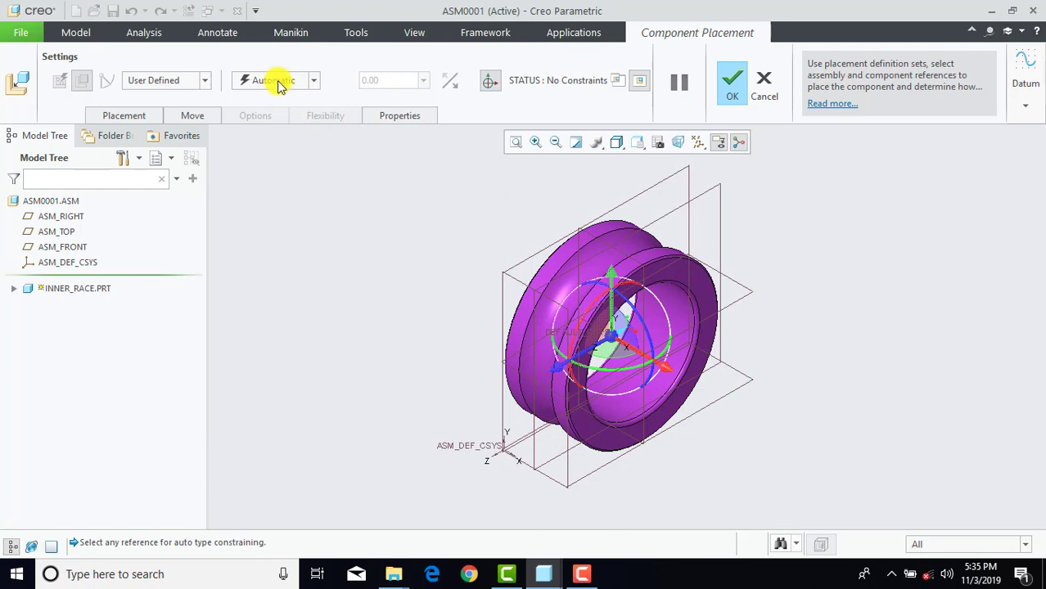
{"action": "left_click", "coordinate": [278, 84]}
{"action": "left_click", "coordinate": [272, 234]}
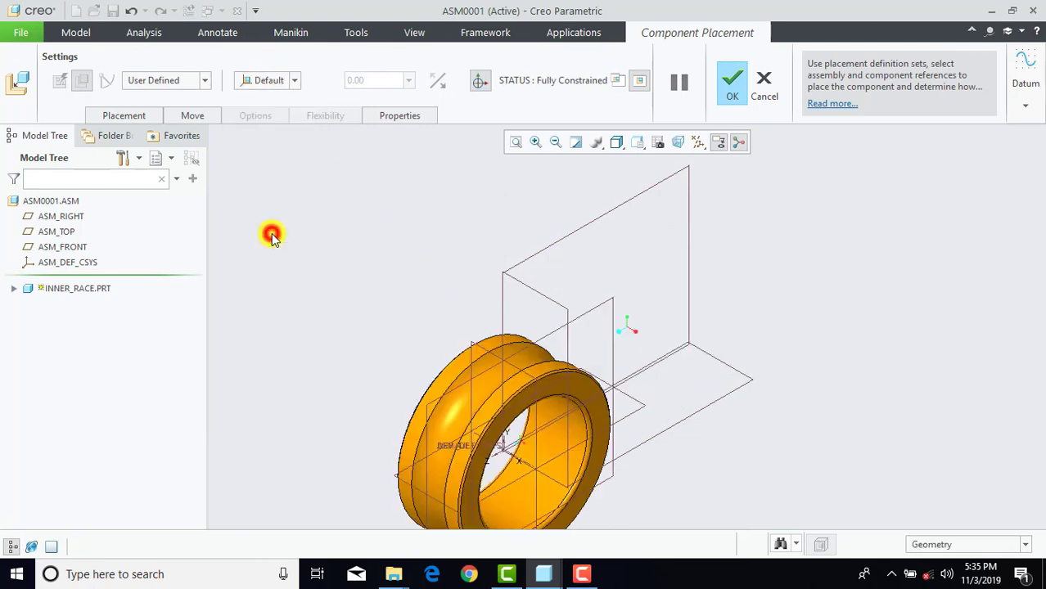
{"action": "left_click", "coordinate": [733, 86]}
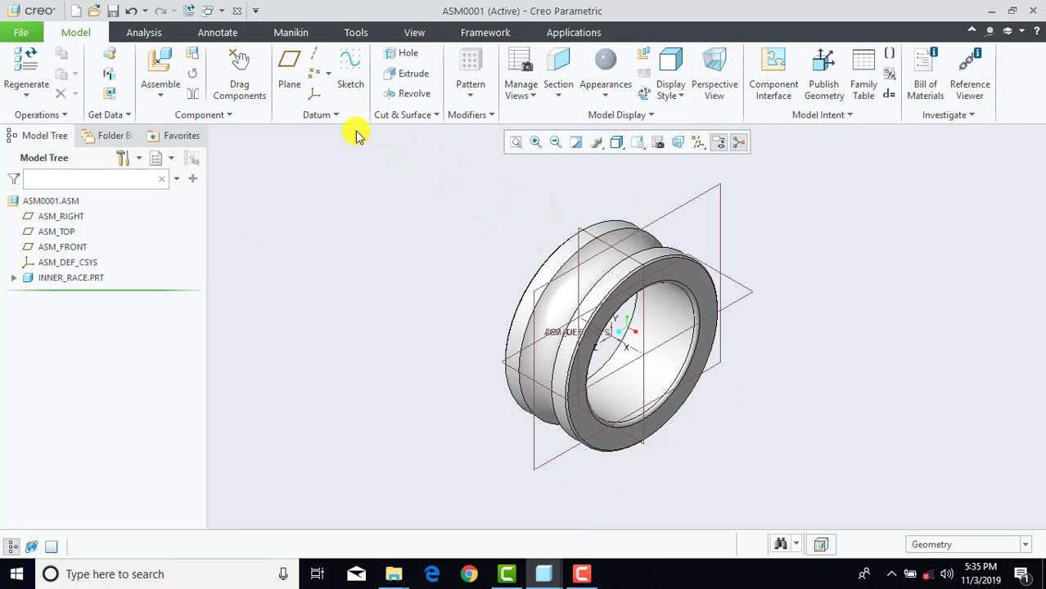
Step: Bring outer_race.prt into the assembly and move it clear of the inner race
{"action": "left_click", "coordinate": [159, 55]}
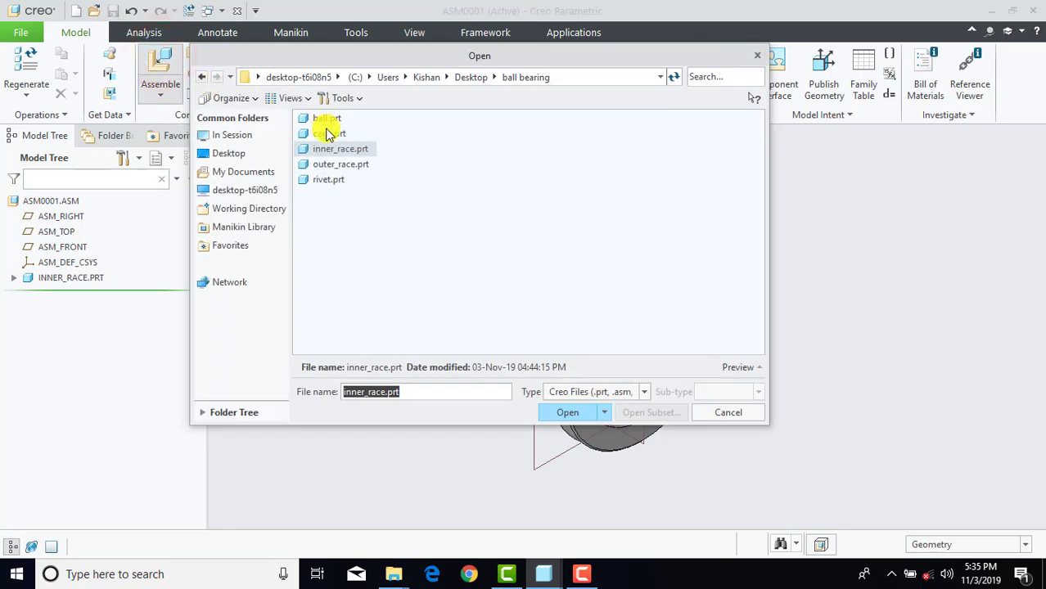
{"action": "left_click", "coordinate": [339, 165]}
{"action": "left_click", "coordinate": [560, 412]}
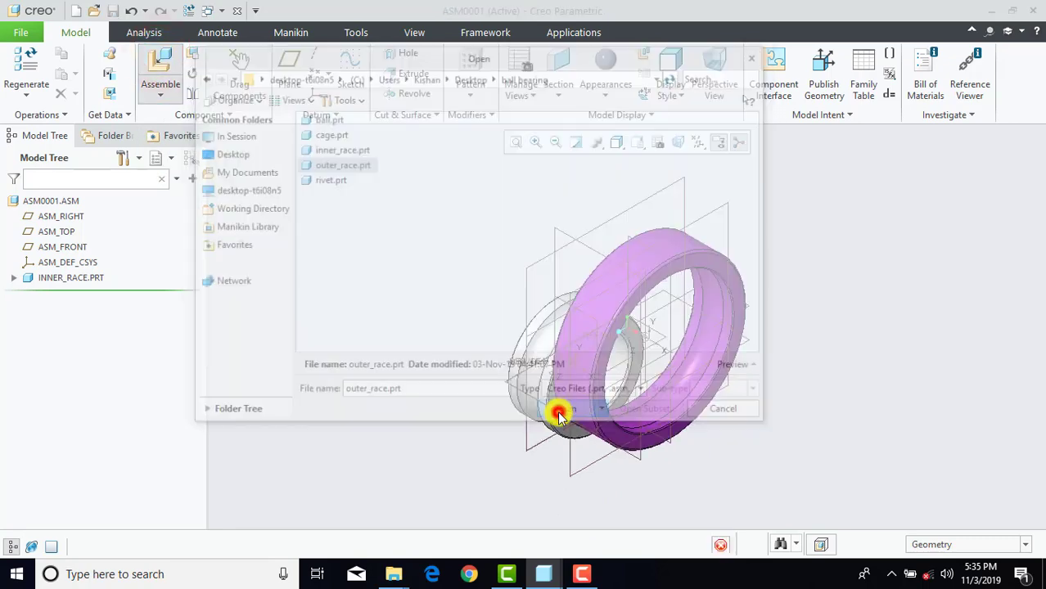
{"action": "left_click_drag", "start_coordinate": [651, 342], "coordinate": [778, 362]}
Step: Constrain the outer race's flat front face Coincident with the inner race's flat front face
{"action": "scroll", "coordinate": [627, 334], "scroll_direction": "up", "scroll_amount": 5}
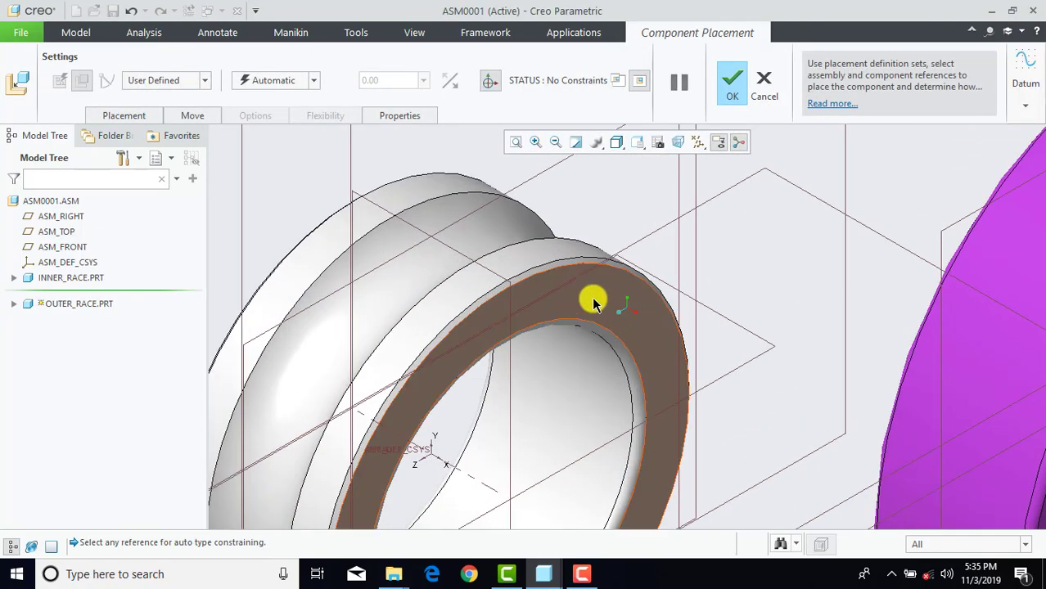
{"action": "left_click", "coordinate": [583, 295]}
{"action": "scroll", "coordinate": [583, 295], "scroll_direction": "down", "scroll_amount": 5}
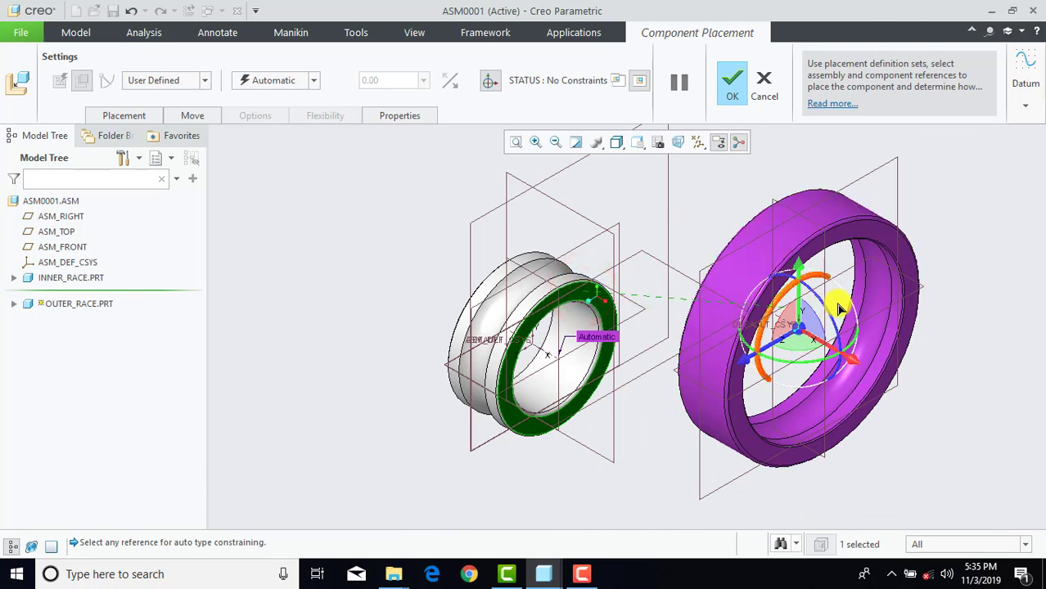
{"action": "left_click", "coordinate": [872, 230]}
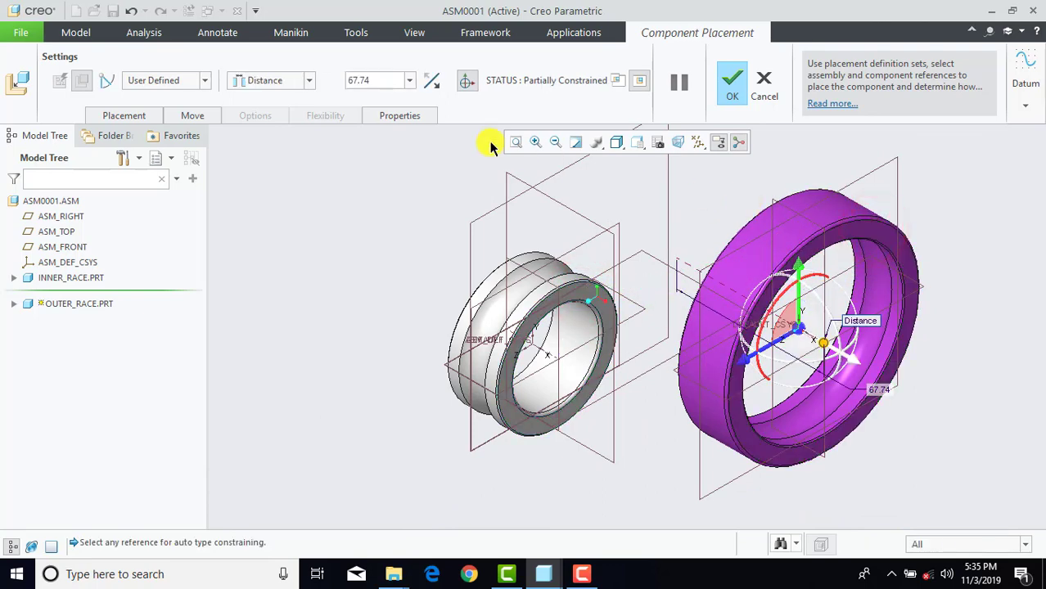
{"action": "left_click", "coordinate": [284, 86]}
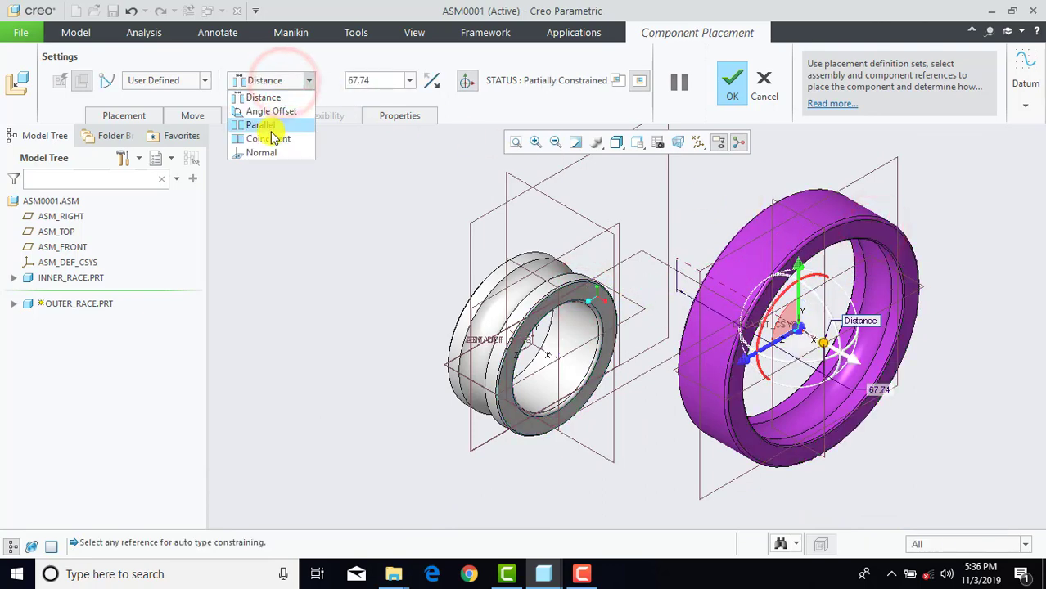
{"action": "left_click", "coordinate": [270, 135]}
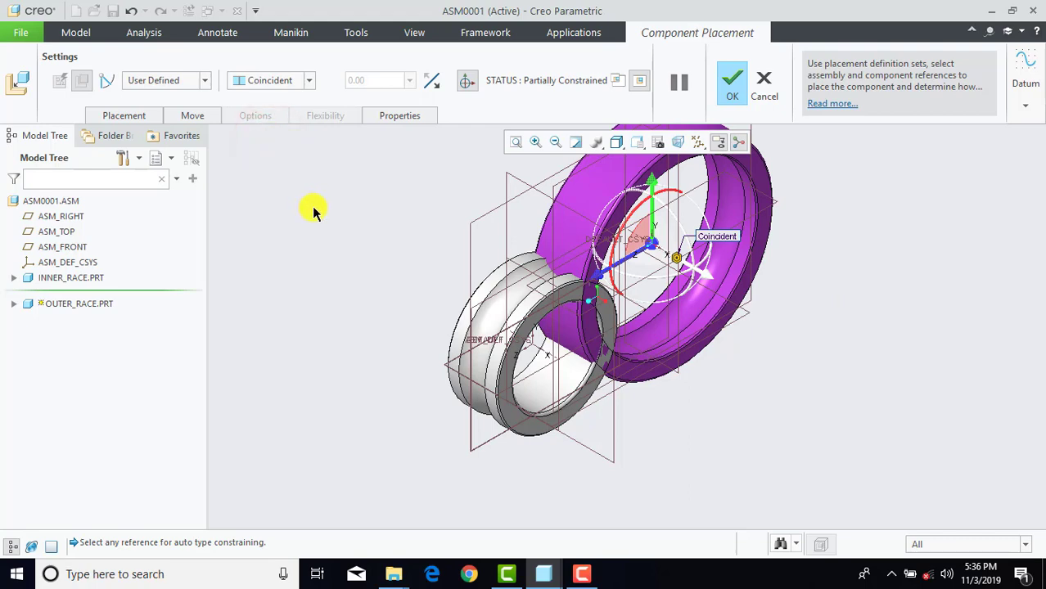
Step: Align the outer race's outer cylindrical surface Coincident with the inner race's cylindrical rim surface and complete its placement
{"action": "left_click", "coordinate": [594, 188]}
{"action": "scroll", "coordinate": [521, 249], "scroll_direction": "down", "scroll_amount": 2}
{"action": "scroll", "coordinate": [522, 248], "scroll_direction": "down", "scroll_amount": 2}
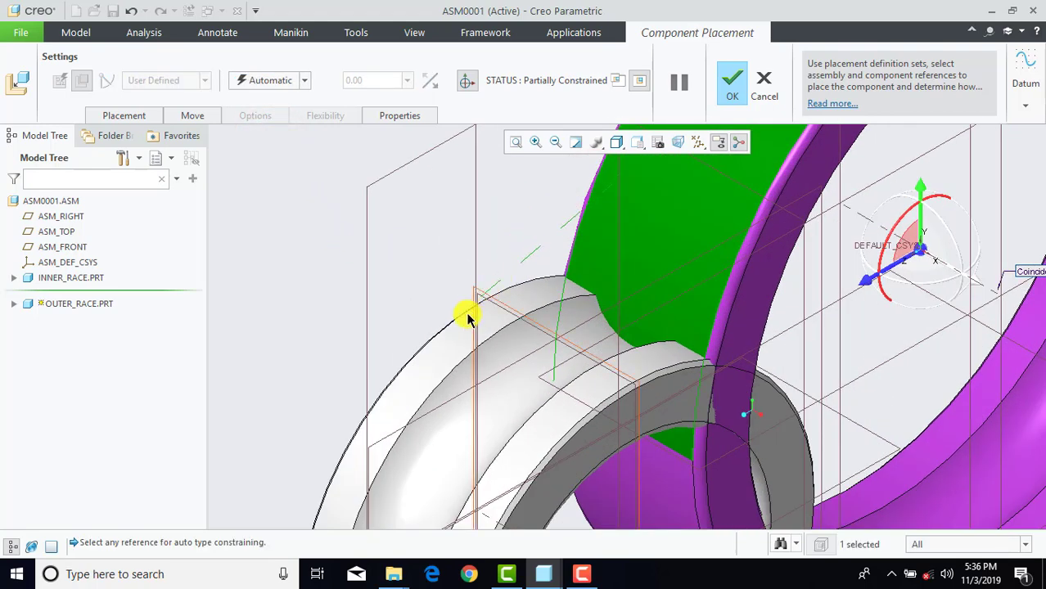
{"action": "left_click", "coordinate": [438, 359]}
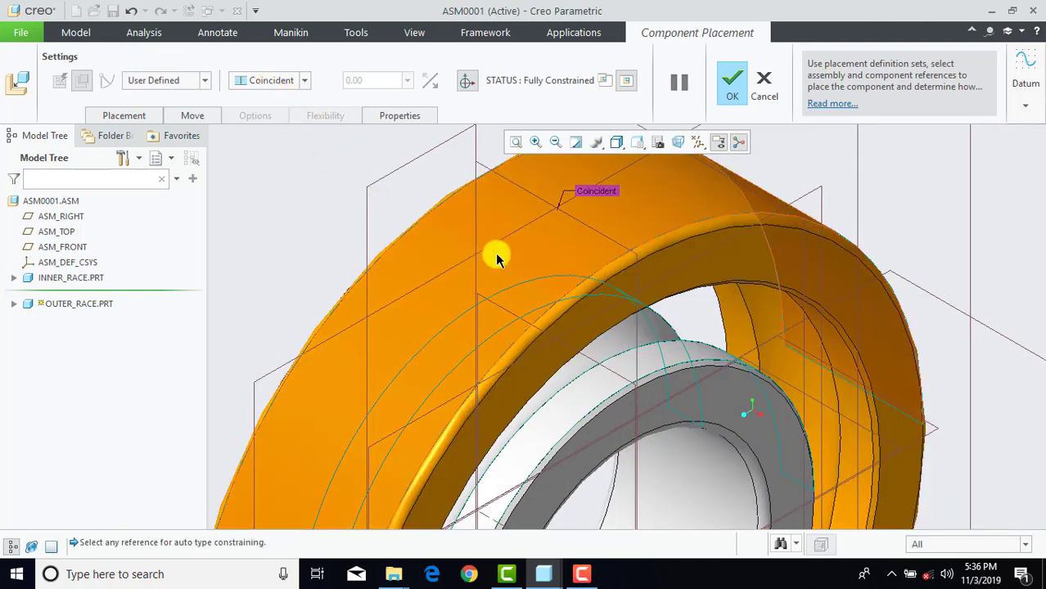
{"action": "scroll", "coordinate": [496, 267], "scroll_direction": "up", "scroll_amount": 4}
{"action": "left_click", "coordinate": [735, 96]}
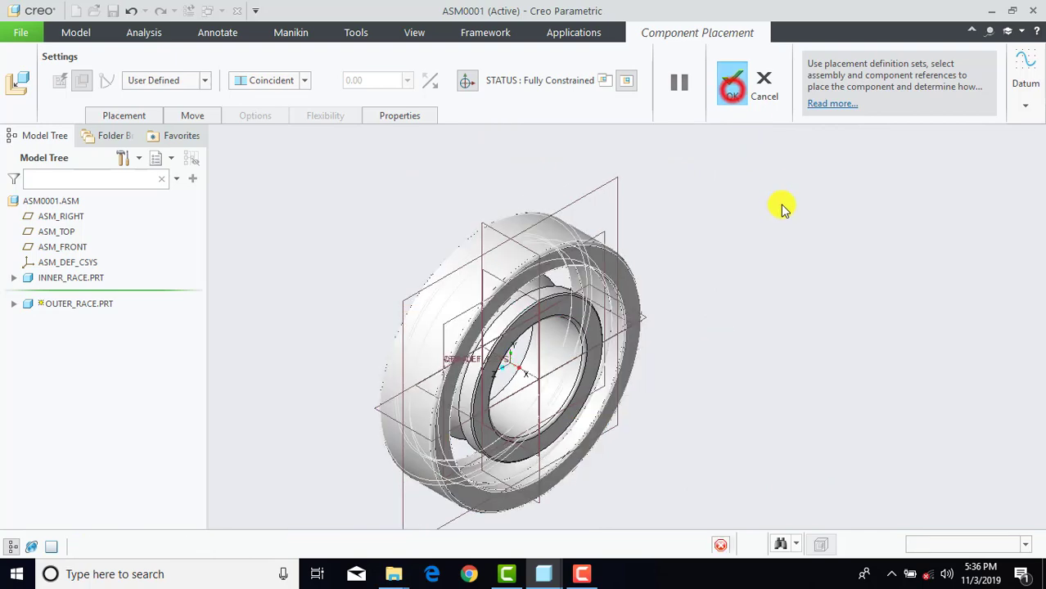
Step: Bring cage.prt into the assembly as the next component after the outer race
{"action": "scroll", "coordinate": [788, 234], "scroll_direction": "up", "scroll_amount": 3}
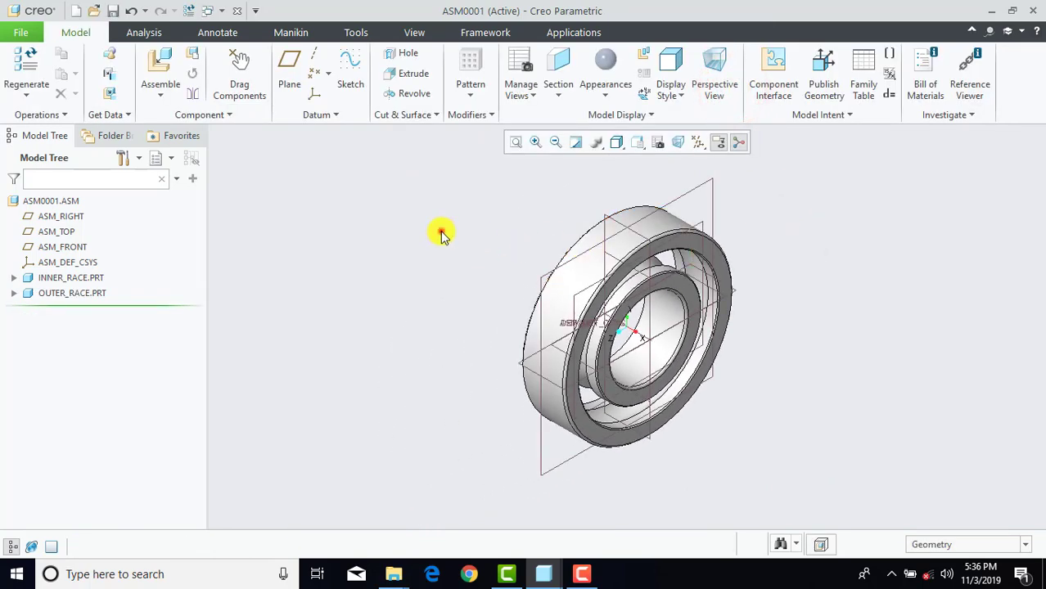
{"action": "left_click", "coordinate": [160, 63]}
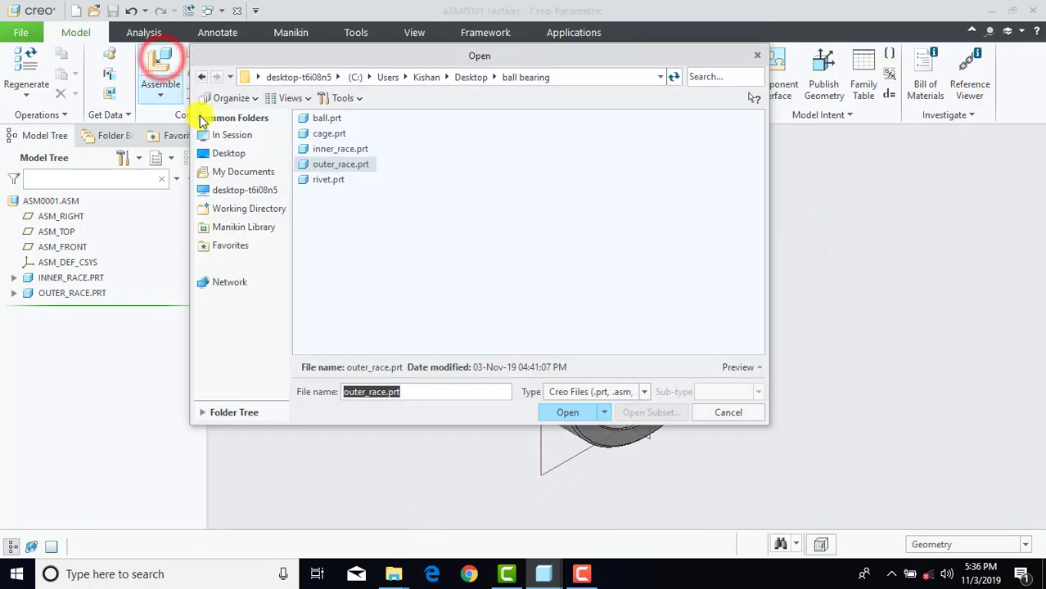
{"action": "left_click", "coordinate": [325, 135]}
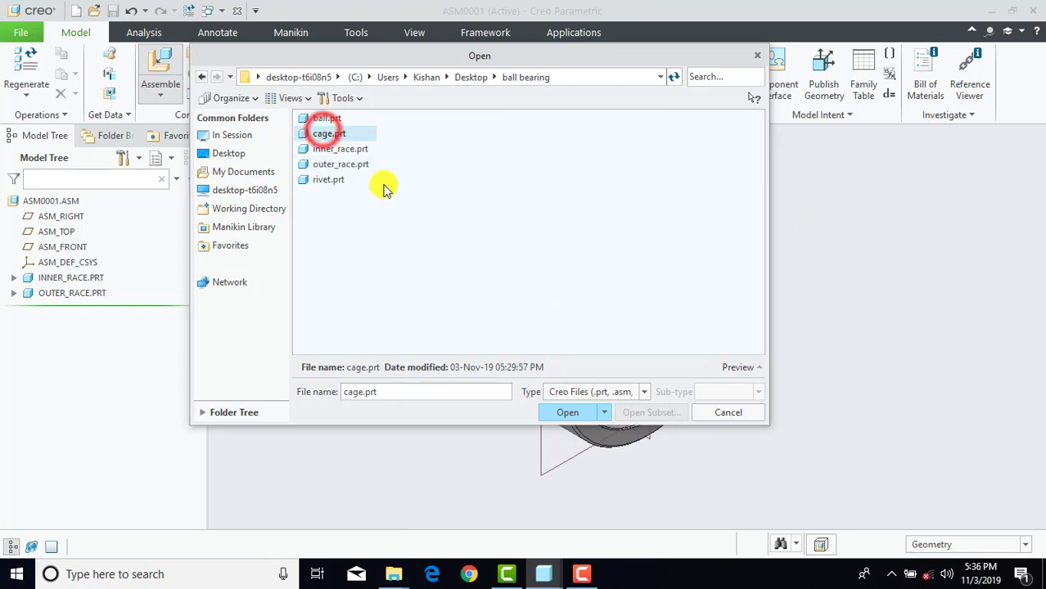
{"action": "left_click", "coordinate": [567, 414]}
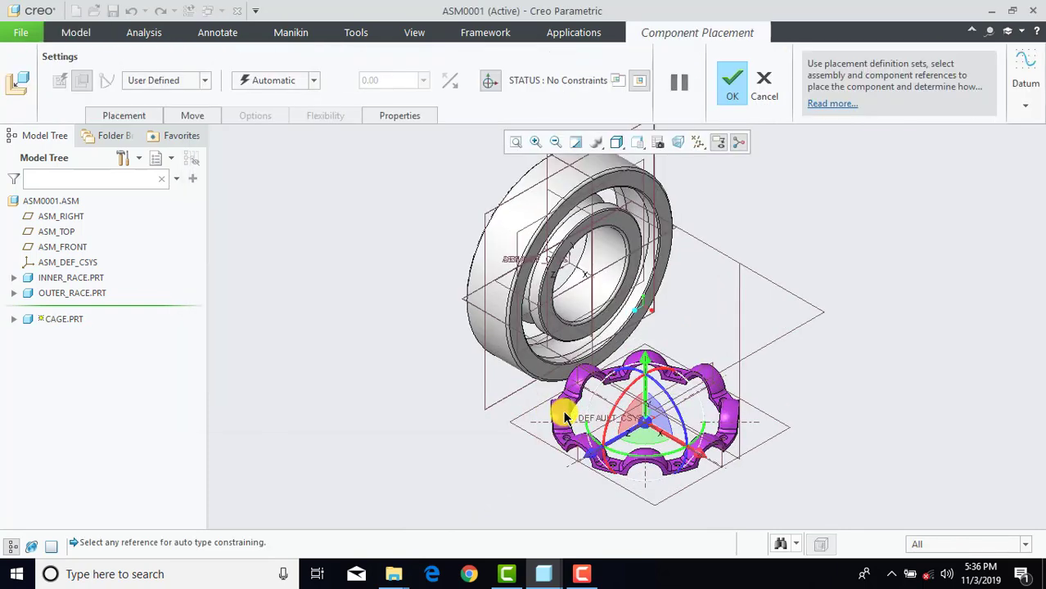
Step: Constrain the cage's flat face with the rivet holes Coincident with the ASM_RIGHT datum plane
{"action": "scroll", "coordinate": [565, 418], "scroll_direction": "up", "scroll_amount": 10}
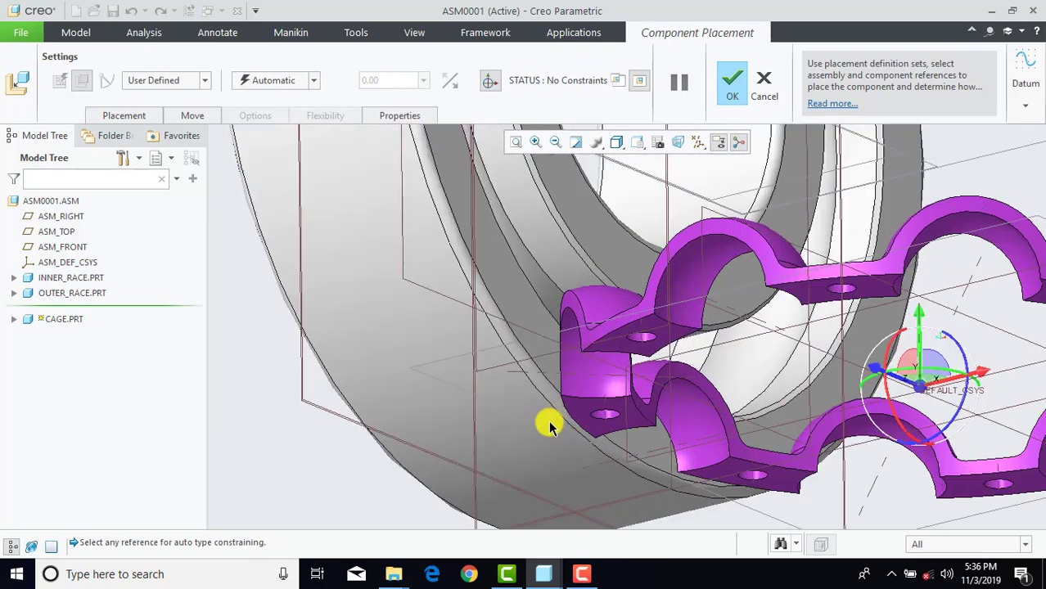
{"action": "scroll", "coordinate": [548, 426], "scroll_direction": "up", "scroll_amount": 3}
{"action": "left_click", "coordinate": [637, 395]}
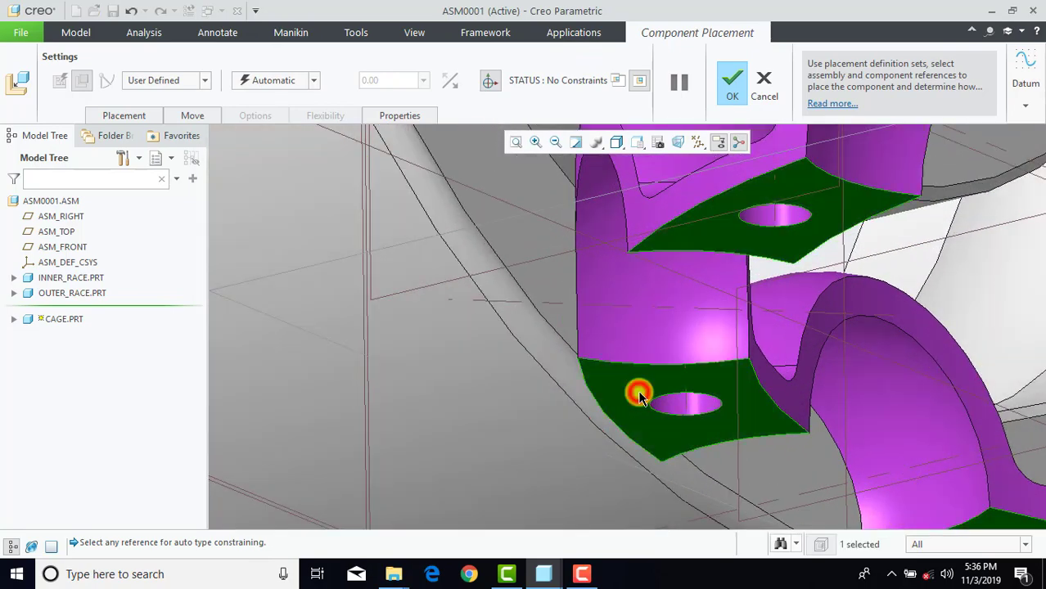
{"action": "scroll", "coordinate": [639, 396], "scroll_direction": "down", "scroll_amount": 10}
{"action": "middle_click_drag", "start_coordinate": [626, 356], "coordinate": [667, 211]}
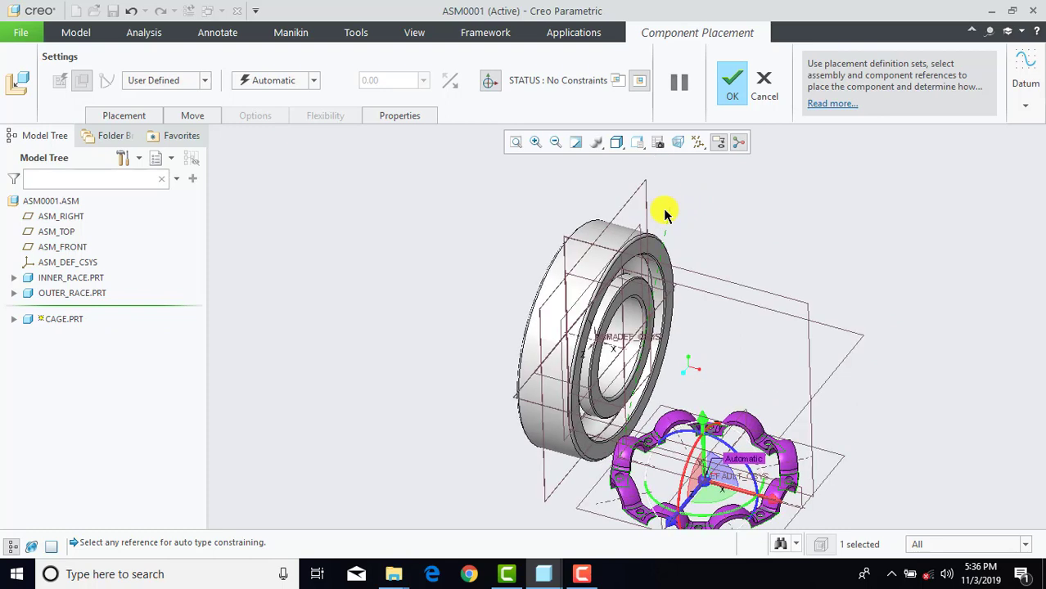
{"action": "left_click", "coordinate": [629, 205]}
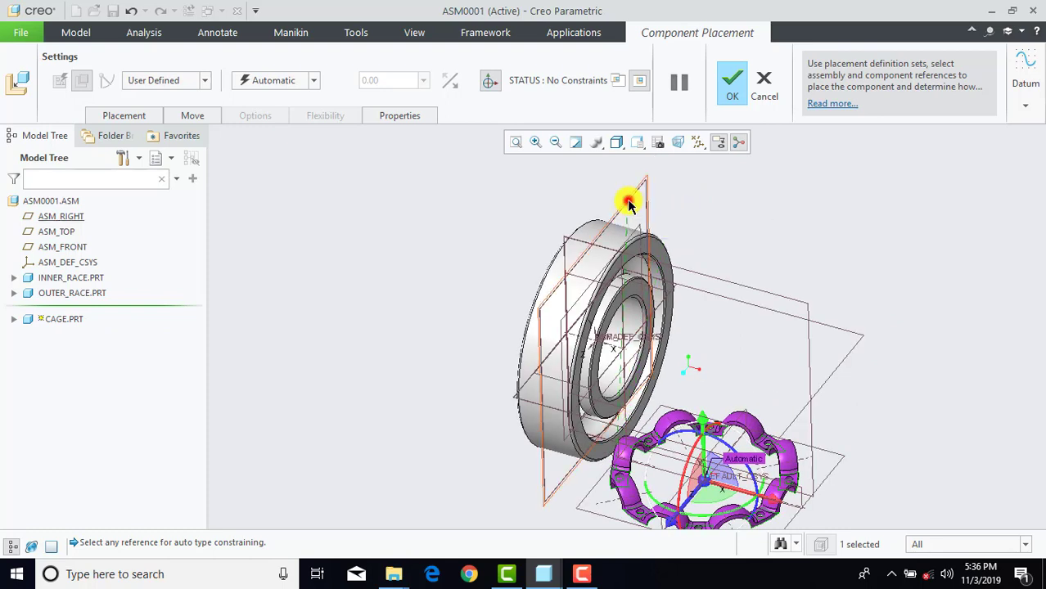
{"action": "left_click", "coordinate": [278, 80]}
{"action": "left_click", "coordinate": [271, 141]}
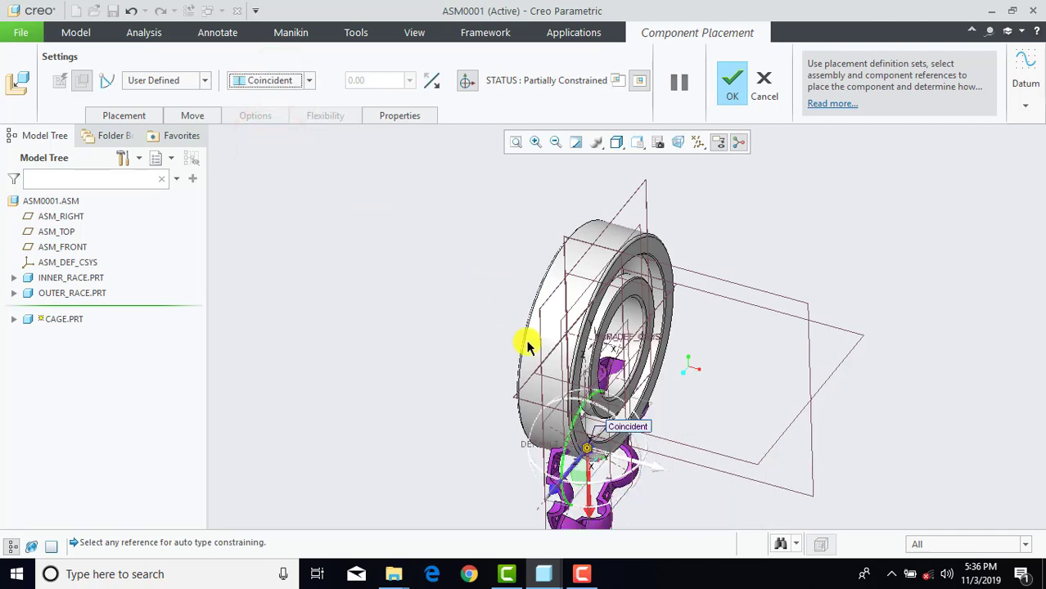
Step: Align the cage's outer curved rim surface Coincident with the outer race's outer cylindrical surface and complete the cage's placement
{"action": "scroll", "coordinate": [619, 227], "scroll_direction": "down", "scroll_amount": 5}
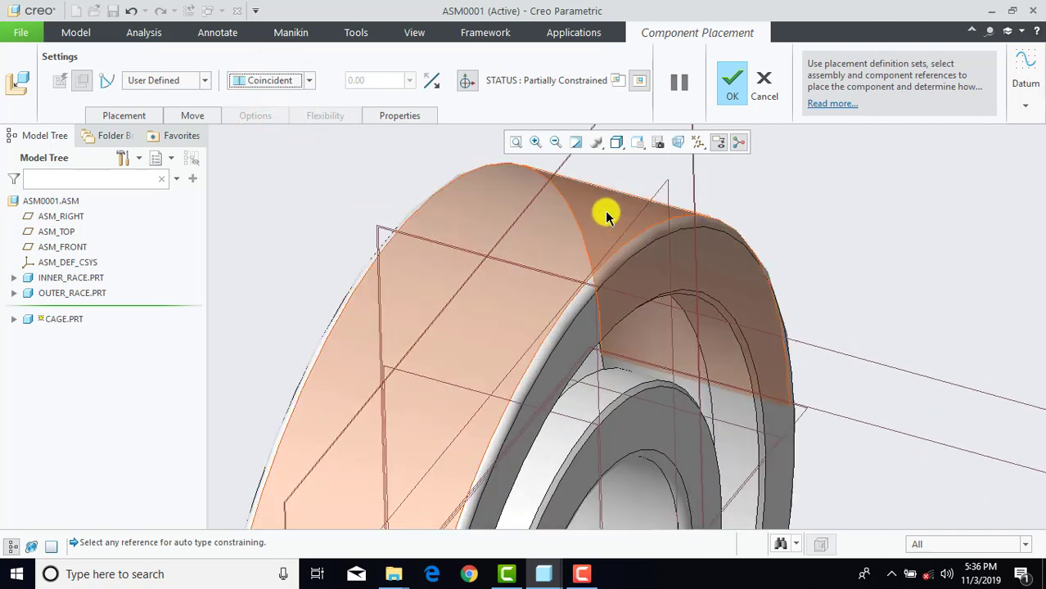
{"action": "left_click", "coordinate": [607, 217]}
{"action": "scroll", "coordinate": [607, 217], "scroll_direction": "up", "scroll_amount": 5}
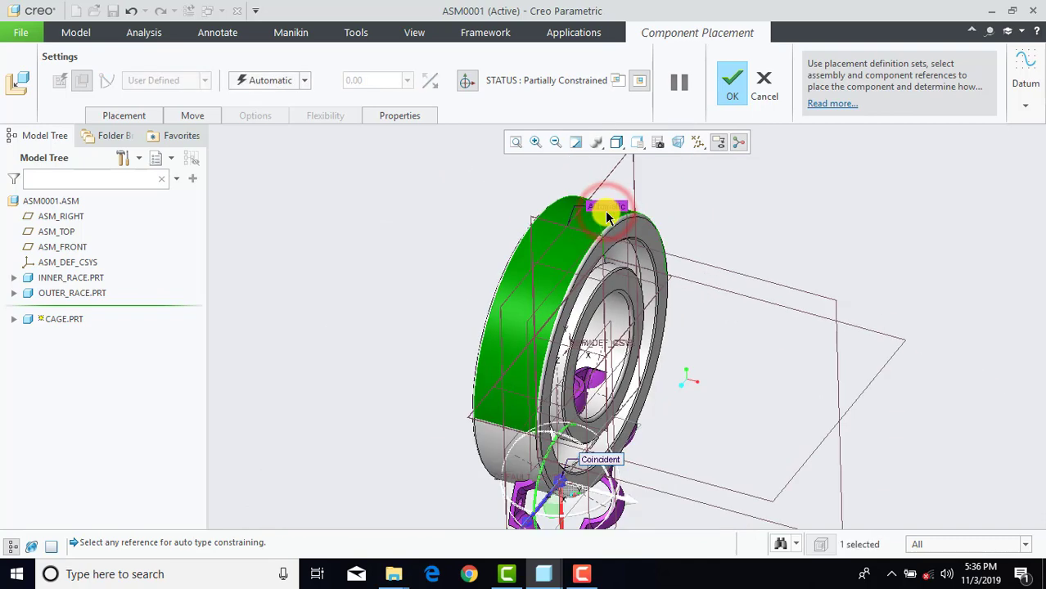
{"action": "scroll", "coordinate": [606, 217], "scroll_direction": "up", "scroll_amount": 2}
{"action": "scroll", "coordinate": [584, 328], "scroll_direction": "down", "scroll_amount": 10}
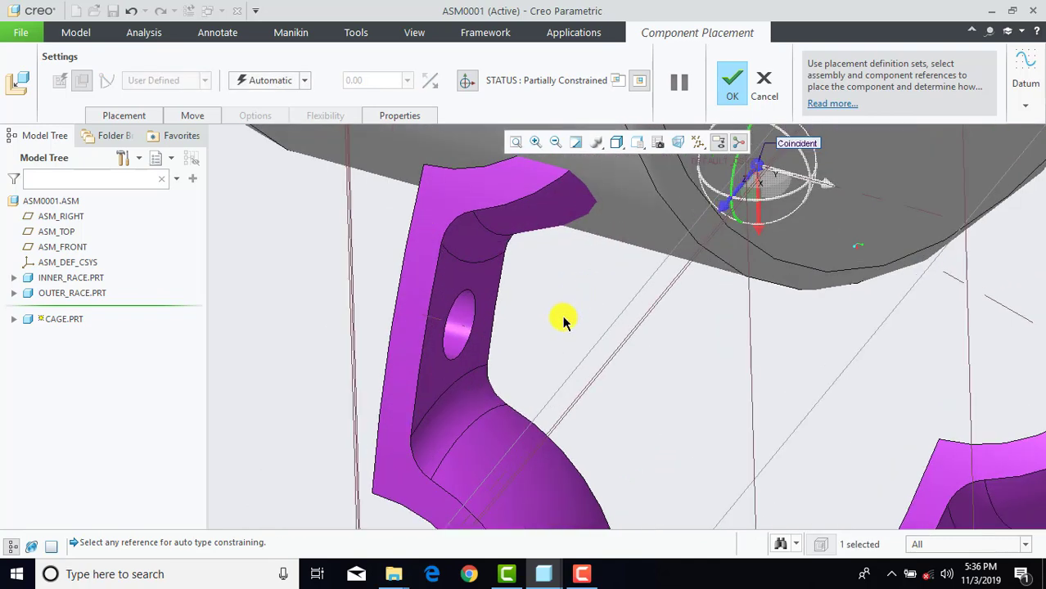
{"action": "left_click", "coordinate": [425, 270]}
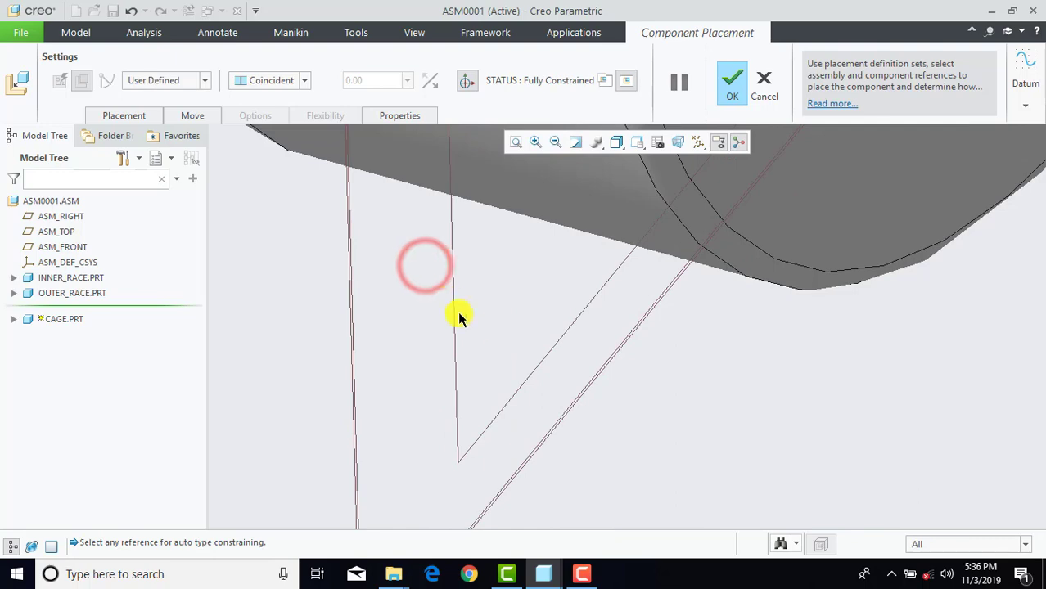
{"action": "scroll", "coordinate": [479, 334], "scroll_direction": "up", "scroll_amount": 10}
{"action": "scroll", "coordinate": [514, 343], "scroll_direction": "down", "scroll_amount": 3}
{"action": "left_click", "coordinate": [734, 86]}
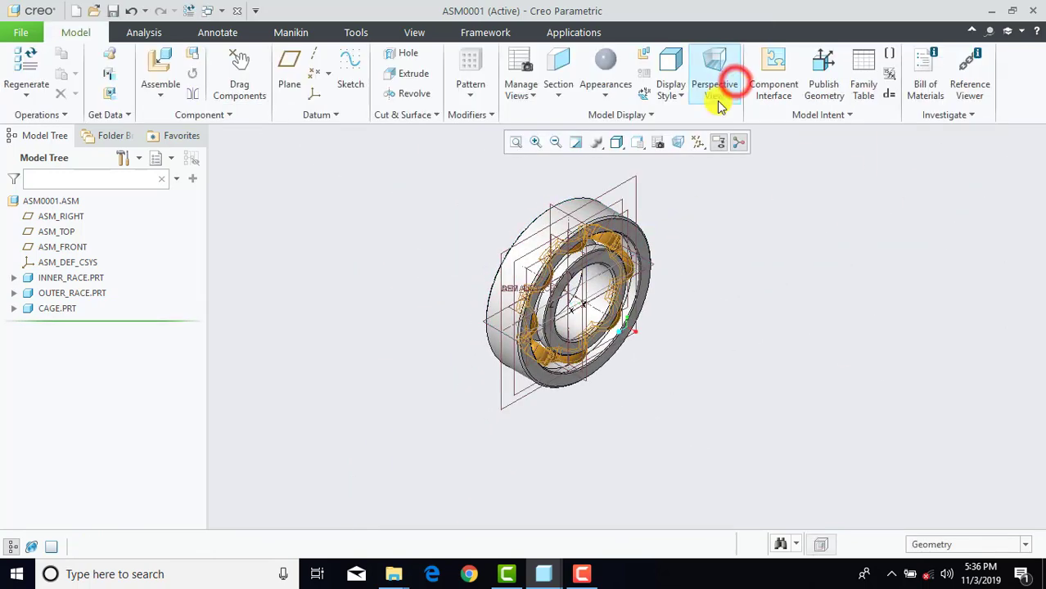
Step: Bring ball.prt into the assembly with the cage pockets facing the view
{"action": "middle_click_drag", "start_coordinate": [480, 394], "coordinate": [545, 319]}
{"action": "left_click", "coordinate": [160, 65]}
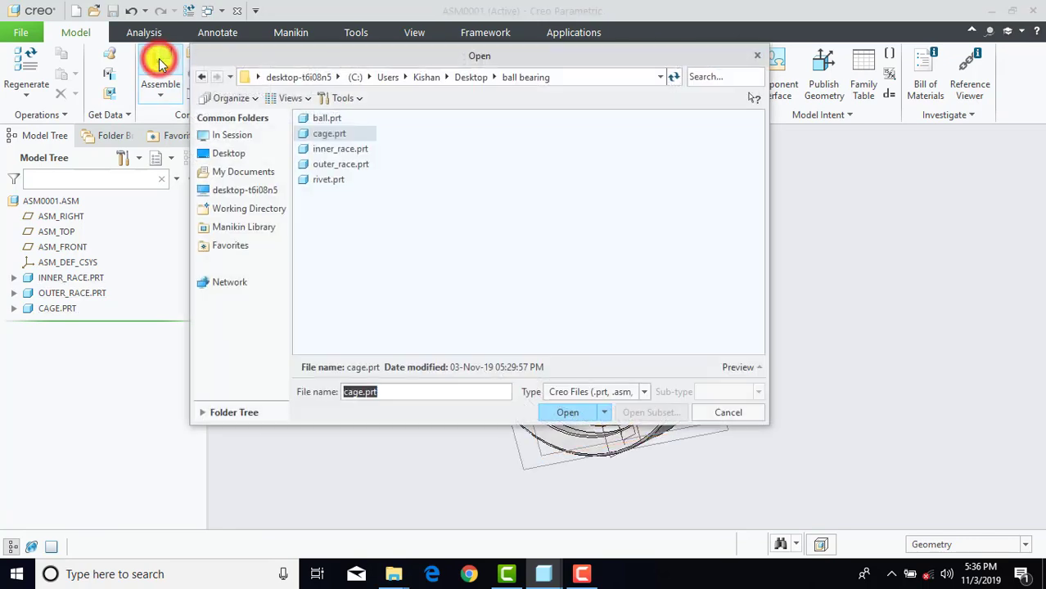
{"action": "left_click", "coordinate": [336, 119]}
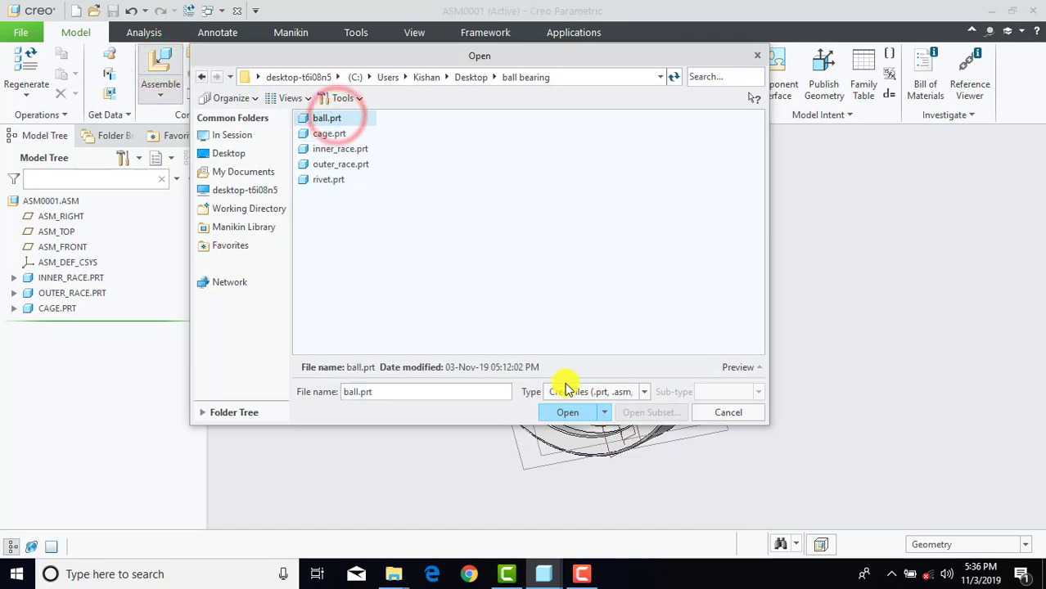
{"action": "left_click", "coordinate": [568, 413]}
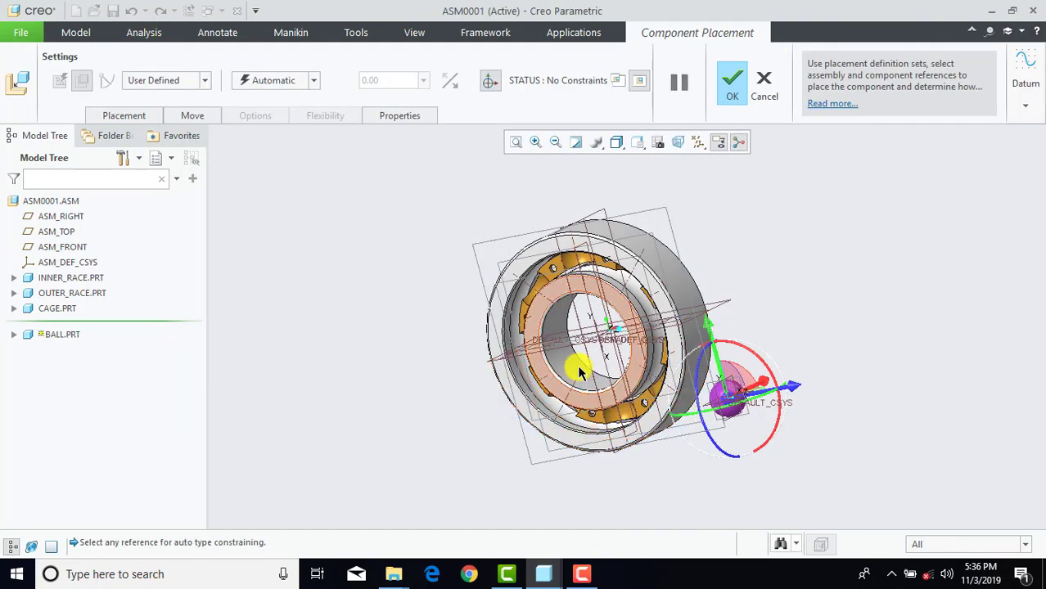
Step: Constrain the ball's spherical surface Centered in one of the cage's spherical pockets and complete its placement
{"action": "scroll", "coordinate": [584, 270], "scroll_direction": "down", "scroll_amount": 5}
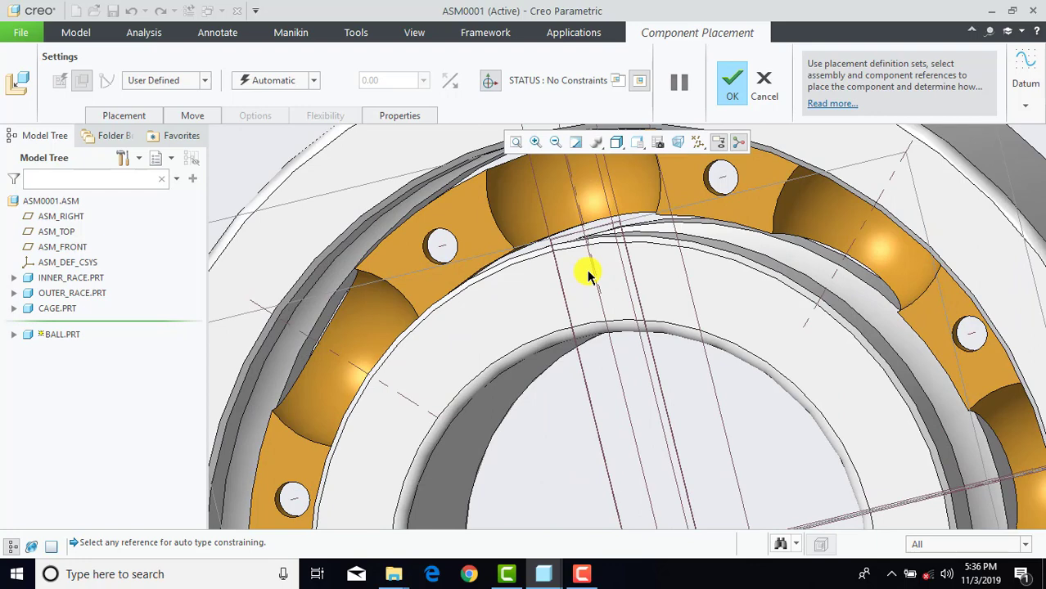
{"action": "left_click", "coordinate": [512, 222]}
{"action": "scroll", "coordinate": [512, 222], "scroll_direction": "up", "scroll_amount": 5}
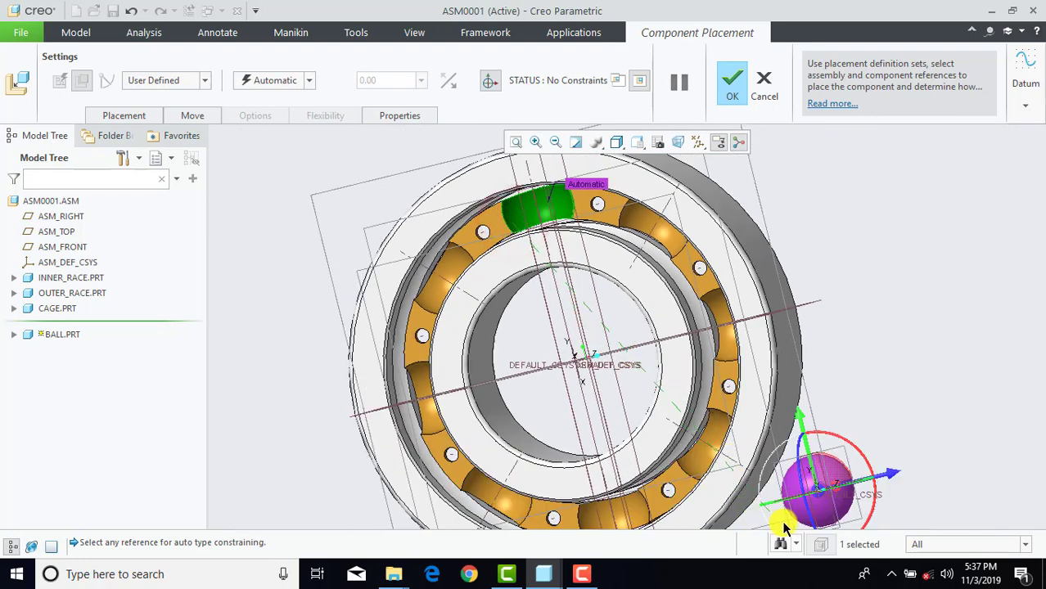
{"action": "left_click", "coordinate": [825, 506]}
{"action": "scroll", "coordinate": [626, 323], "scroll_direction": "up", "scroll_amount": 3}
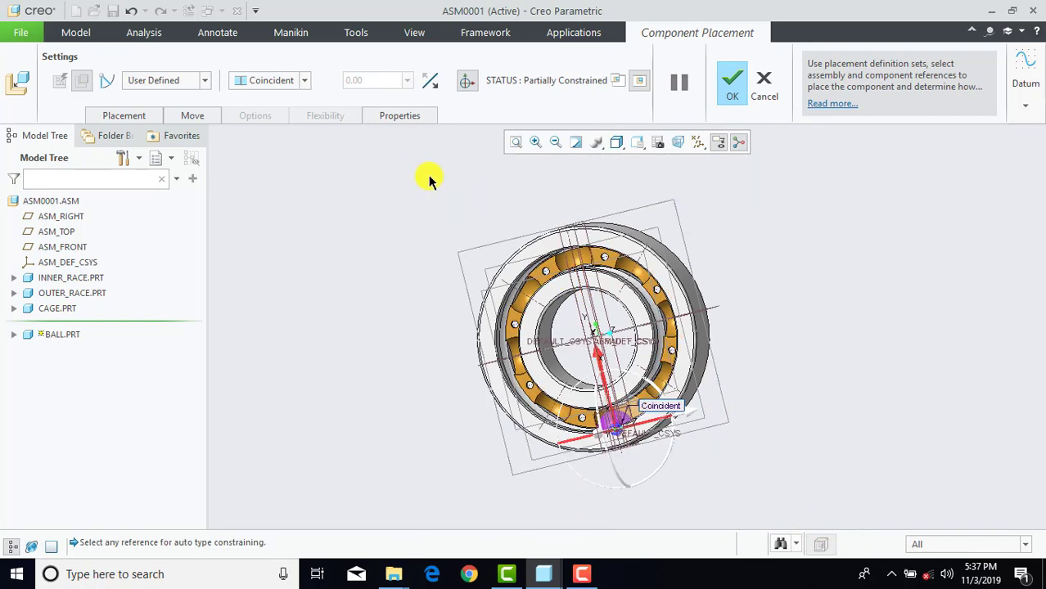
{"action": "left_click", "coordinate": [273, 85]}
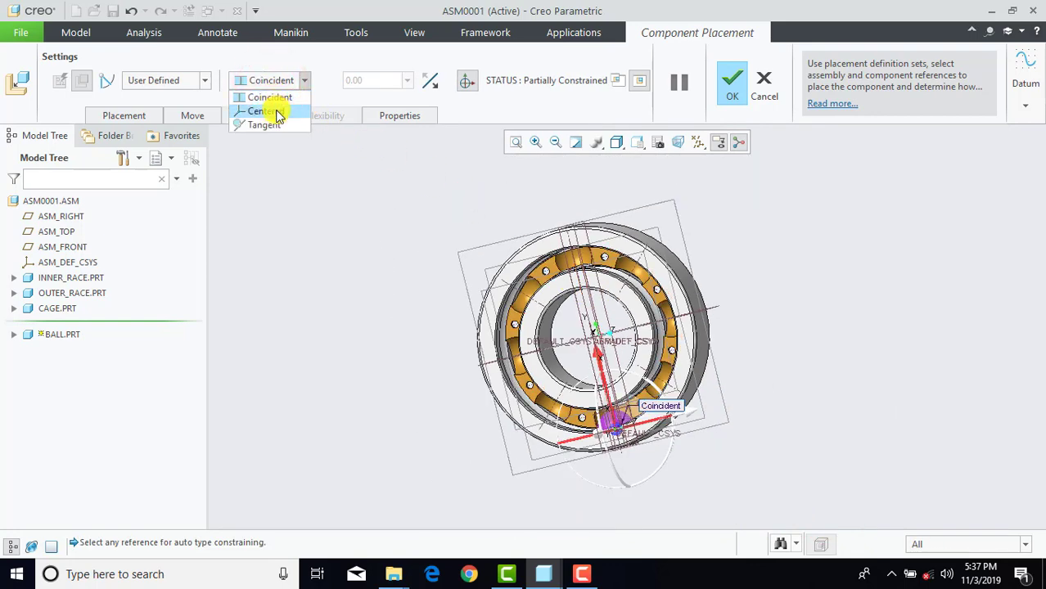
{"action": "left_click", "coordinate": [270, 109]}
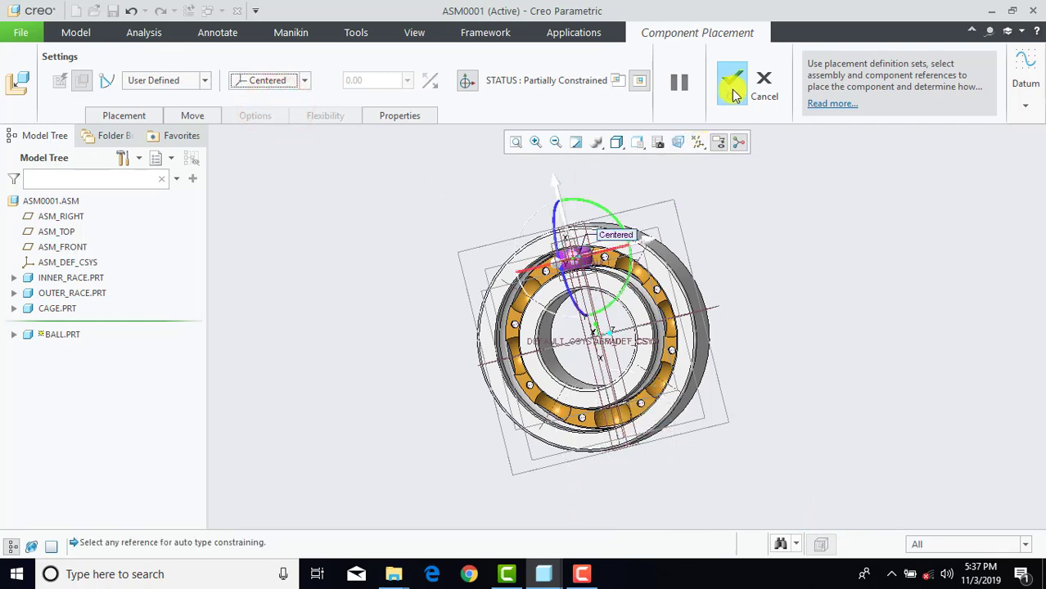
{"action": "left_click", "coordinate": [733, 88]}
Step: Pattern the placed ball with the Axis type, using the bearing's central axis as the pattern center
{"action": "middle_click_drag", "start_coordinate": [742, 206], "coordinate": [633, 226]}
{"action": "scroll", "coordinate": [613, 238], "scroll_direction": "down", "scroll_amount": 3}
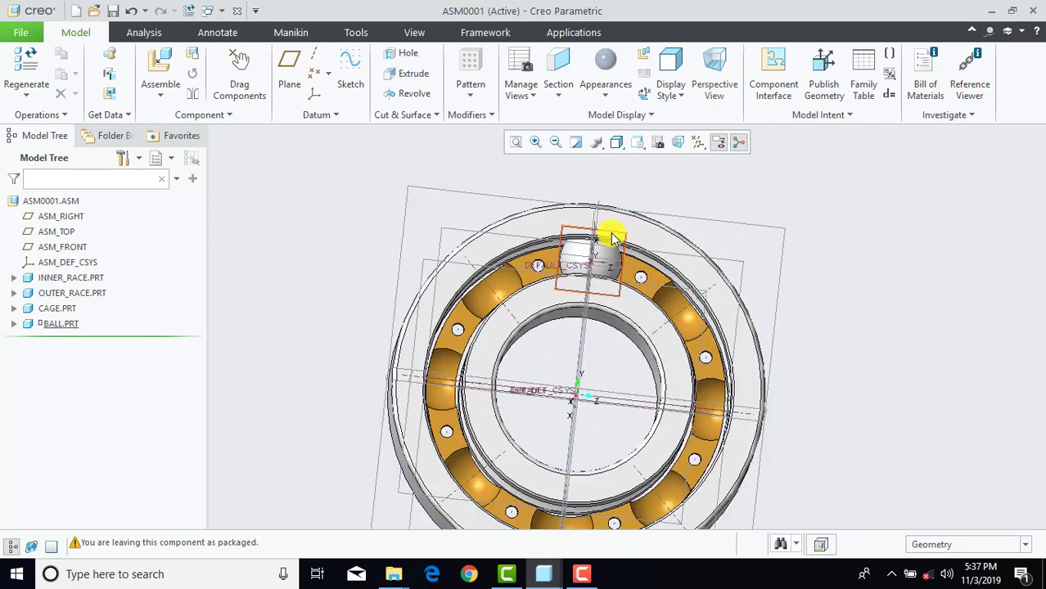
{"action": "middle_click_drag", "start_coordinate": [610, 285], "coordinate": [588, 288]}
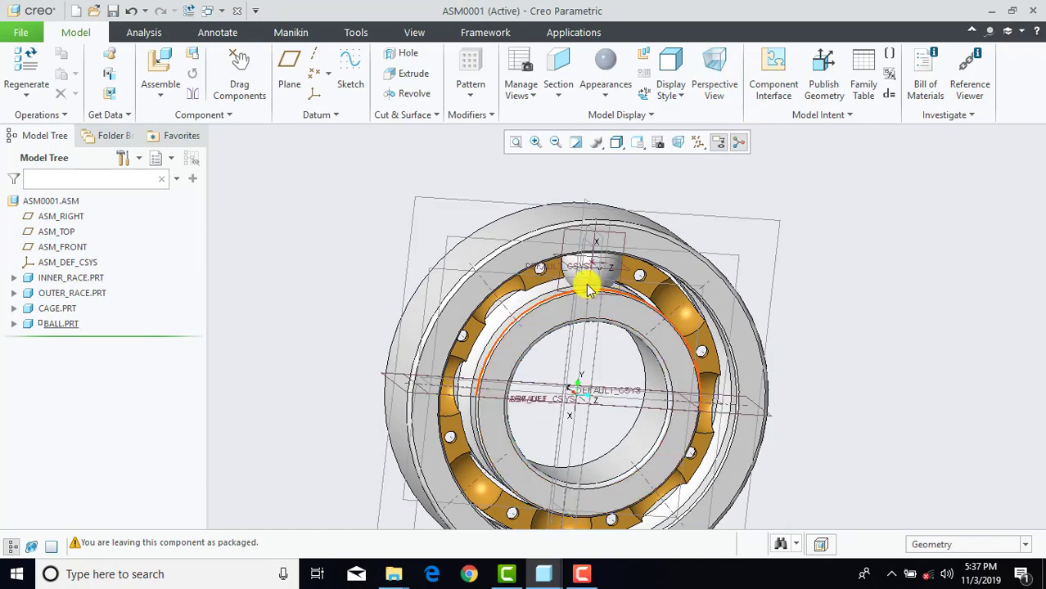
{"action": "scroll", "coordinate": [588, 288], "scroll_direction": "down", "scroll_amount": 4}
{"action": "left_click", "coordinate": [58, 324]}
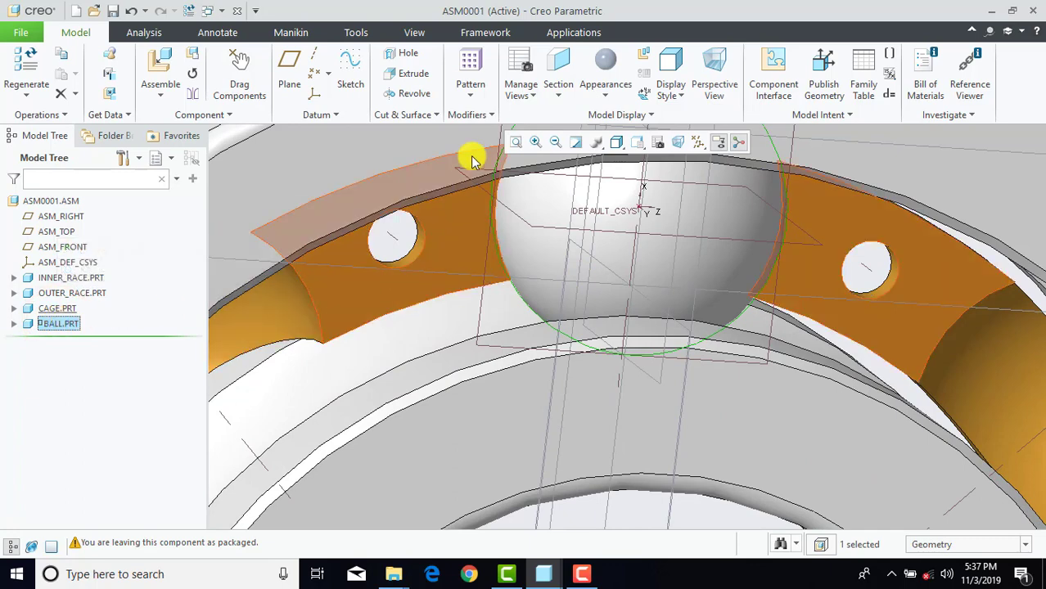
{"action": "left_click", "coordinate": [470, 66]}
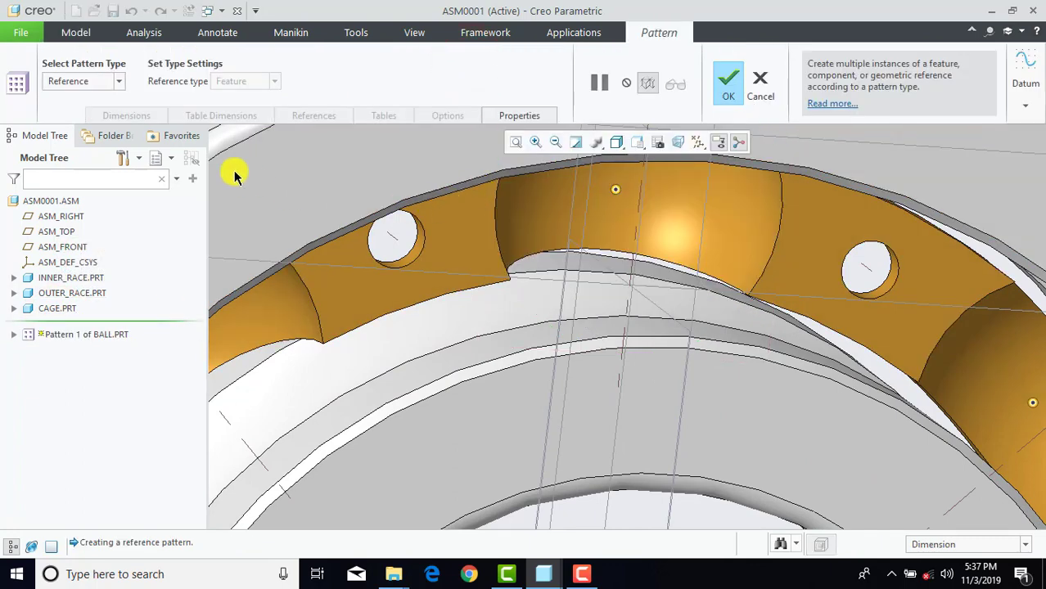
{"action": "left_click", "coordinate": [70, 82]}
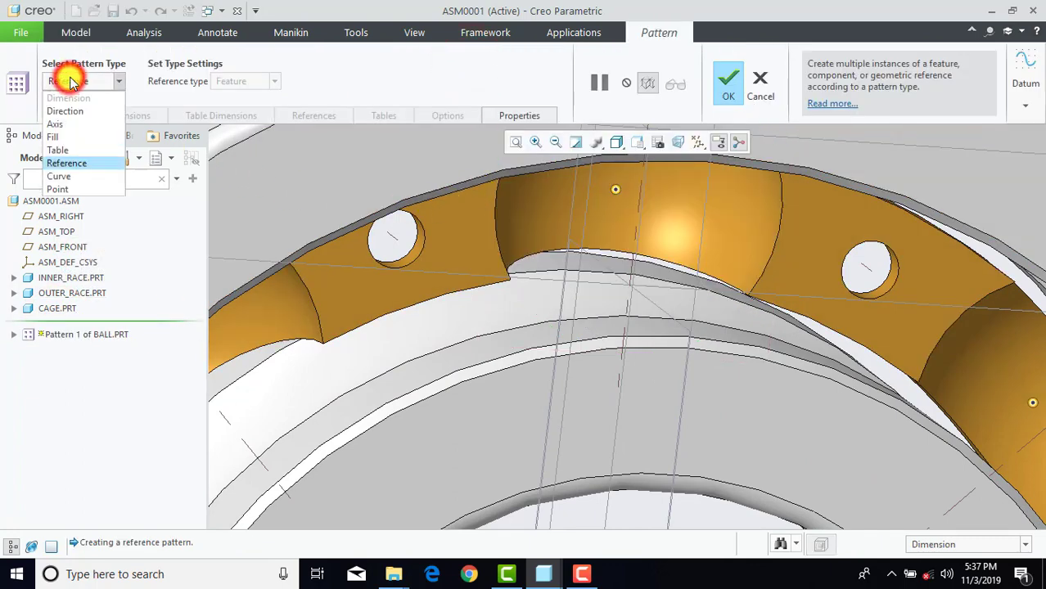
{"action": "left_click", "coordinate": [61, 124]}
{"action": "scroll", "coordinate": [586, 327], "scroll_direction": "down", "scroll_amount": 8}
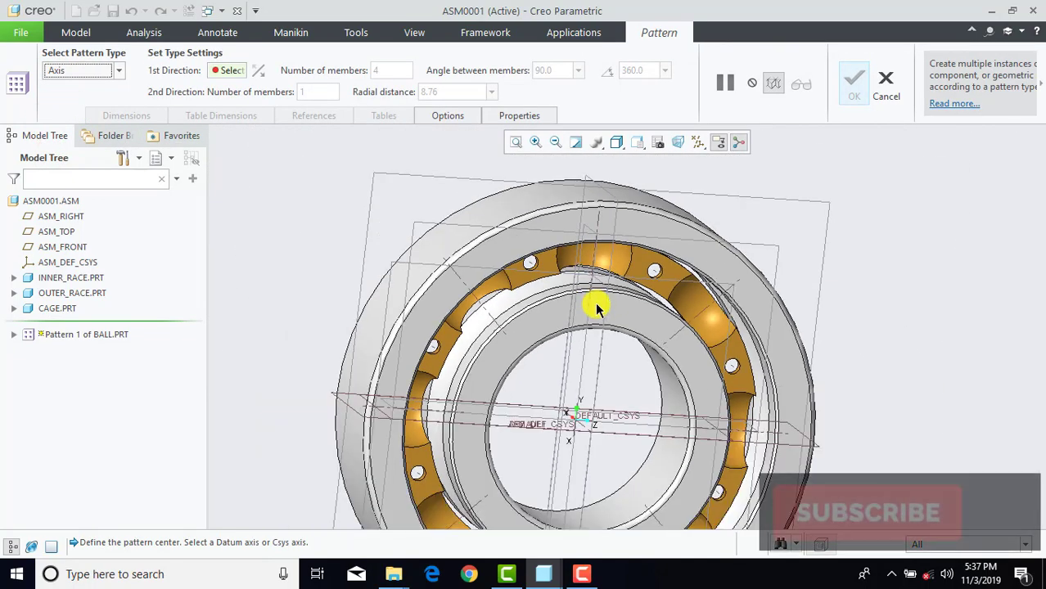
{"action": "scroll", "coordinate": [590, 382], "scroll_direction": "up", "scroll_amount": 10}
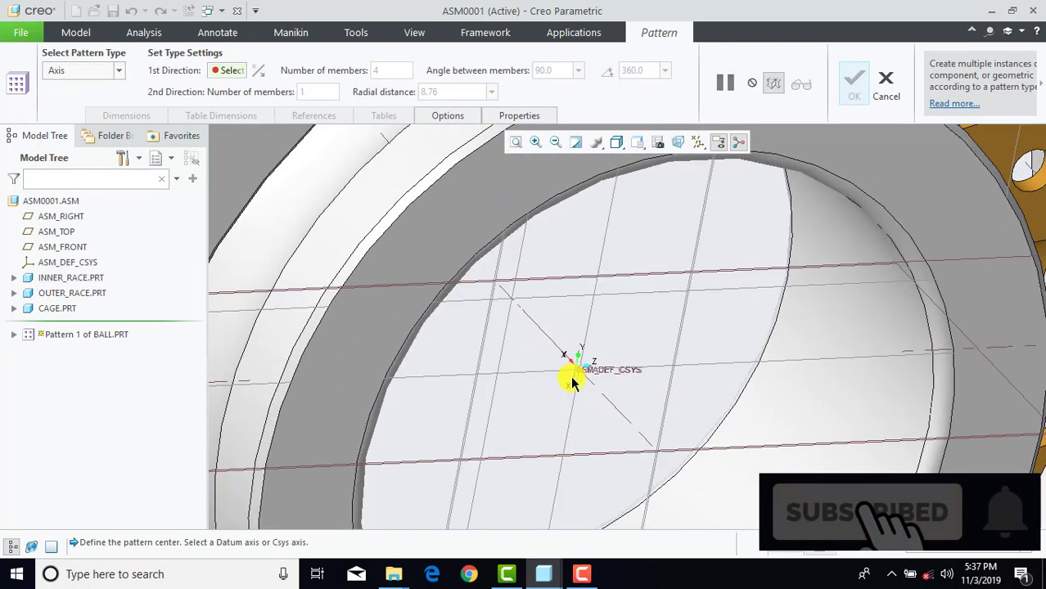
{"action": "scroll", "coordinate": [542, 352], "scroll_direction": "up", "scroll_amount": 3}
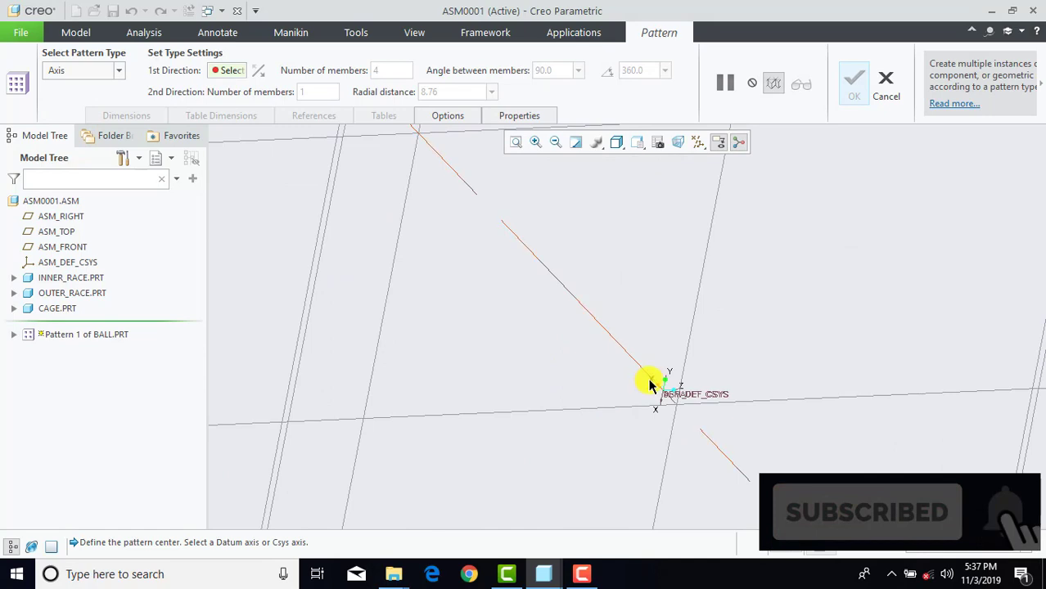
{"action": "left_click", "coordinate": [608, 337]}
Step: Set the ball pattern to 8 members and complete it
{"action": "scroll", "coordinate": [608, 337], "scroll_direction": "down", "scroll_amount": 6}
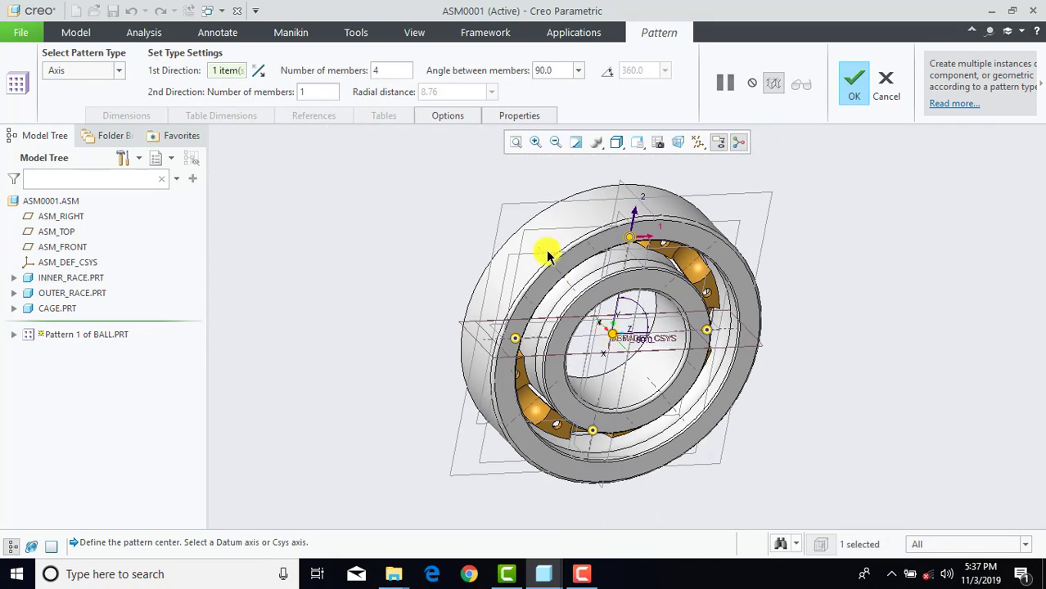
{"action": "type", "text": "8"}
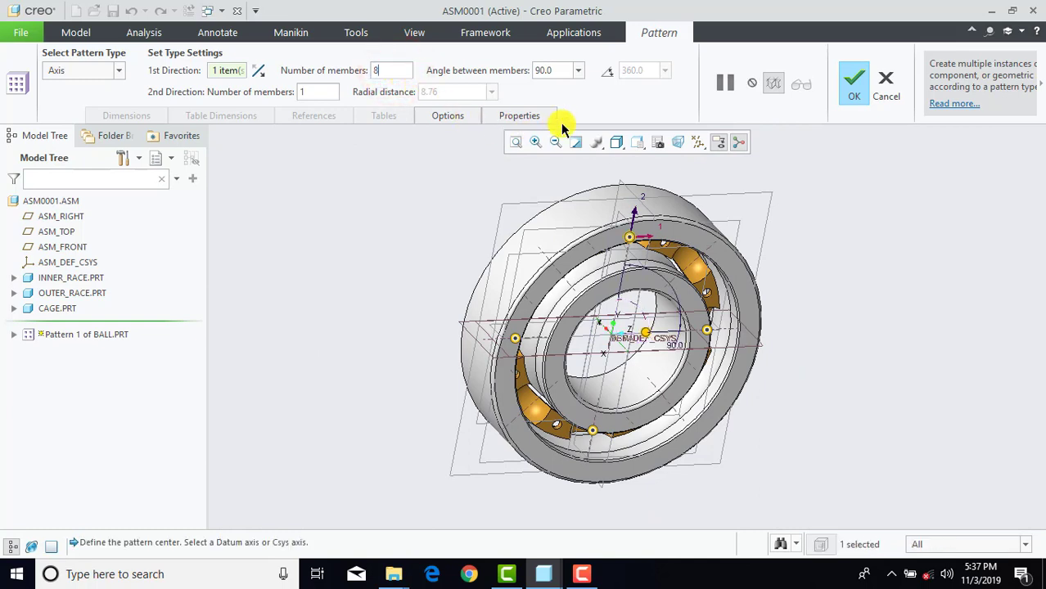
{"action": "left_click", "coordinate": [854, 86]}
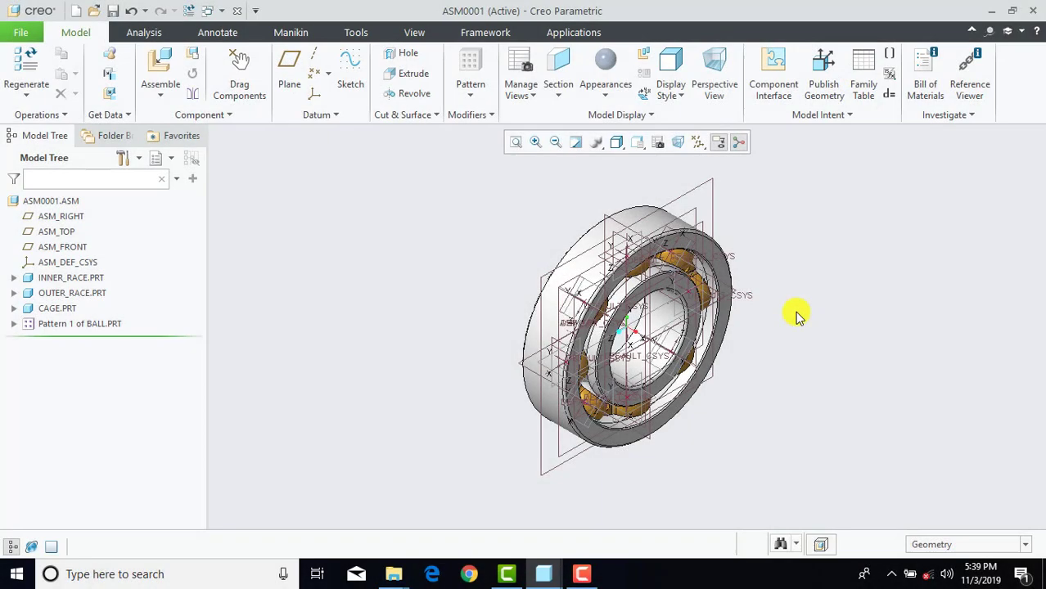
Step: Bring a second copy of cage.prt into the assembly and bring its flat rivet-hole faces into view
{"action": "left_click", "coordinate": [147, 54]}
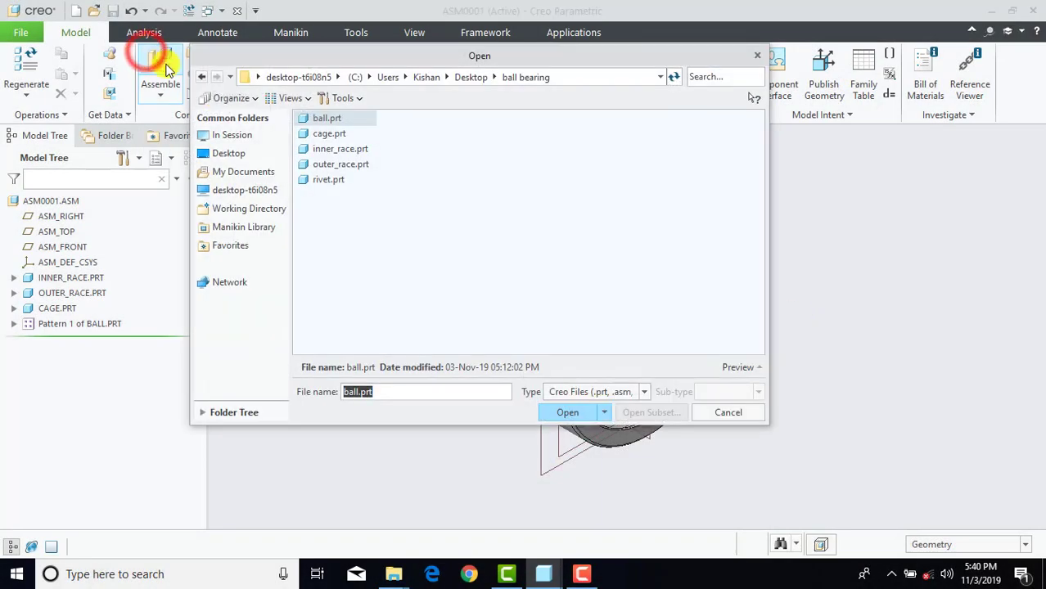
{"action": "left_click", "coordinate": [557, 412]}
{"action": "middle_click_drag", "start_coordinate": [555, 428], "coordinate": [565, 420]}
{"action": "scroll", "coordinate": [567, 411], "scroll_direction": "up", "scroll_amount": 6}
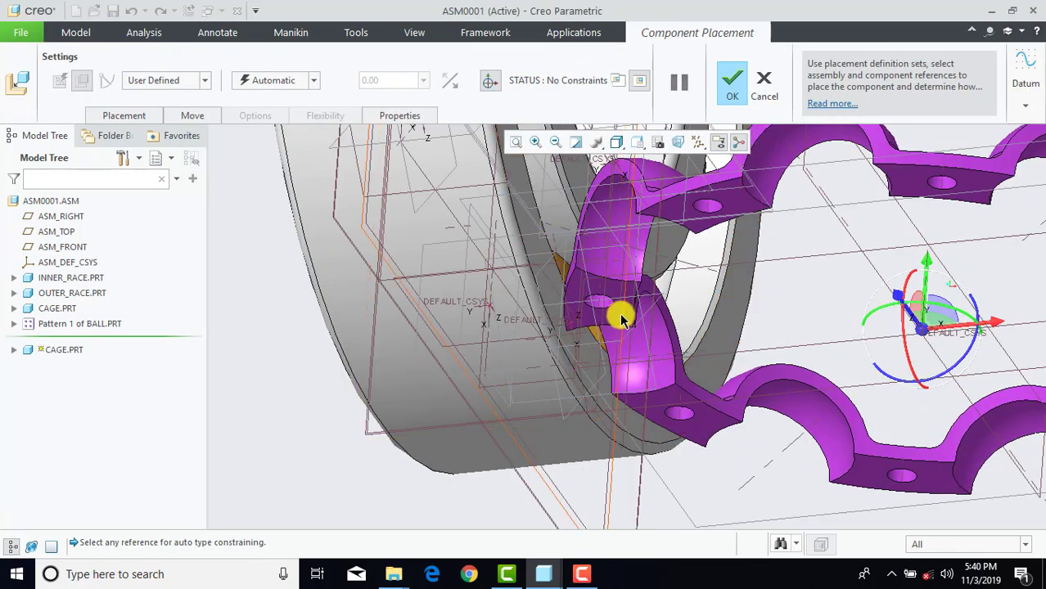
Step: Constrain the second cage's flat rivet-hole face Coincident with the matching flat face of the first cage
{"action": "scroll", "coordinate": [646, 344], "scroll_direction": "up", "scroll_amount": 2}
{"action": "scroll", "coordinate": [704, 397], "scroll_direction": "down", "scroll_amount": 5}
{"action": "scroll", "coordinate": [839, 459], "scroll_direction": "down", "scroll_amount": 2}
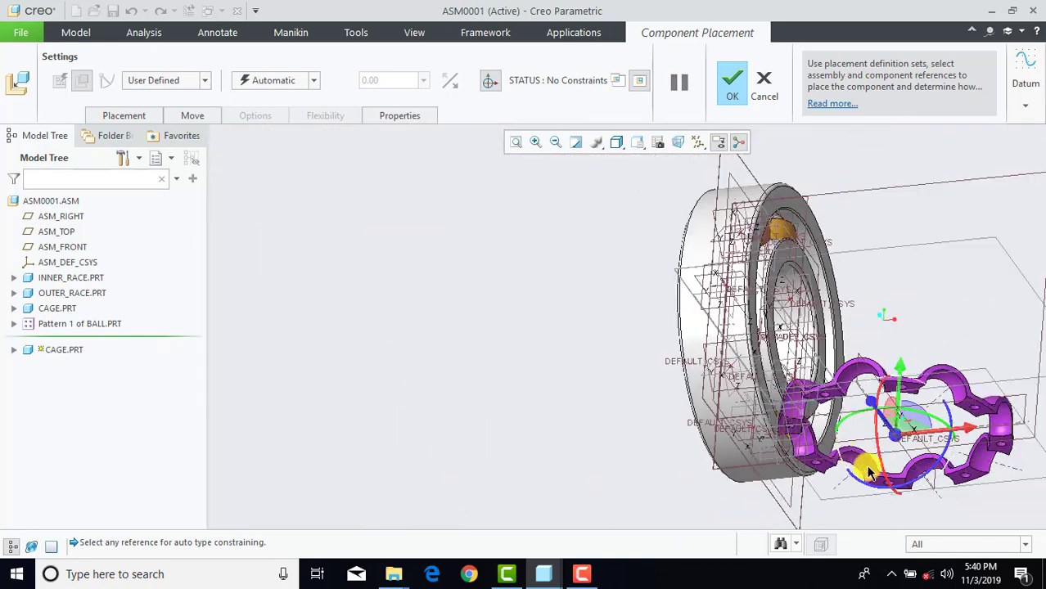
{"action": "scroll", "coordinate": [868, 479], "scroll_direction": "up", "scroll_amount": 5}
{"action": "left_click", "coordinate": [825, 470]}
{"action": "scroll", "coordinate": [825, 471], "scroll_direction": "down", "scroll_amount": 6}
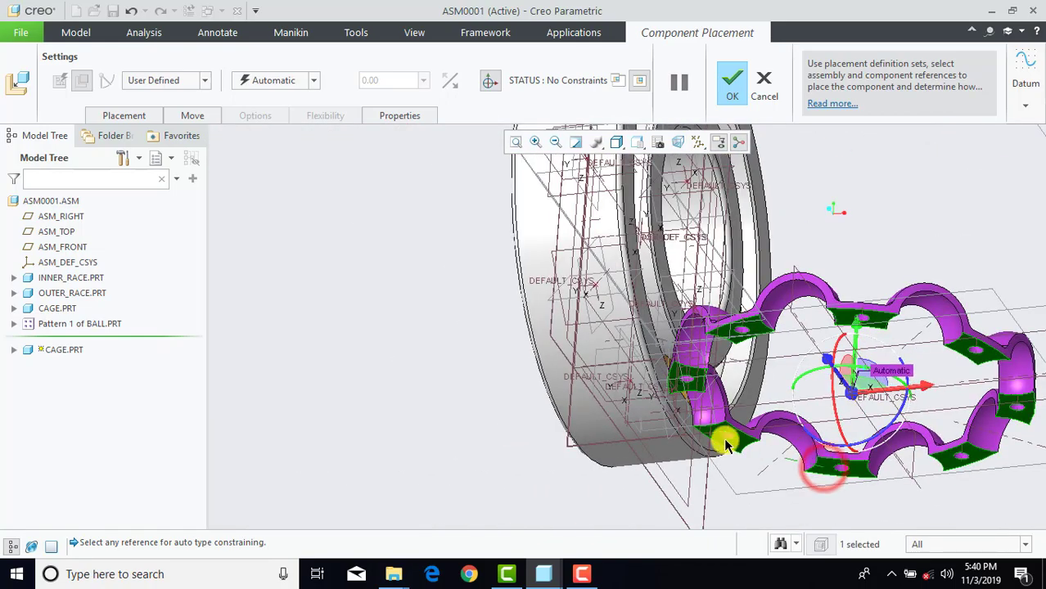
{"action": "scroll", "coordinate": [700, 259], "scroll_direction": "up", "scroll_amount": 5}
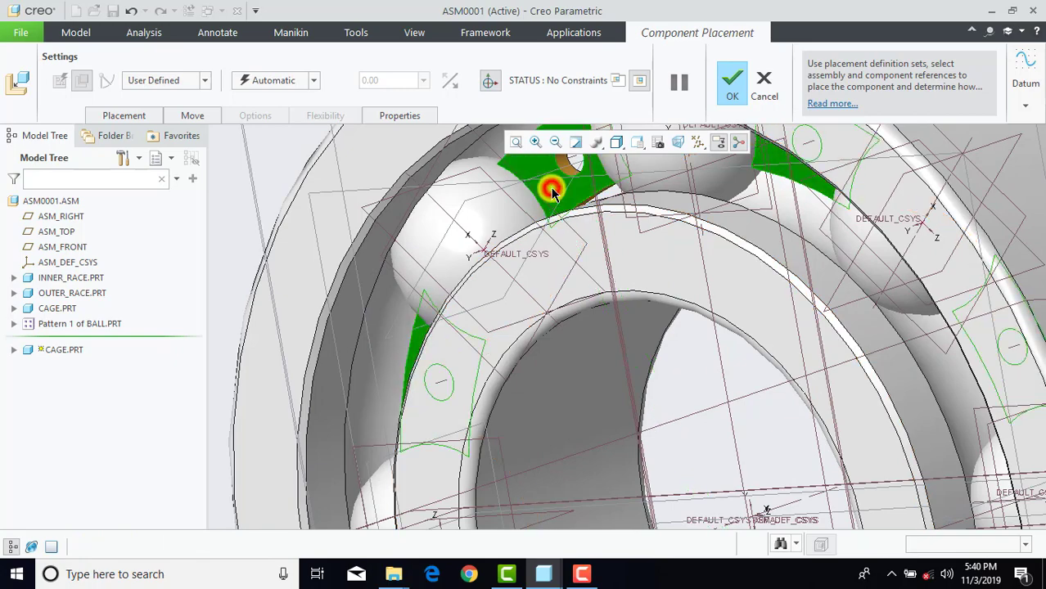
{"action": "left_click", "coordinate": [553, 192]}
{"action": "scroll", "coordinate": [553, 193], "scroll_direction": "down", "scroll_amount": 6}
{"action": "left_click", "coordinate": [295, 81]}
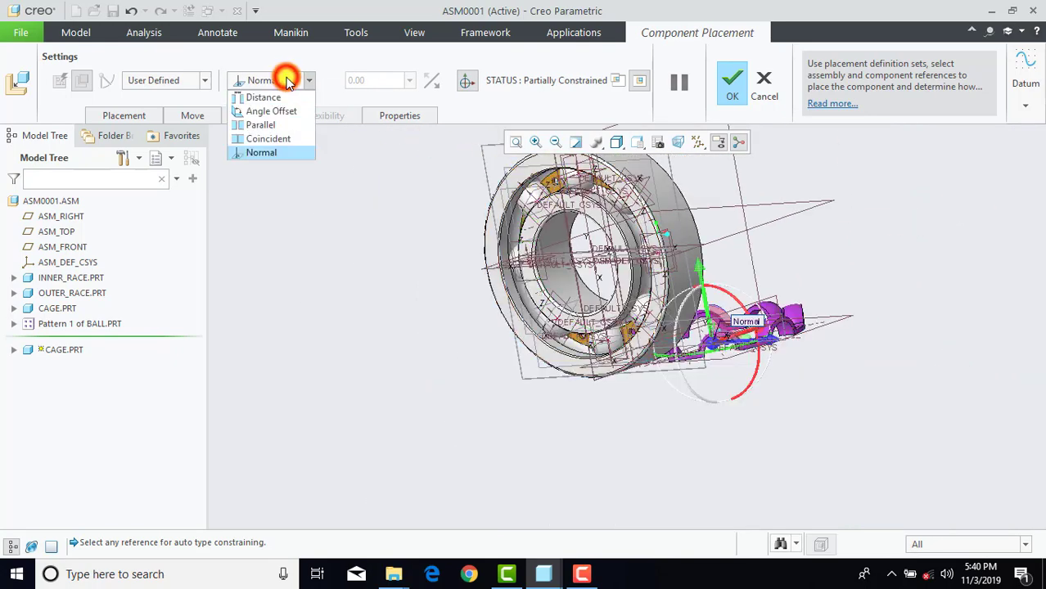
{"action": "left_click", "coordinate": [266, 135]}
Step: Align a rivet hole of the second cage with the corresponding hole of the first cage using a Coincident constraint
{"action": "middle_click_drag", "start_coordinate": [540, 280], "coordinate": [570, 304]}
{"action": "scroll", "coordinate": [577, 320], "scroll_direction": "up", "scroll_amount": 3}
{"action": "scroll", "coordinate": [600, 384], "scroll_direction": "up", "scroll_amount": 6}
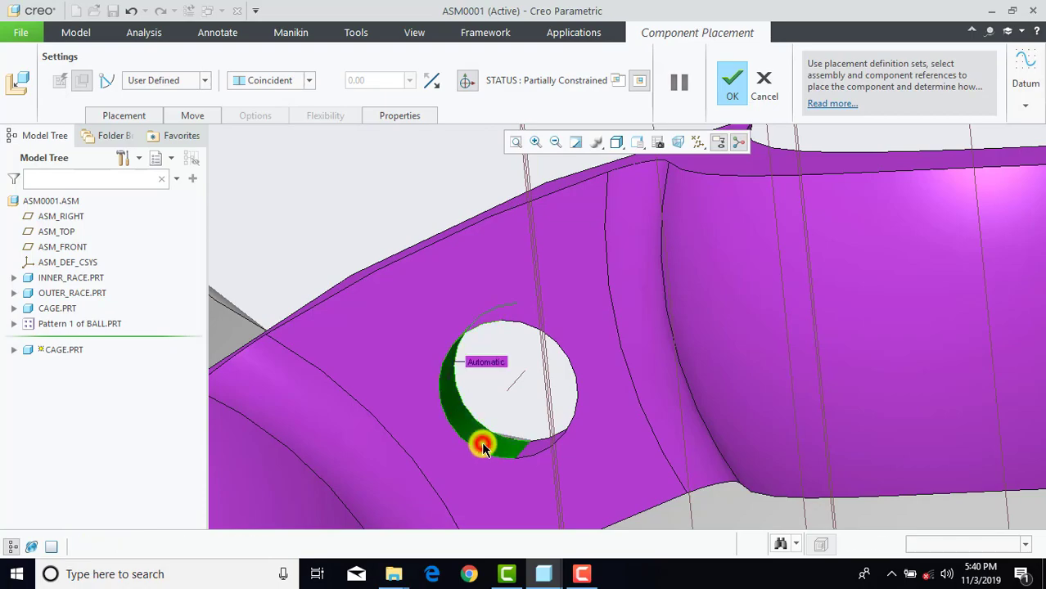
{"action": "left_click", "coordinate": [483, 446]}
{"action": "scroll", "coordinate": [491, 434], "scroll_direction": "down", "scroll_amount": 8}
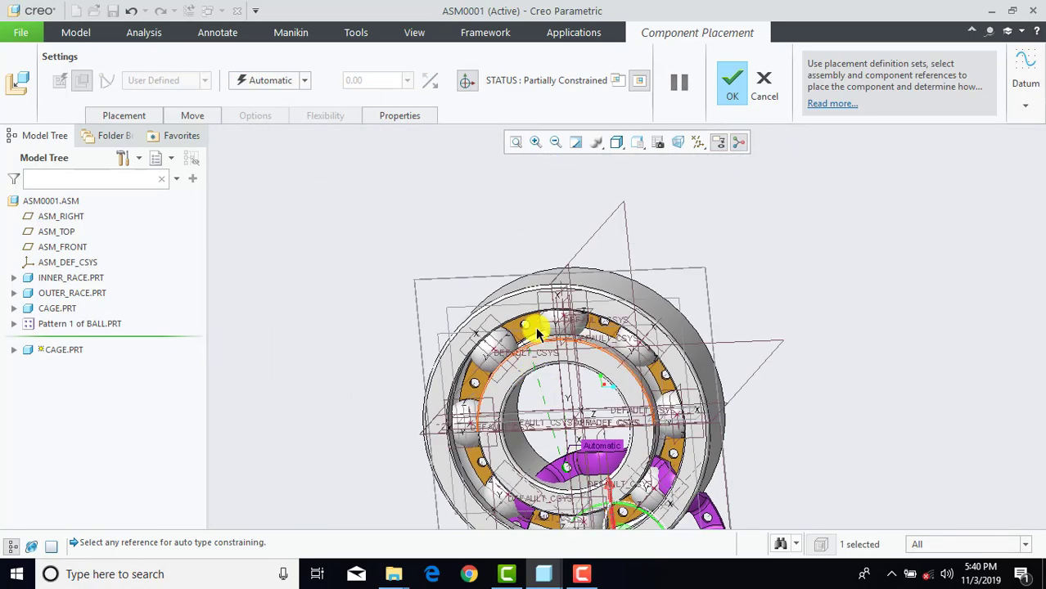
{"action": "scroll", "coordinate": [534, 339], "scroll_direction": "up", "scroll_amount": 10}
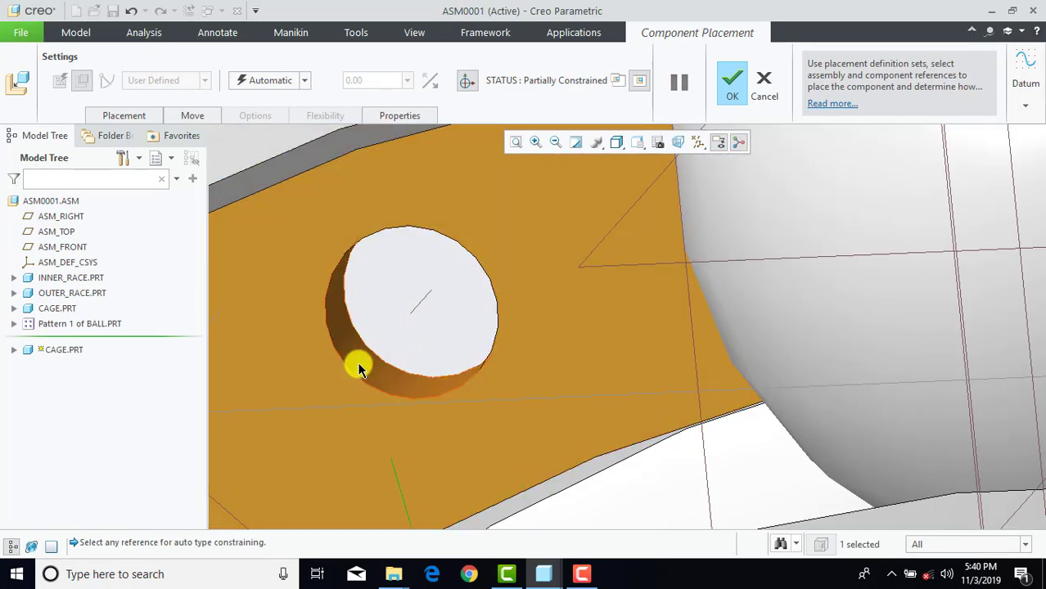
{"action": "left_click", "coordinate": [358, 364]}
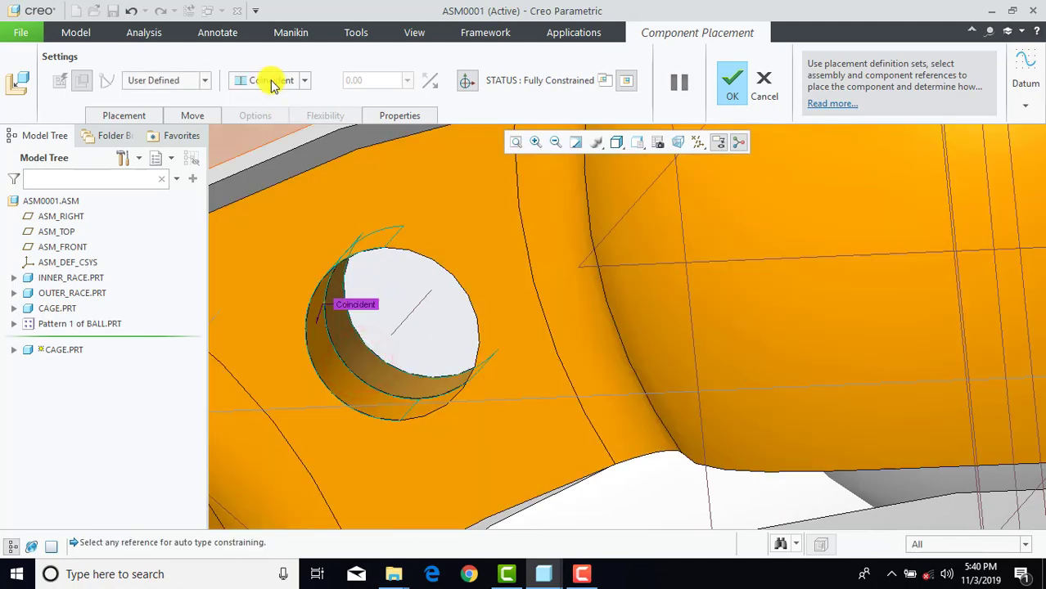
Step: Check the rivet-hole alignment between the two cages and complete the second cage's placement
{"action": "scroll", "coordinate": [531, 247], "scroll_direction": "down", "scroll_amount": 8}
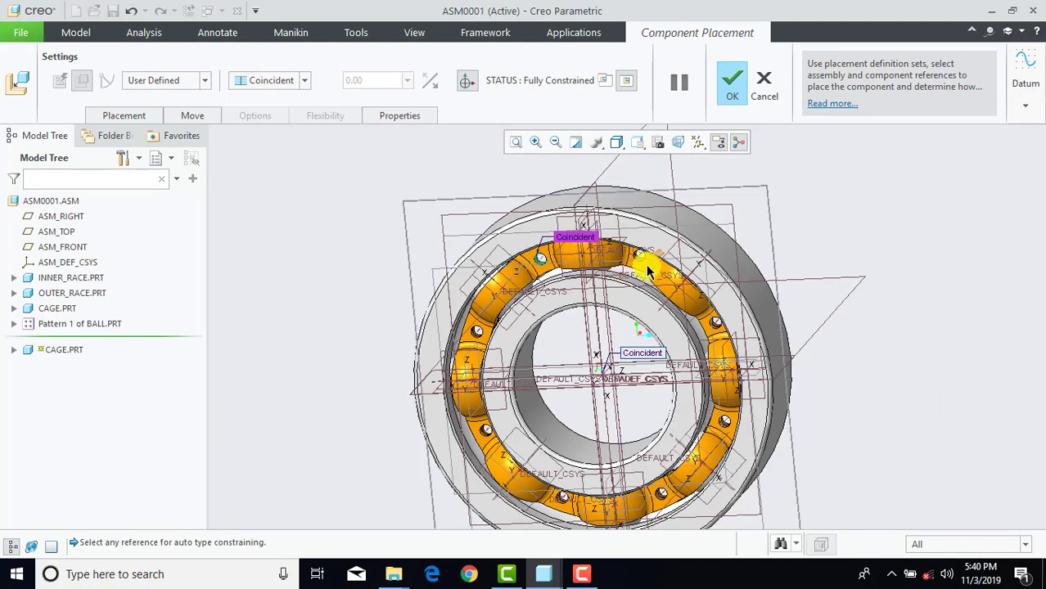
{"action": "scroll", "coordinate": [637, 254], "scroll_direction": "up", "scroll_amount": 10}
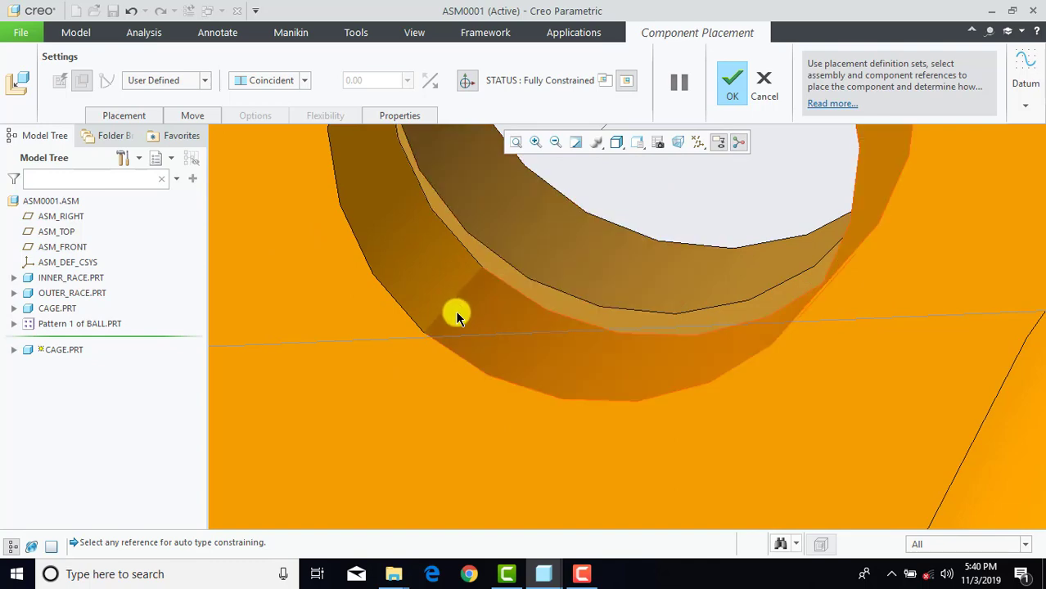
{"action": "scroll", "coordinate": [456, 313], "scroll_direction": "down", "scroll_amount": 6}
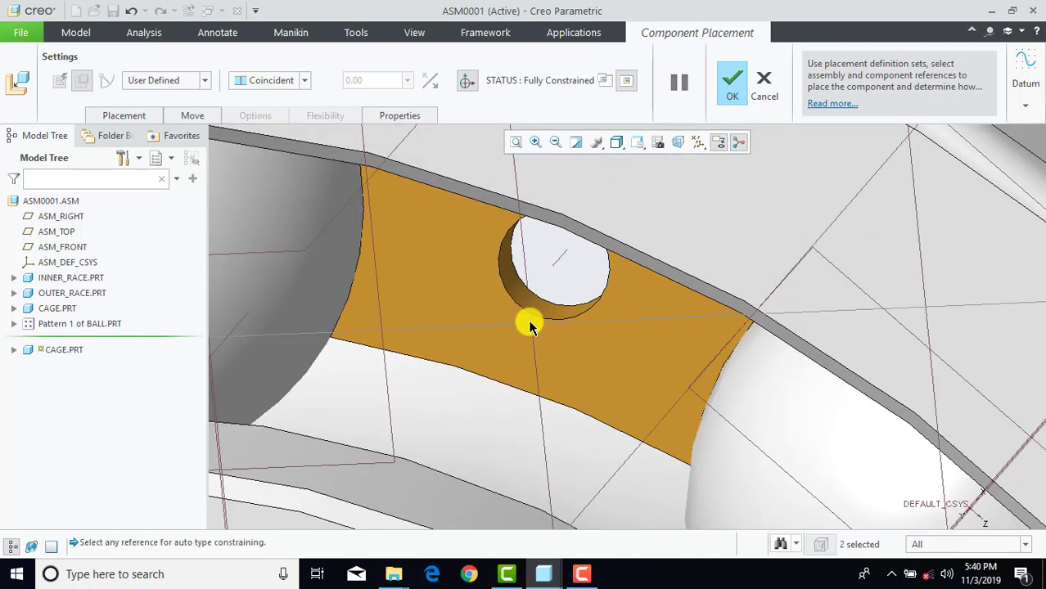
{"action": "scroll", "coordinate": [526, 312], "scroll_direction": "down", "scroll_amount": 4}
{"action": "scroll", "coordinate": [529, 315], "scroll_direction": "up", "scroll_amount": 6}
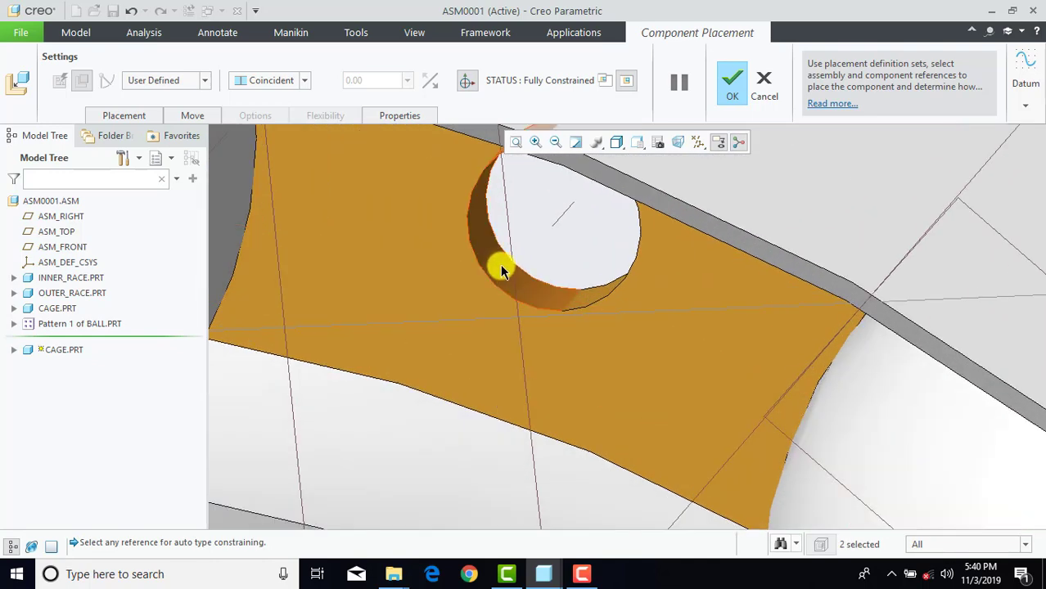
{"action": "scroll", "coordinate": [502, 272], "scroll_direction": "down", "scroll_amount": 2}
{"action": "scroll", "coordinate": [502, 270], "scroll_direction": "down", "scroll_amount": 5}
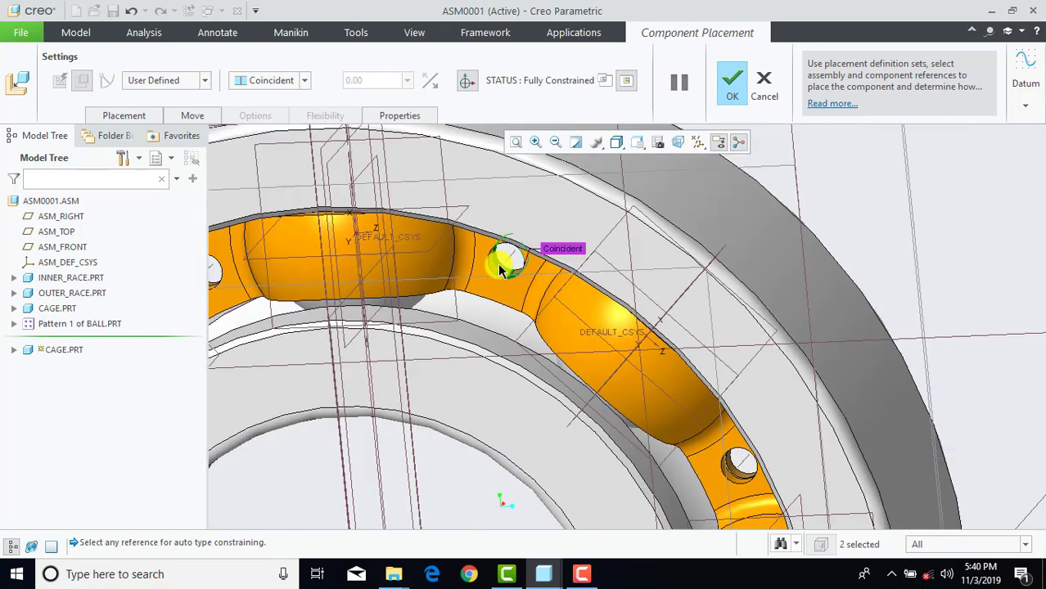
{"action": "scroll", "coordinate": [498, 263], "scroll_direction": "down", "scroll_amount": 8}
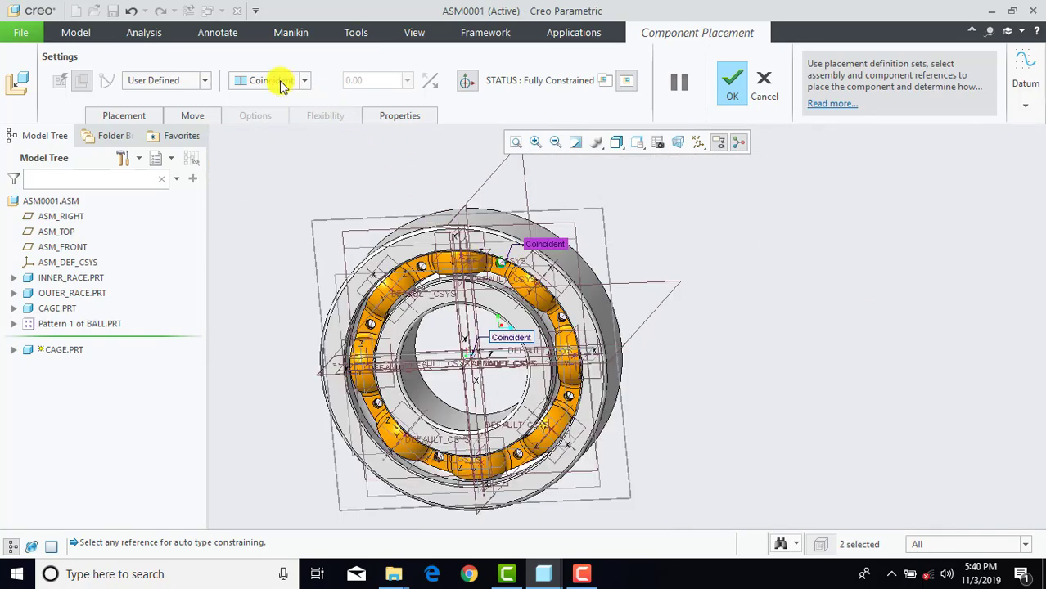
{"action": "left_click", "coordinate": [733, 80]}
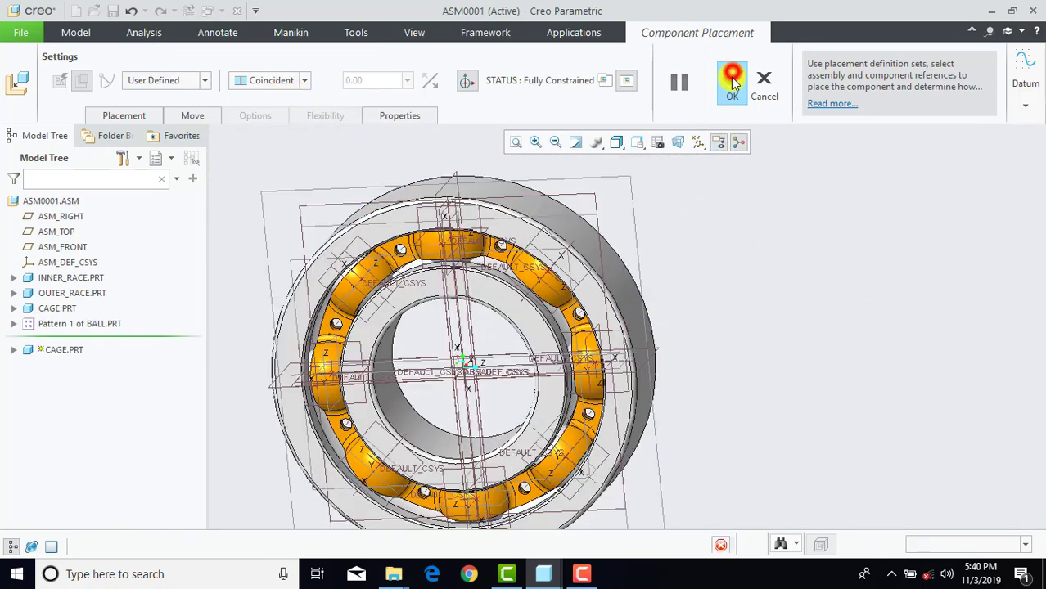
Step: Bring rivet.prt into the assembly and hide all datum axes, points, coordinate systems and planes
{"action": "mouse_move", "coordinate": [742, 252]}
{"action": "middle_mouse_down"}
{"action": "mouse_move", "coordinate": [755, 310]}
{"action": "mouse_move", "coordinate": [799, 400]}
{"action": "mouse_move", "coordinate": [799, 355]}
{"action": "mouse_move", "coordinate": [771, 373]}
{"action": "mouse_move", "coordinate": [737, 246]}
{"action": "middle_mouse_up"}
{"action": "scroll", "coordinate": [738, 245], "scroll_direction": "up", "scroll_amount": 5}
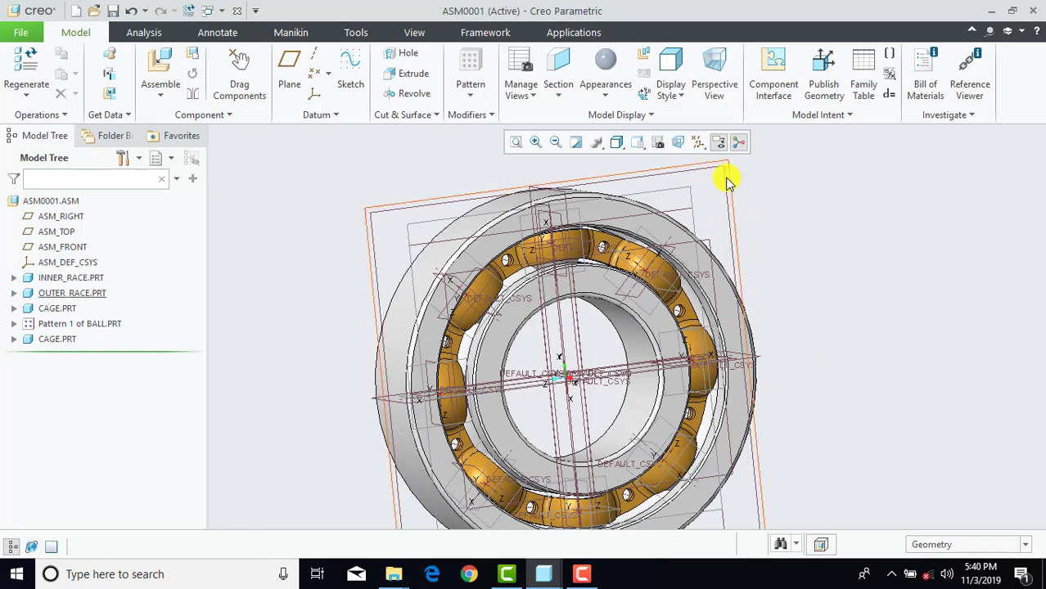
{"action": "left_click", "coordinate": [169, 64]}
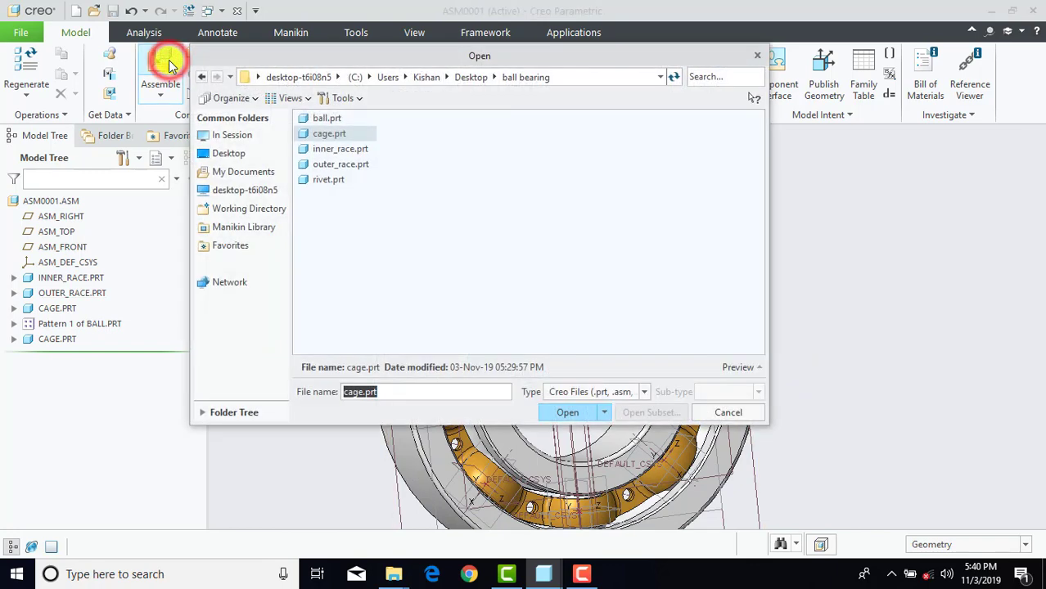
{"action": "left_click", "coordinate": [329, 181]}
{"action": "left_click", "coordinate": [569, 412]}
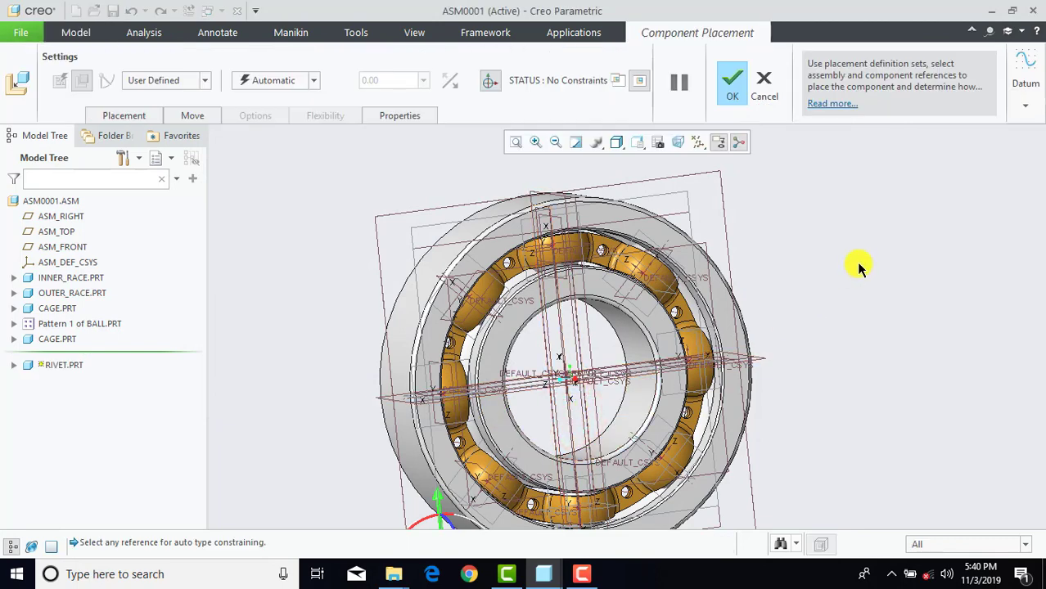
{"action": "middle_click_drag", "start_coordinate": [859, 268], "coordinate": [794, 264]}
{"action": "left_click", "coordinate": [698, 144]}
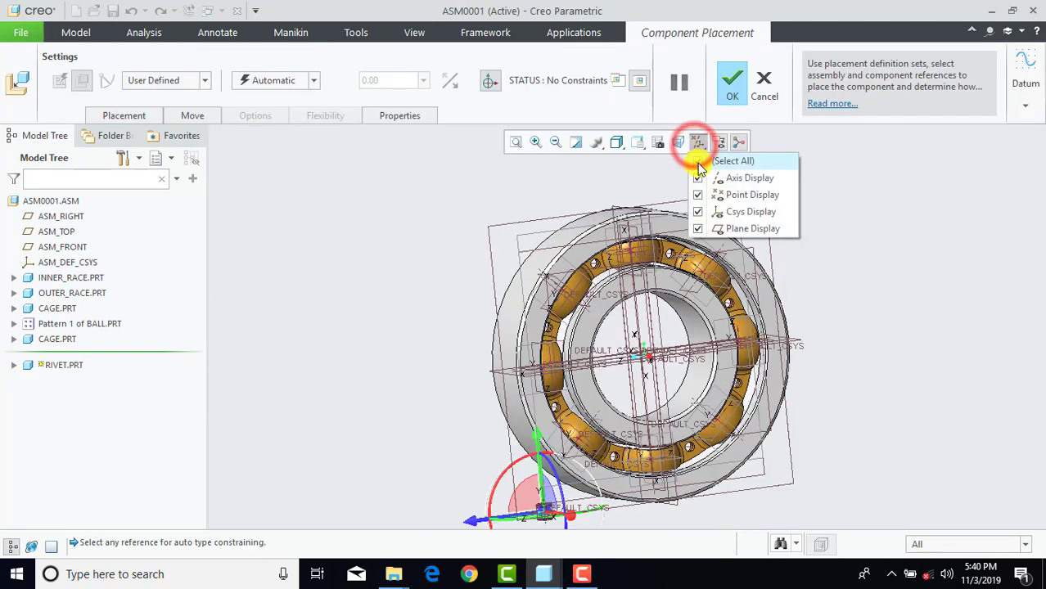
{"action": "left_click", "coordinate": [697, 161]}
Step: Constrain the rivet's cylindrical shank Coincident with the inner surface of one of the cage's rivet holes
{"action": "middle_click_drag", "start_coordinate": [890, 243], "coordinate": [610, 438]}
{"action": "scroll", "coordinate": [610, 438], "scroll_direction": "up", "scroll_amount": 8}
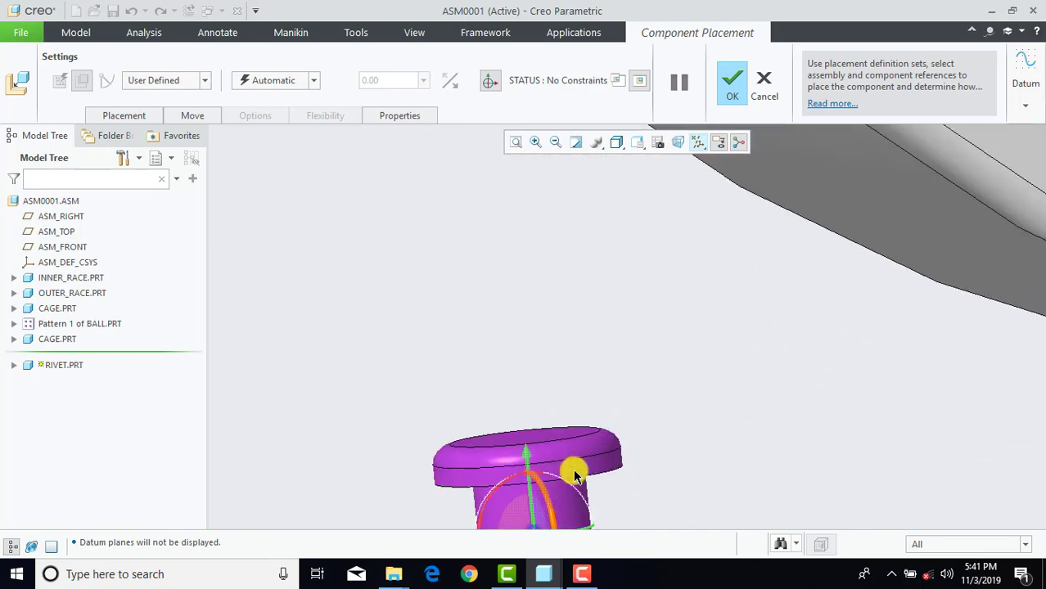
{"action": "middle_click_drag", "start_coordinate": [646, 470], "coordinate": [645, 395], "text": "ctrl"}
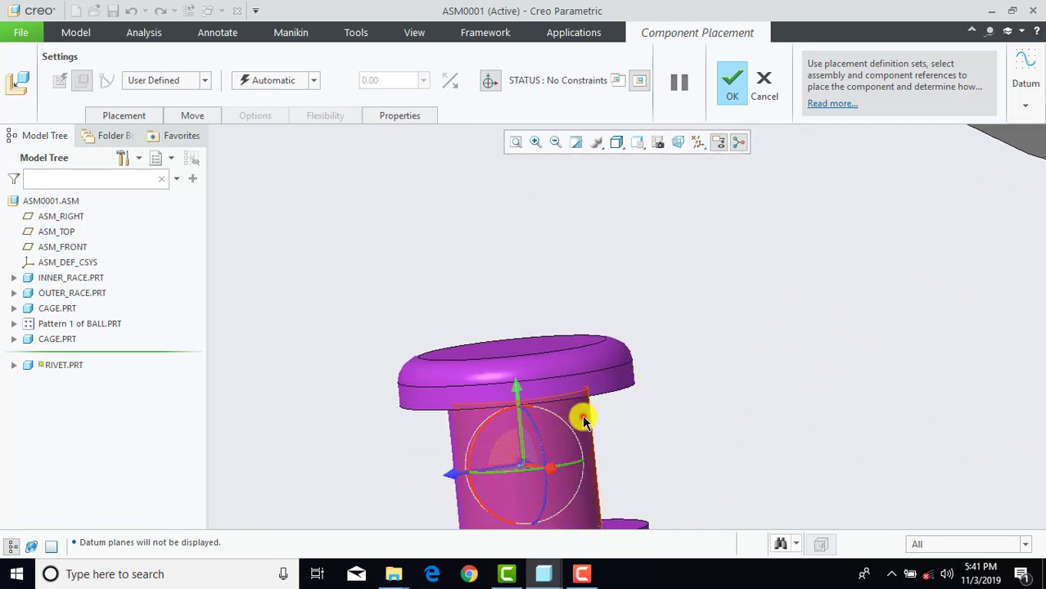
{"action": "left_click", "coordinate": [584, 422]}
{"action": "scroll", "coordinate": [586, 425], "scroll_direction": "down", "scroll_amount": 8}
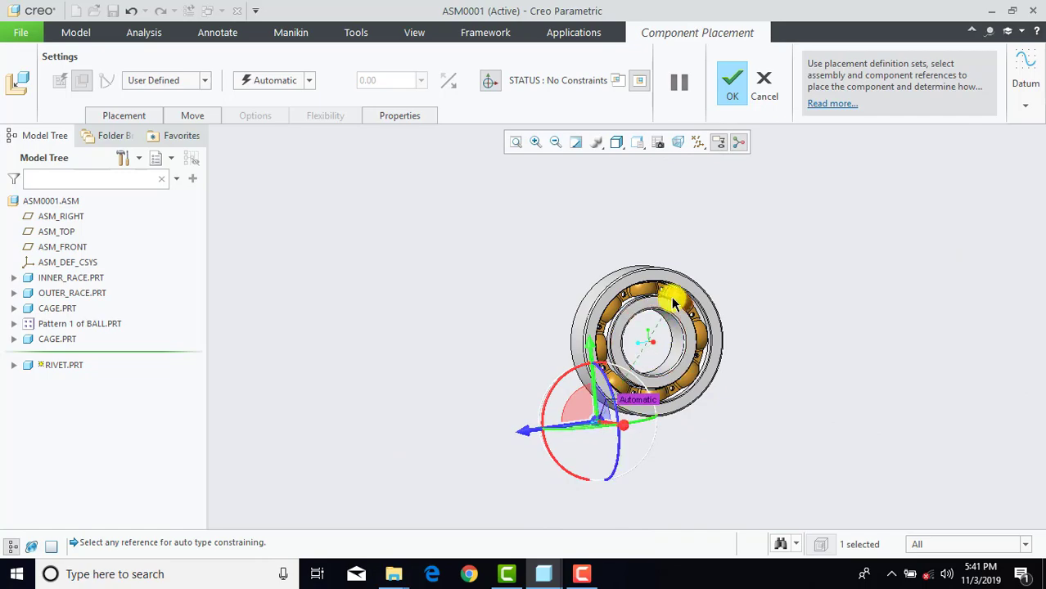
{"action": "scroll", "coordinate": [643, 272], "scroll_direction": "up", "scroll_amount": 10}
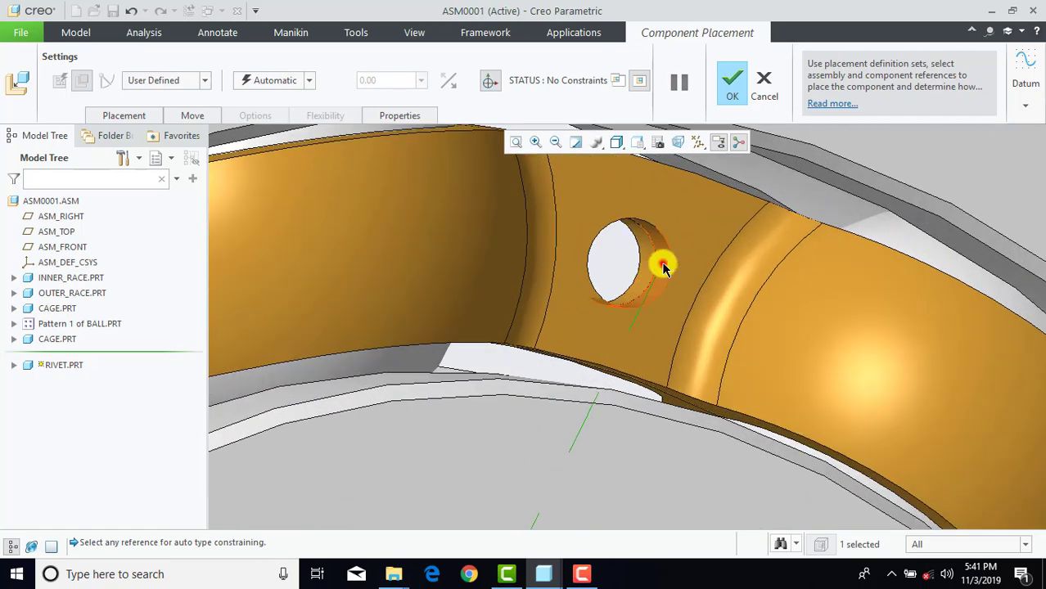
{"action": "left_click", "coordinate": [663, 269]}
Step: Make the underside of the rivet head Coincident with the cage's flat rivet-hole face and complete the rivet's placement
{"action": "scroll", "coordinate": [661, 262], "scroll_direction": "down", "scroll_amount": 8}
{"action": "middle_click_drag", "start_coordinate": [668, 340], "coordinate": [722, 381]}
{"action": "scroll", "coordinate": [813, 370], "scroll_direction": "up", "scroll_amount": 6}
{"action": "scroll", "coordinate": [815, 370], "scroll_direction": "up", "scroll_amount": 2}
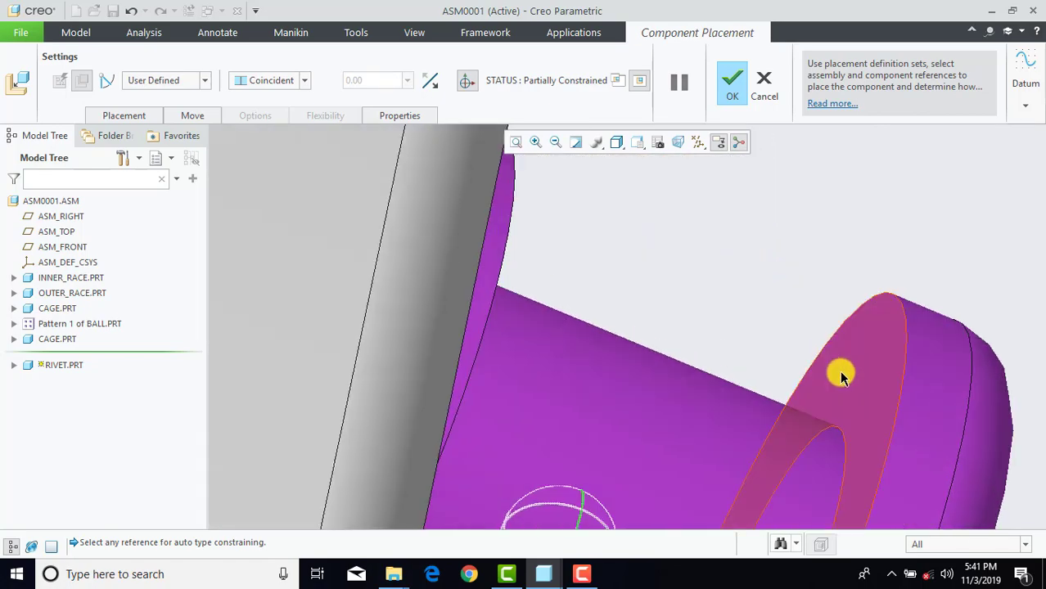
{"action": "left_click", "coordinate": [842, 374]}
{"action": "scroll", "coordinate": [823, 367], "scroll_direction": "down", "scroll_amount": 8}
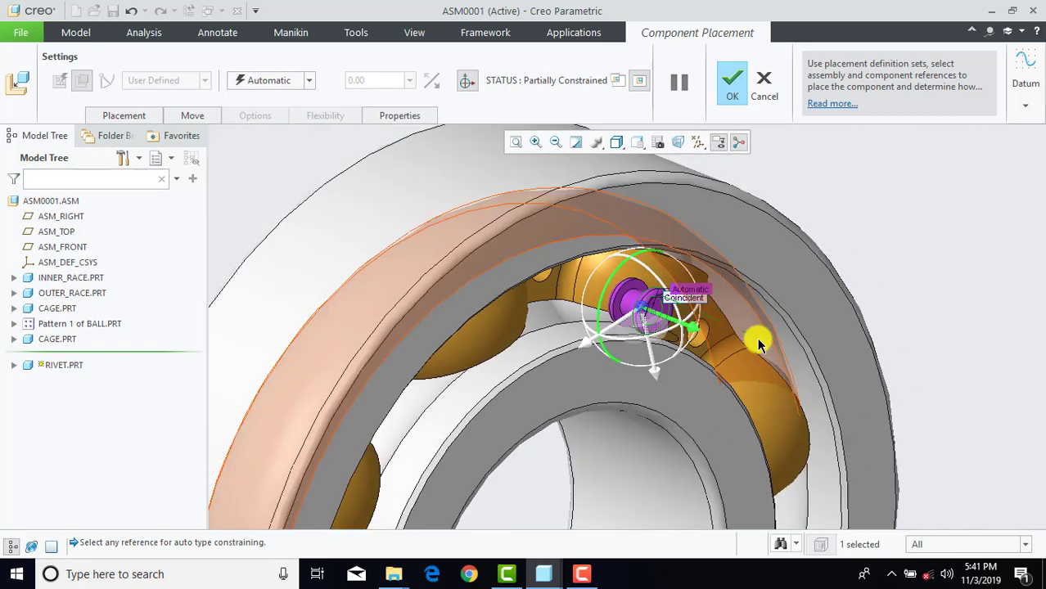
{"action": "middle_click_drag", "start_coordinate": [759, 343], "coordinate": [740, 334]}
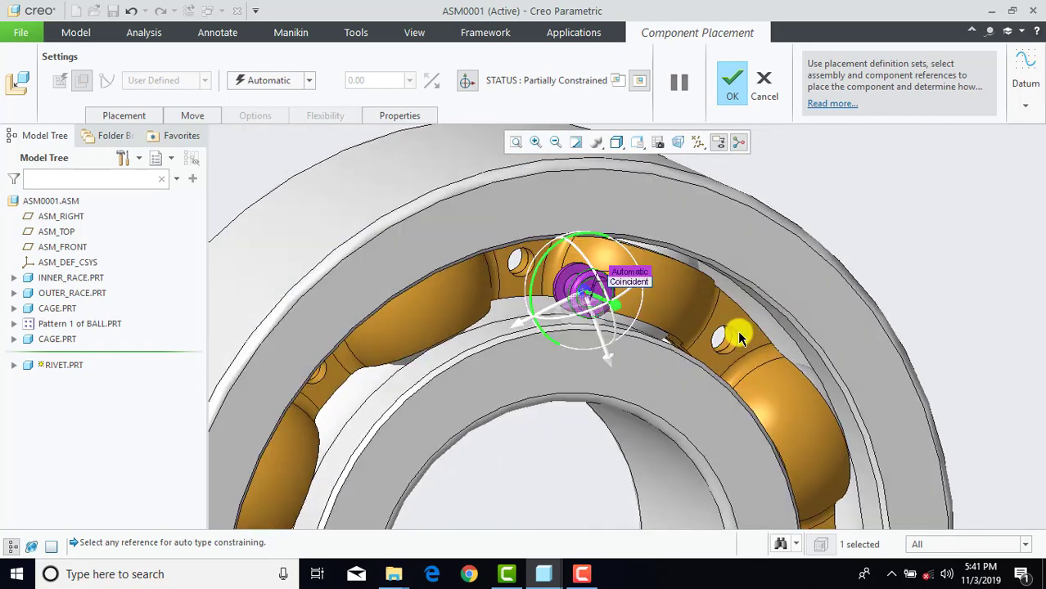
{"action": "left_click", "coordinate": [509, 288]}
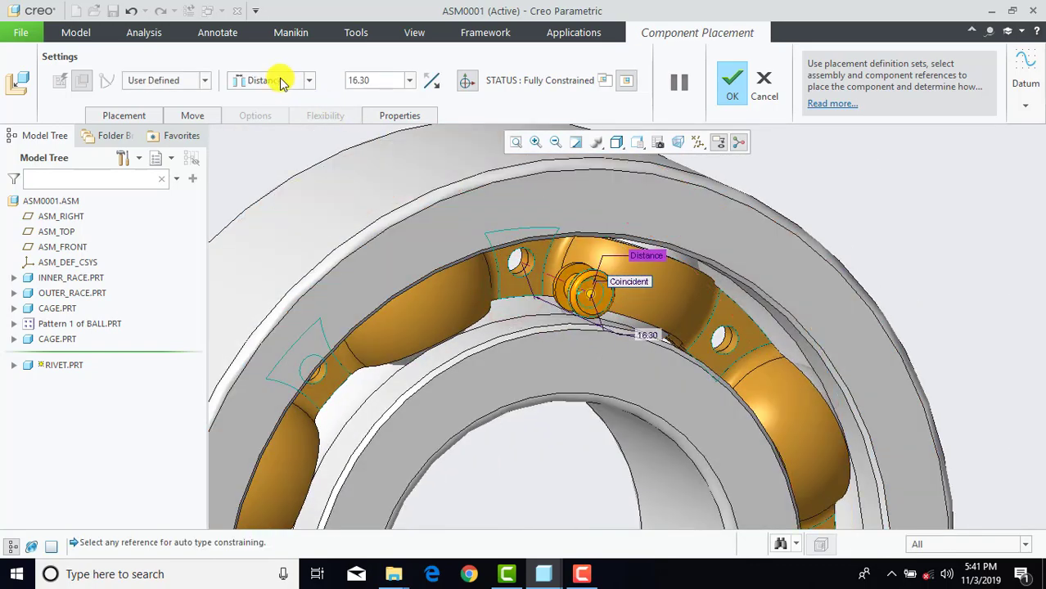
{"action": "left_click", "coordinate": [279, 79]}
{"action": "left_click", "coordinate": [269, 138]}
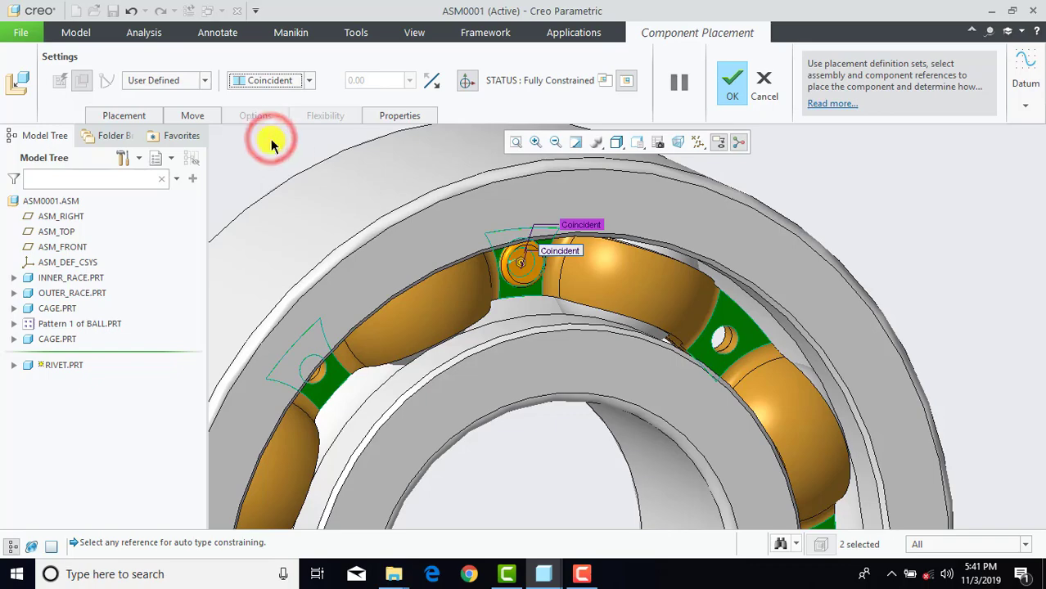
{"action": "left_click", "coordinate": [729, 84]}
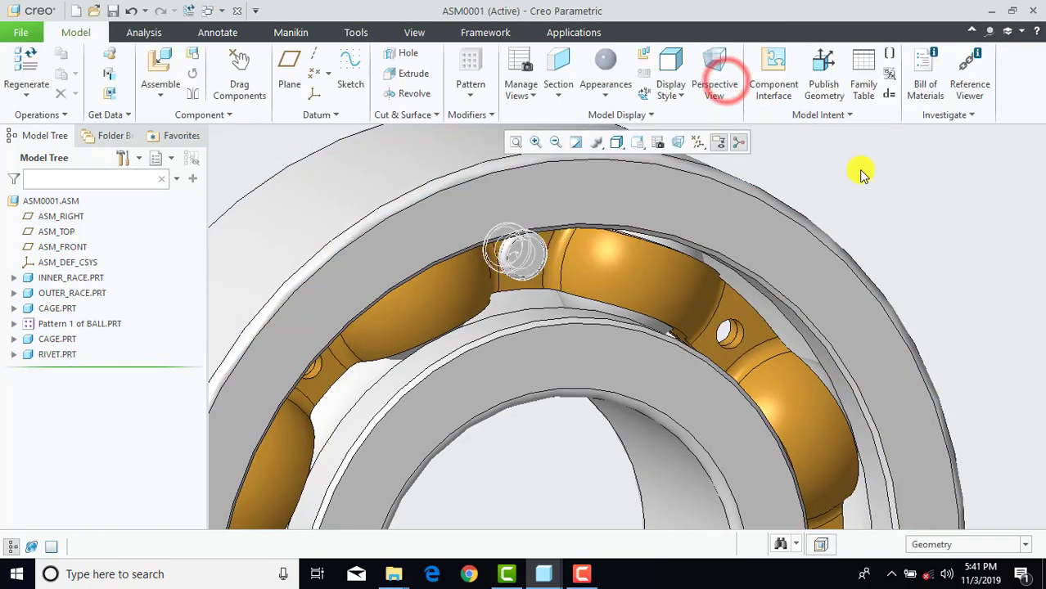
Step: Start a pattern of the placed rivet and set the pattern type to Axis
{"action": "key", "text": "ctrl+d"}
{"action": "middle_click_drag", "start_coordinate": [818, 214], "coordinate": [761, 285]}
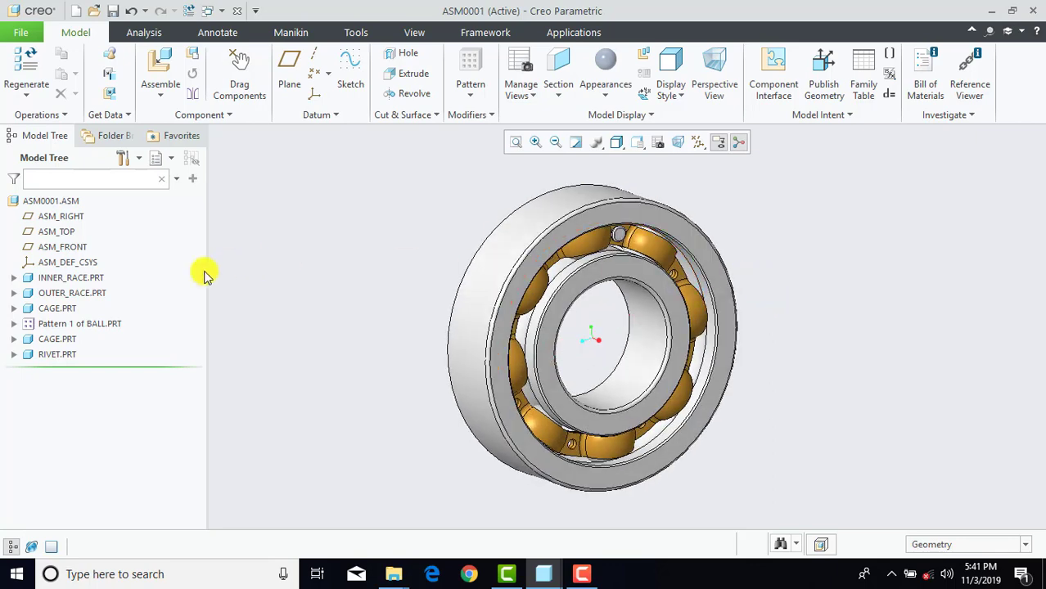
{"action": "left_click", "coordinate": [58, 355]}
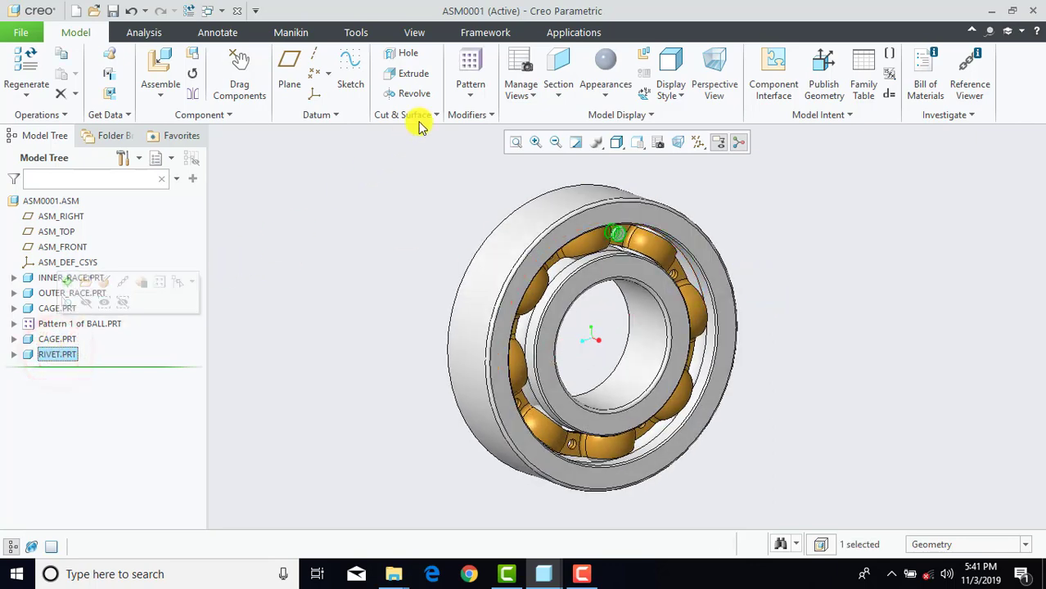
{"action": "left_click", "coordinate": [464, 66]}
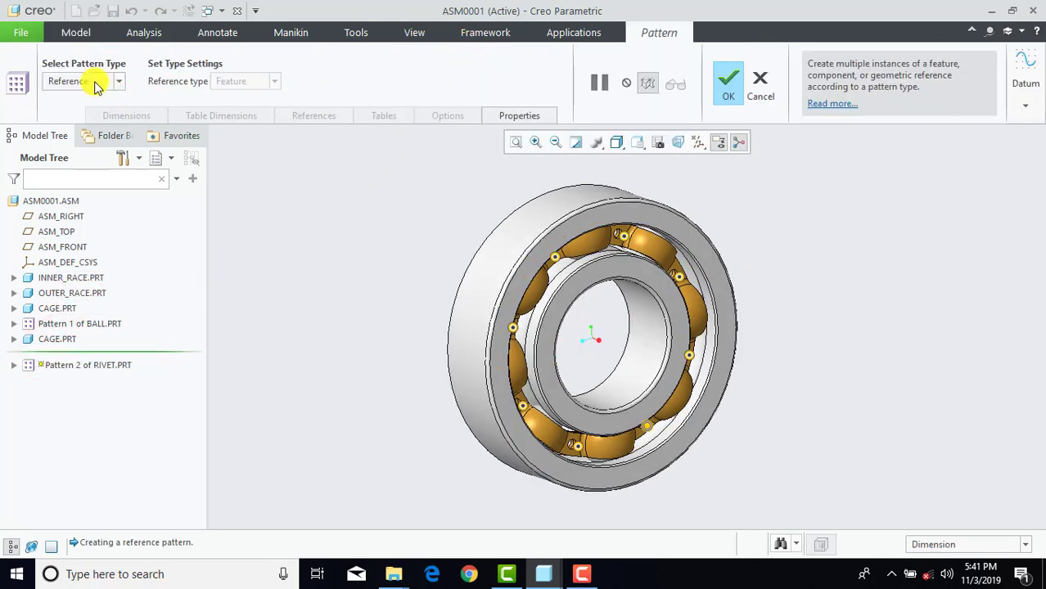
{"action": "left_click", "coordinate": [92, 81]}
{"action": "left_click", "coordinate": [72, 124]}
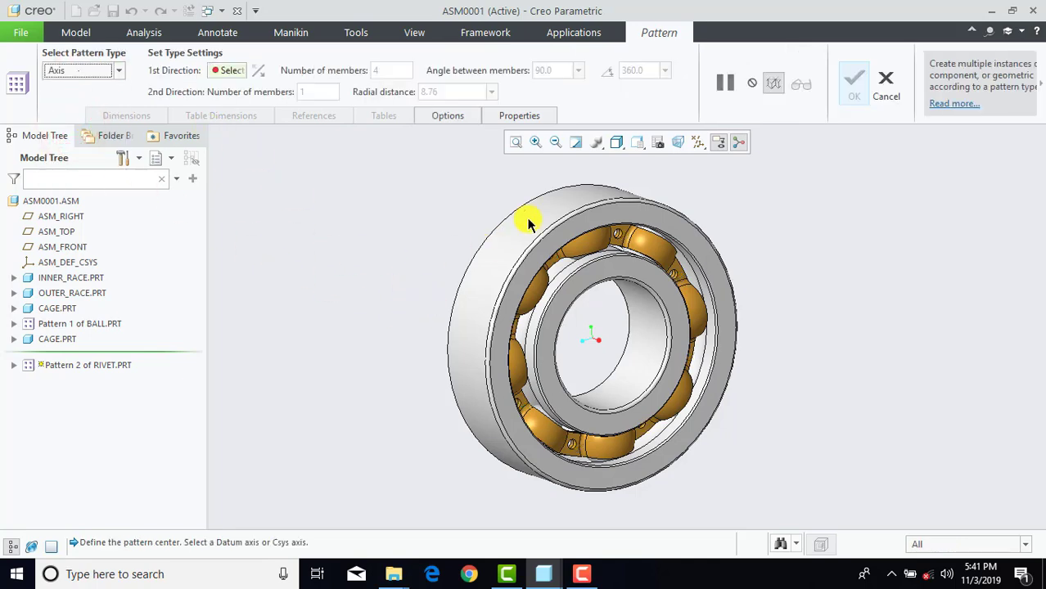
Step: Show all datum features and pick the bearing's central axis as the center of the rivet pattern
{"action": "scroll", "coordinate": [583, 323], "scroll_direction": "up", "scroll_amount": 3}
{"action": "scroll", "coordinate": [584, 338], "scroll_direction": "down", "scroll_amount": 2}
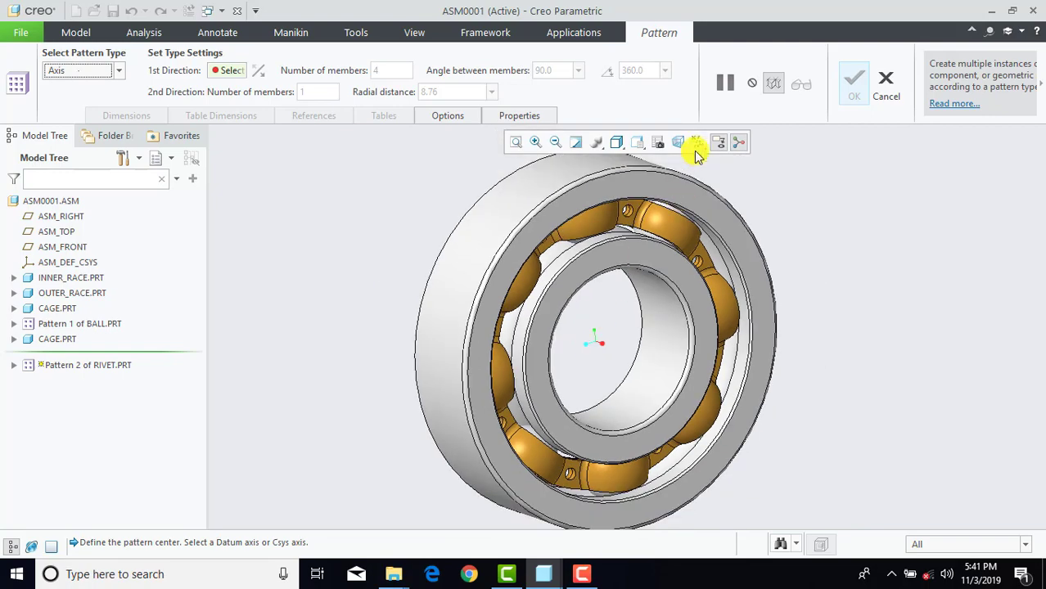
{"action": "left_click", "coordinate": [698, 143]}
{"action": "left_click", "coordinate": [702, 160]}
{"action": "left_click", "coordinate": [895, 235]}
{"action": "scroll", "coordinate": [610, 377], "scroll_direction": "up", "scroll_amount": 5}
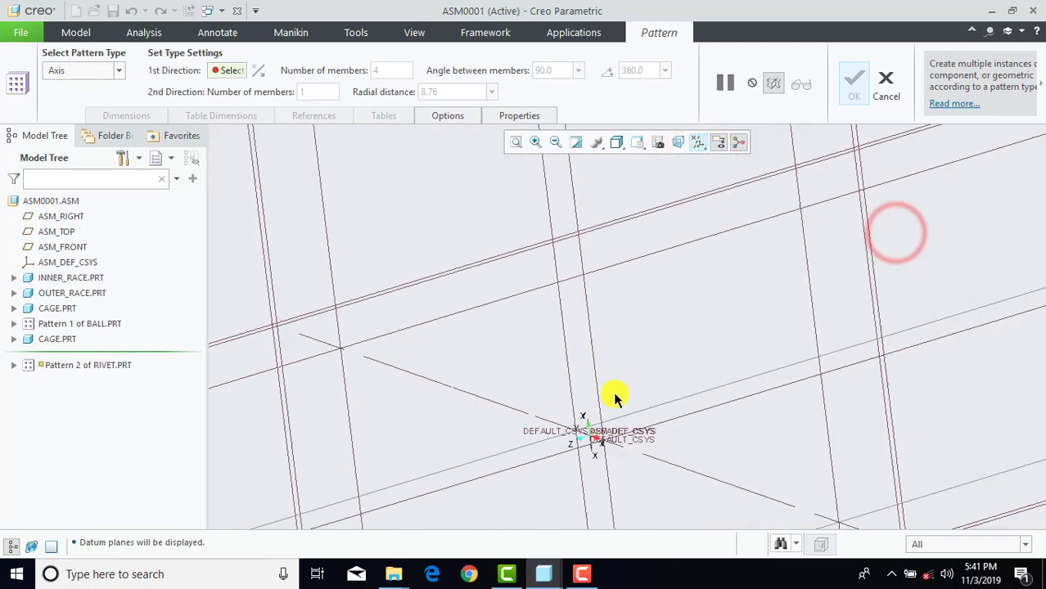
{"action": "left_click", "coordinate": [484, 400]}
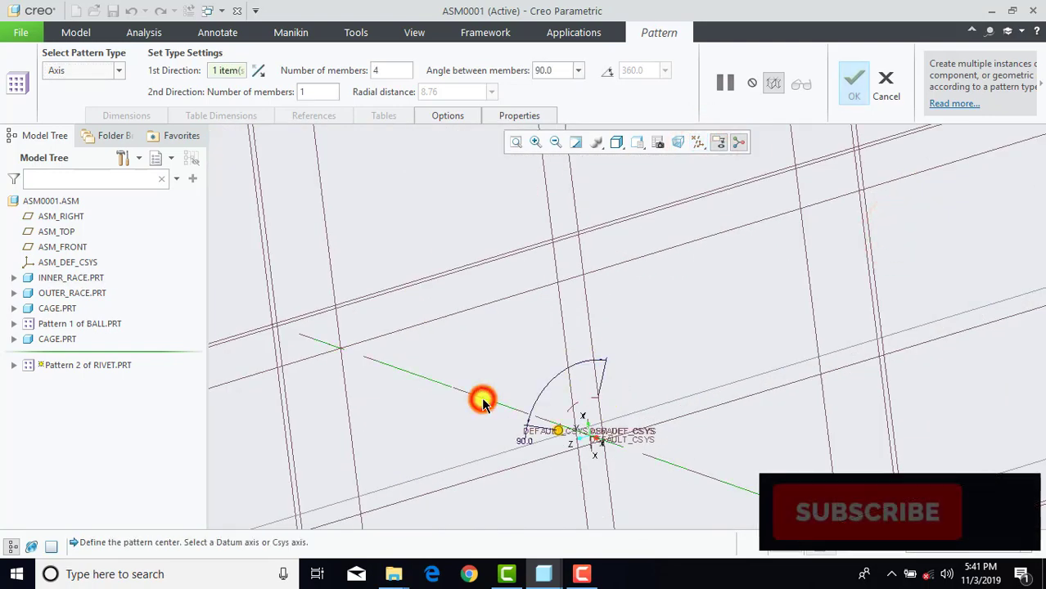
Step: Set the rivet pattern to 8 members equally spaced over 360° and complete it
{"action": "double_click", "coordinate": [401, 74]}
{"action": "type", "text": "8"}
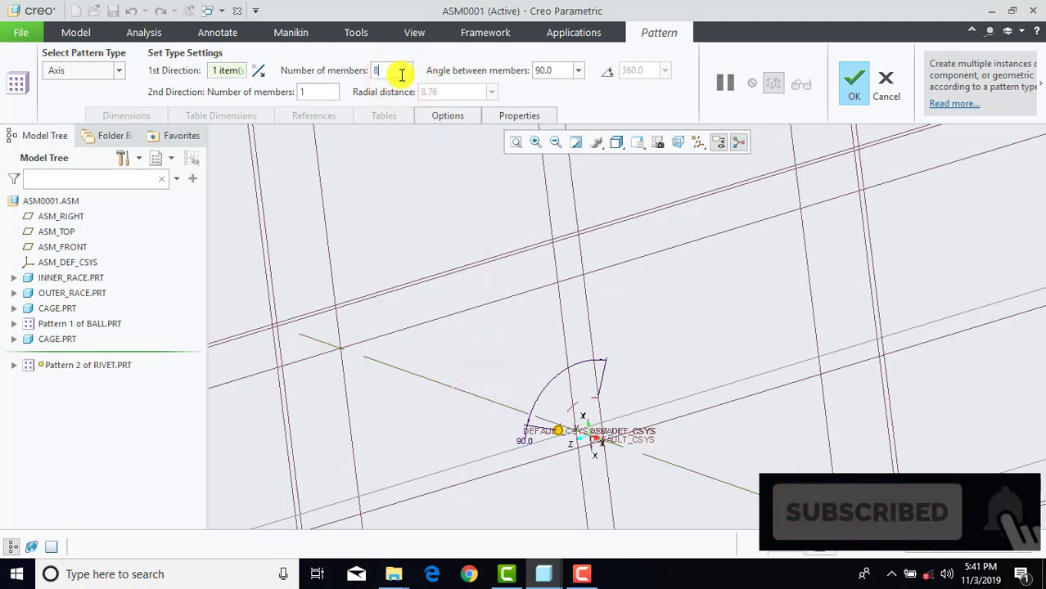
{"action": "left_click", "coordinate": [607, 72]}
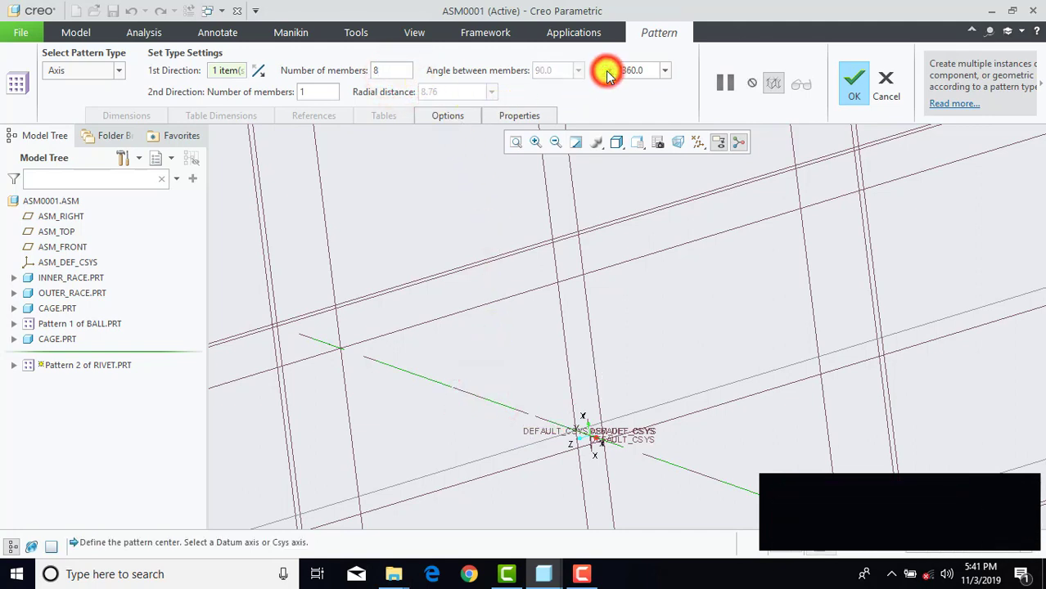
{"action": "left_click", "coordinate": [856, 82]}
{"action": "scroll", "coordinate": [747, 240], "scroll_direction": "down", "scroll_amount": 5}
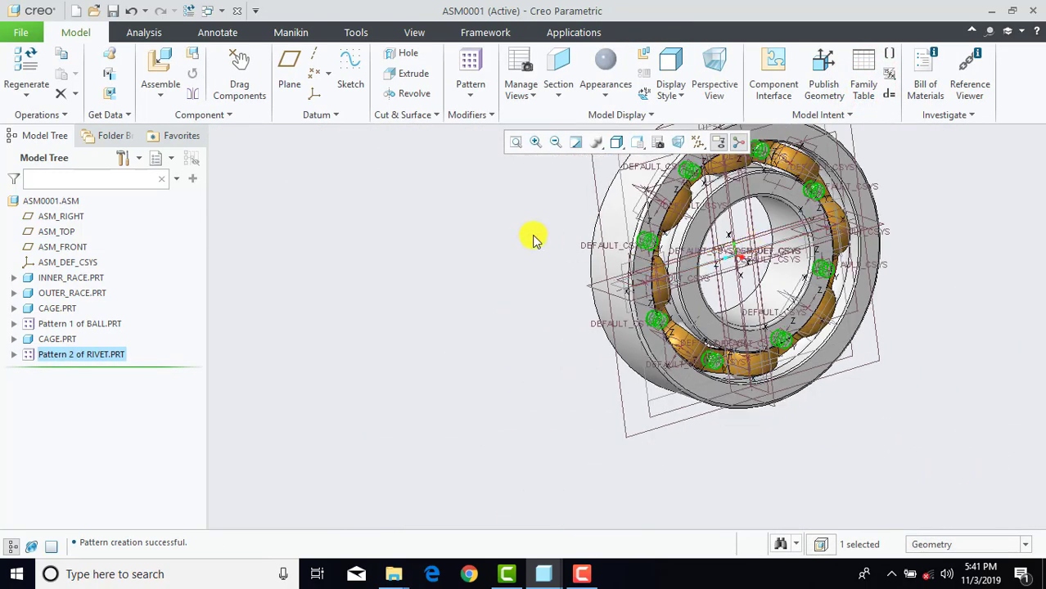
{"action": "left_click", "coordinate": [533, 237]}
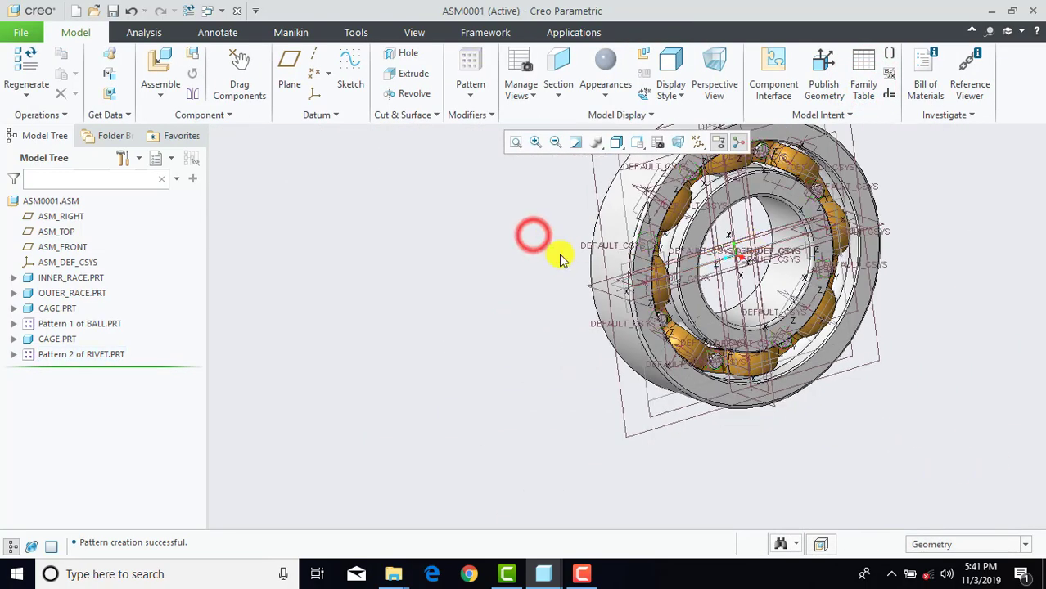
Step: Return the assembly to its default orientation and hide all datum axes, points, coordinate systems and planes
{"action": "key", "text": "ctrl+d"}
{"action": "left_click", "coordinate": [700, 143]}
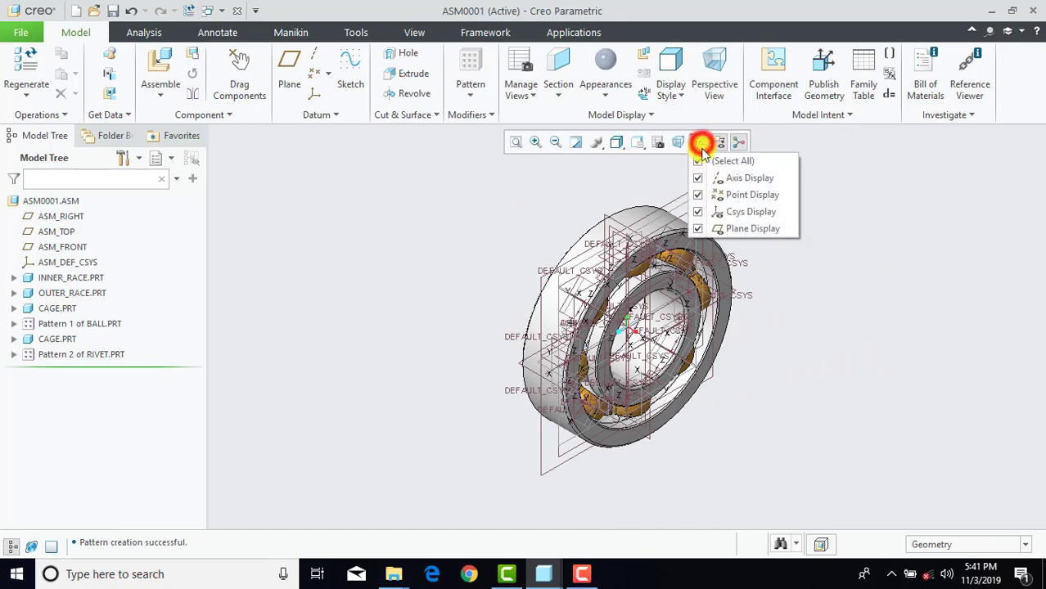
{"action": "left_click", "coordinate": [695, 158]}
{"action": "middle_click_drag", "start_coordinate": [882, 250], "coordinate": [626, 246]}
{"action": "scroll", "coordinate": [667, 250], "scroll_direction": "down", "scroll_amount": 2}
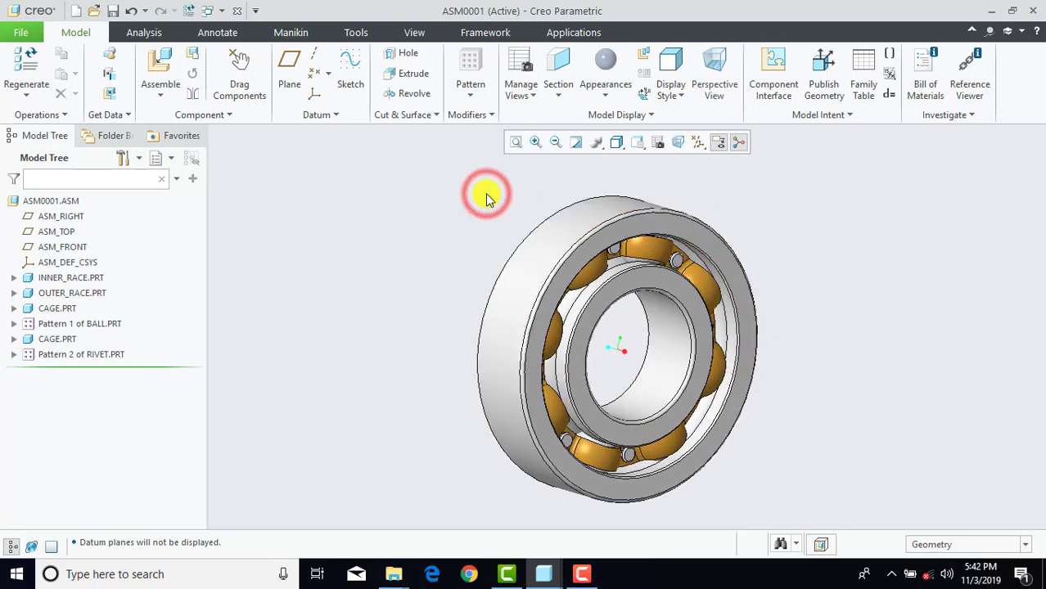
Step: Open the bearing in Render Studio and set the scene's background to a plain white Color
{"action": "left_click", "coordinate": [577, 34]}
{"action": "left_click", "coordinate": [639, 75]}
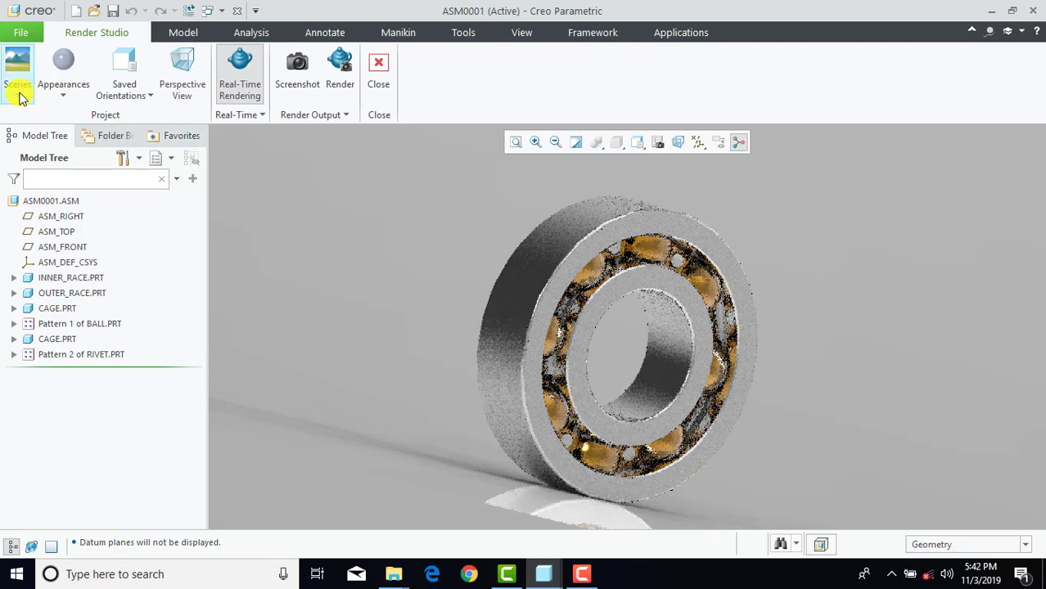
{"action": "left_click", "coordinate": [20, 94]}
{"action": "left_click", "coordinate": [37, 305]}
{"action": "left_click", "coordinate": [174, 145]}
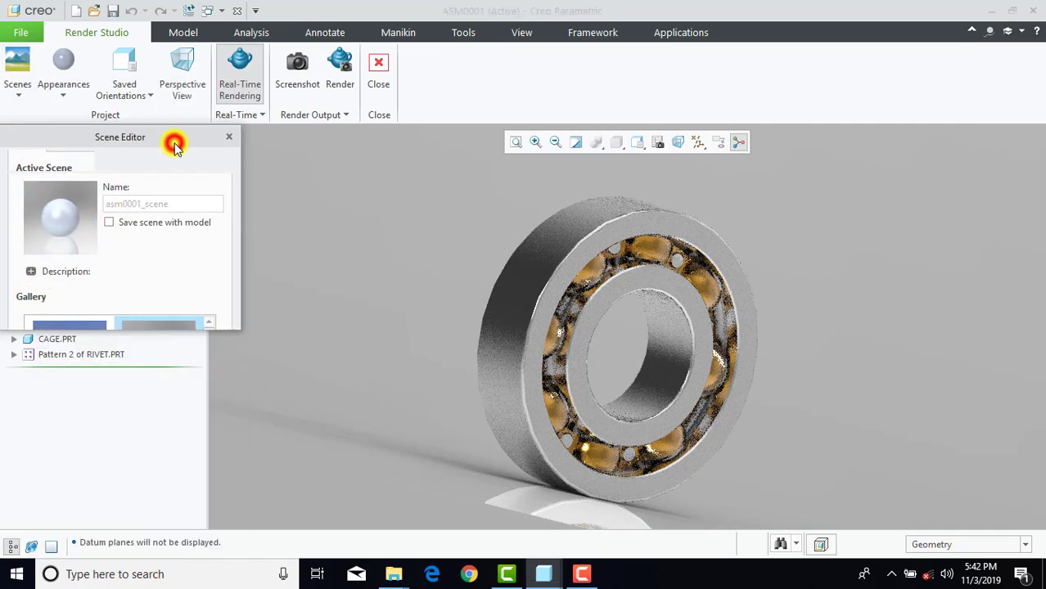
{"action": "left_click", "coordinate": [100, 242]}
{"action": "left_click", "coordinate": [86, 250]}
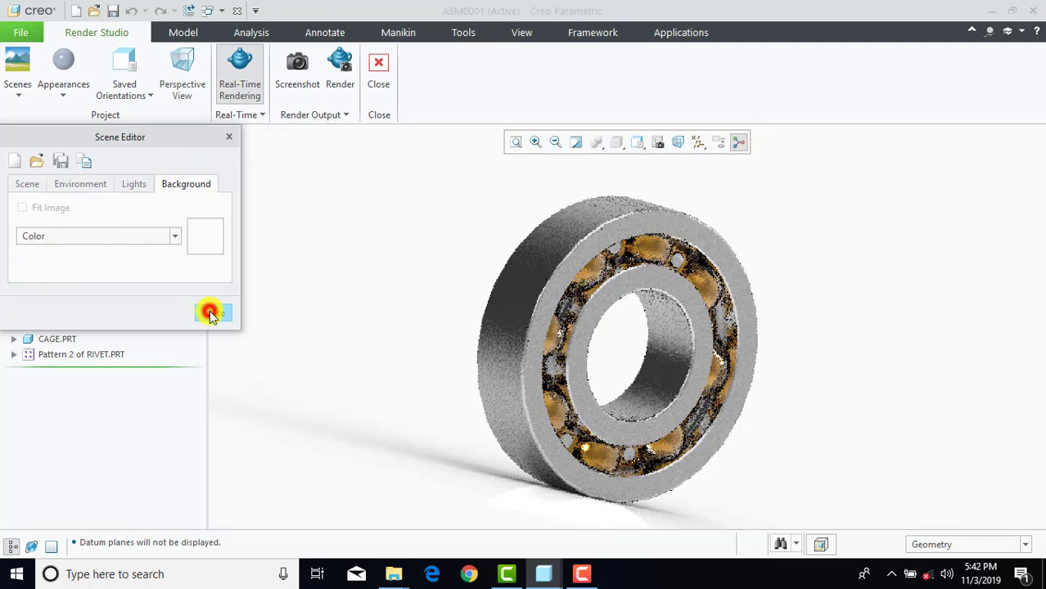
{"action": "left_click", "coordinate": [211, 313]}
Step: Set the real-time rendering lighting preset to Performance Mode and apply it
{"action": "middle_click_drag", "start_coordinate": [423, 233], "coordinate": [428, 301]}
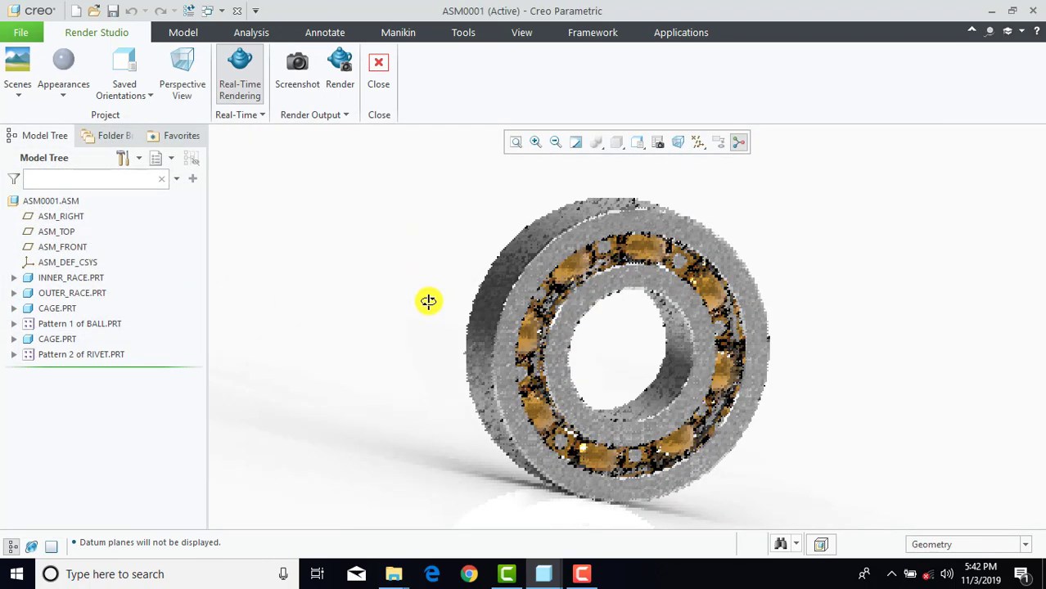
{"action": "left_click", "coordinate": [247, 133]}
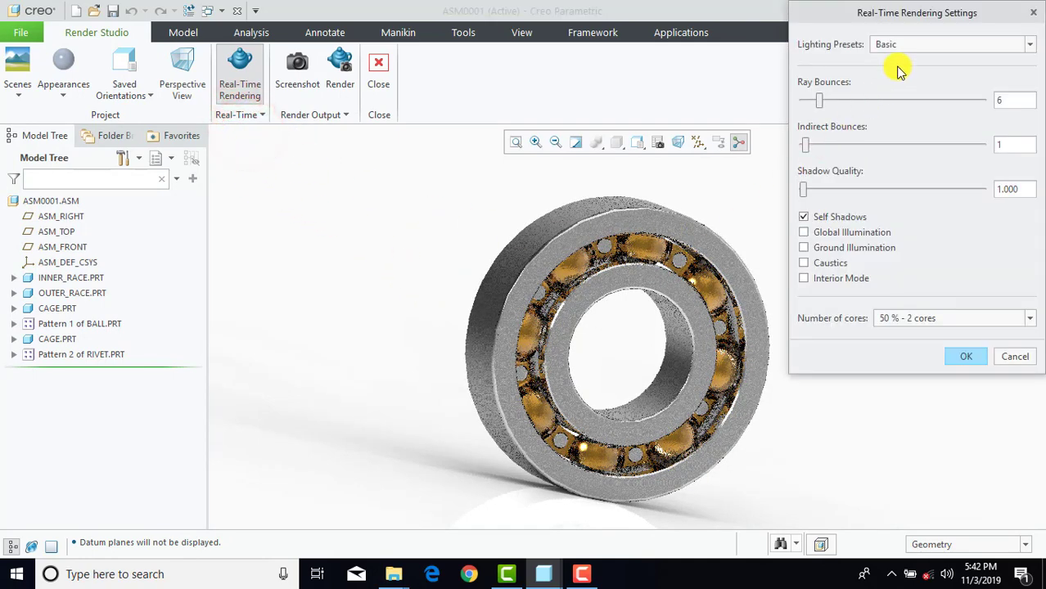
{"action": "left_click", "coordinate": [911, 45]}
{"action": "left_click", "coordinate": [911, 58]}
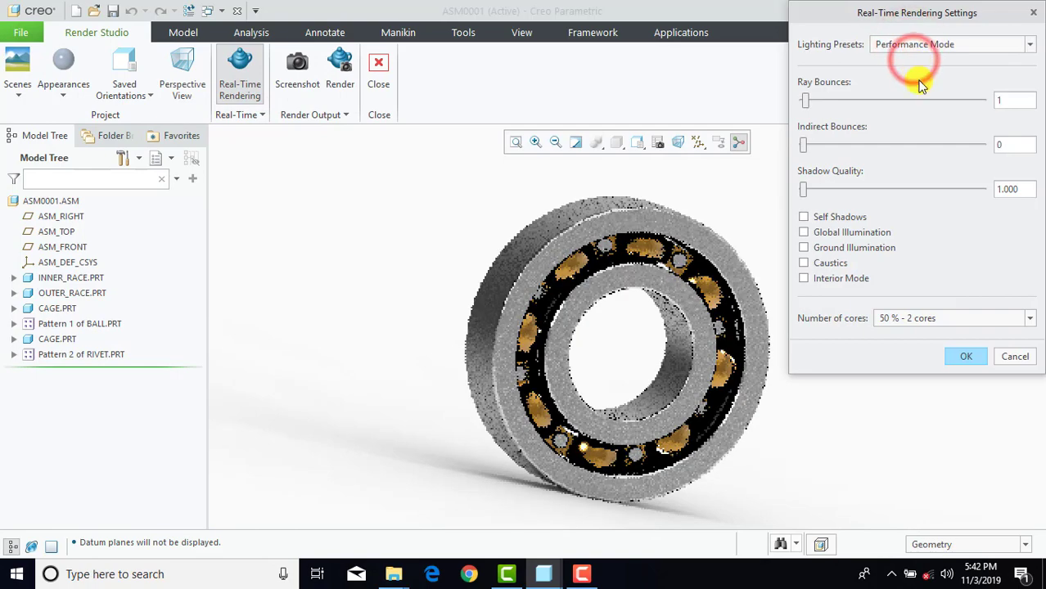
{"action": "left_click", "coordinate": [968, 358]}
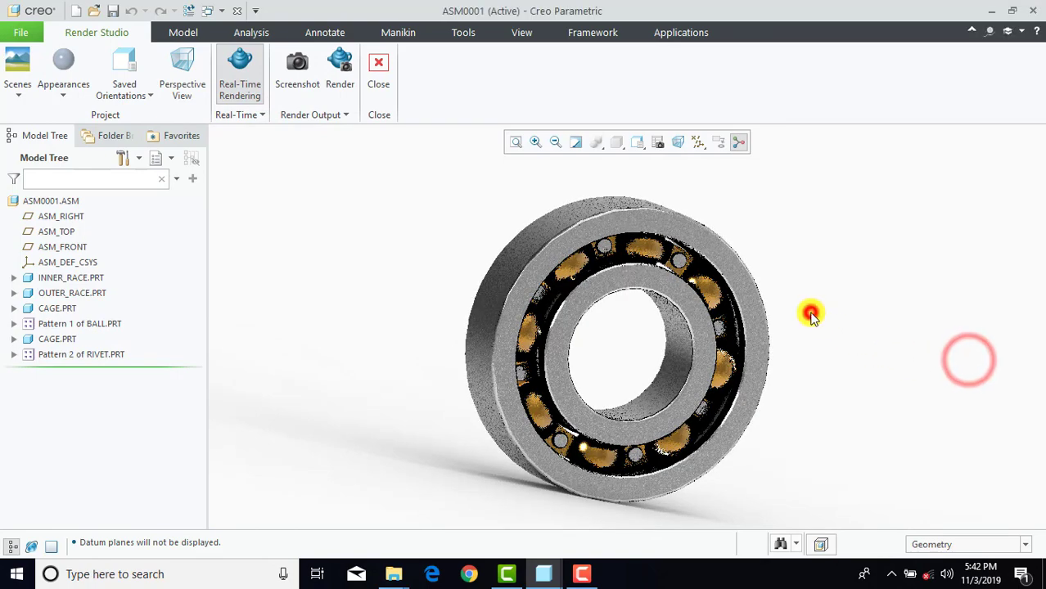
{"action": "middle_click_drag", "start_coordinate": [810, 314], "coordinate": [766, 333]}
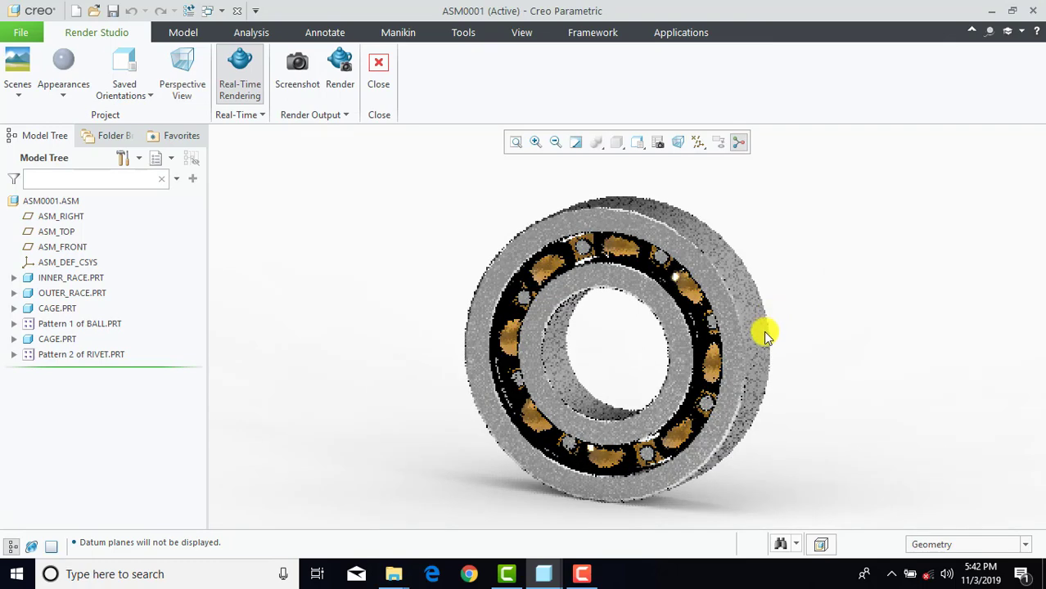